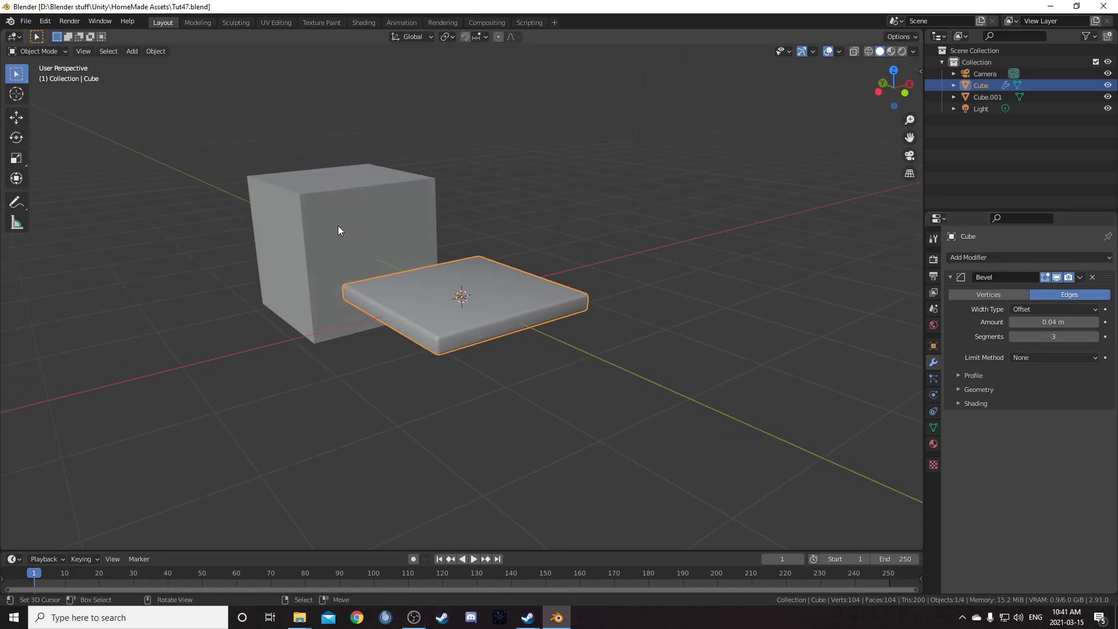
Step: Add a level 4 Subdivision Surface modifier to the tall cube and apply it
click(338, 226)
middle_drag(376, 295, 403, 300)
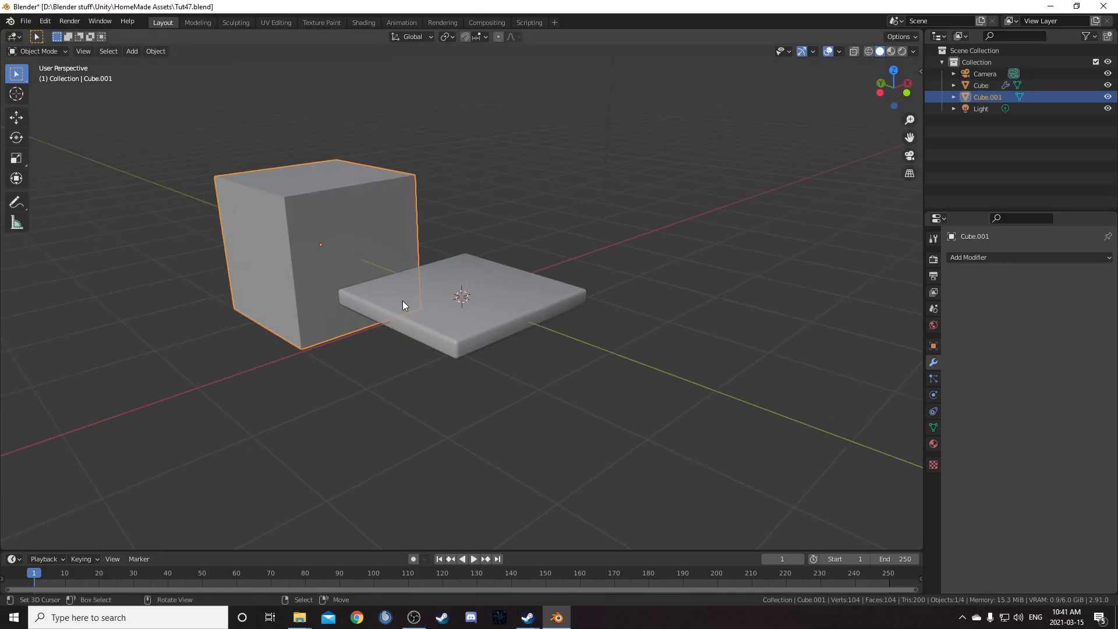
key(ctrl+4)
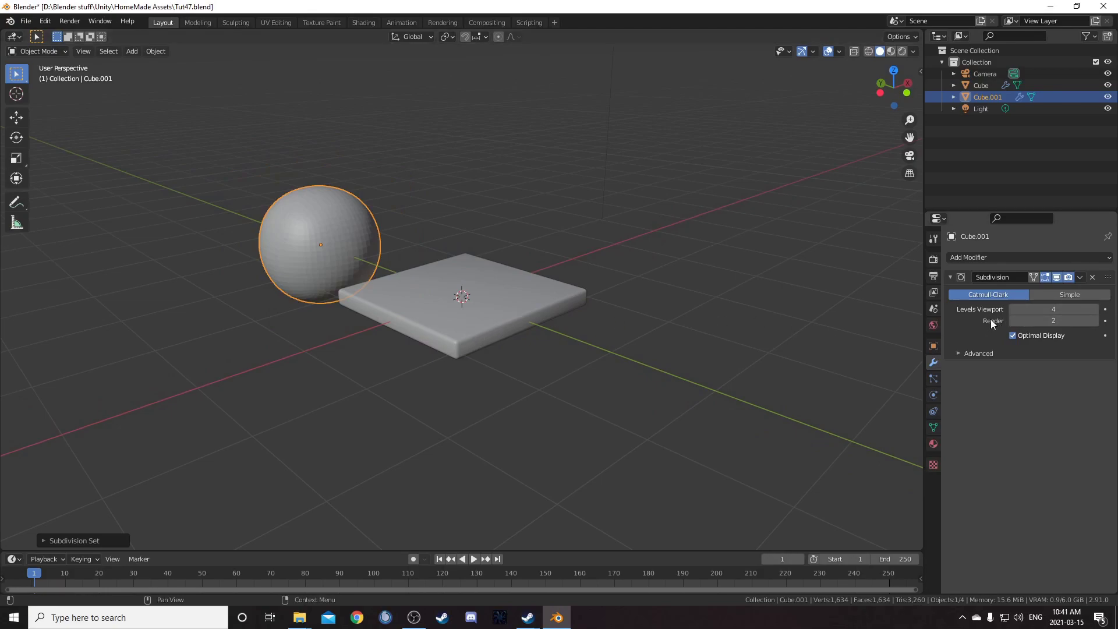
key(ctrl+a)
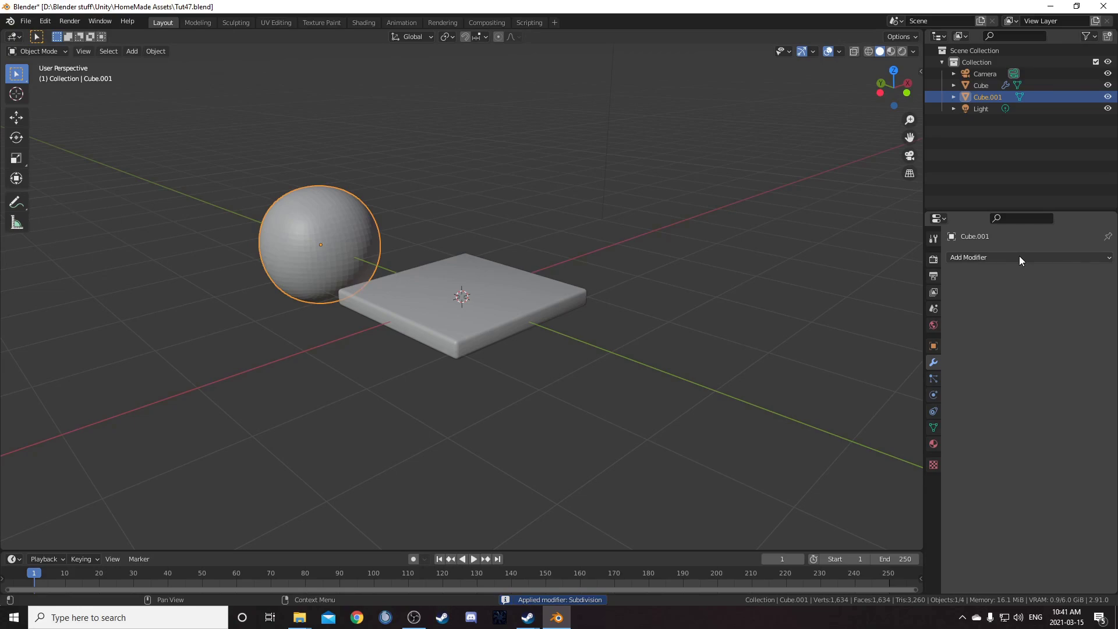
Step: Add a Cast modifier to the subdivided cube and set its factor to 1
click(1019, 256)
click(969, 302)
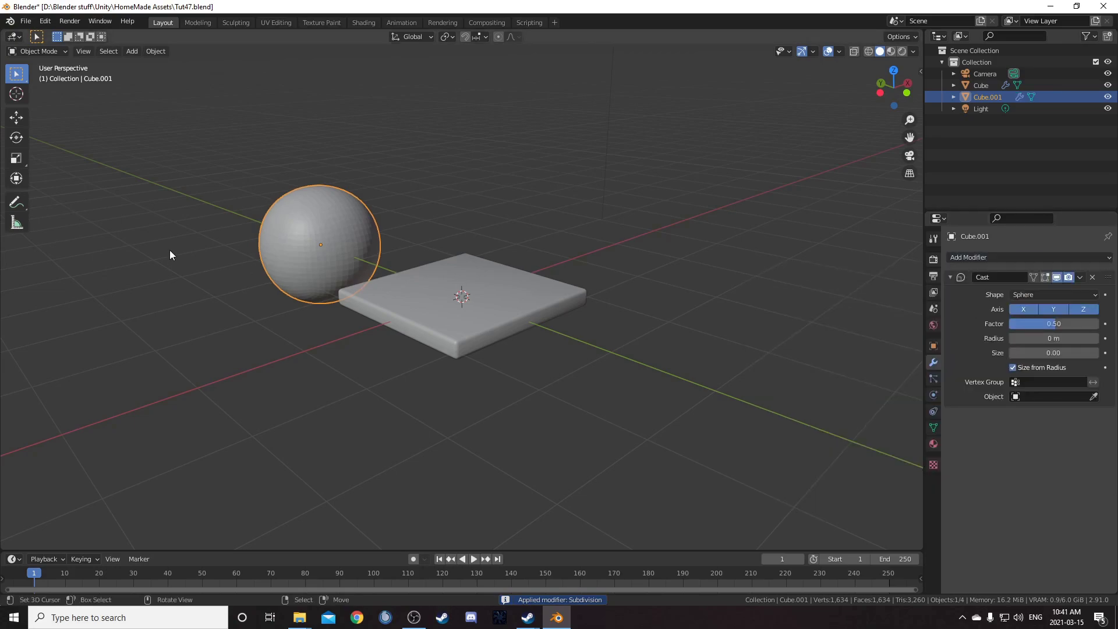
middle_drag(294, 240, 311, 250)
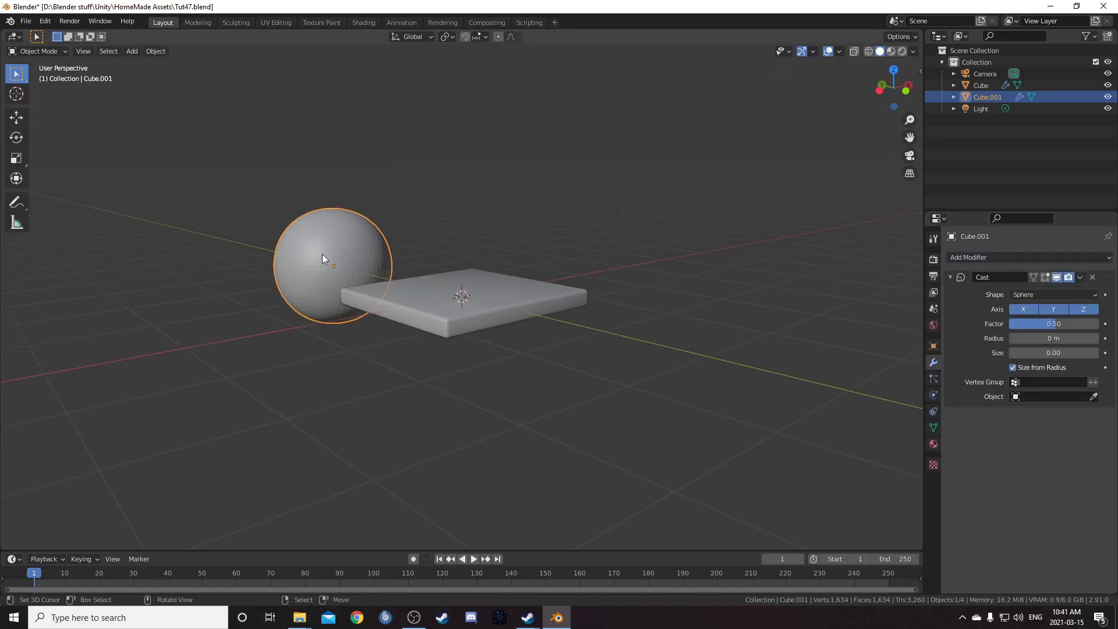
click(1042, 323)
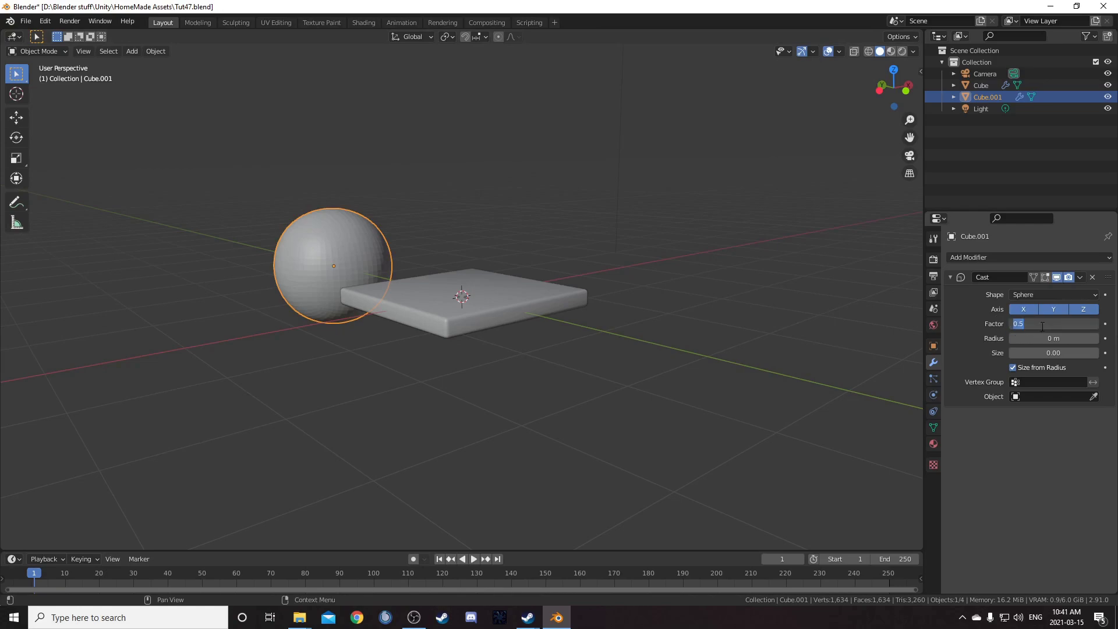
text(1)
key(Return)
Step: Shade the sphere smooth and apply its Cast modifier
middle_drag(260, 293, 339, 224)
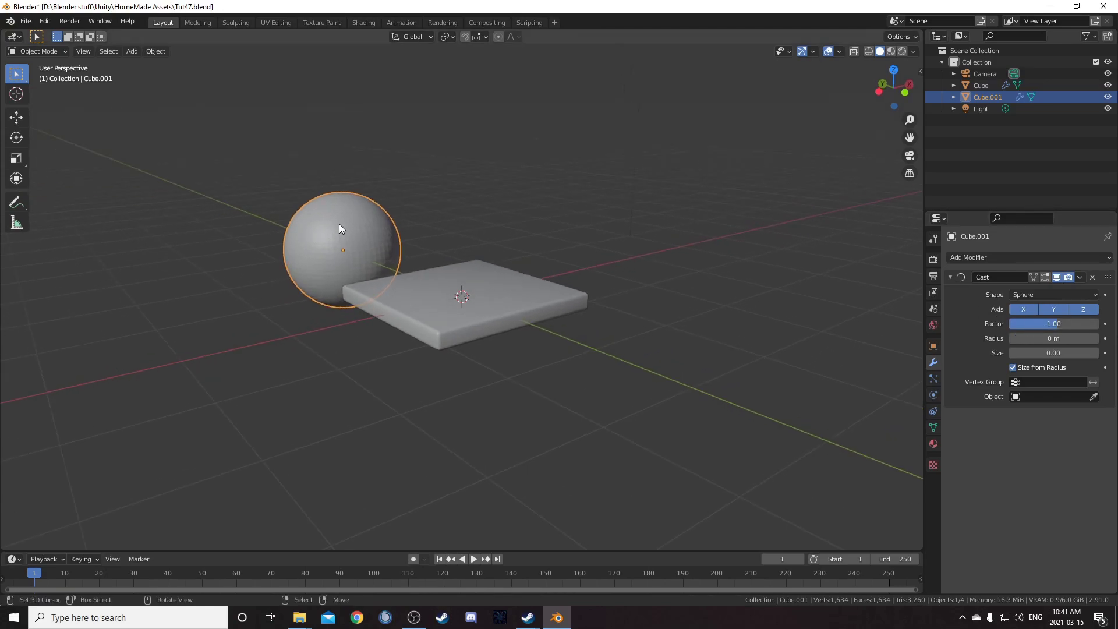
right_click(359, 245)
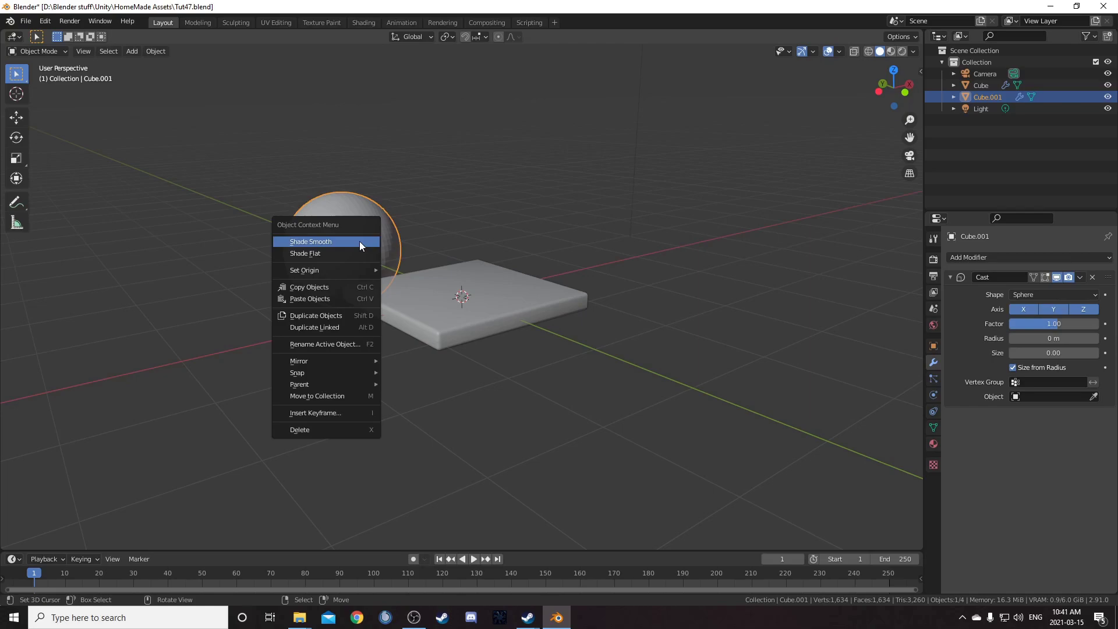
click(369, 241)
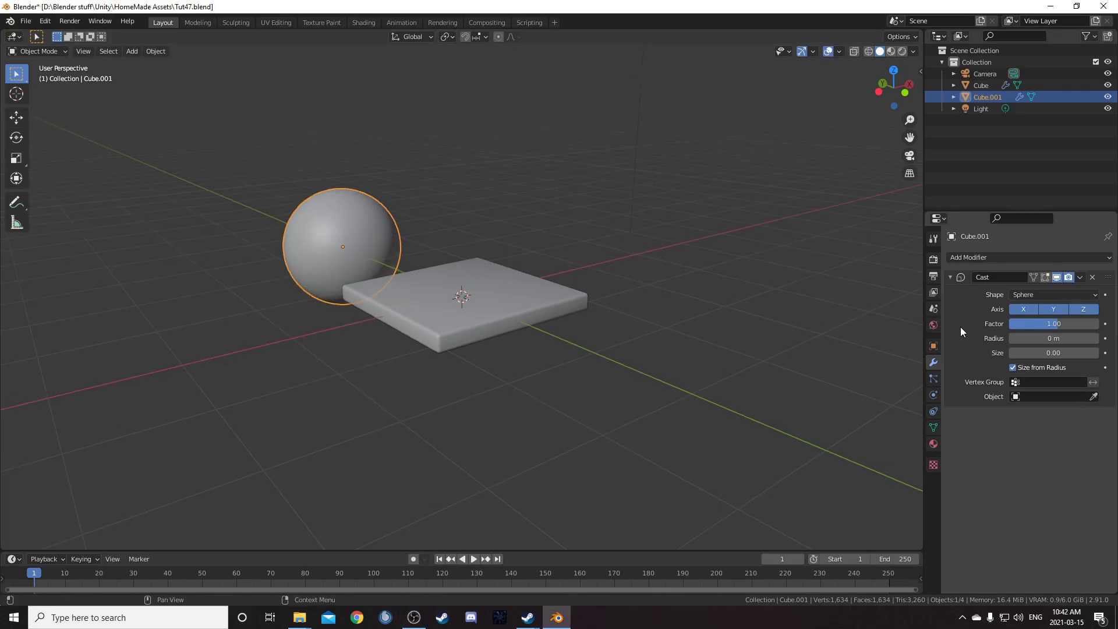
key(ctrl+a)
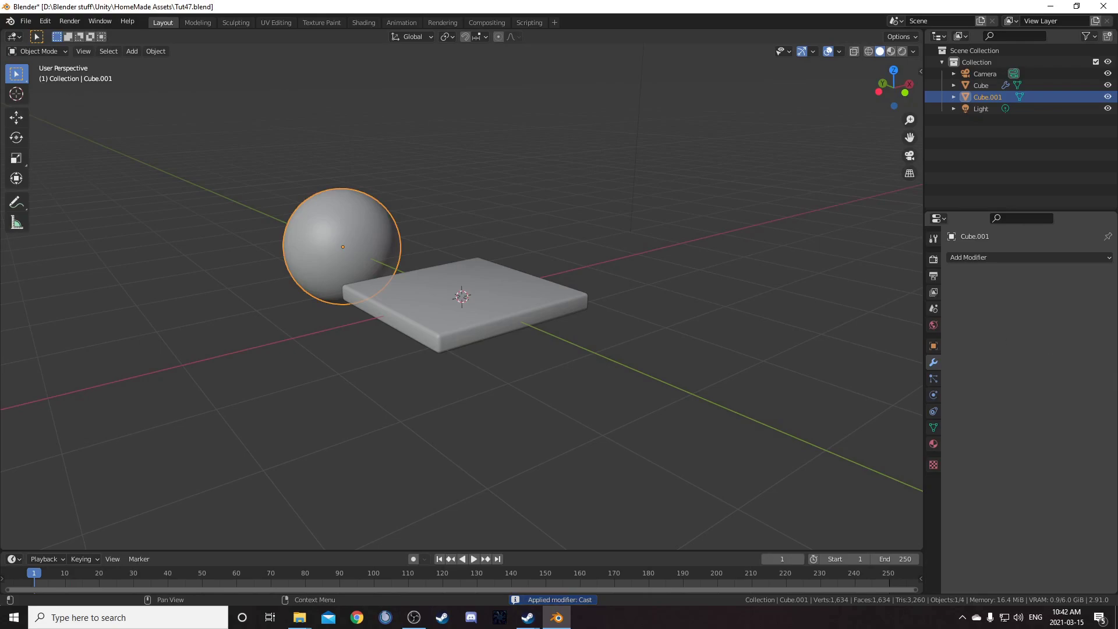
Step: Add a plane and scale it up by a factor of 10
middle_drag(465, 279, 496, 289)
key(shift+a)
mouse_move(496, 289)
click(541, 289)
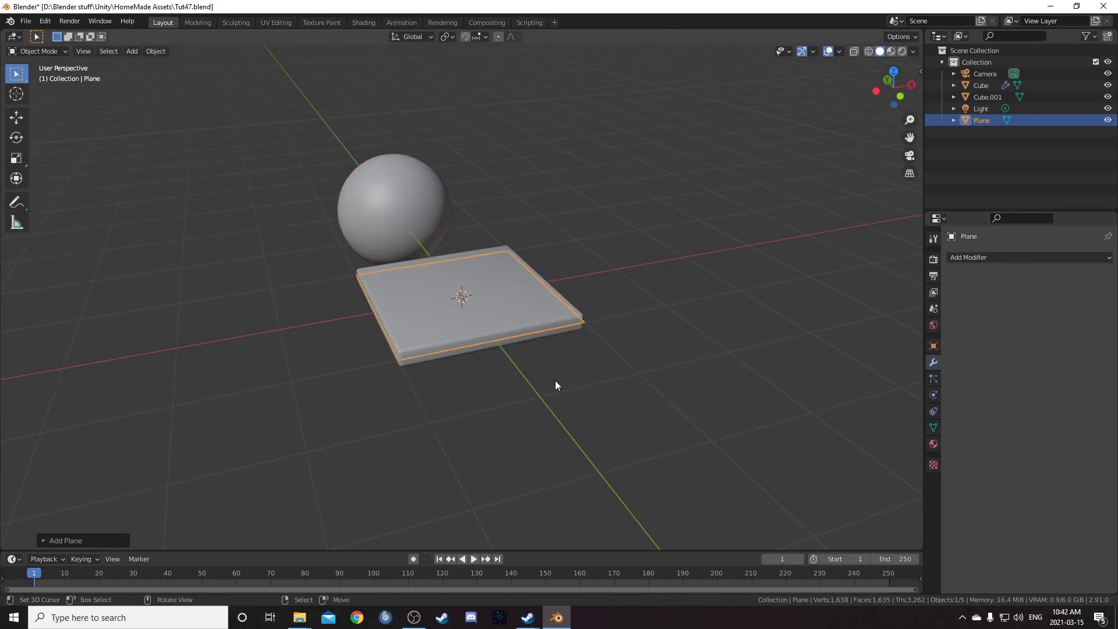
text(s10)
key(Return)
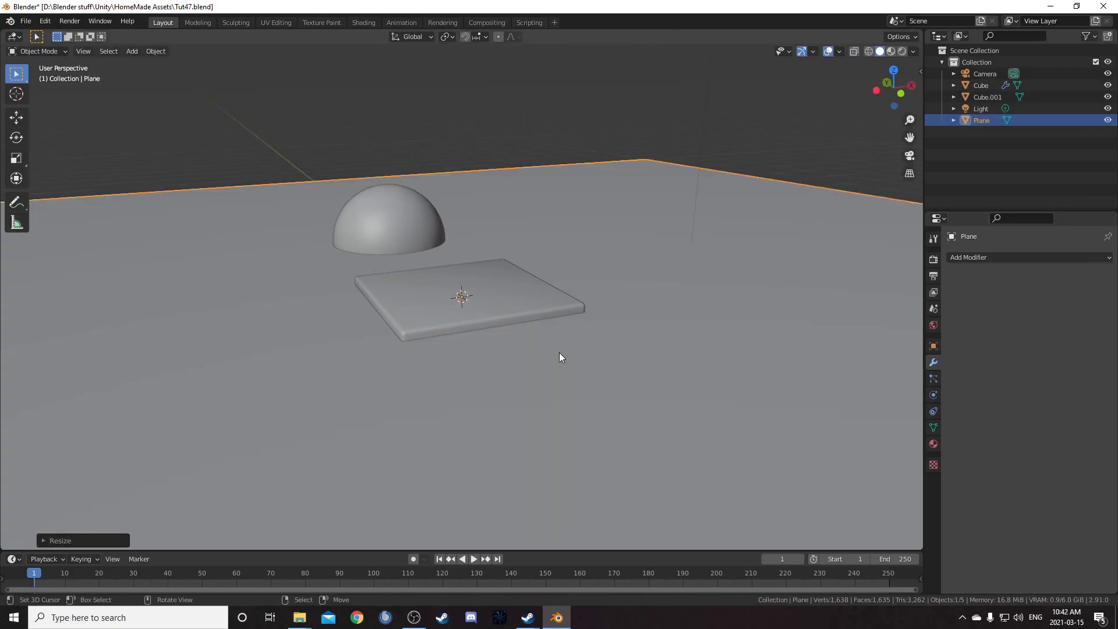
Step: Move the plane down along the Z axis so it lies beneath the sphere and slab as a floor
middle_drag(558, 358, 582, 332)
key(g)
key(z)
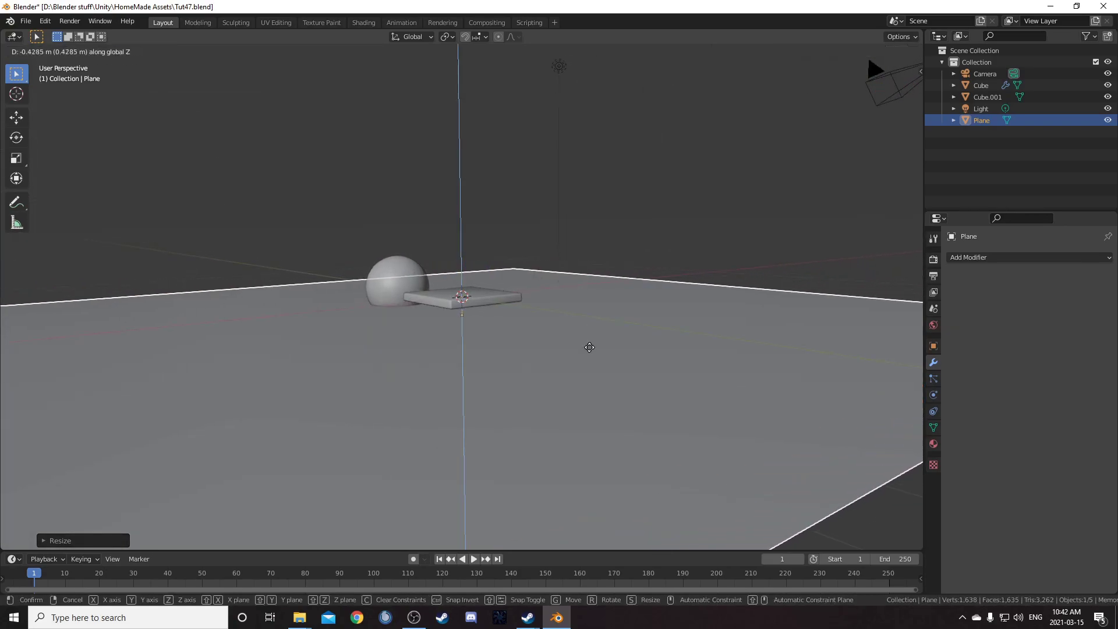
click(594, 365)
Step: In Edit Mode, extrude the plane's edge behind the sphere straight up along Z to form a tall back wall
middle_drag(594, 365, 576, 402)
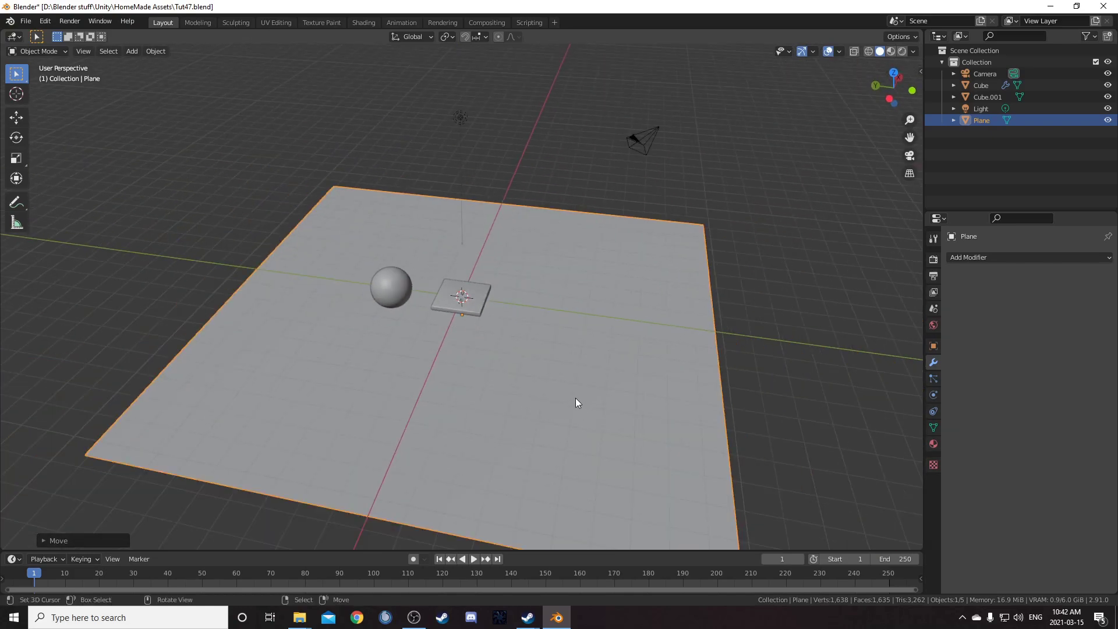
key(Tab)
key(2)
click(203, 307)
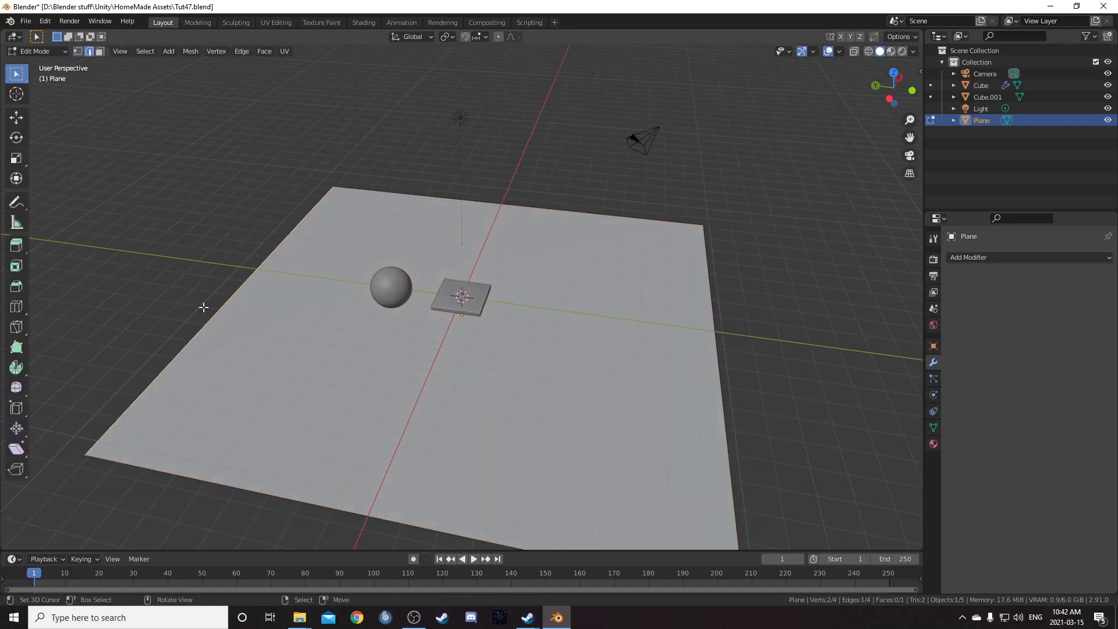
middle_drag(353, 353, 342, 327)
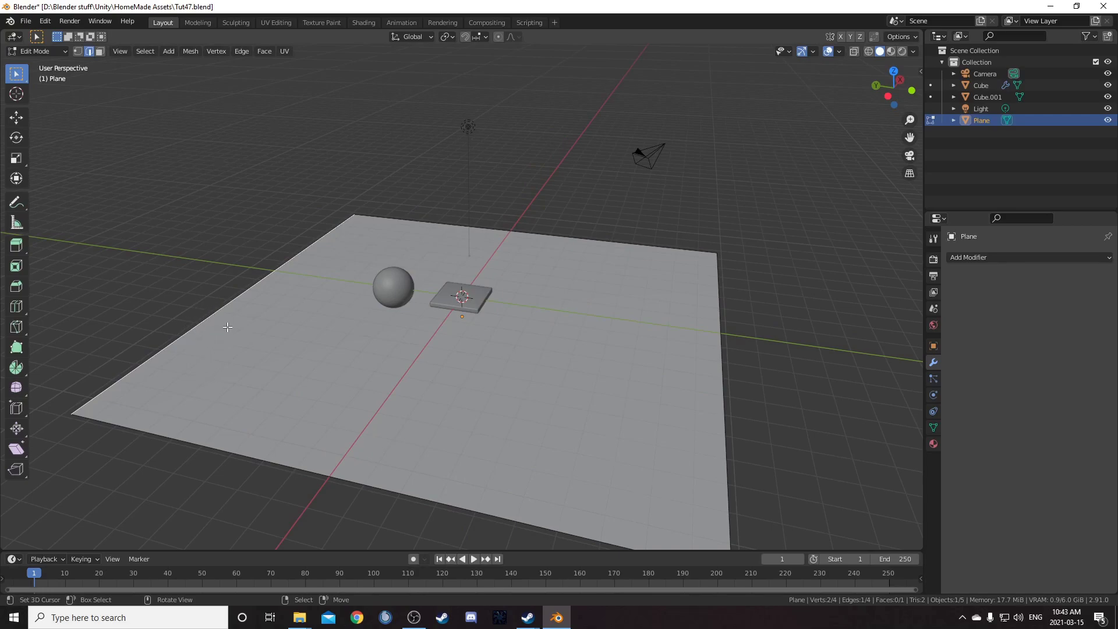
scroll(473, 450, down, 2)
middle_drag(474, 430, 464, 395)
key(e)
key(z)
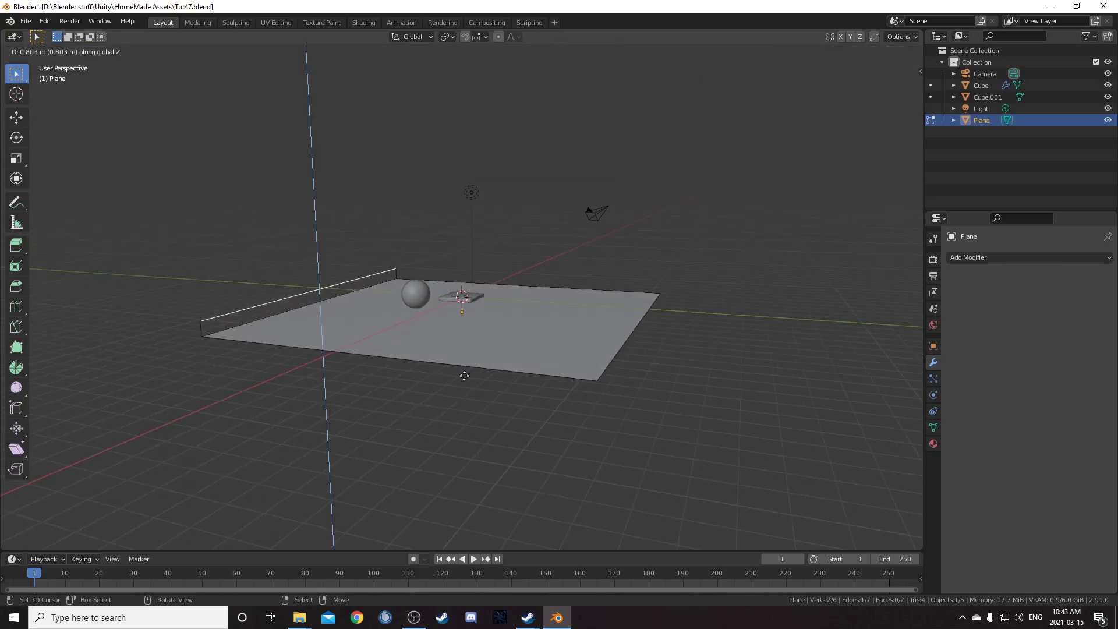
click(437, 186)
Step: Bevel the edge where the floor meets the back wall with 9 segments and a width of about 0.66 m
click(317, 305)
middle_drag(375, 363, 365, 404)
key(ctrl+b)
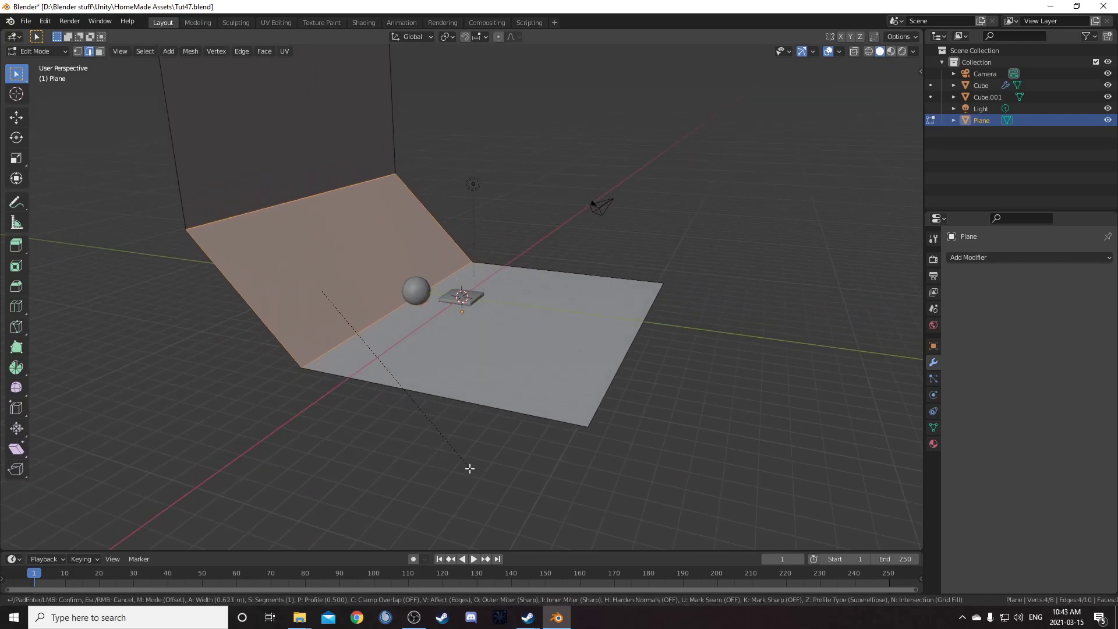
scroll(468, 466, up, 3)
scroll(466, 463, up, 4)
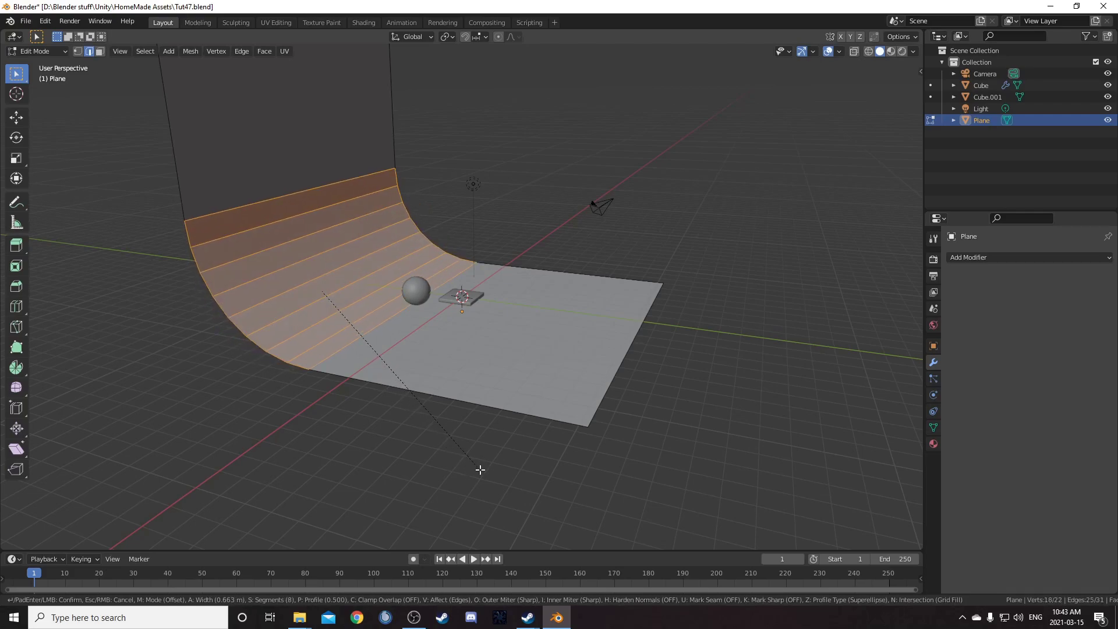
scroll(480, 469, up, 1)
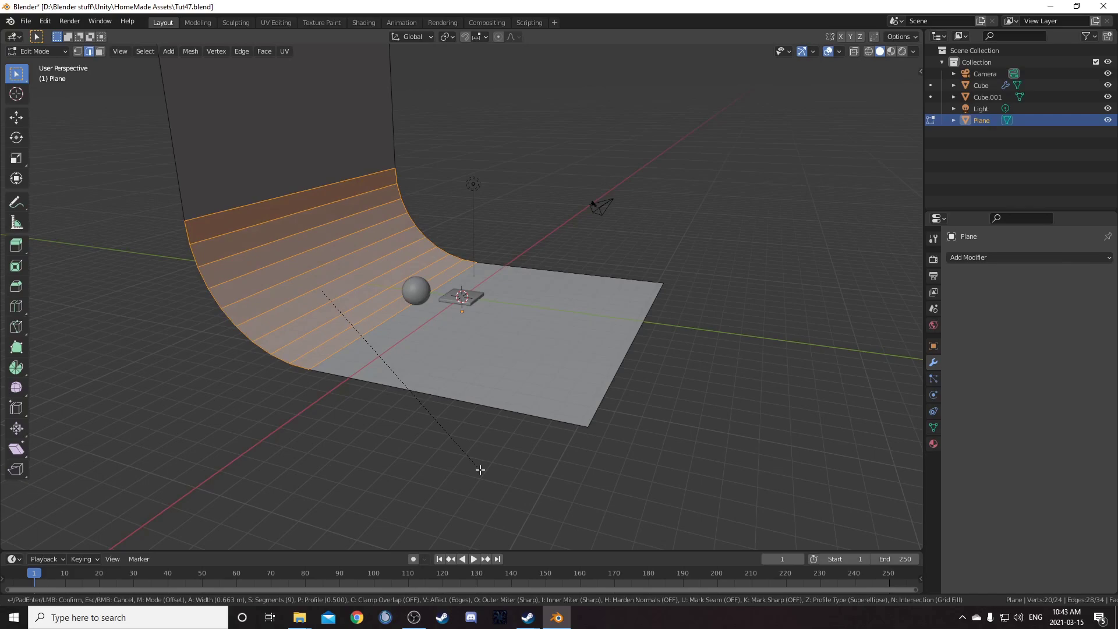
click(480, 469)
Step: Return to Object Mode and shade the curved backdrop smooth
key(Tab)
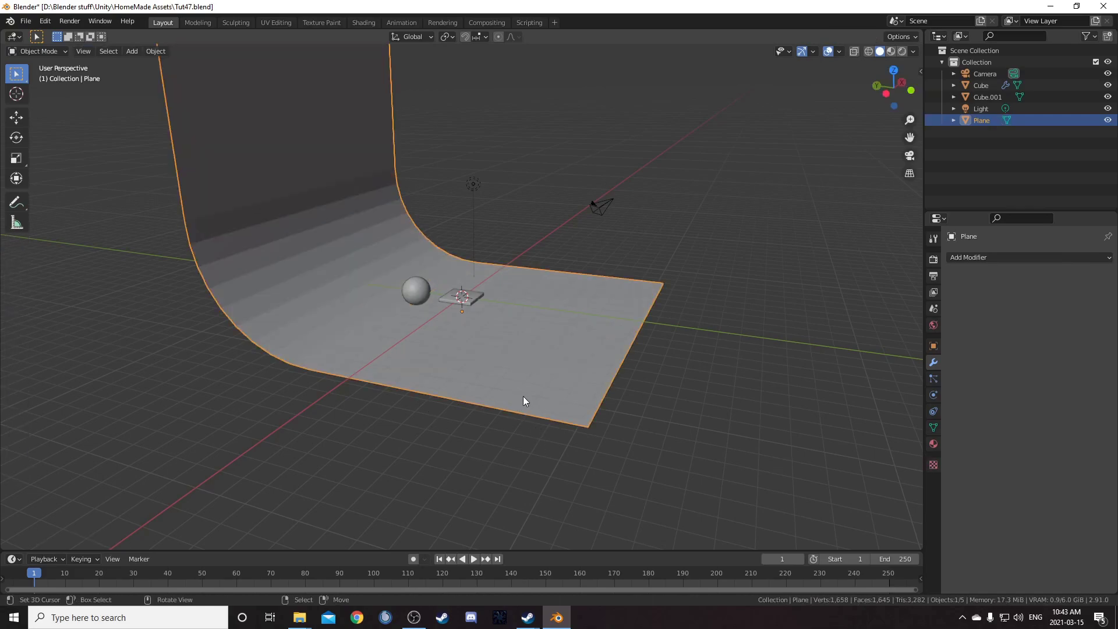
right_click(367, 308)
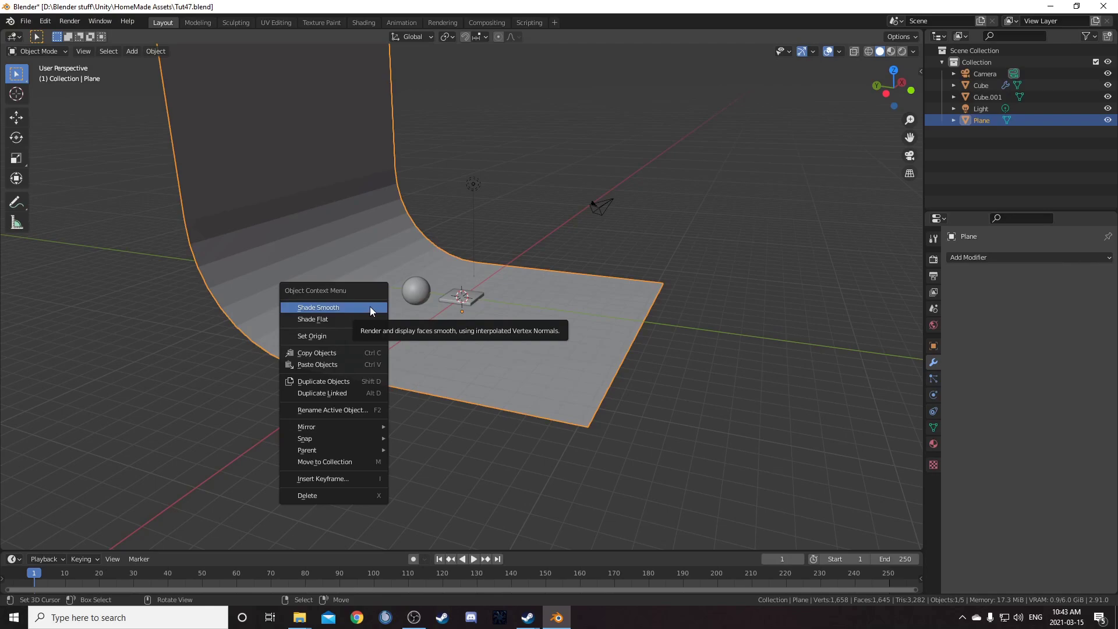
click(369, 306)
Step: Delete the scene's light object
middle_drag(497, 347, 813, 414)
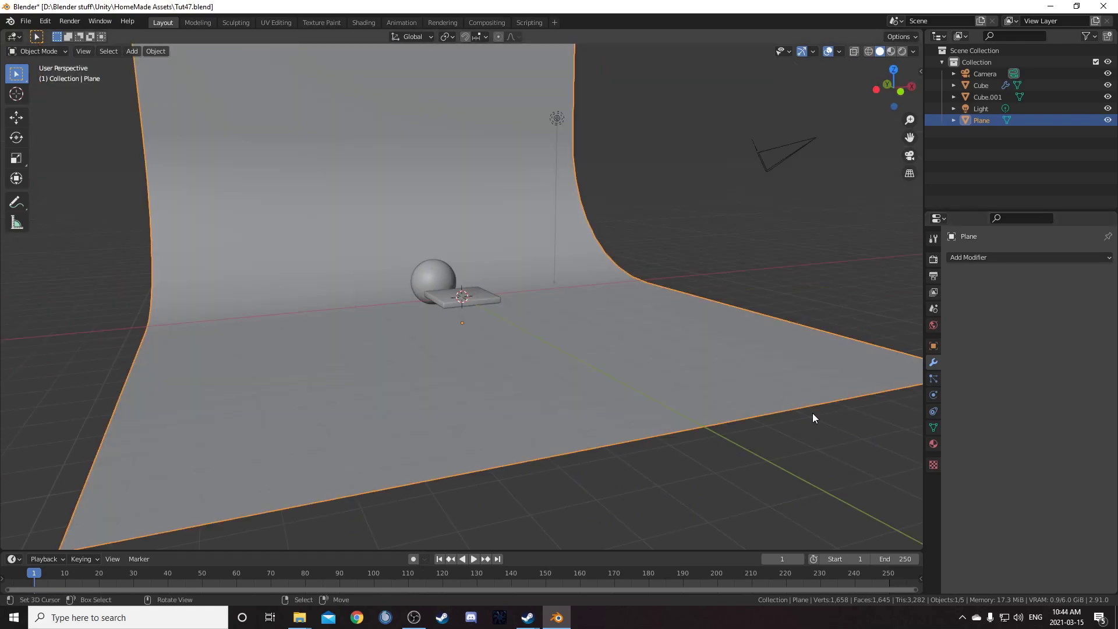
click(554, 123)
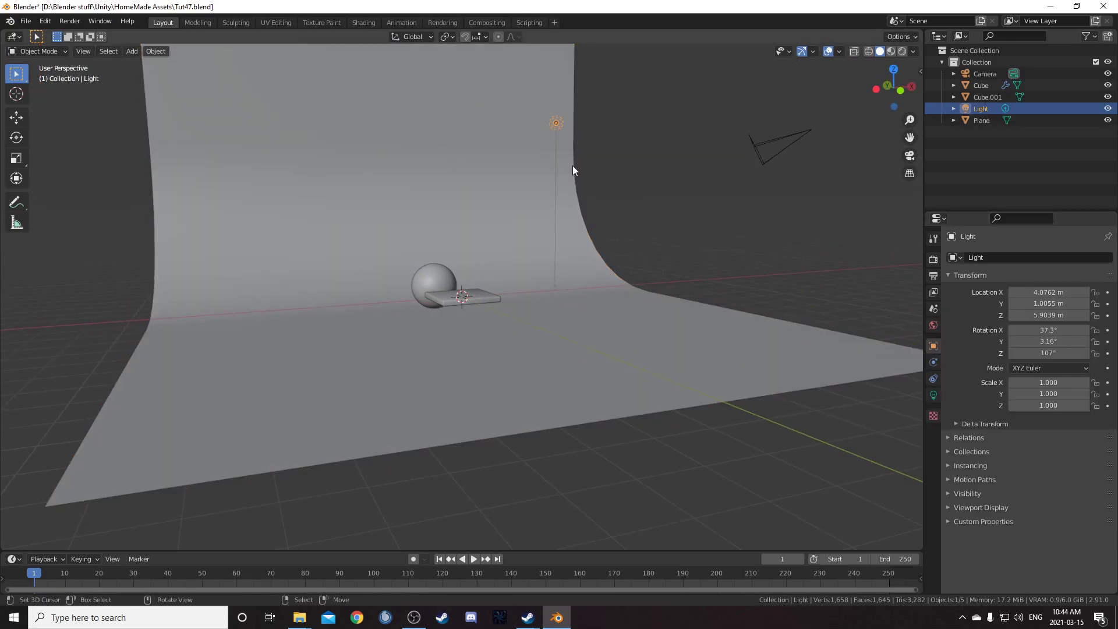
middle_drag(572, 166, 612, 217)
key(x)
click(606, 217)
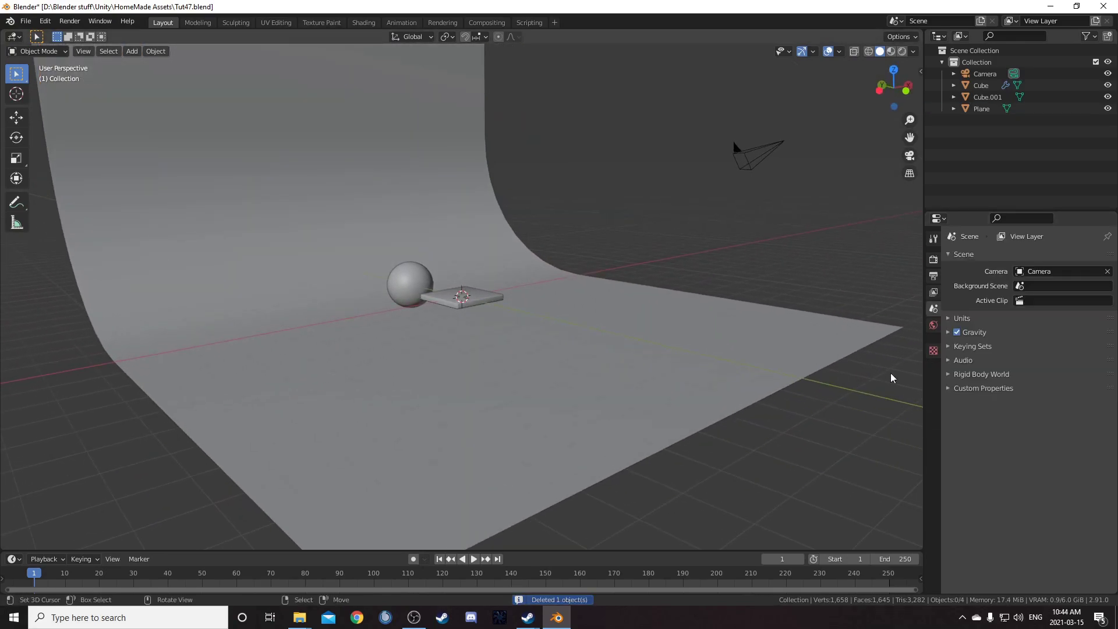
Step: Use an Environment Texture for the world colour and load cayley_interior_4k.hdr from the HDRIHaven folder in the HDRs favourite
click(933, 325)
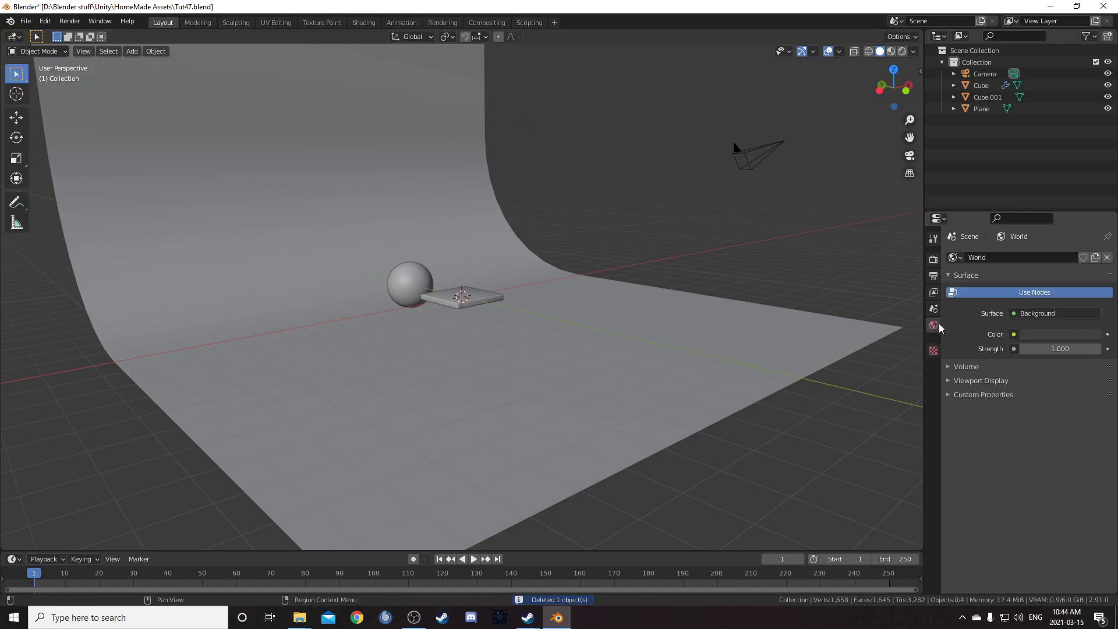
click(1014, 334)
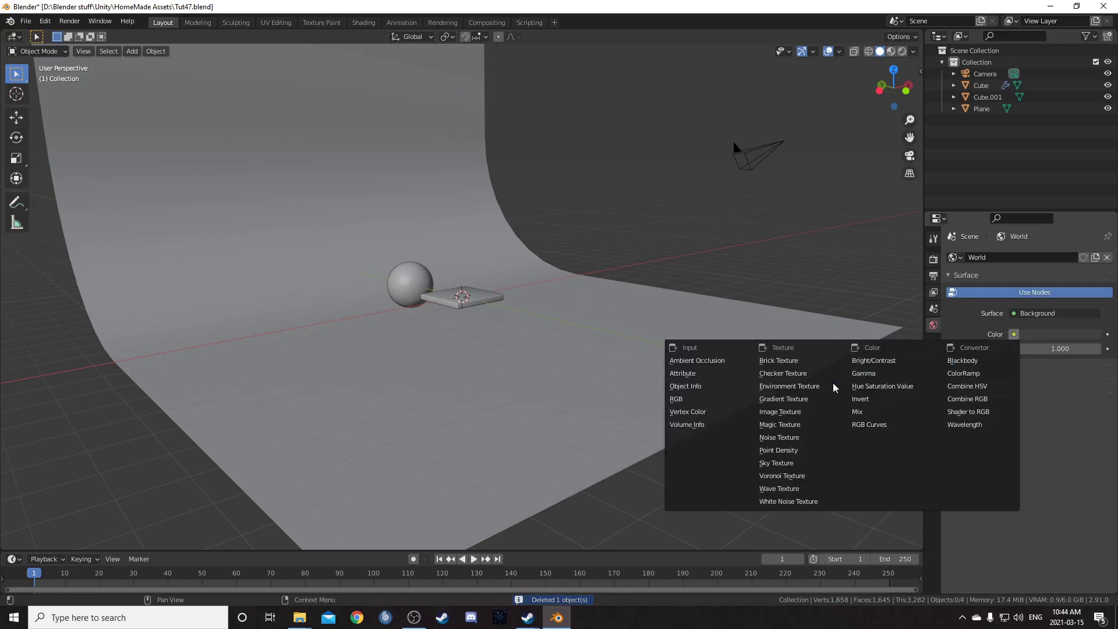
click(798, 387)
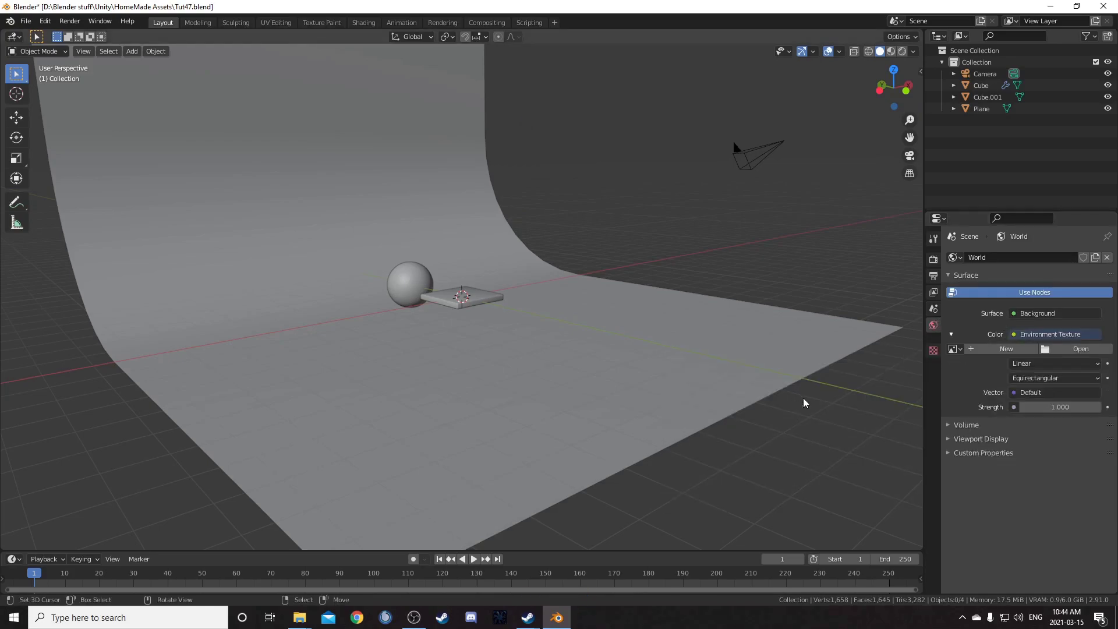
click(1080, 349)
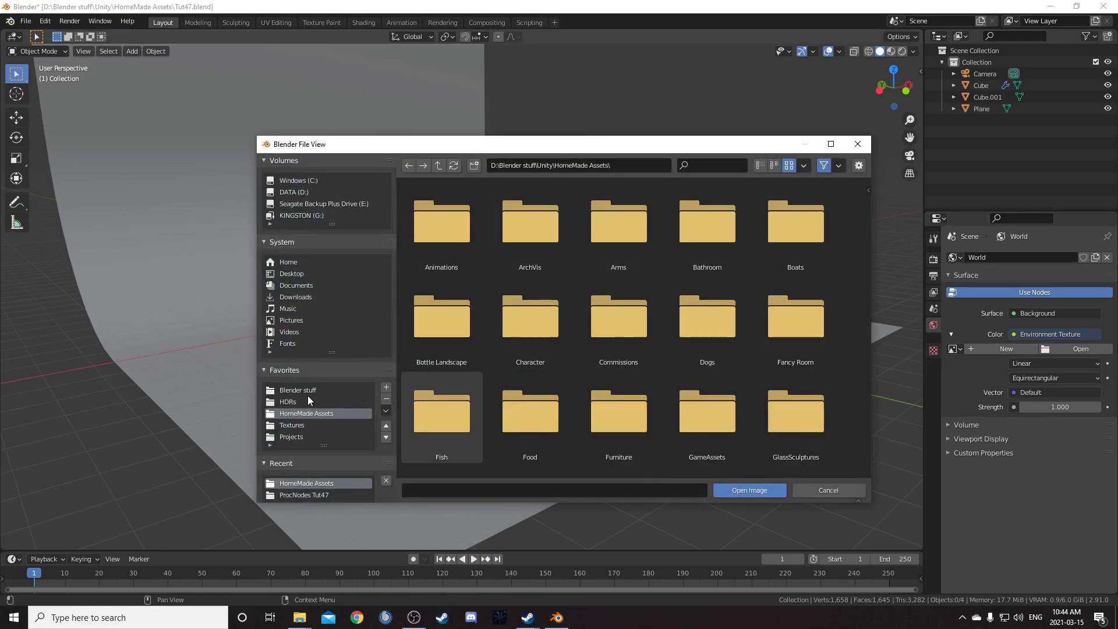
click(315, 401)
click(625, 251)
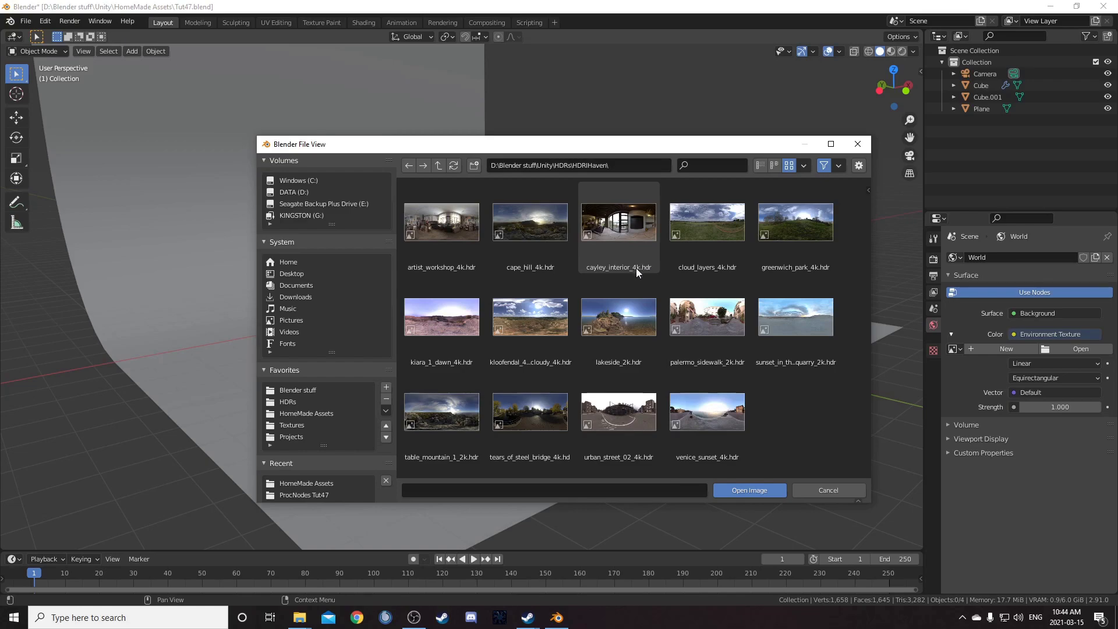
click(636, 262)
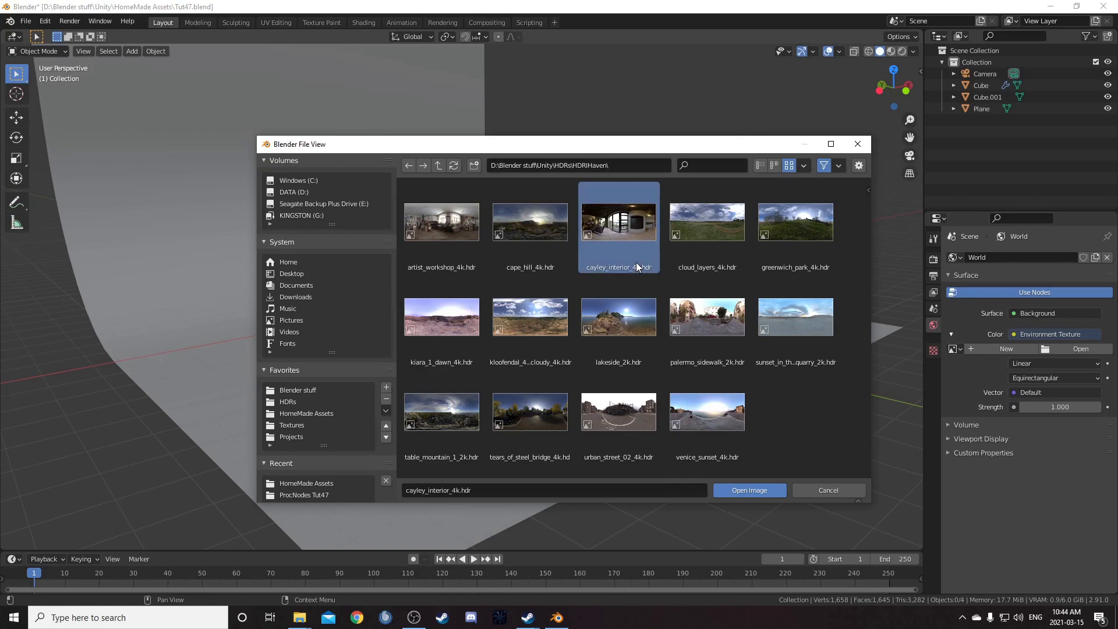
click(746, 490)
Step: Switch the viewport to Rendered shading to show the HDR lighting on the scene
middle_drag(745, 453, 726, 406)
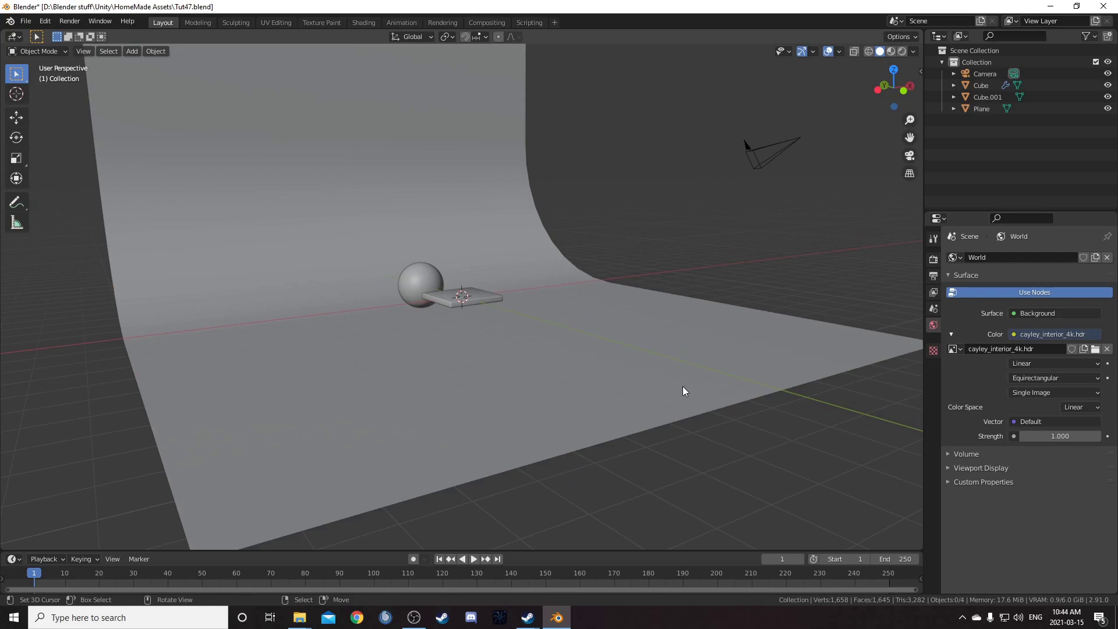
key(z)
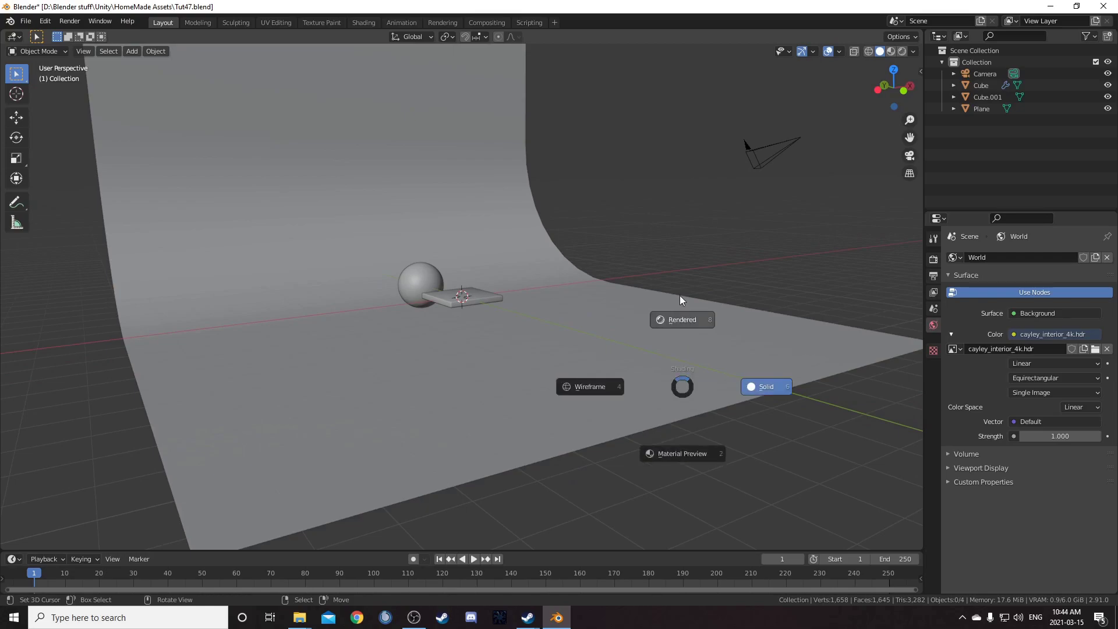
click(624, 331)
middle_drag(633, 320, 652, 267)
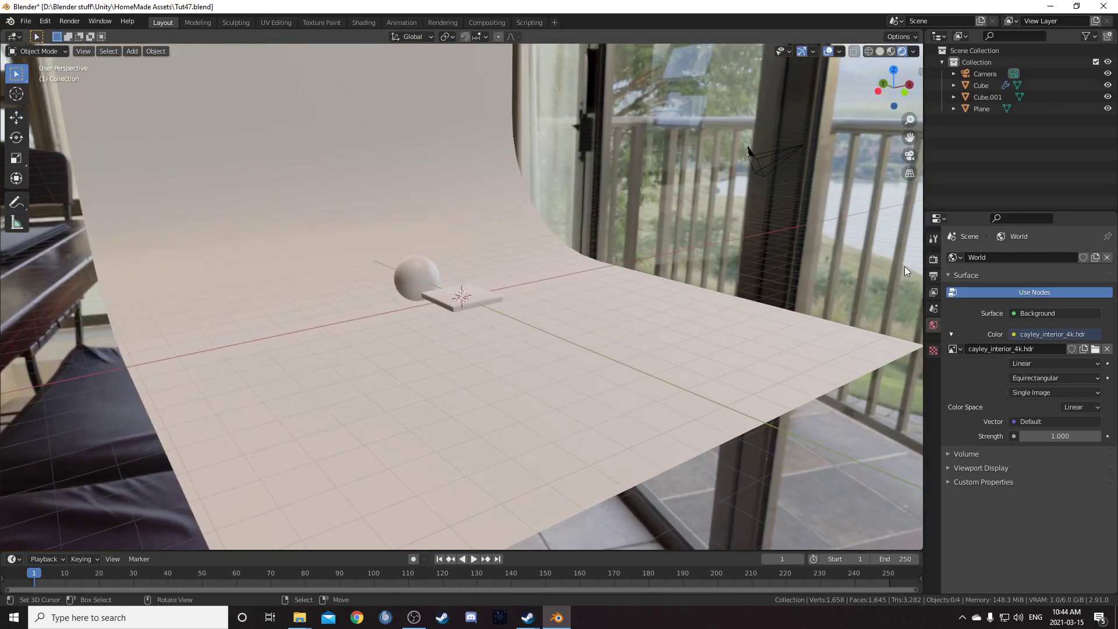
Step: Set the render engine to Cycles and its device to GPU Compute
click(933, 258)
click(1039, 257)
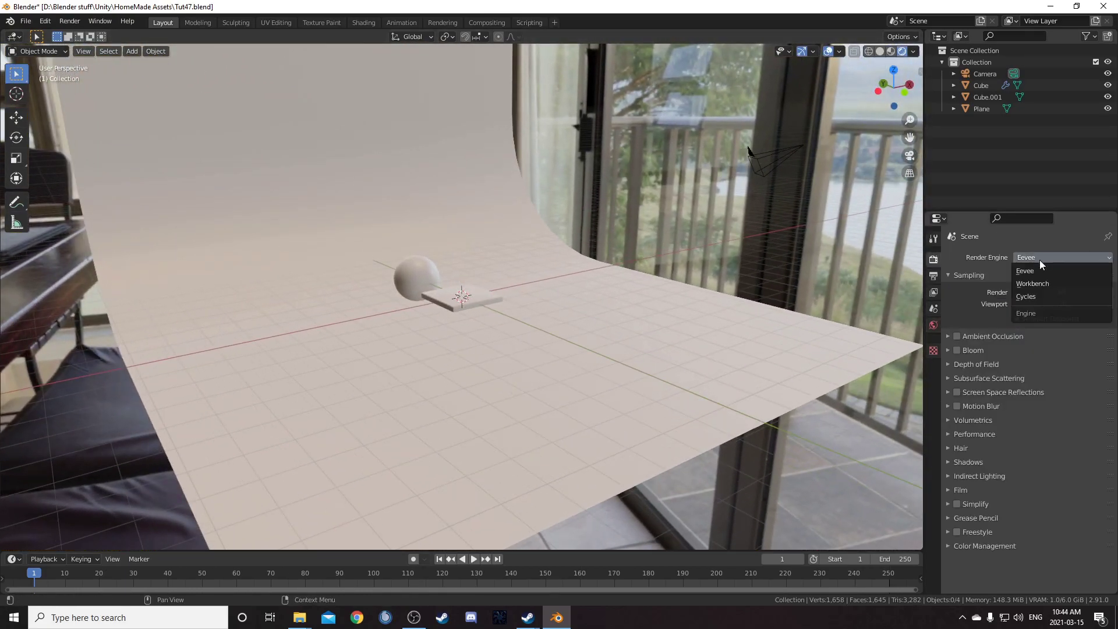
click(1042, 294)
click(1049, 286)
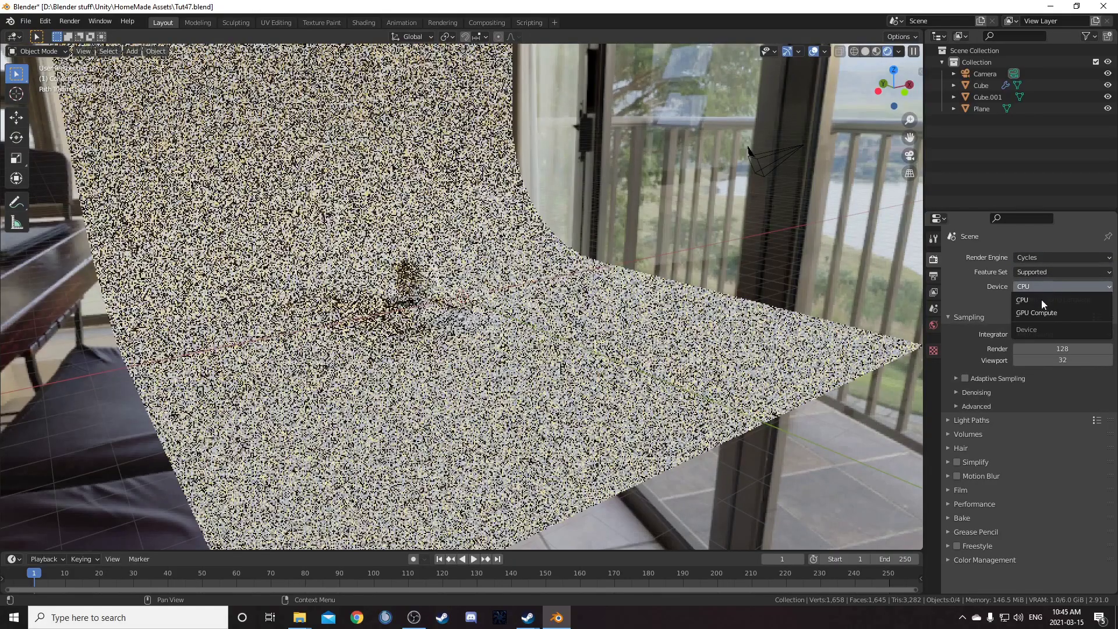
click(1039, 313)
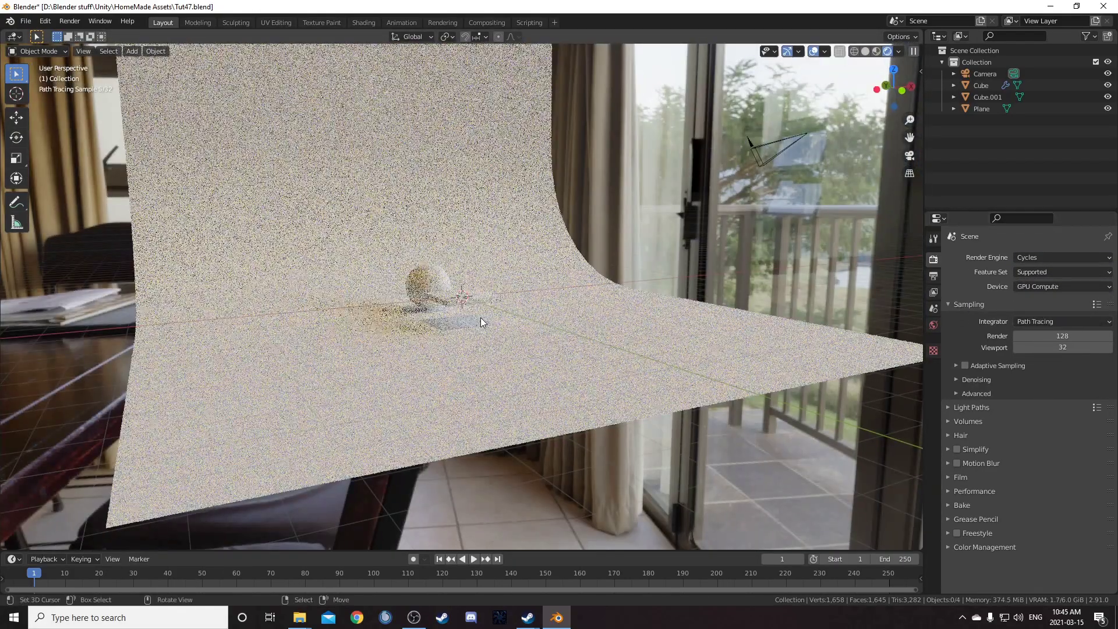
Step: Frame the slab in a front view tilted downward and align the camera to that view
middle_drag(480, 318, 502, 320)
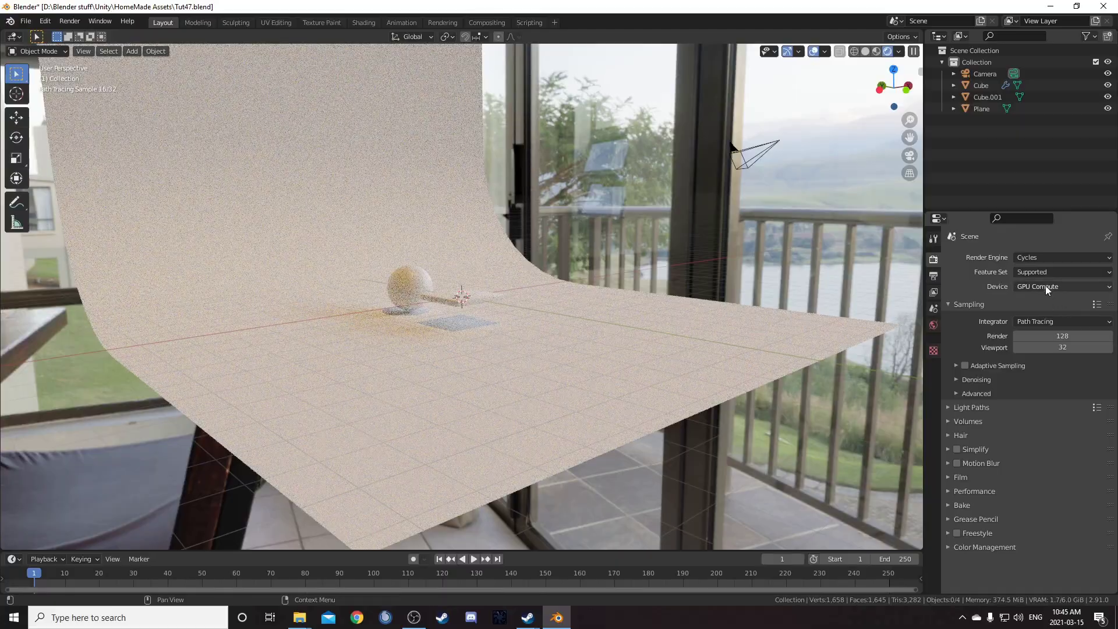
middle_drag(425, 351, 401, 346)
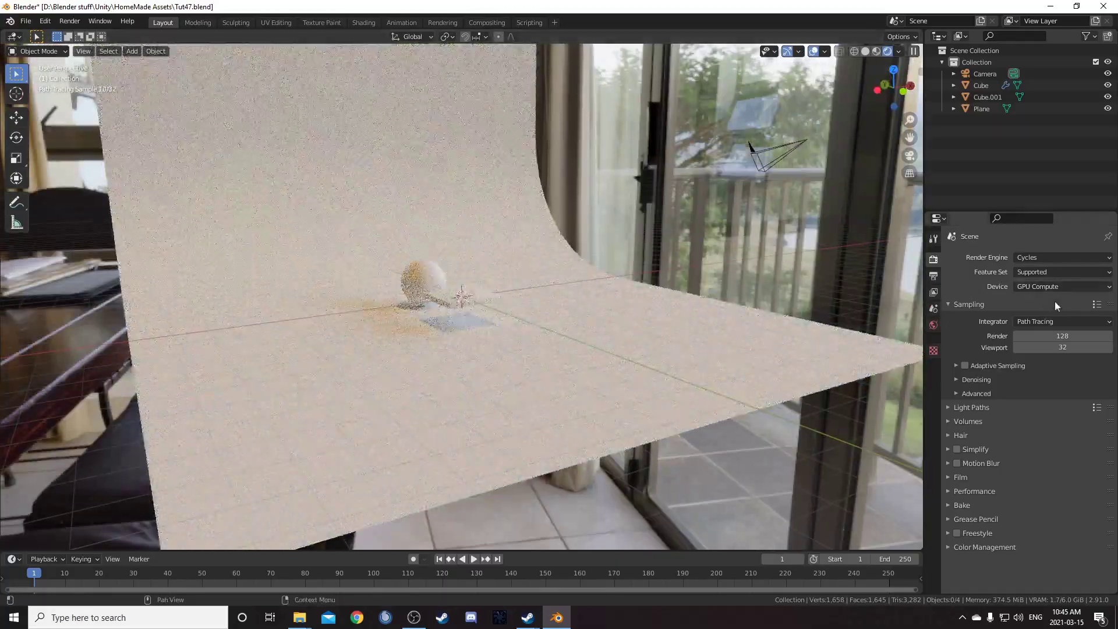
middle_drag(659, 408, 553, 390)
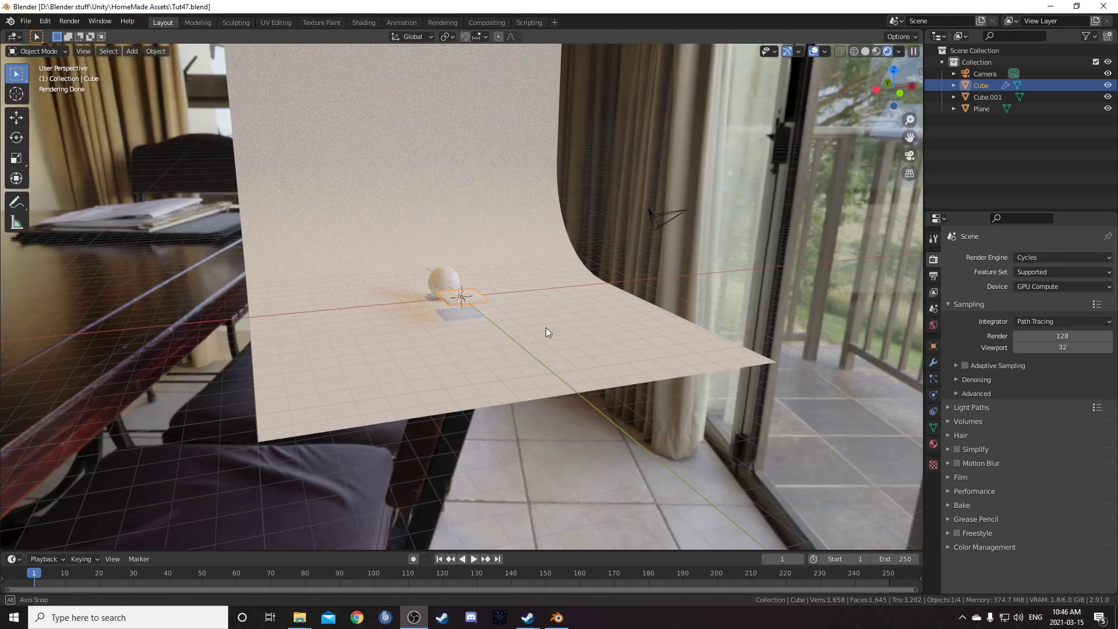
middle_drag(546, 328, 501, 315)
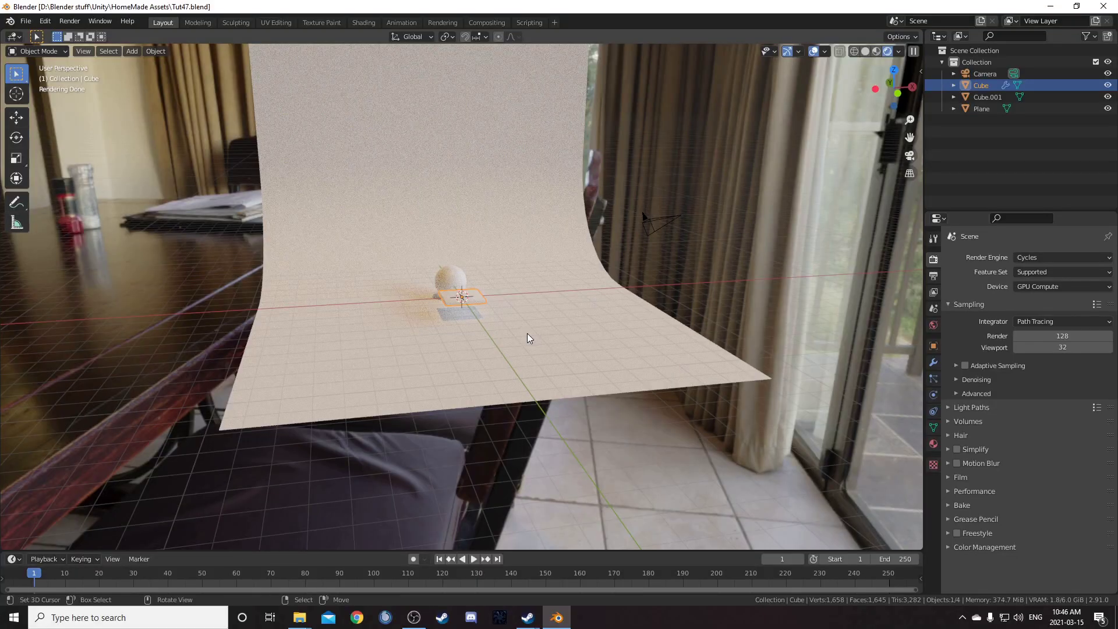
key(KP_Decimal)
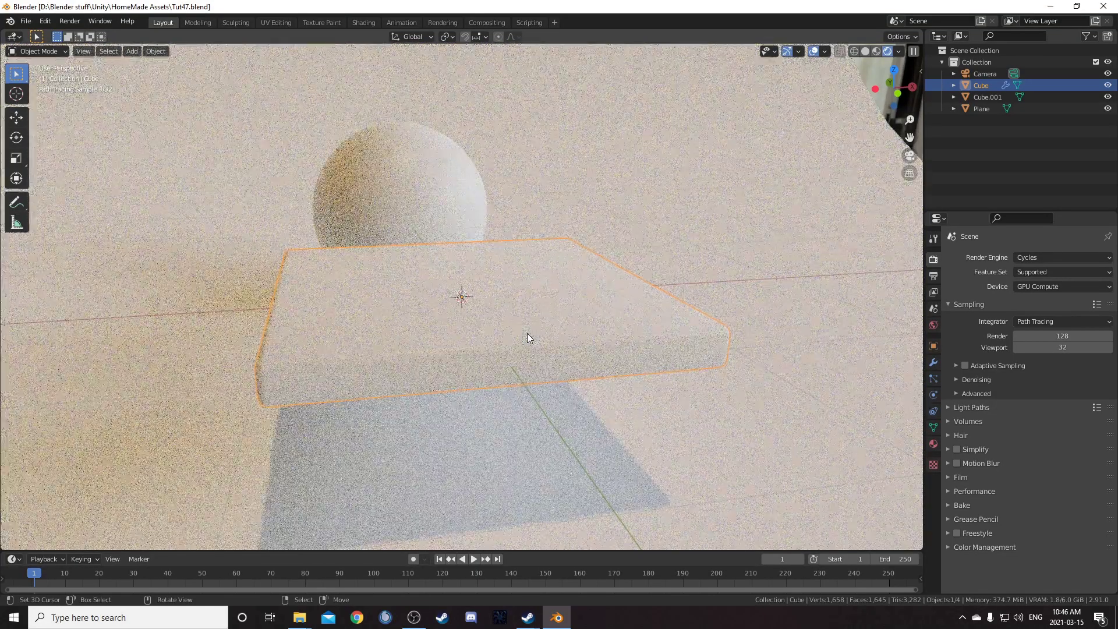
key(KP_1)
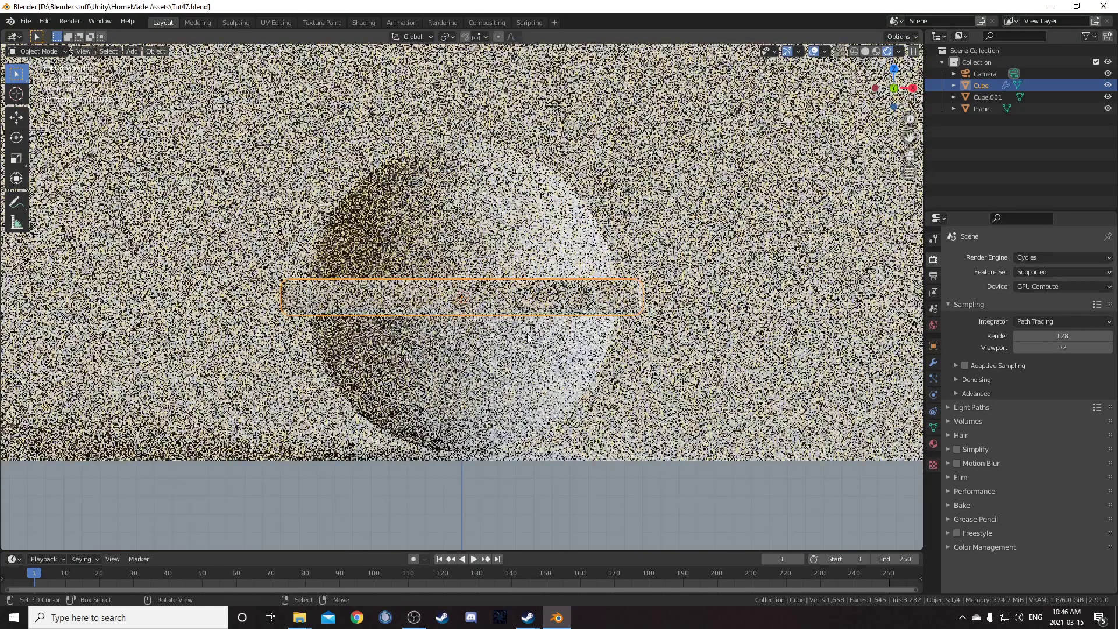
key(KP_8)
key(KP_8)
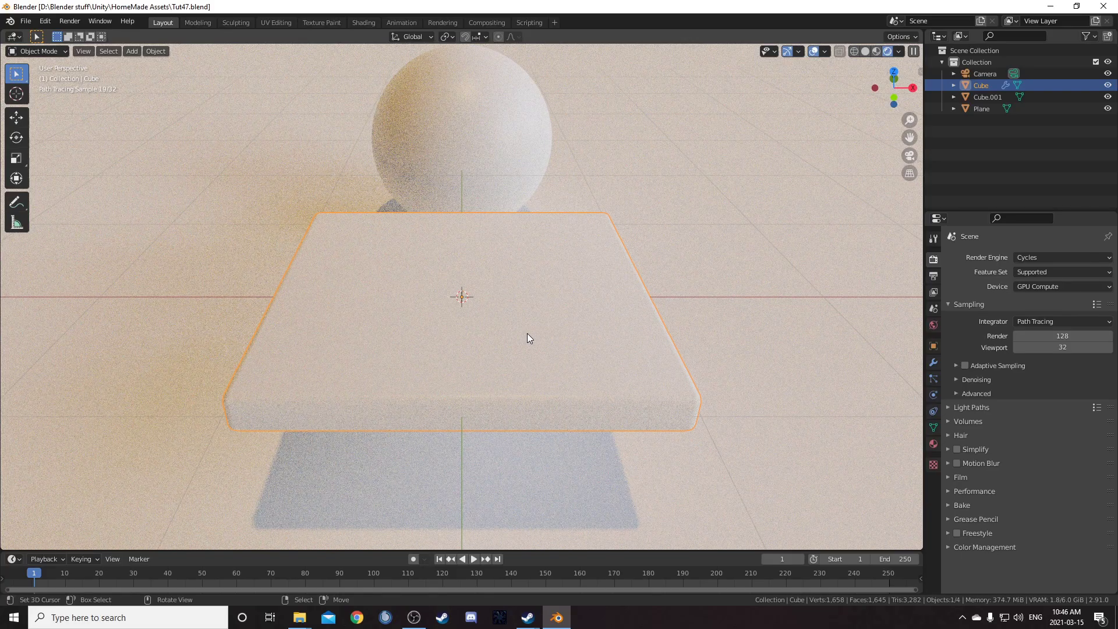
key(KP_0)
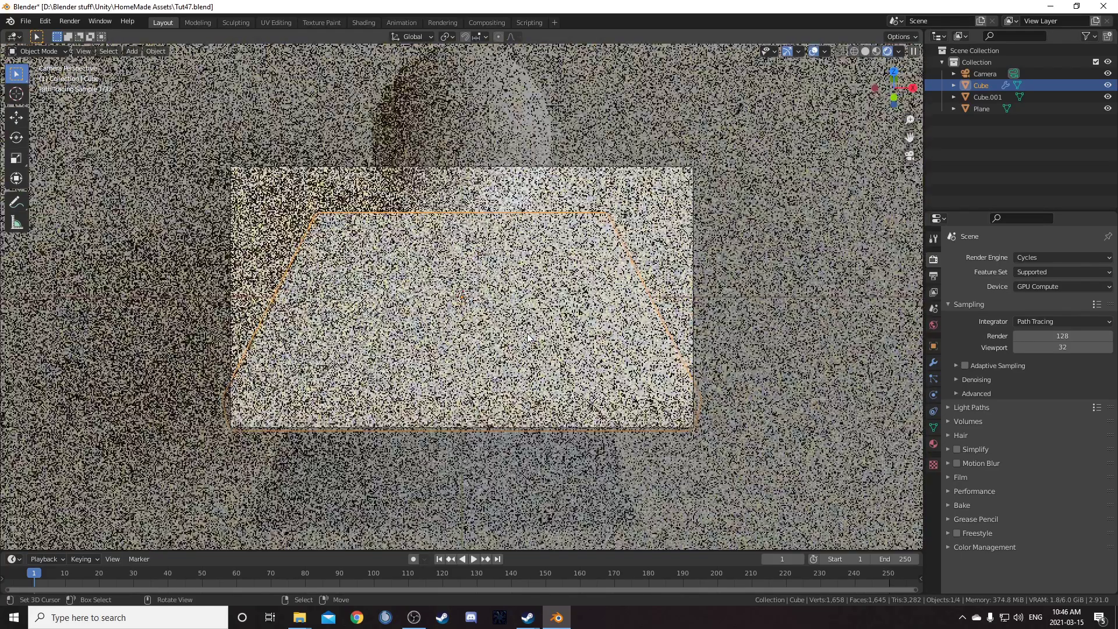
Step: Select the camera and move it back along its local Z axis for a wider framing of the slab and sphere
click(500, 421)
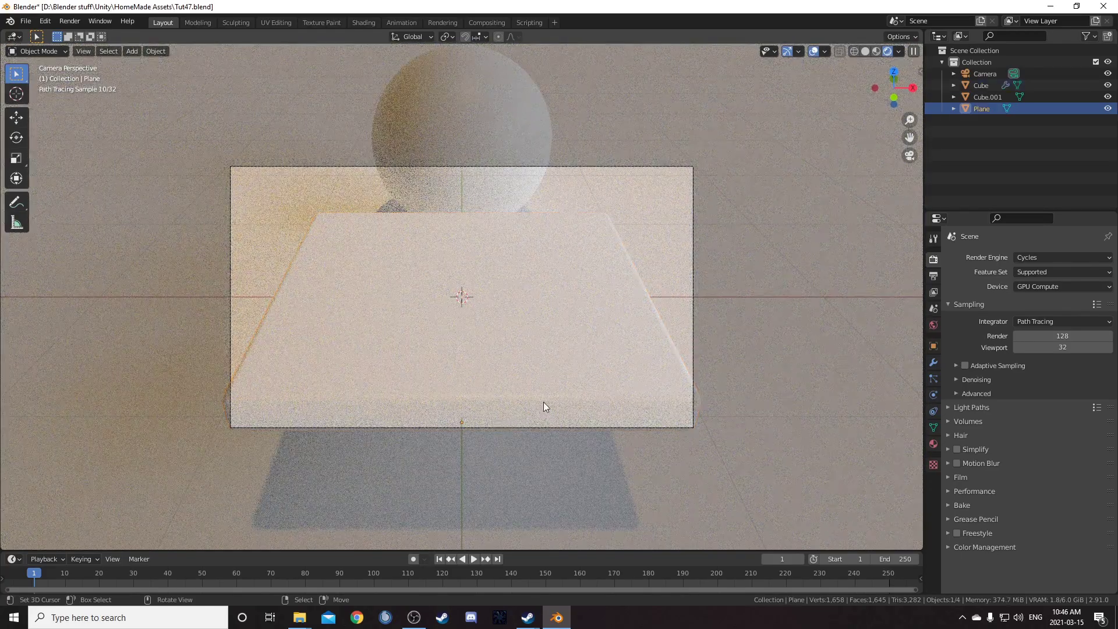
click(546, 425)
key(g)
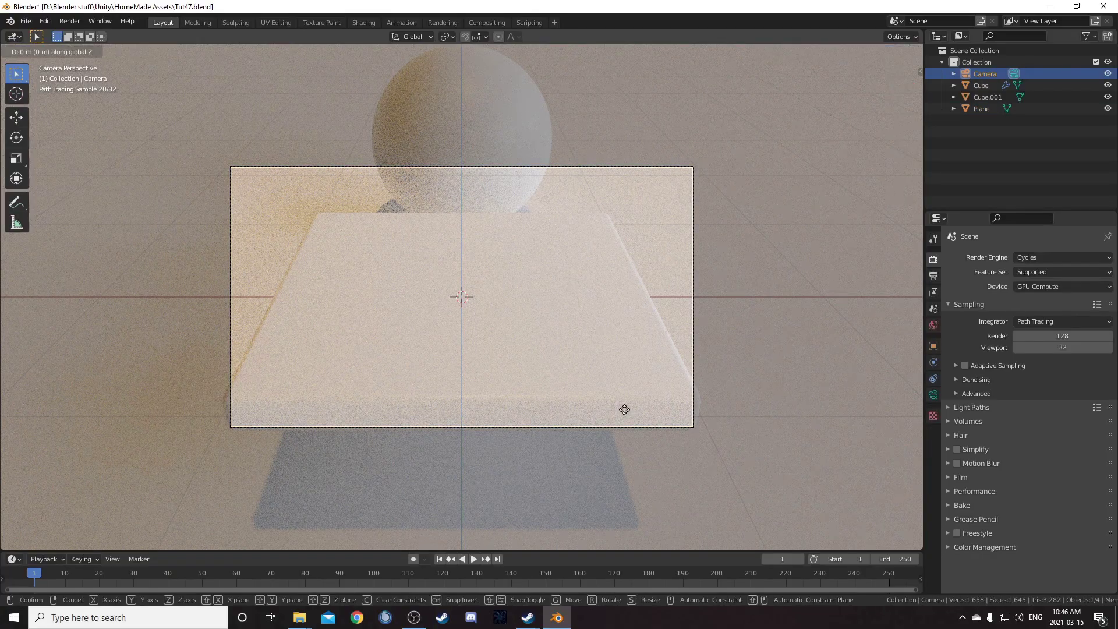
key(z)
key(z)
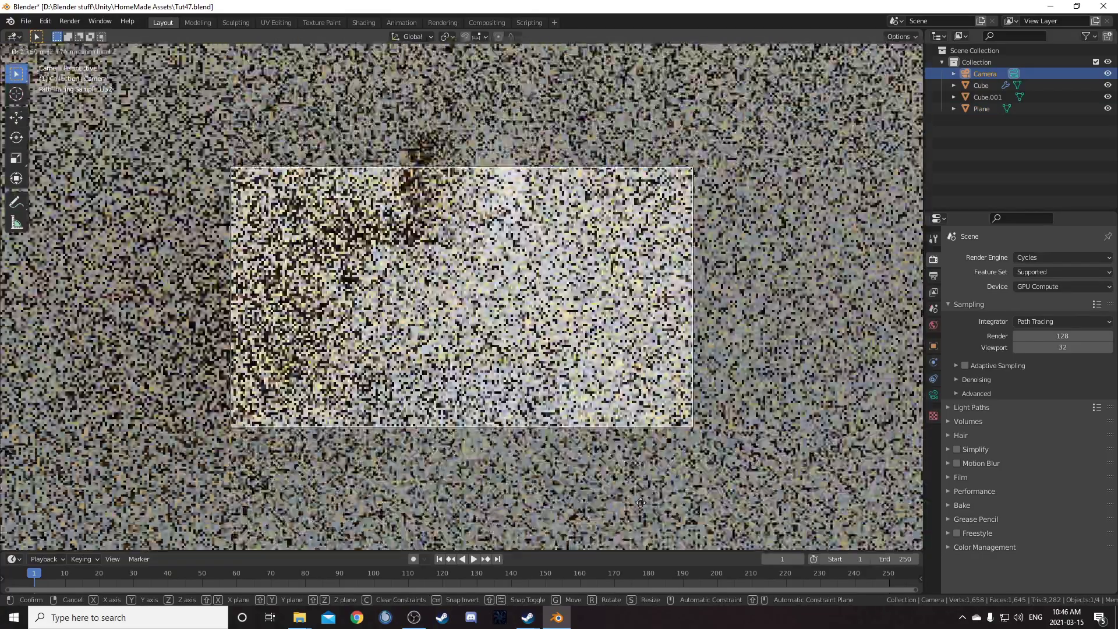
click(641, 503)
Step: Switch the viewport to Solid shading and raise the camera about 0.6 m along the global Z axis
key(z)
click(735, 505)
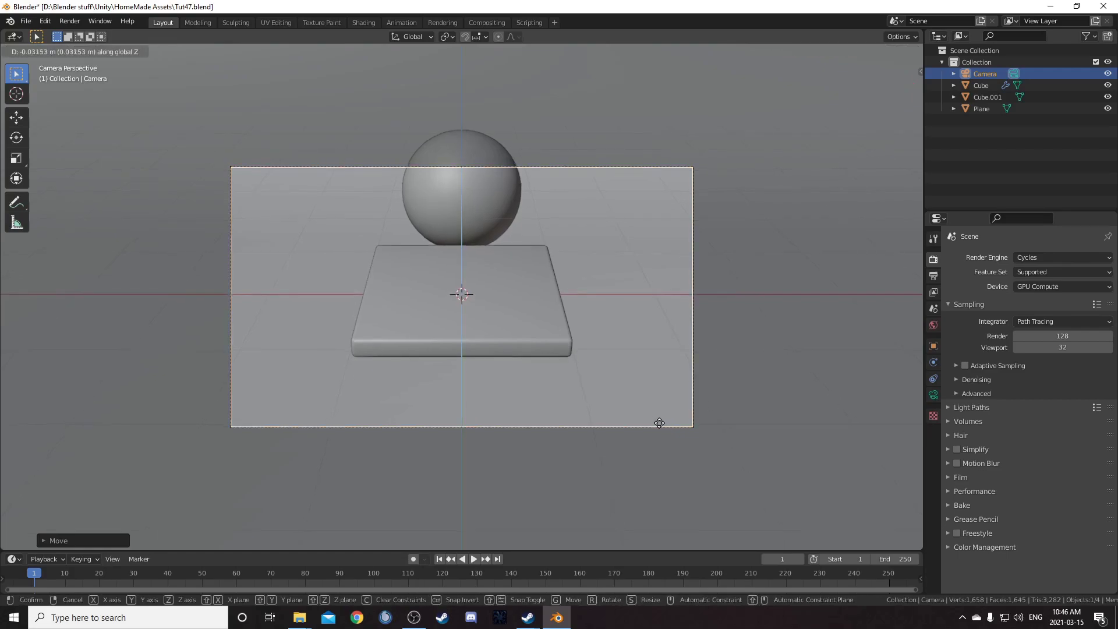
key(g)
key(z)
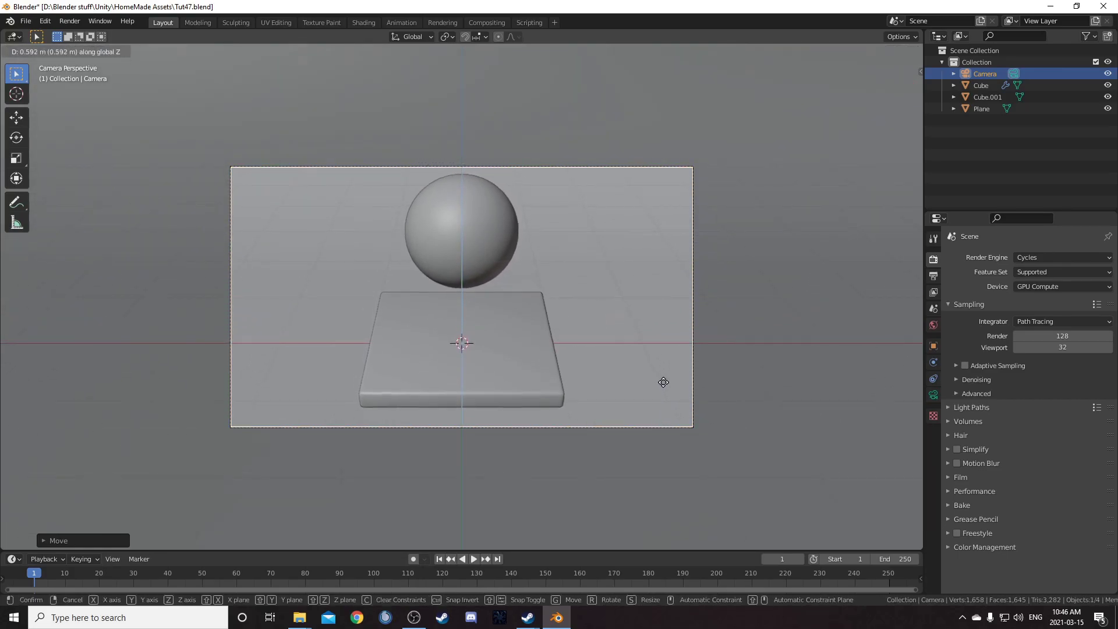
click(667, 381)
Step: Tilt the camera slightly around its local X axis and return the viewport to Rendered shading
key(r)
key(x)
key(x)
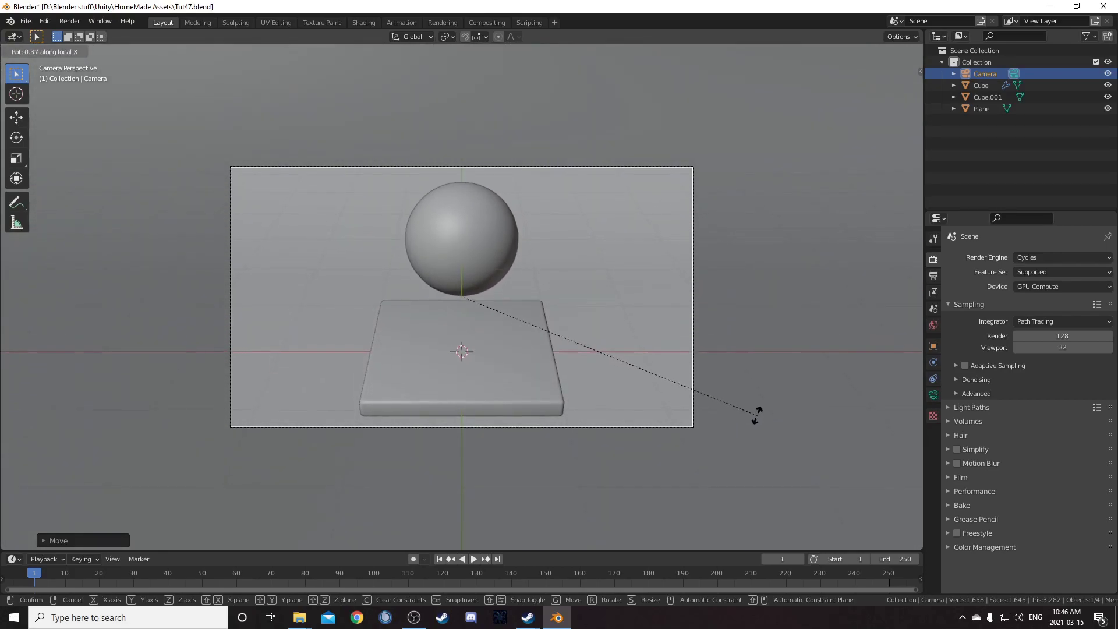
click(760, 414)
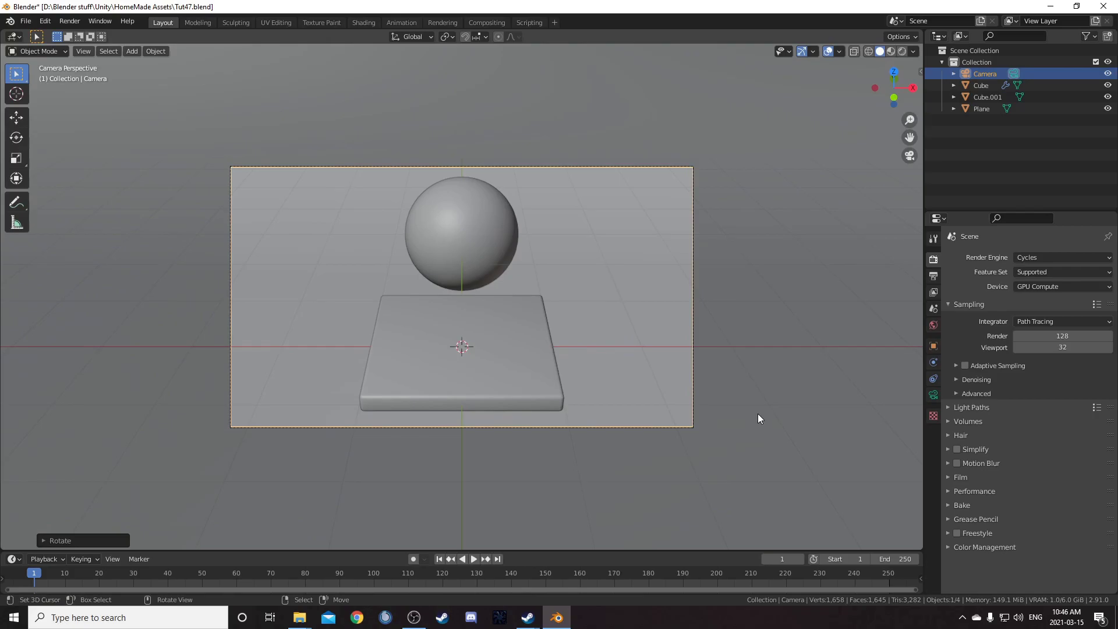
key(z)
click(752, 311)
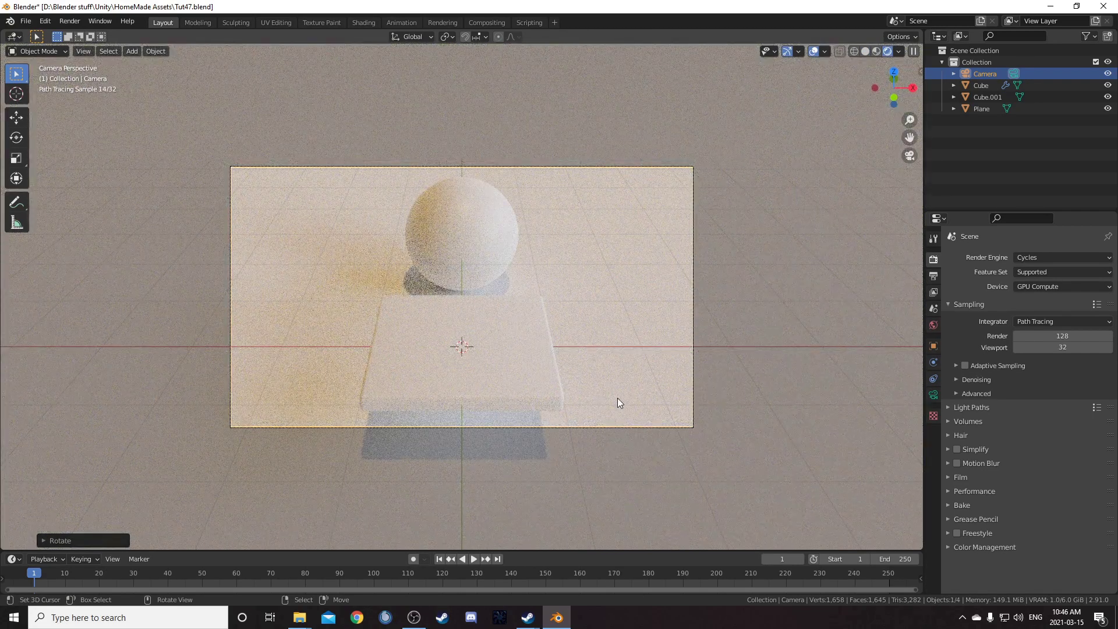
Step: With the sphere selected, change the main viewport to the Shader Editor without its sidebar and the Outliner area to a 3D Viewport
click(457, 274)
click(15, 37)
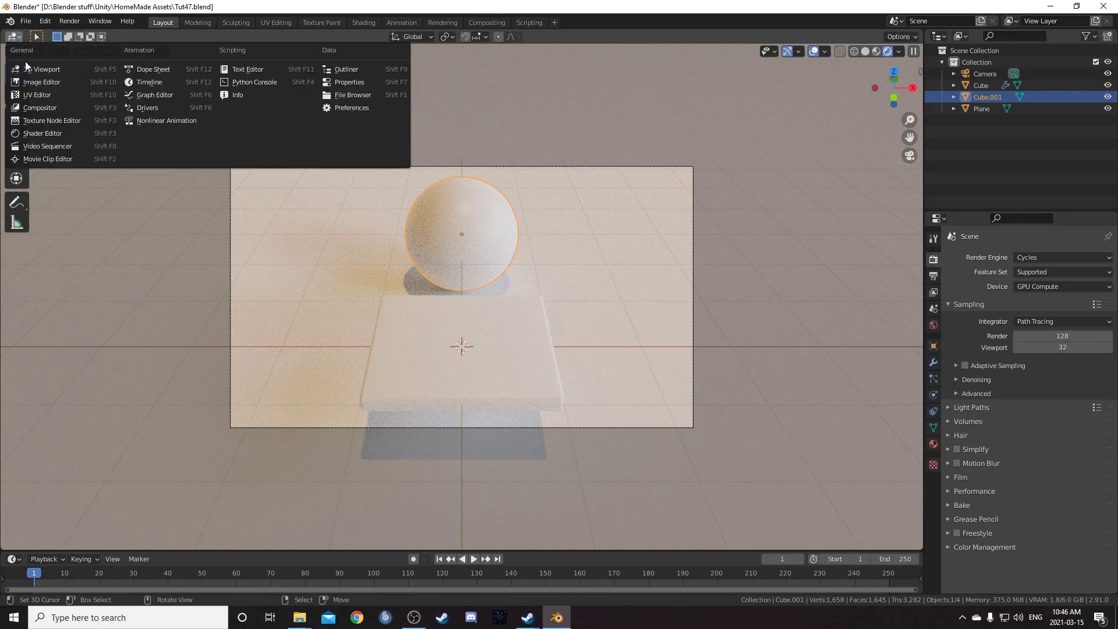
click(34, 133)
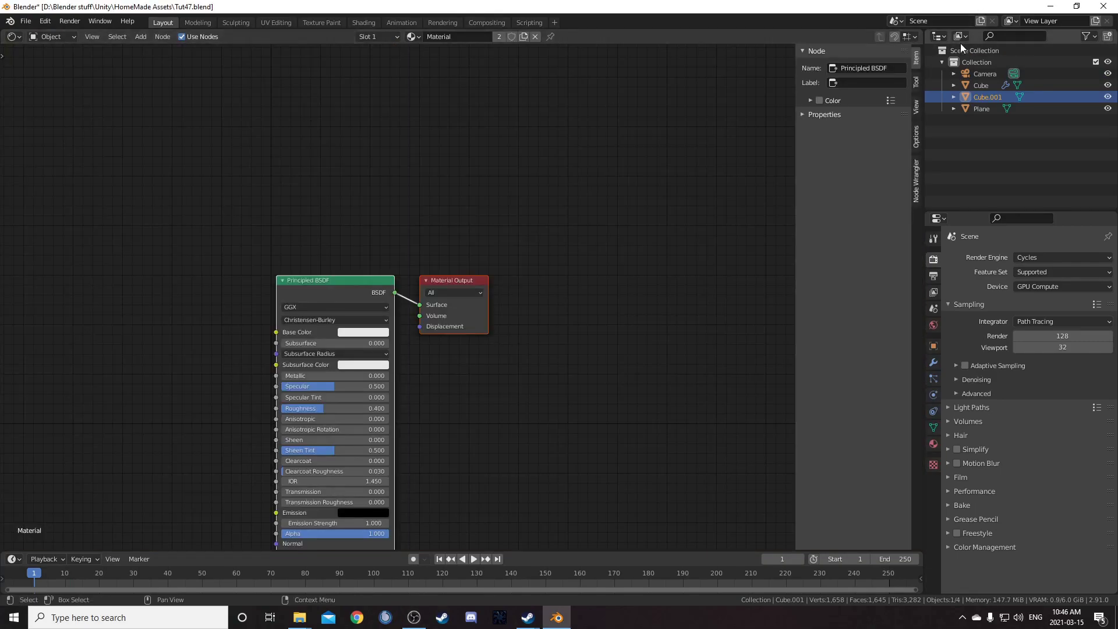
click(938, 37)
click(635, 68)
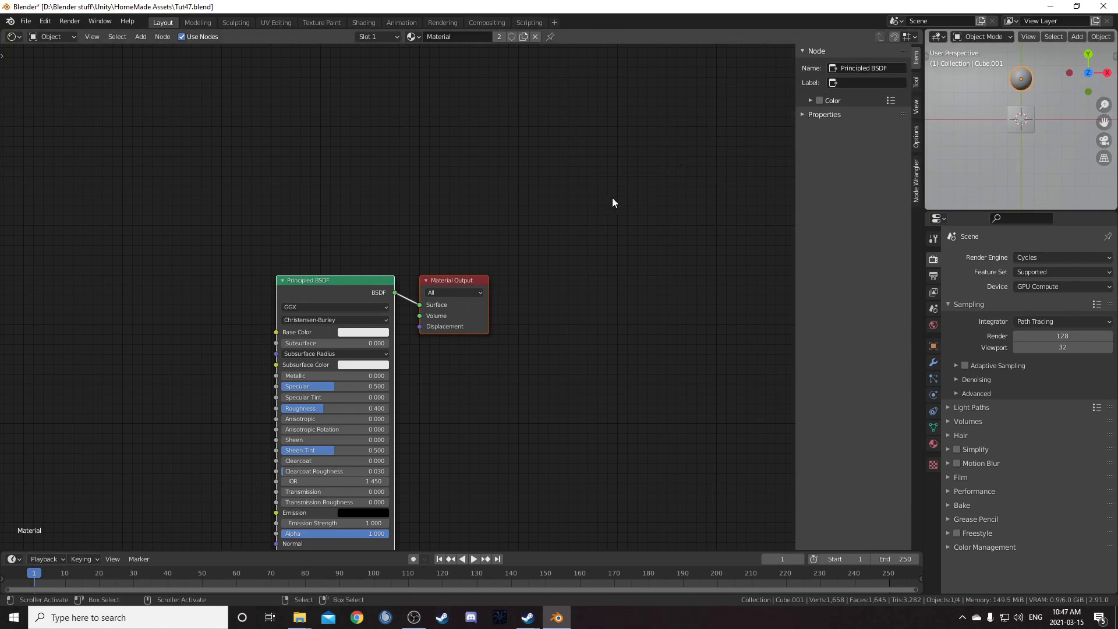
key(n)
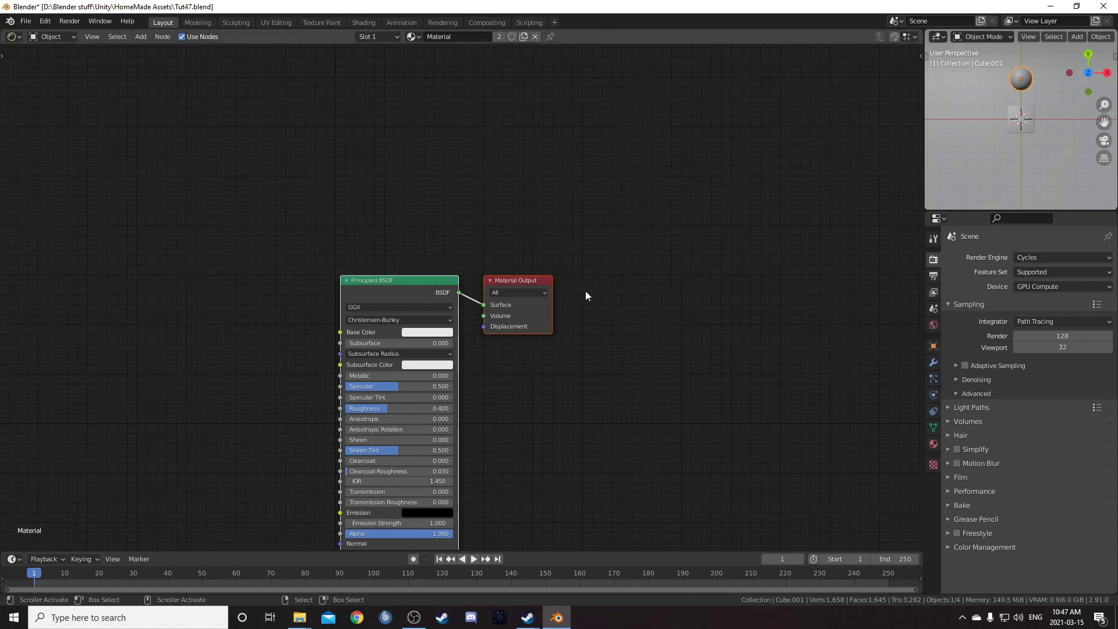
middle_drag(587, 294, 639, 184)
Step: Select the slab and rename its material as Gold
click(1014, 127)
click(1020, 120)
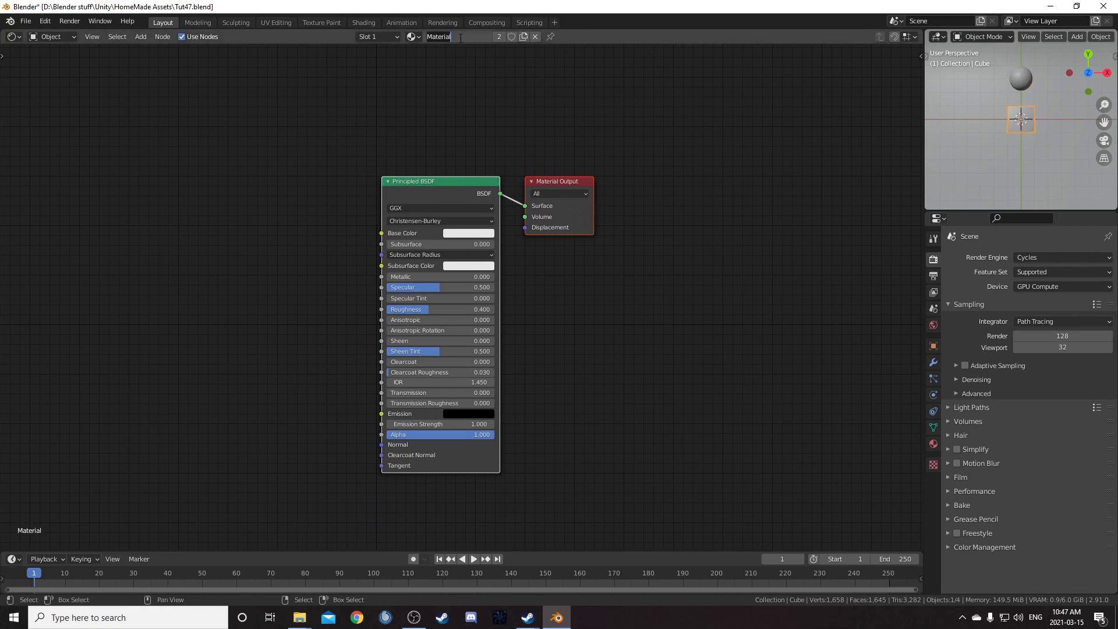
text(Gol)
Step: Enlarge the small 3D Viewport and show it in Rendered shading with the slab and sphere in close view
middle_drag(967, 134, 1013, 116)
scroll(1007, 126, up, 1)
scroll(991, 133, down, 4)
drag(922, 110, 845, 110)
drag(901, 210, 901, 290)
scroll(991, 196, up, 3)
mouse_move(991, 195)
middle_down()
mouse_move(978, 167)
mouse_move(974, 189)
mouse_move(982, 180)
middle_up()
key(z)
click(971, 76)
scroll(965, 198, up, 3)
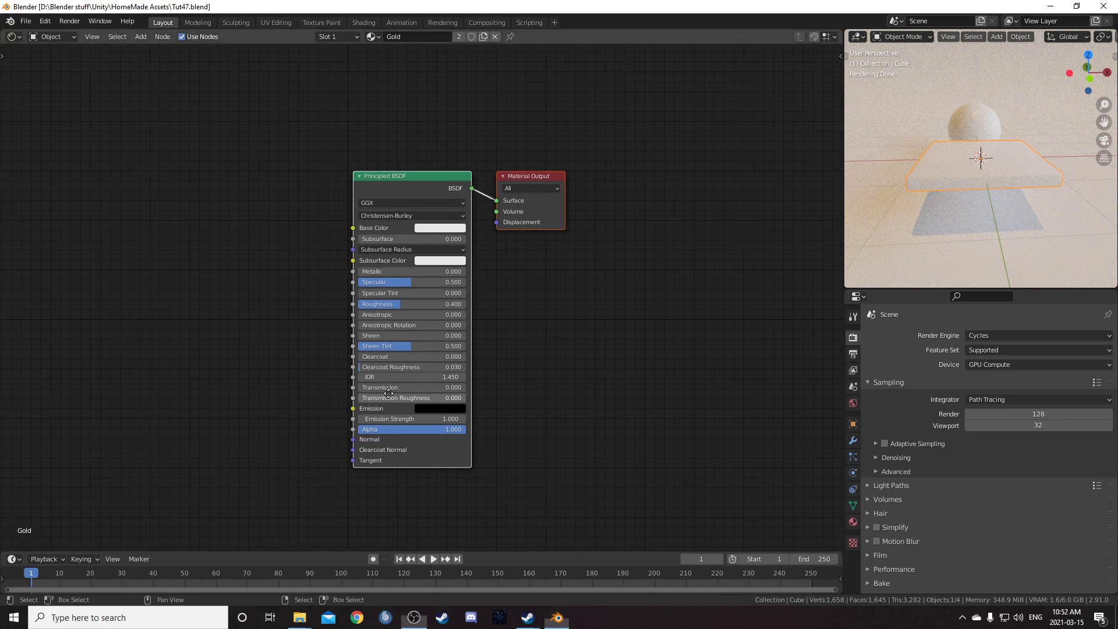
Step: Rearrange the Principled BSDF and Material Output nodes to clear space for new nodes
scroll(387, 384, down, 2)
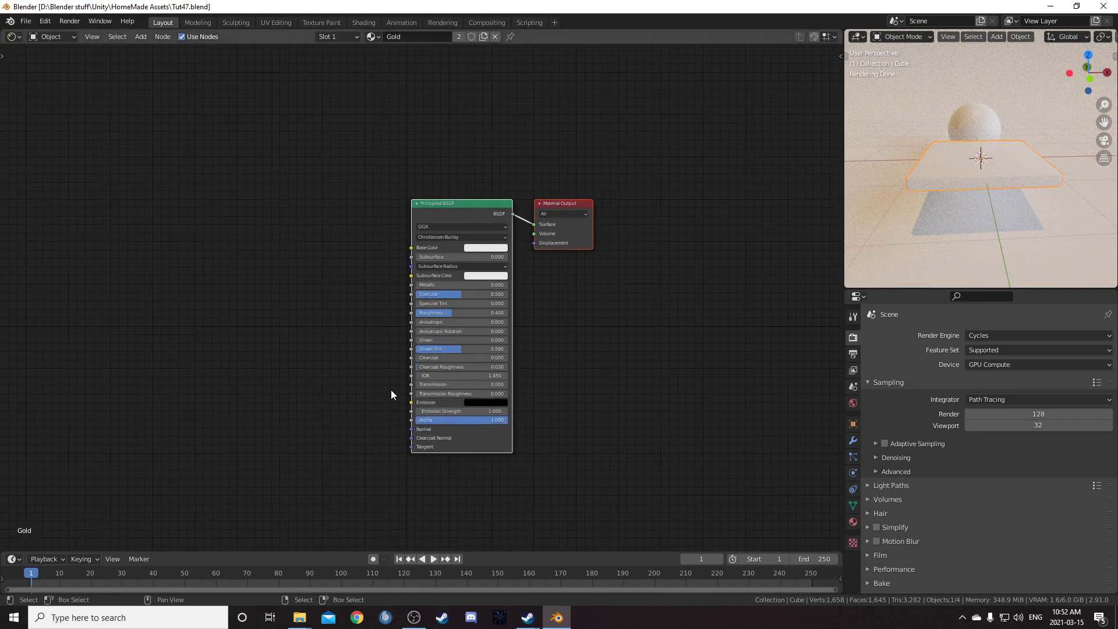
middle_drag(428, 331, 467, 375)
drag(481, 277, 511, 288)
click(511, 287)
middle_drag(527, 289, 581, 281)
scroll(582, 282, up, 2)
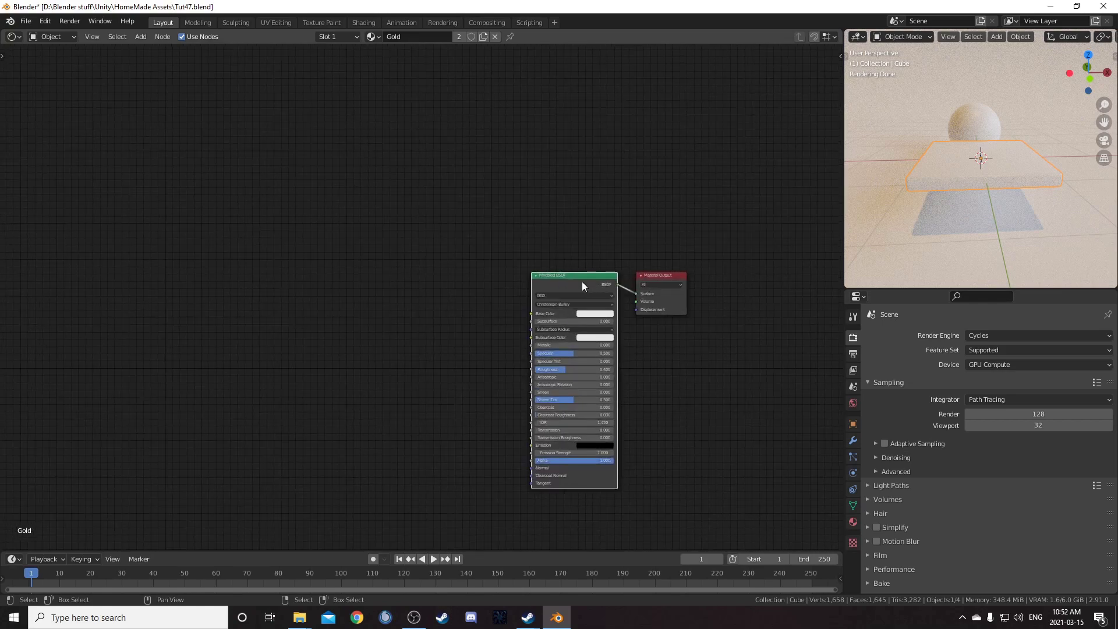
drag(572, 272, 514, 413)
middle_drag(499, 416, 529, 367)
scroll(393, 289, up, 5)
middle_drag(393, 289, 430, 282)
Step: Add a Texture Coordinate node and a Noise Texture node beside it to the Gold material
key(shift+a)
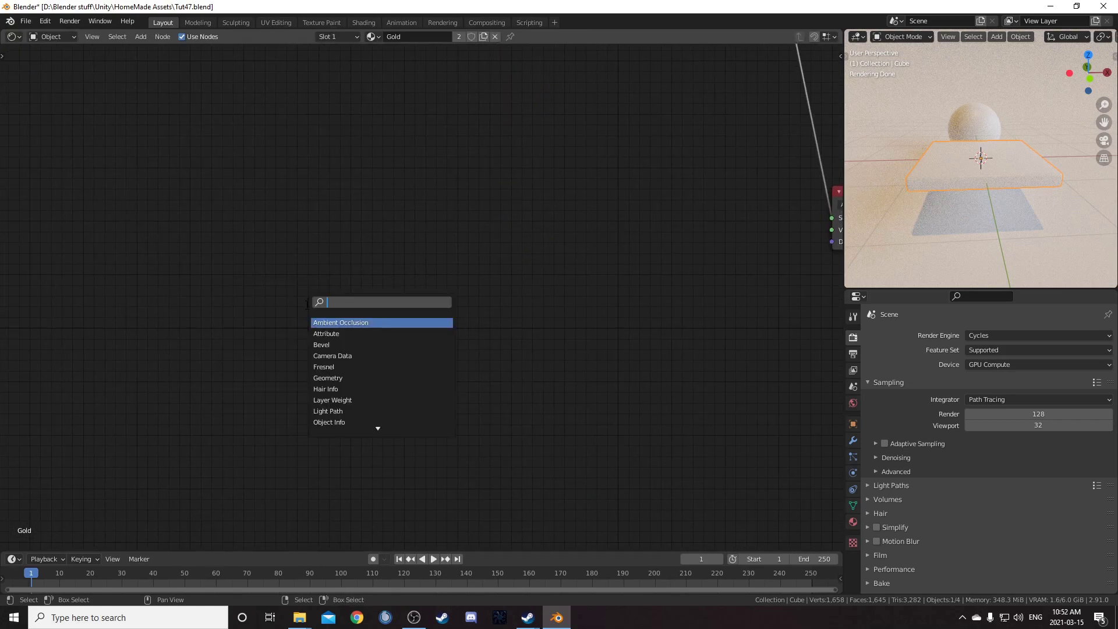
text(te)
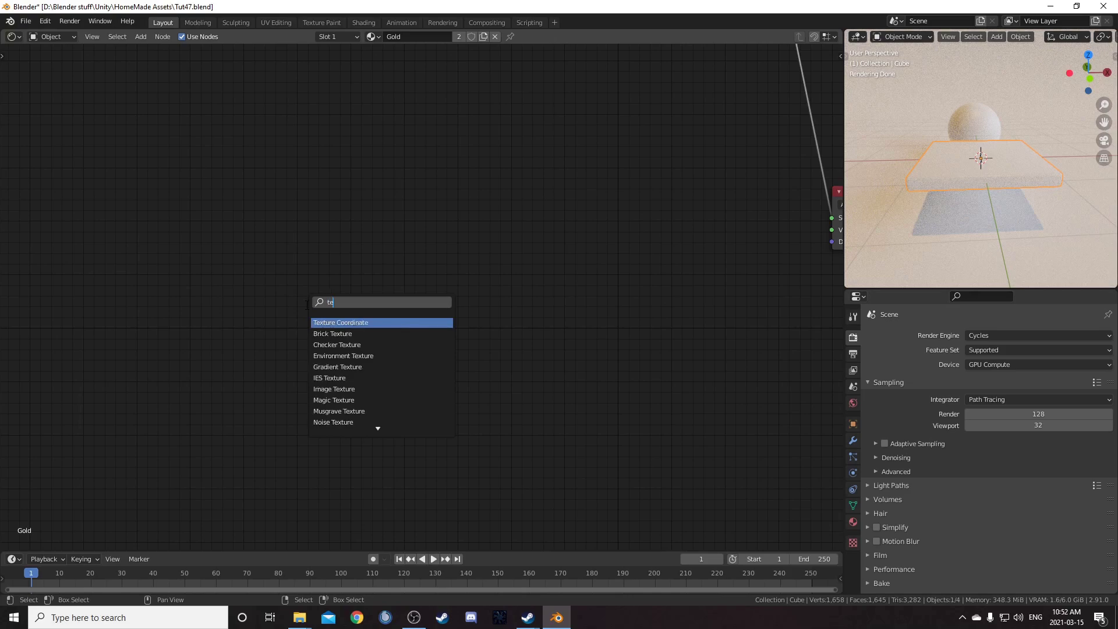
key(Return)
click(246, 269)
key(shift+a)
click(454, 292)
text(noise)
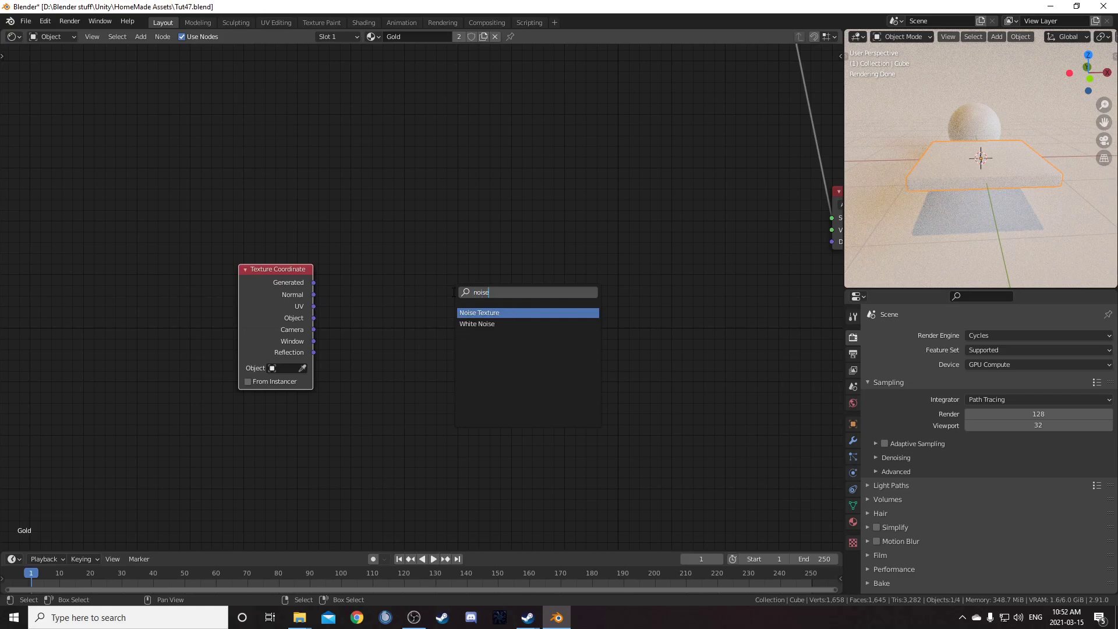
key(Return)
click(378, 251)
Step: Link the Texture Coordinate's Object output to the Noise Texture's Vector and preview the noise Color through a Viewer
ctrl+shift+click(291, 286)
ctrl+shift+click(291, 286)
ctrl+shift+click(291, 286)
ctrl+shift+click(291, 287)
click(377, 271)
Step: Insert a MixRGB node between the Noise Texture's Color output and the Viewer
key(shift+a)
click(488, 350)
text(mixrgb)
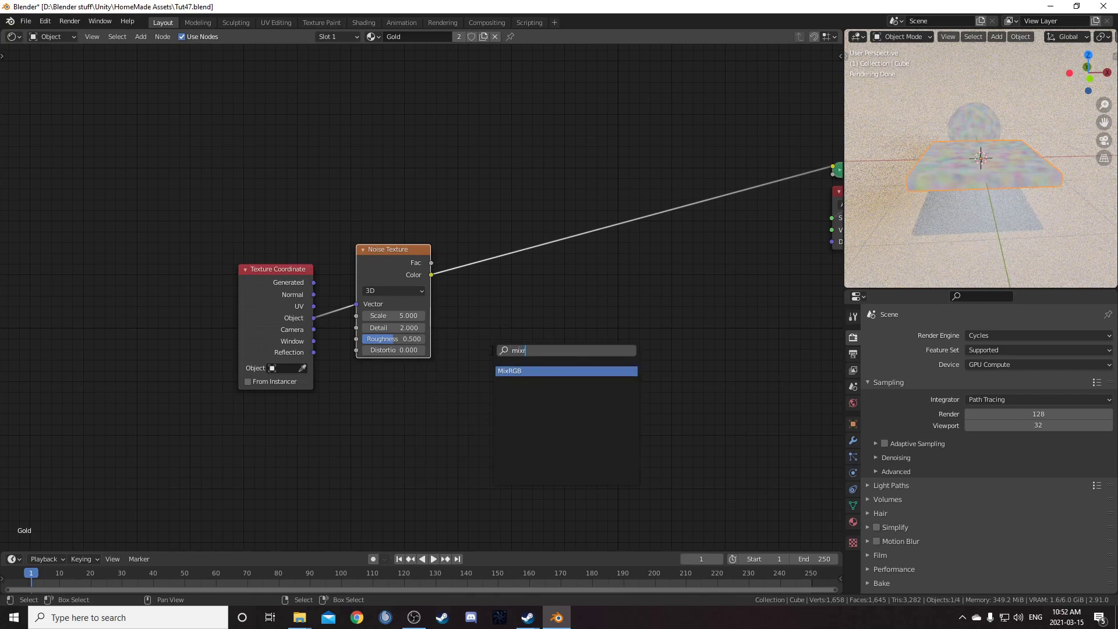
key(Return)
click(473, 231)
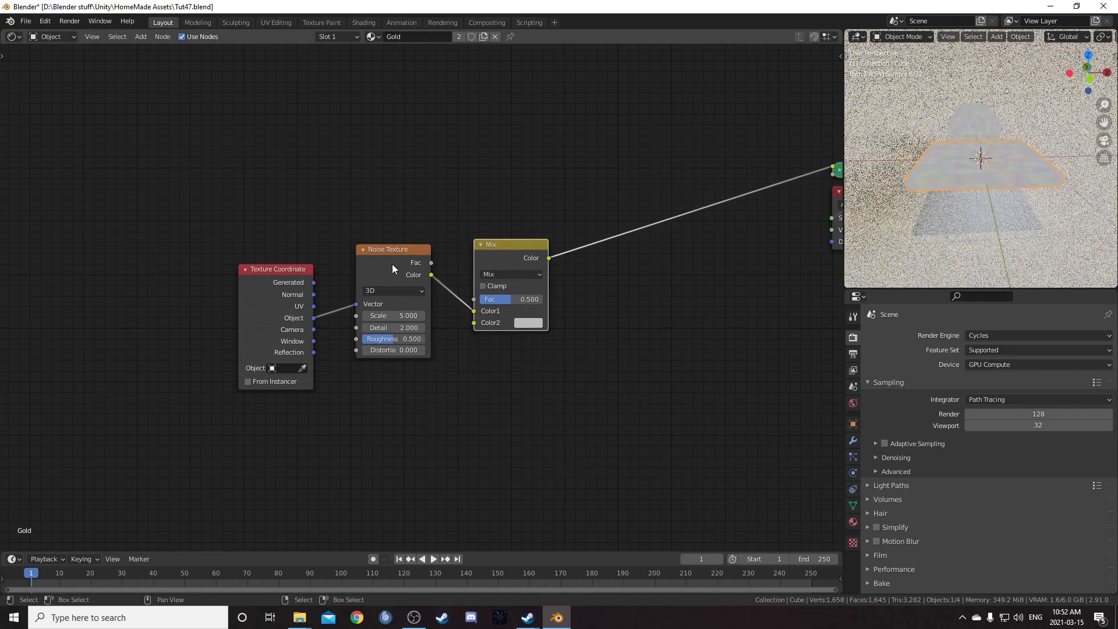
Step: Move the Noise Texture node up and link the Texture Coordinate's Object output to the Mix node's Color2
drag(393, 263, 390, 213)
drag(317, 315, 401, 329)
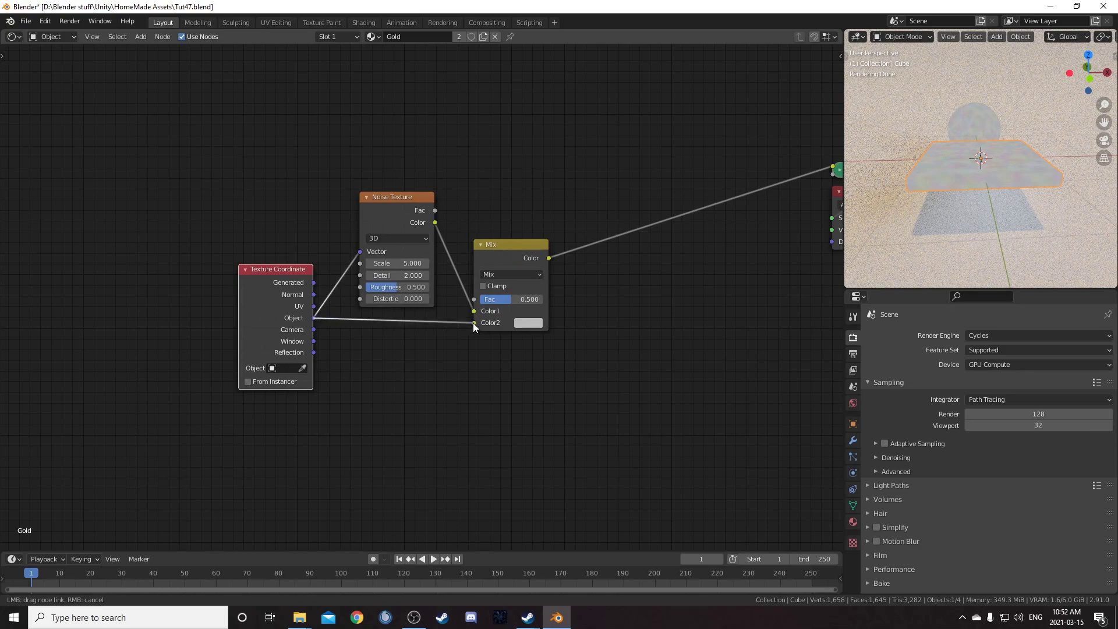
drag(472, 323, 474, 323)
middle_drag(316, 314, 230, 335)
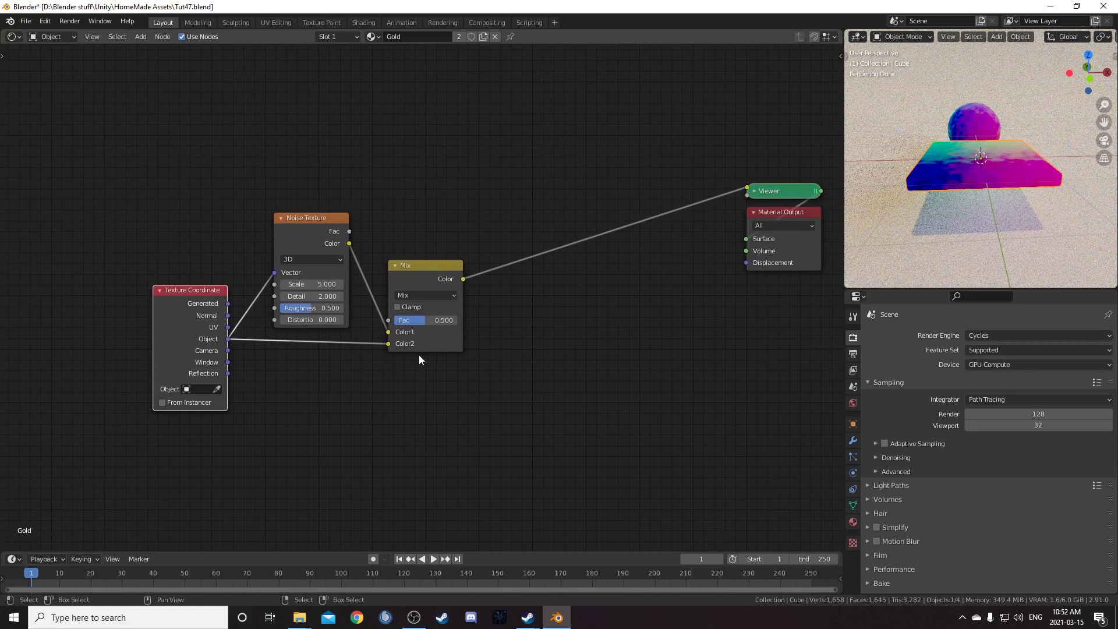
Step: Set the Noise Texture's Scale to 0.6
click(325, 285)
text(.6)
key(Return)
Step: Set the Mix node's Fac to 0.9 and check the blended colors on the sphere and slab
double_click(424, 320)
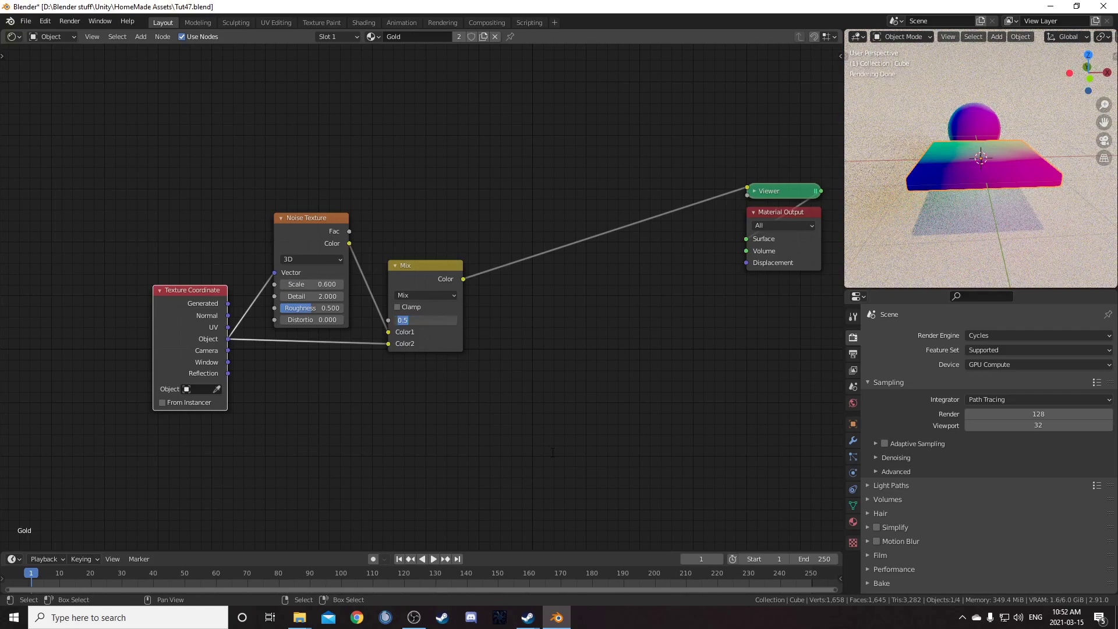
text(.9)
key(Return)
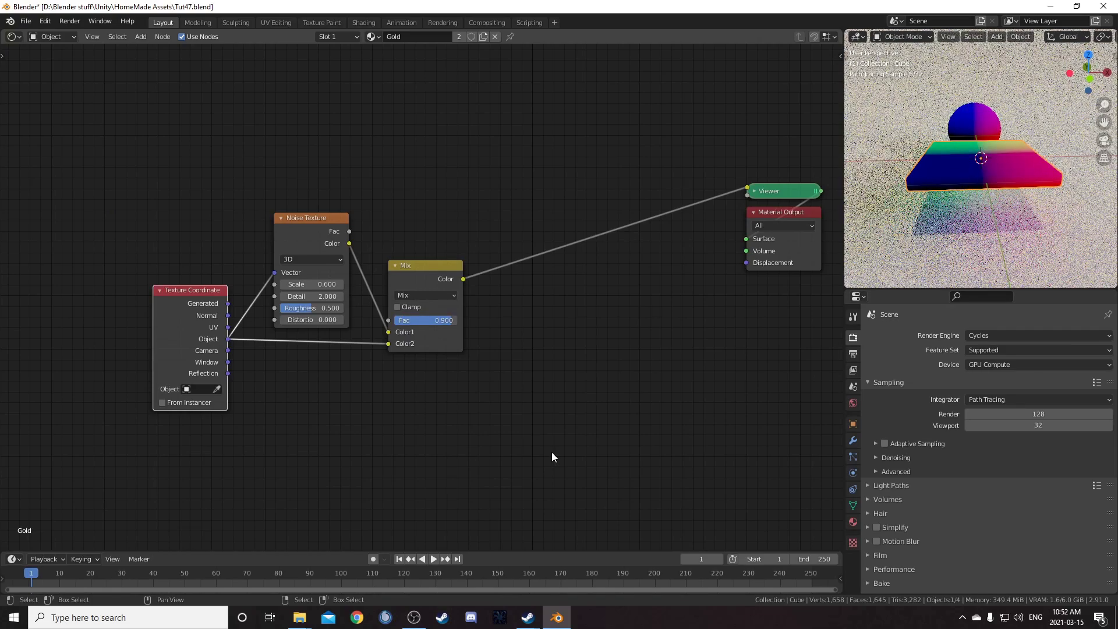
middle_drag(984, 192, 1008, 162)
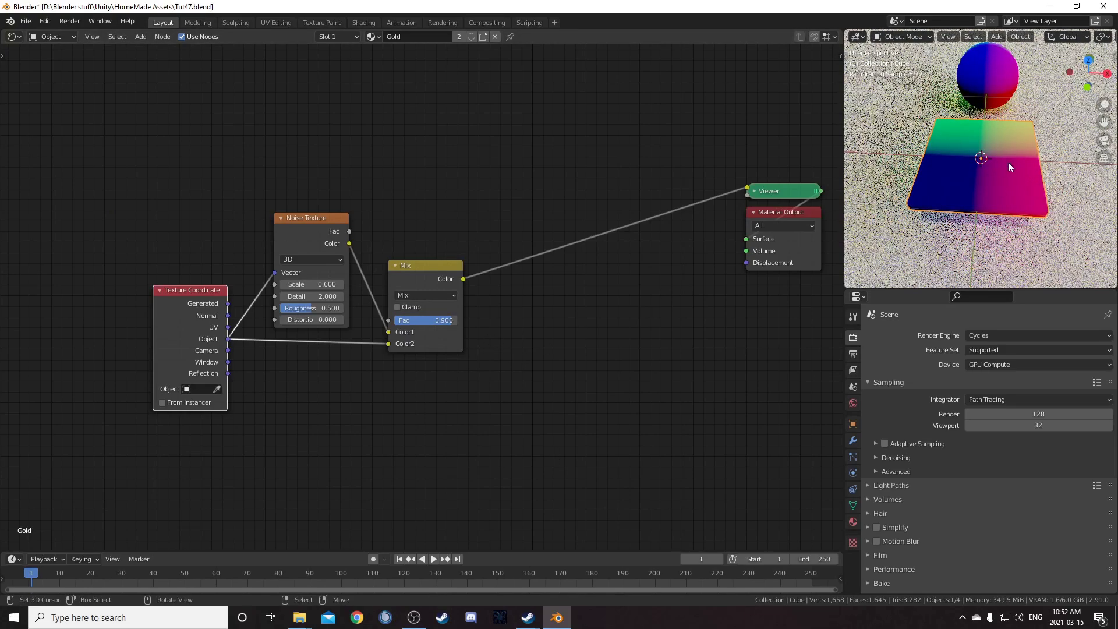
Step: Move the Viewer and Material Output nodes farther right to make room after the Mix node
middle_drag(579, 329, 332, 348)
scroll(332, 348, down, 2)
scroll(413, 292, down, 1)
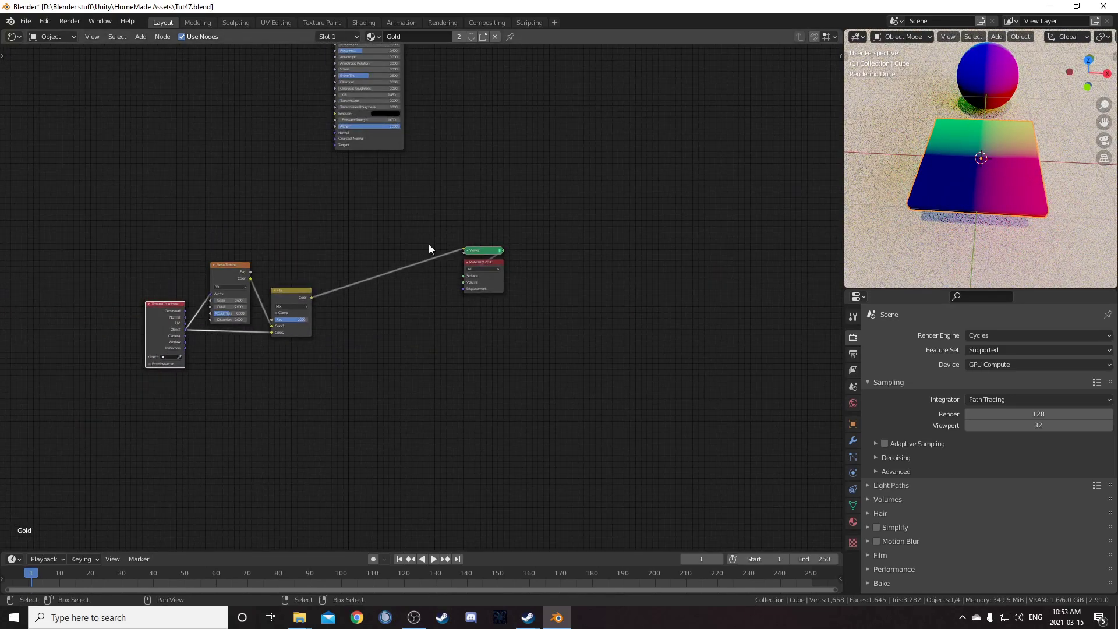
key(g)
click(685, 384)
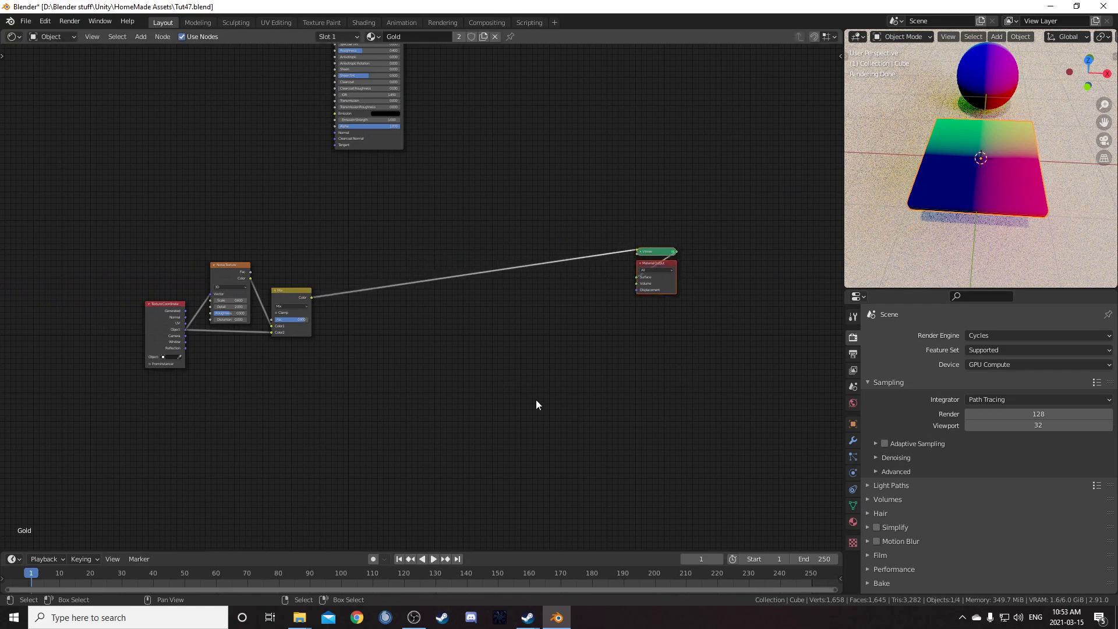
Step: Insert a Mapping node between the Mix node's Color output and the Viewer
scroll(495, 401, up, 4)
middle_drag(453, 402, 413, 359)
scroll(208, 140, up, 3)
key(shift+a)
text(smappi)
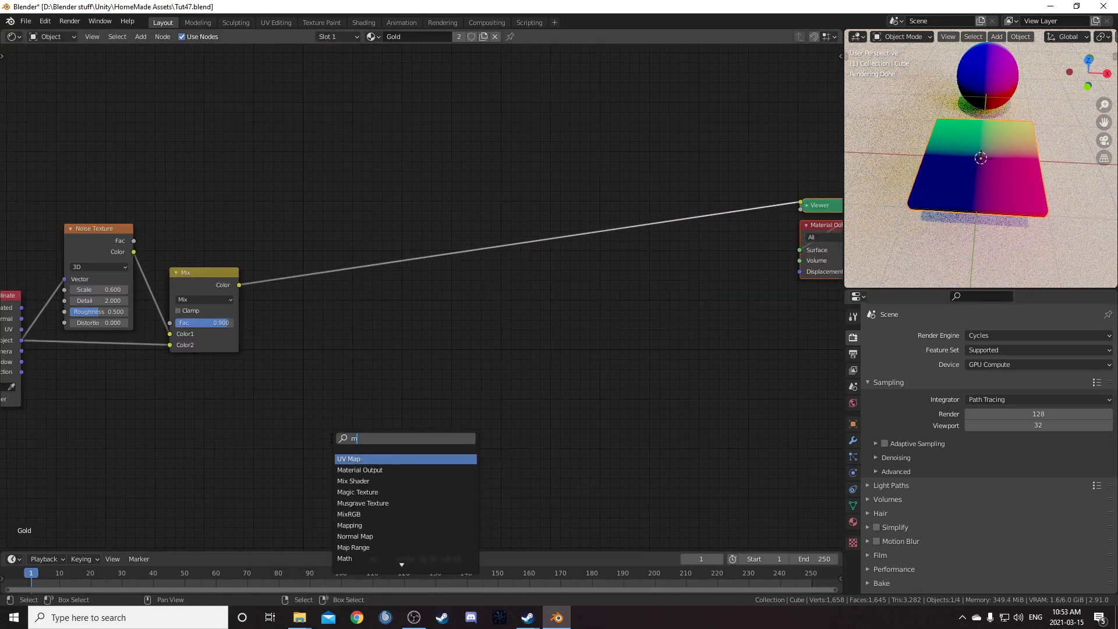
key(Return)
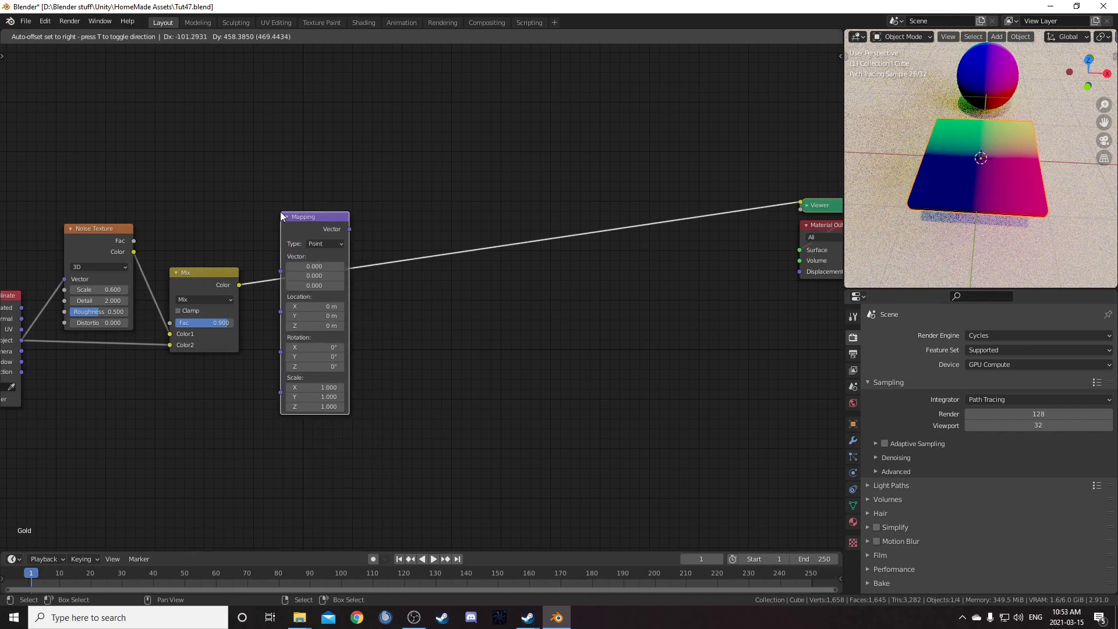
click(281, 208)
Step: Insert a Musgrave Texture node between the Mapping node and the Viewer
key(shift+a)
text(musgrave)
key(Return)
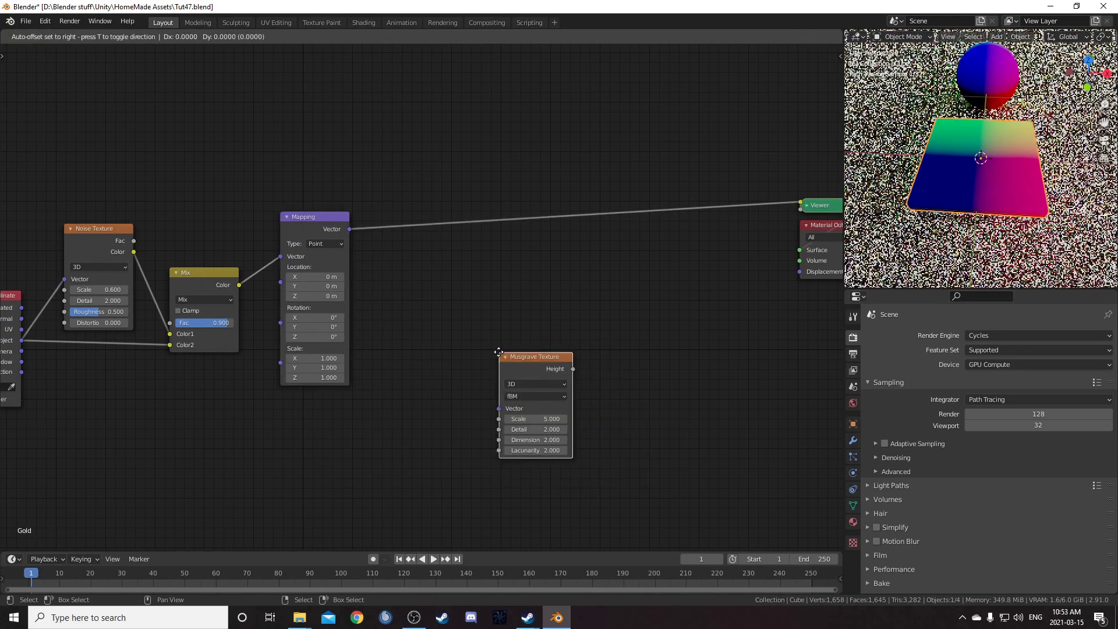
click(381, 151)
Step: Insert a ColorRamp node between the Musgrave Texture's Height output and the Viewer
key(shift+a)
text(col)
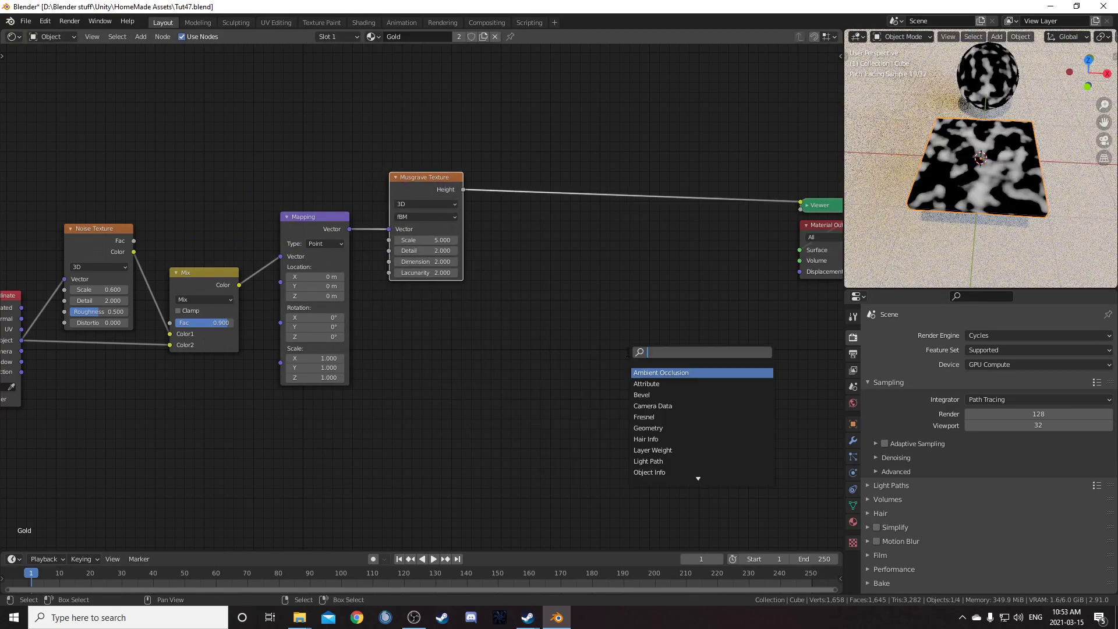
text(orr)
key(Return)
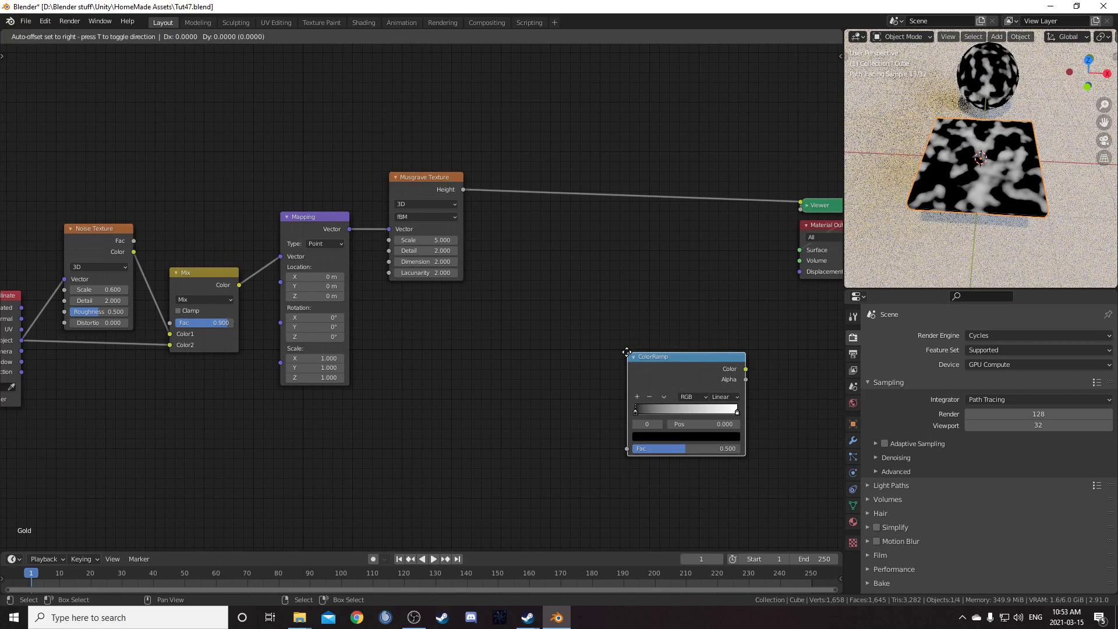
click(489, 149)
Step: Set the Musgrave Texture's Scale to 6.5, Detail to 9.3 and Dimension to 0.1
scroll(405, 351, up, 2)
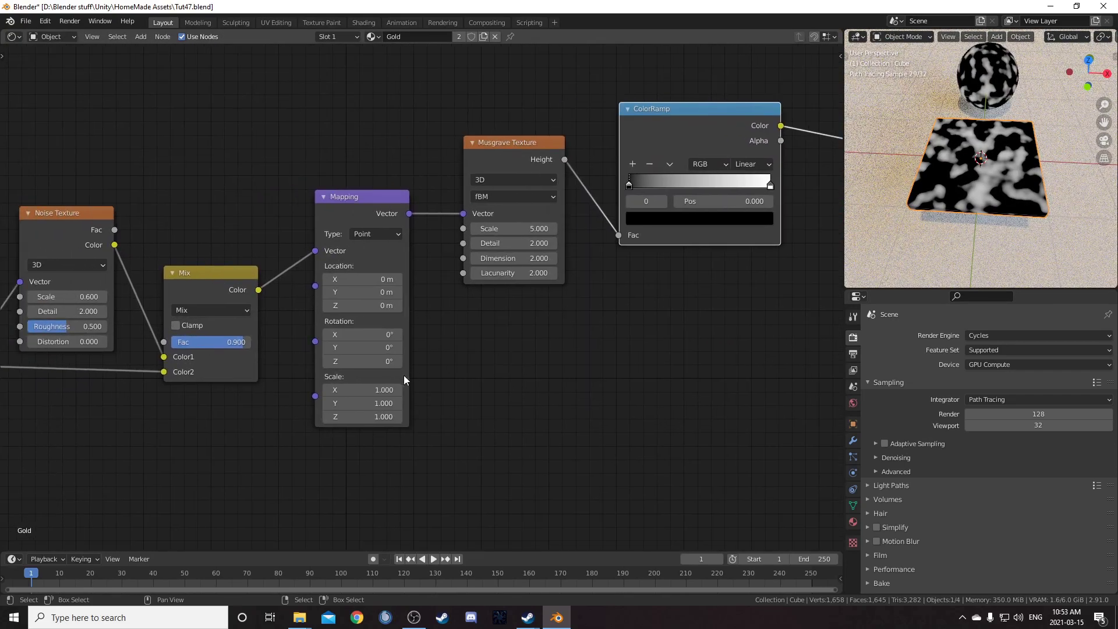
middle_drag(660, 364, 539, 399)
click(413, 265)
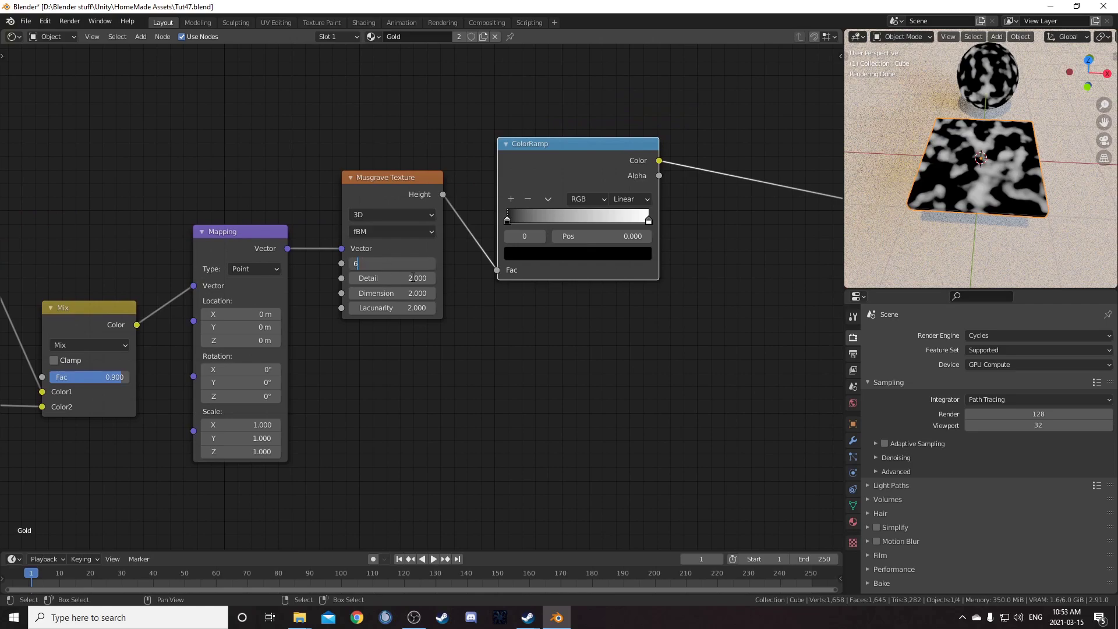
text(6.5)
key(Tab)
text(9)
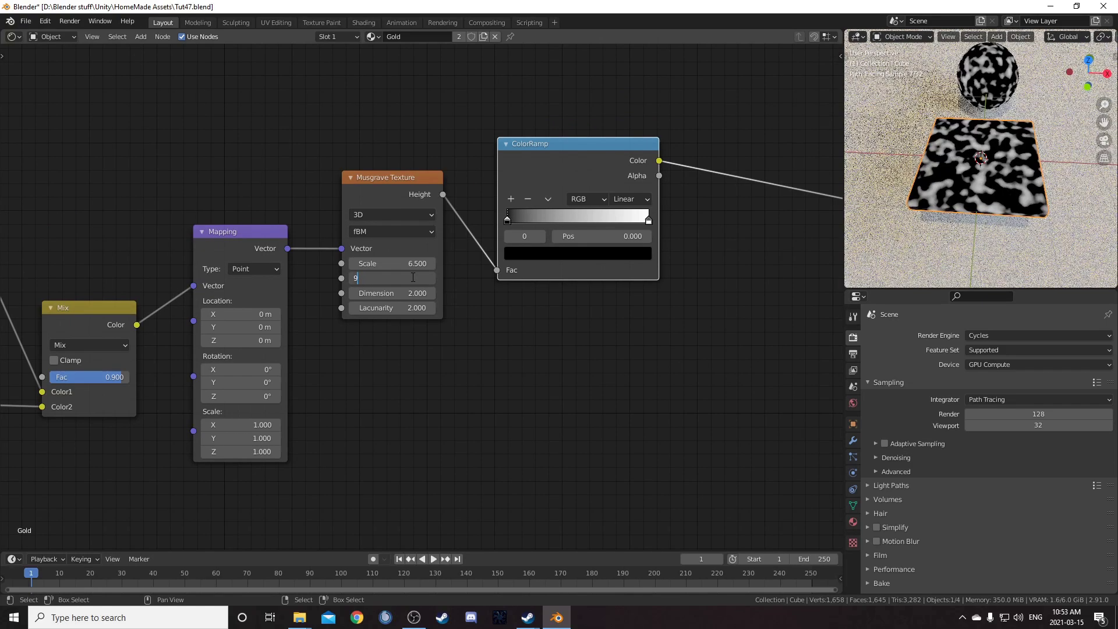
text(.3)
key(Tab)
text(0.1)
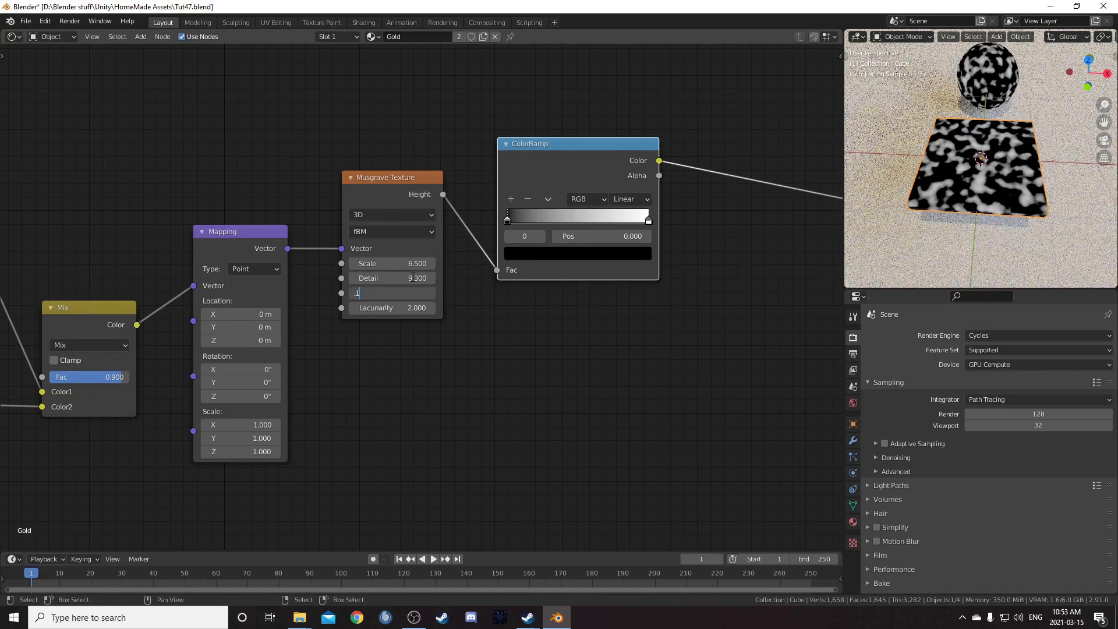
key(Tab)
key(Escape)
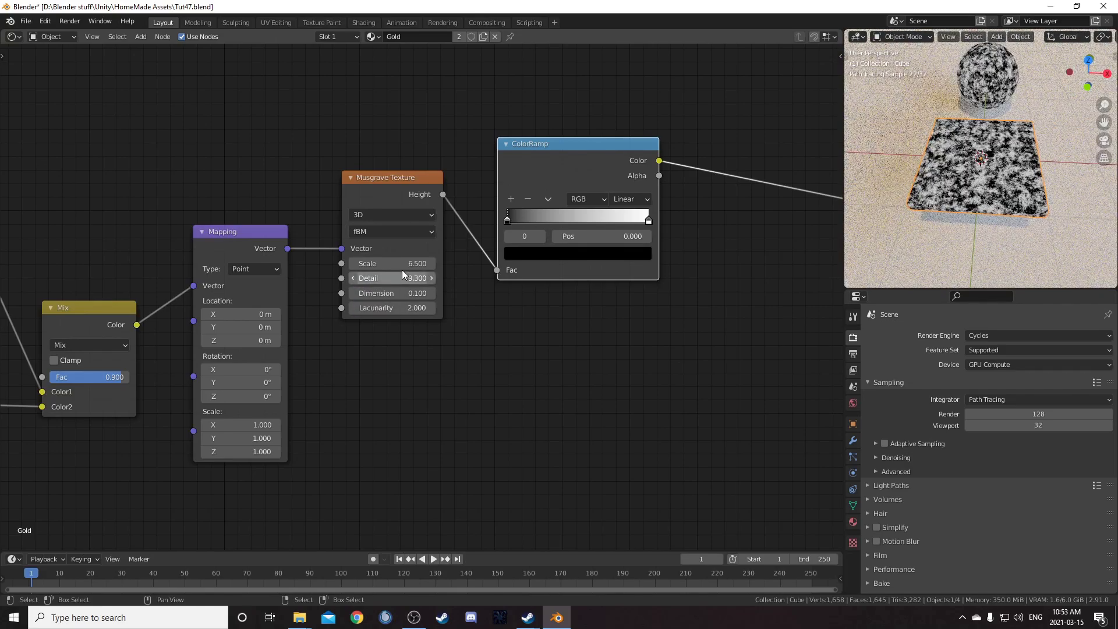
Step: Reposition the ColorRamp and Musgrave Texture nodes to tidy the chain
middle_drag(437, 340, 409, 393)
drag(469, 254, 495, 236)
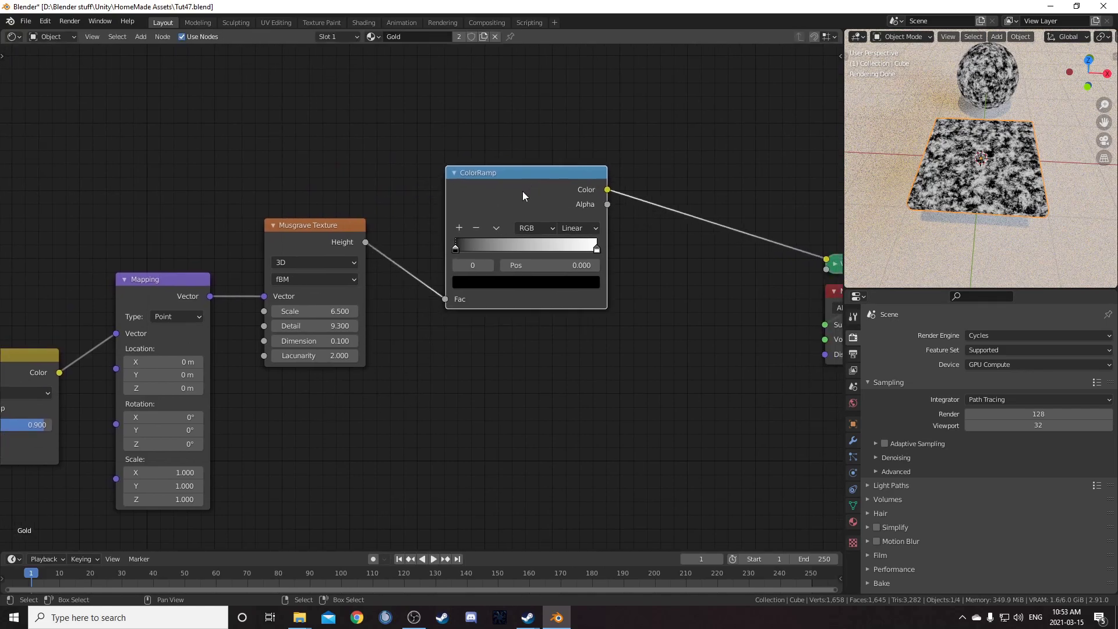
drag(289, 226, 290, 214)
middle_drag(381, 276, 338, 299)
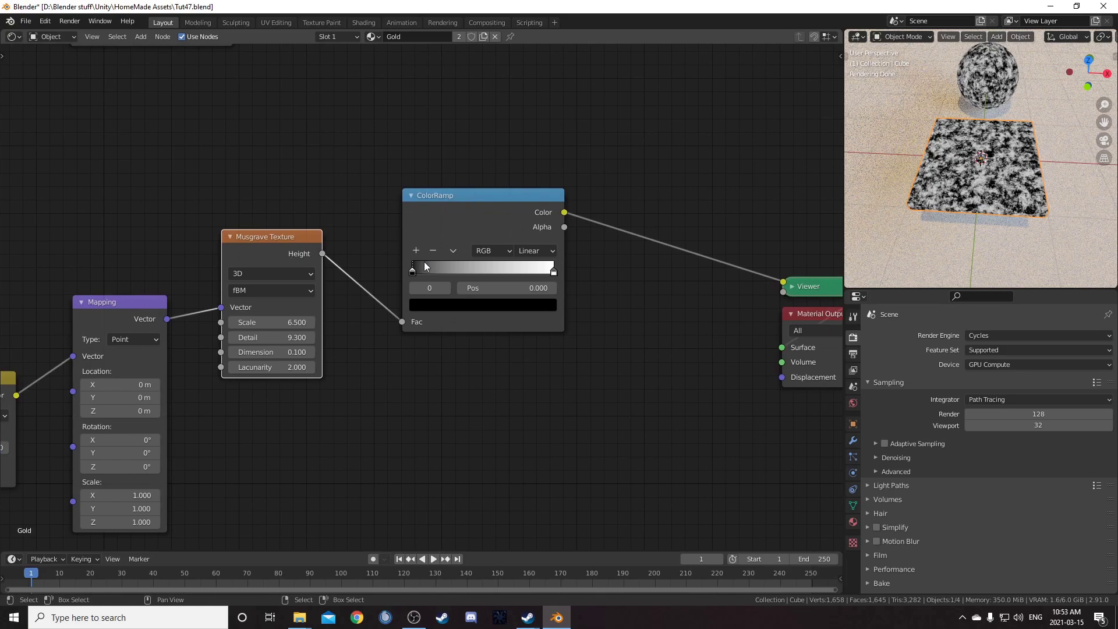
Step: Lighten the ColorRamp's black stop to a color value of 0.4
scroll(424, 261, up, 1)
middle_drag(501, 339, 389, 316)
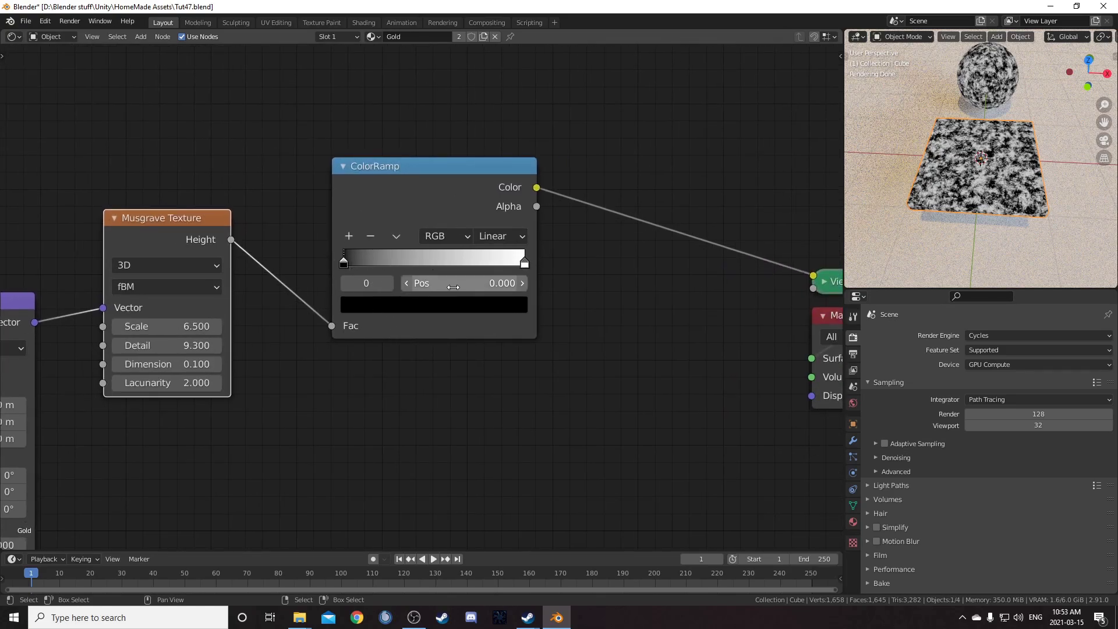
click(455, 305)
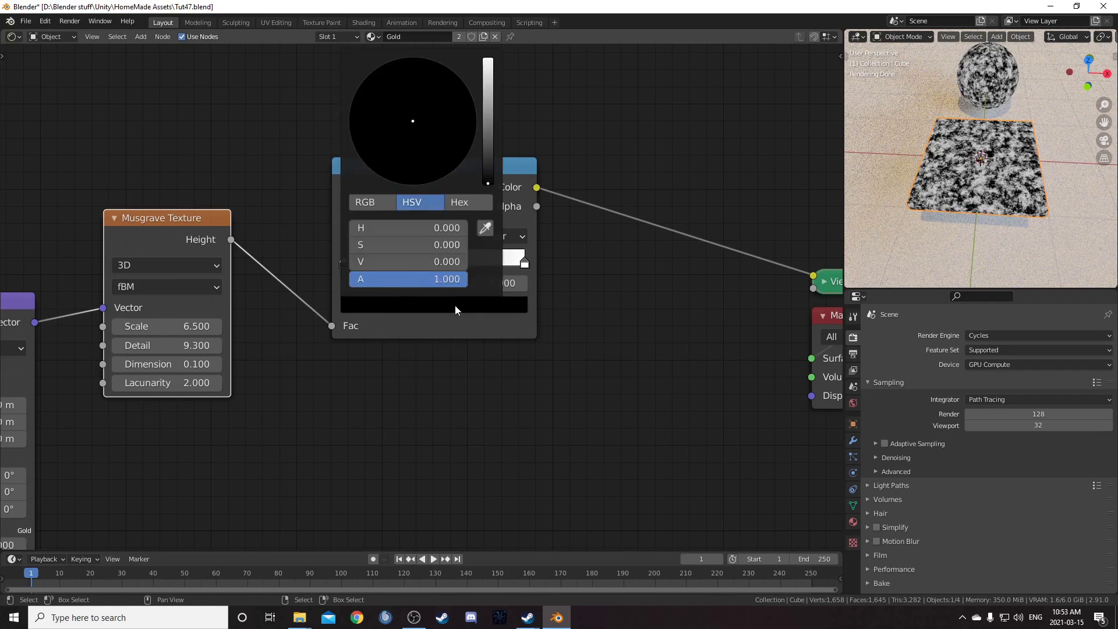
click(438, 261)
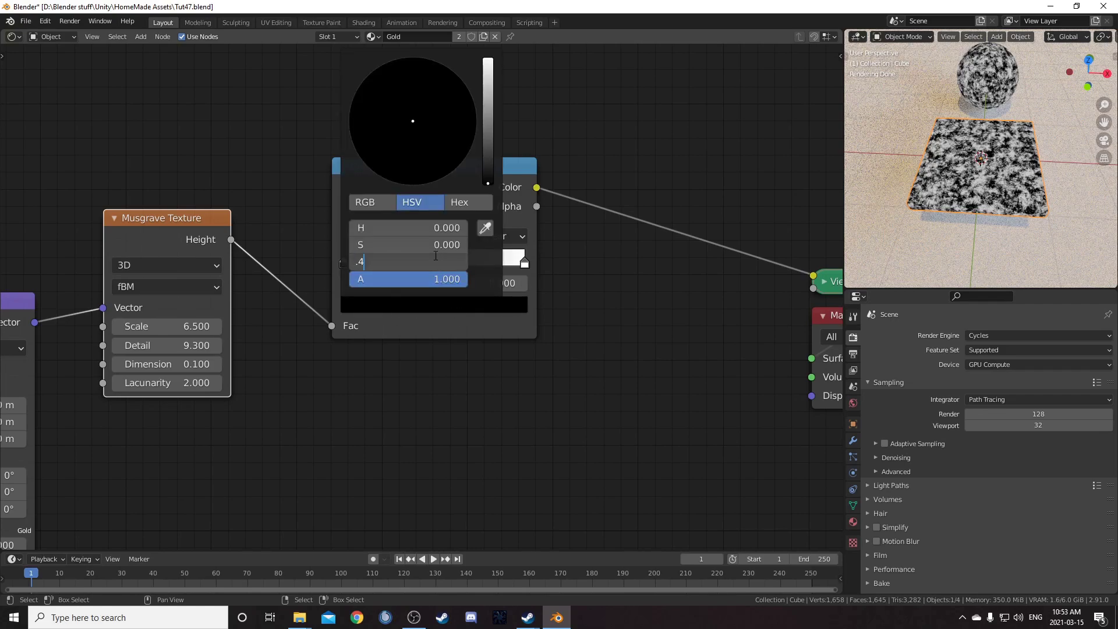
text(.4)
key(Return)
Step: Set the ColorRamp's white stop position to 0.8 and check the pattern on the slab up close
click(522, 264)
click(496, 283)
text(.8)
key(Return)
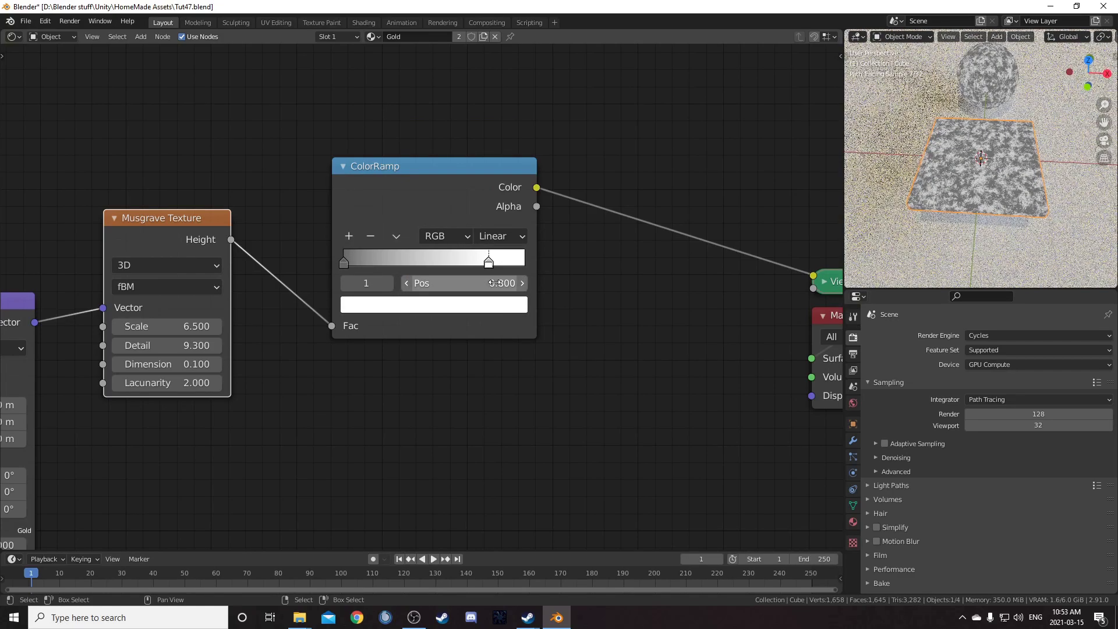
scroll(1002, 119, up, 4)
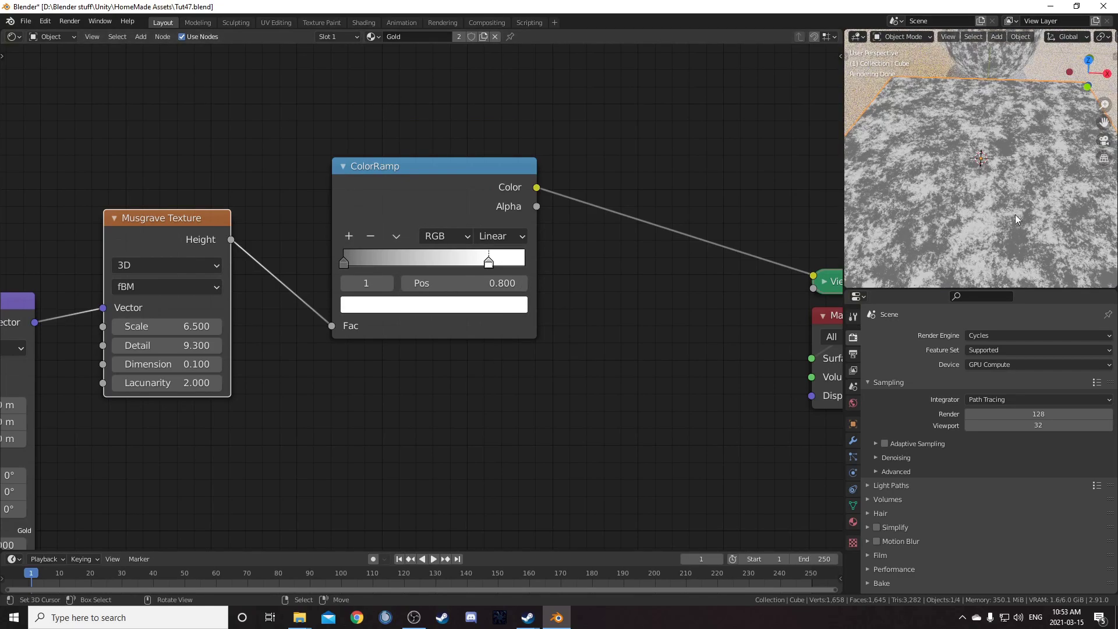
Step: Select the Mapping, Musgrave Texture and ColorRamp nodes together and move them up
scroll(323, 354, down, 4)
middle_drag(325, 359, 322, 241)
drag(232, 114, 497, 410)
scroll(336, 262, down, 3)
middle_drag(341, 236, 274, 389)
scroll(274, 388, down, 4)
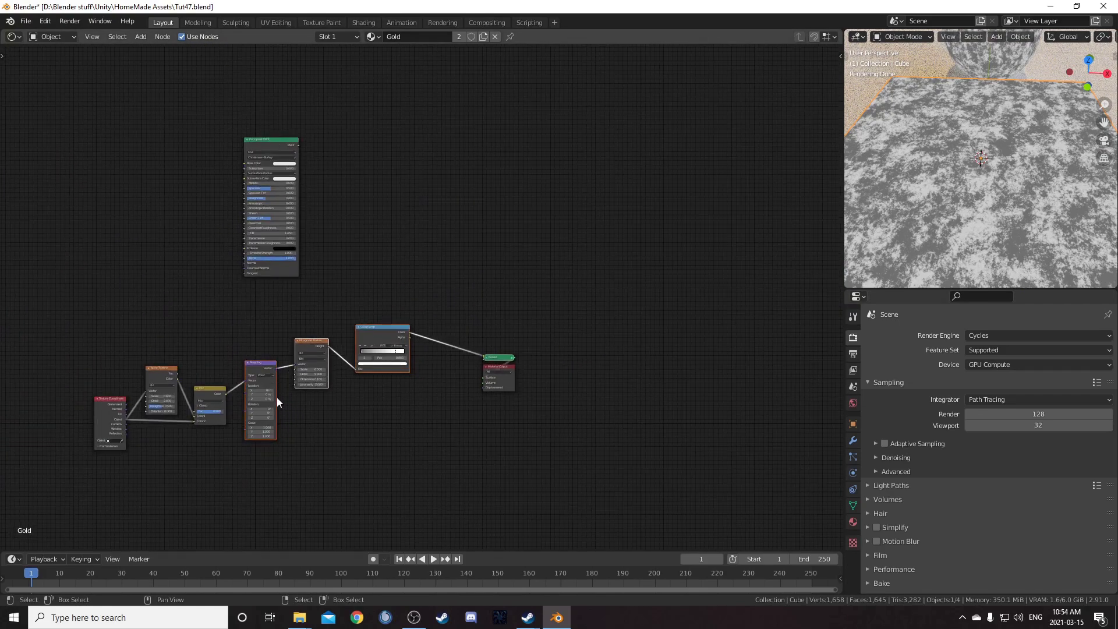
drag(277, 397, 287, 349)
Step: Duplicate the Mapping, Musgrave Texture and ColorRamp chain four times downward, keeping each copy linked to the Mix node
middle_drag(371, 375, 363, 238)
key(shift+d)
click(358, 356)
middle_drag(357, 356, 409, 194)
key(shift+d)
click(417, 382)
middle_drag(417, 351, 425, 278)
key(shift+d)
click(415, 362)
middle_drag(422, 339, 425, 247)
key(shift+d)
click(419, 368)
Step: Move the Texture Coordinate, Noise Texture and Mix nodes left and down beside the stacked chains
middle_drag(485, 230, 468, 361)
scroll(468, 361, down, 3)
scroll(468, 365, down, 2)
drag(188, 156, 303, 274)
key(g)
click(212, 359)
Step: Set the first chain's Mapping Location to X 2 m and Z 7 m
scroll(361, 317, up, 3)
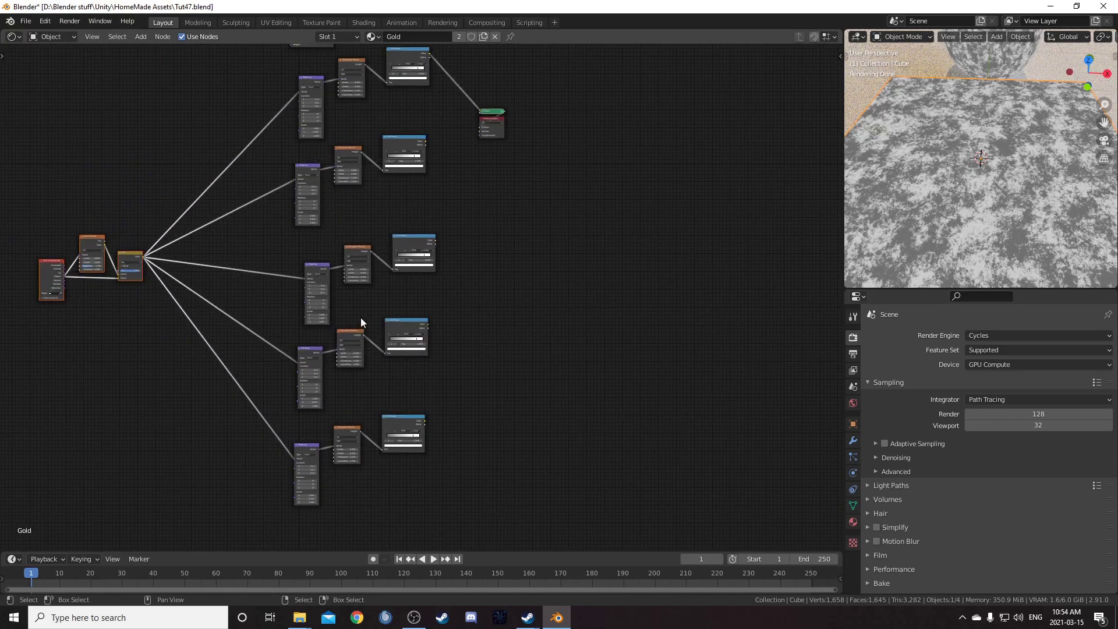
scroll(362, 345, up, 6)
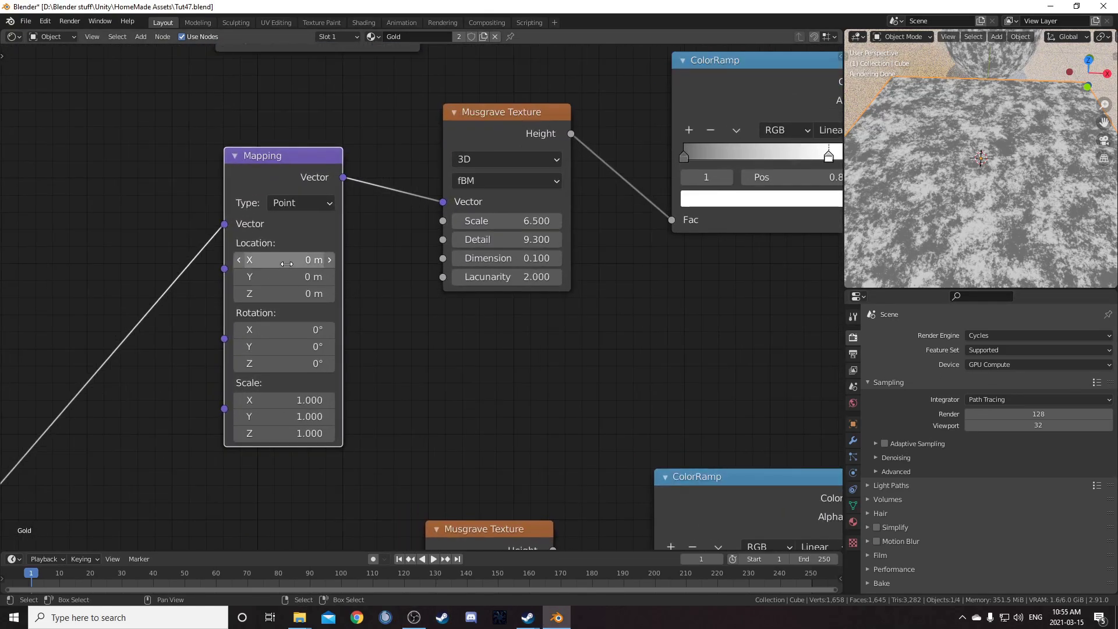
click(287, 263)
text(2)
key(Tab)
key(Tab)
text(7)
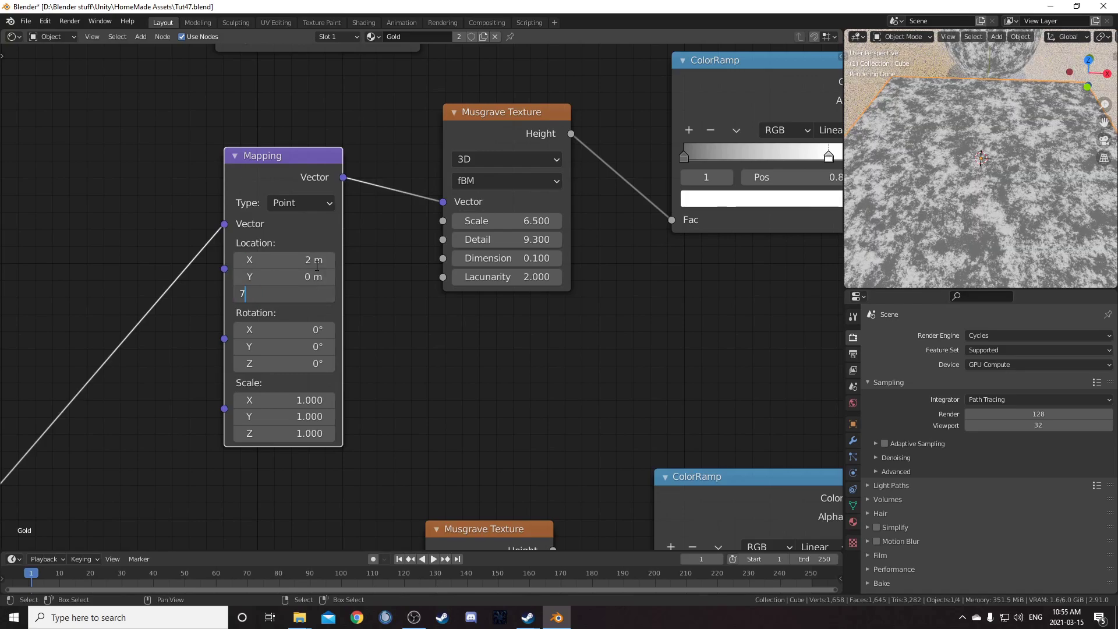
Step: Set the first chain's Mapping Scale X to 0.5
key(Tab)
key(Tab)
key(Tab)
key(Tab)
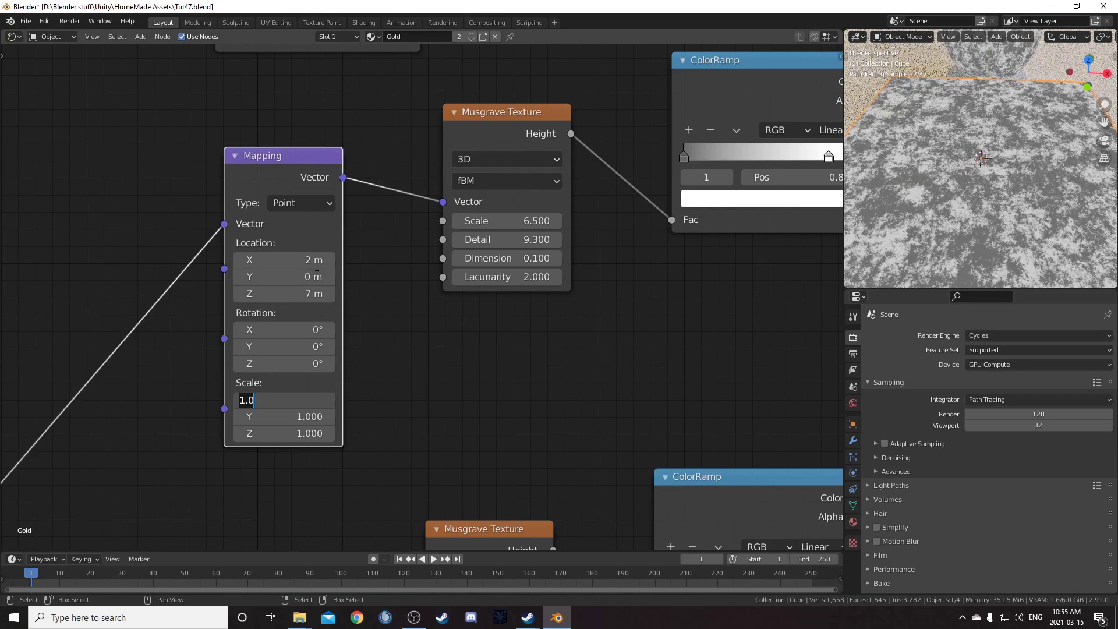
text(.5)
key(Return)
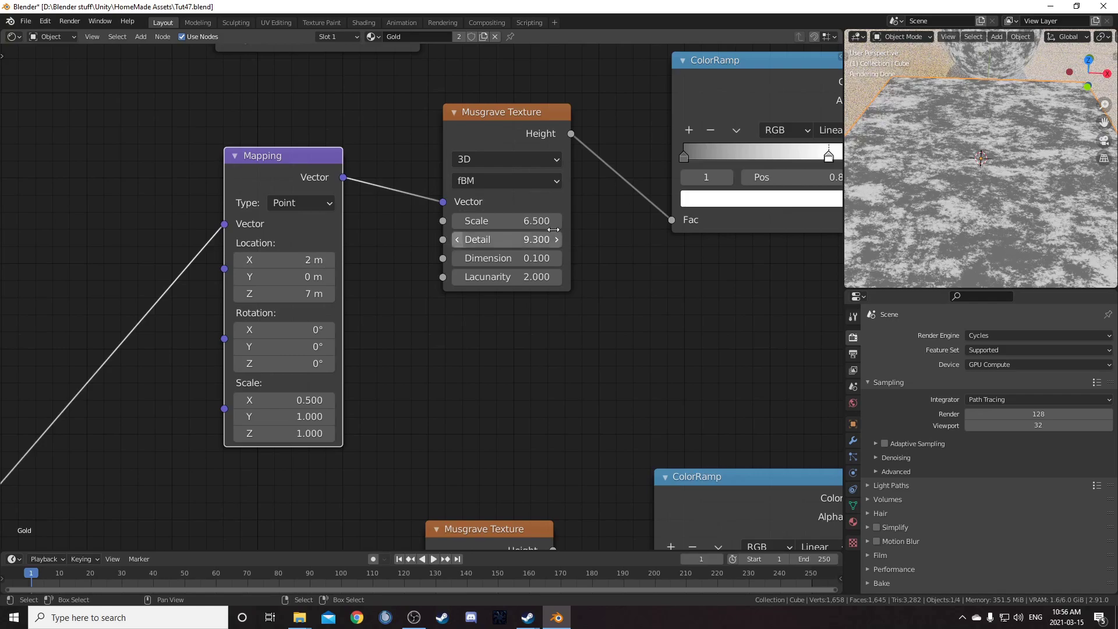
Step: Examine the first chain's pattern on the slab and look over the duplicated node chains
middle_drag(984, 179, 1043, 165)
middle_drag(722, 269, 517, 318)
middle_drag(612, 291, 531, 332)
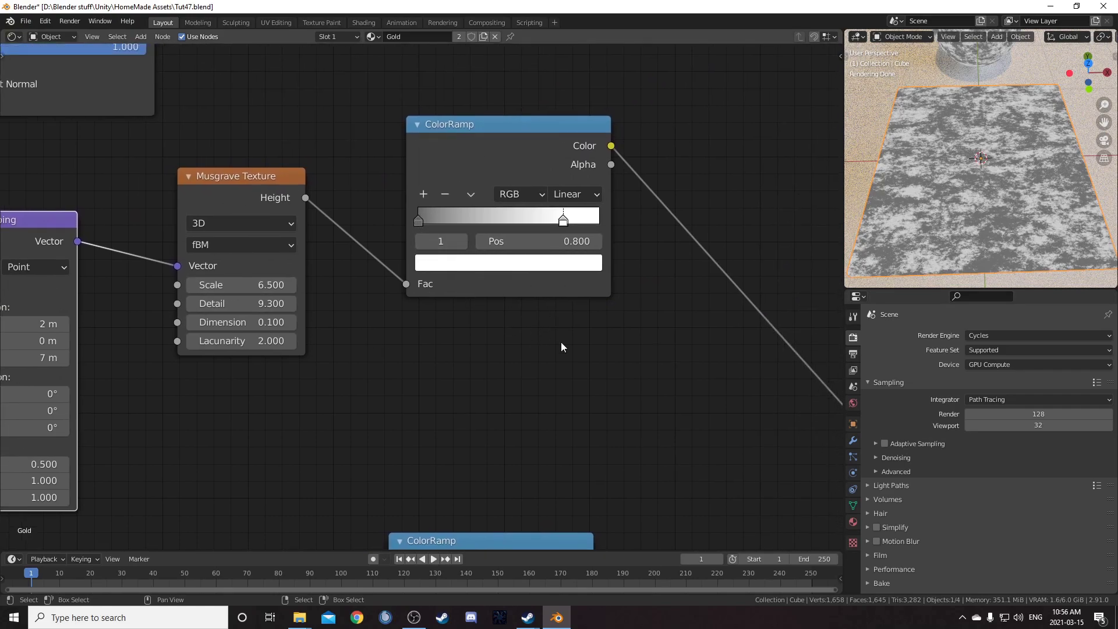
scroll(561, 347, down, 5)
scroll(466, 395, down, 3)
middle_drag(455, 407, 450, 366)
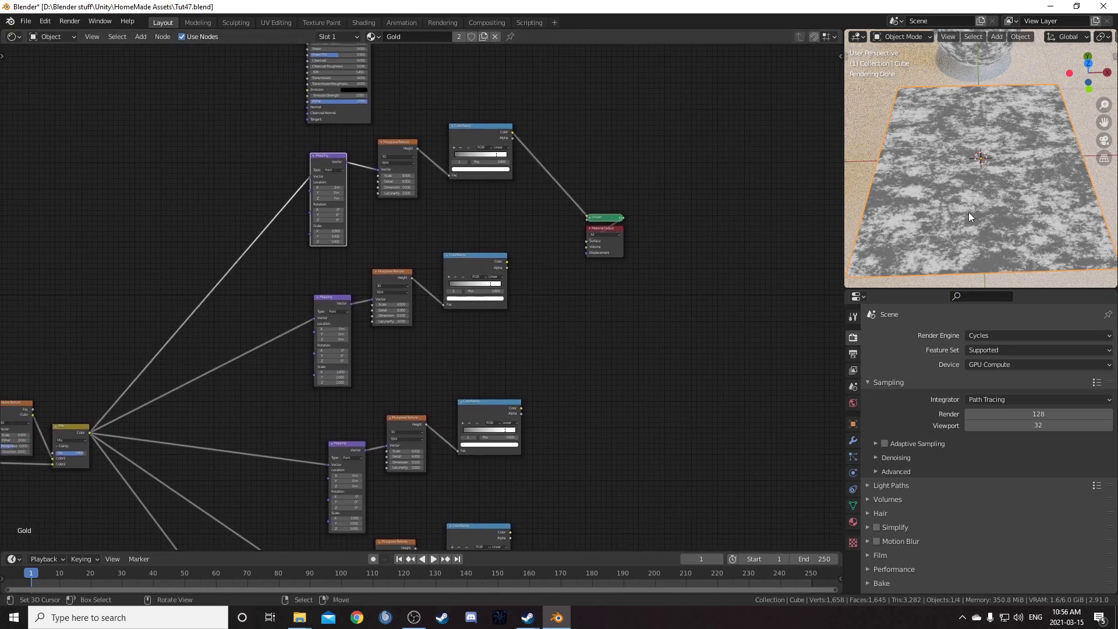
scroll(460, 303, up, 1)
middle_drag(500, 320, 415, 240)
scroll(439, 316, down, 2)
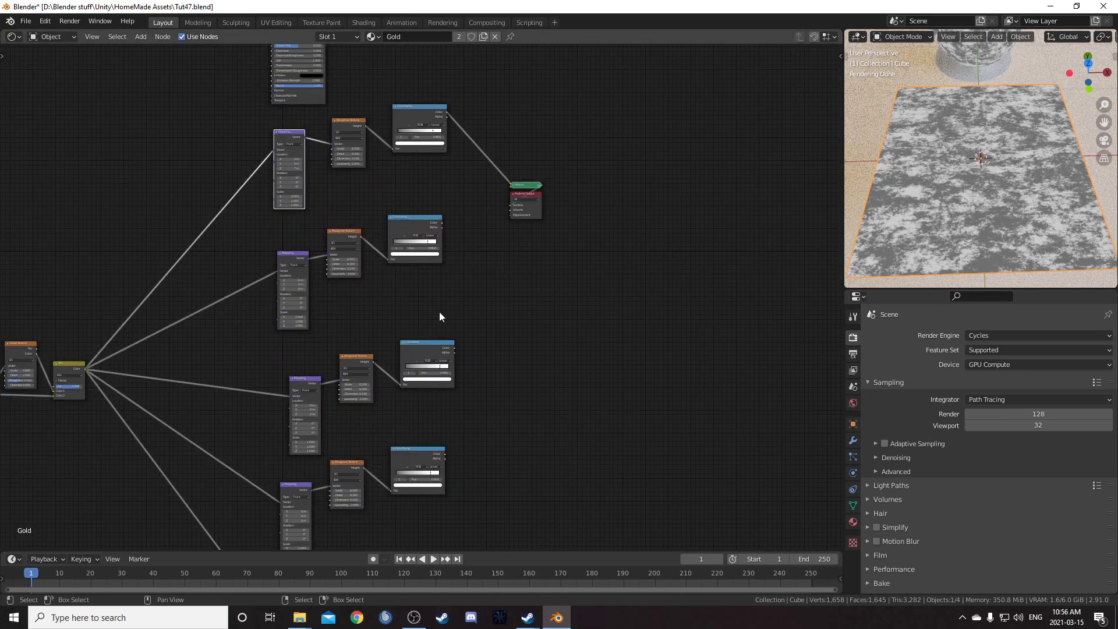
Step: Preview the second chain's ColorRamp through the Viewer
scroll(421, 273, up, 4)
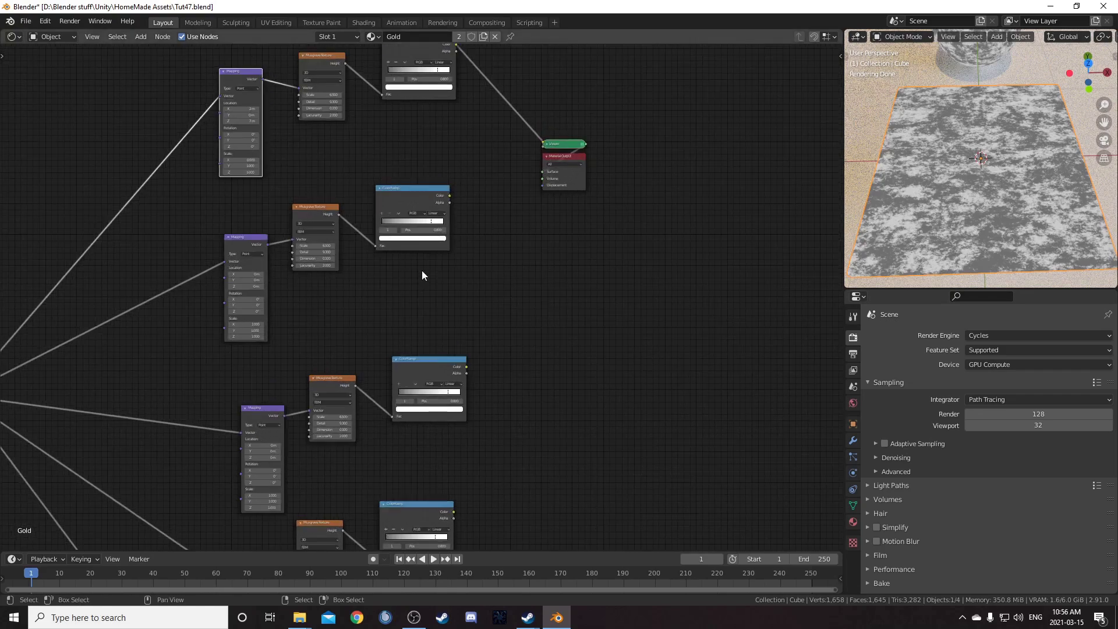
middle_drag(337, 354, 522, 265)
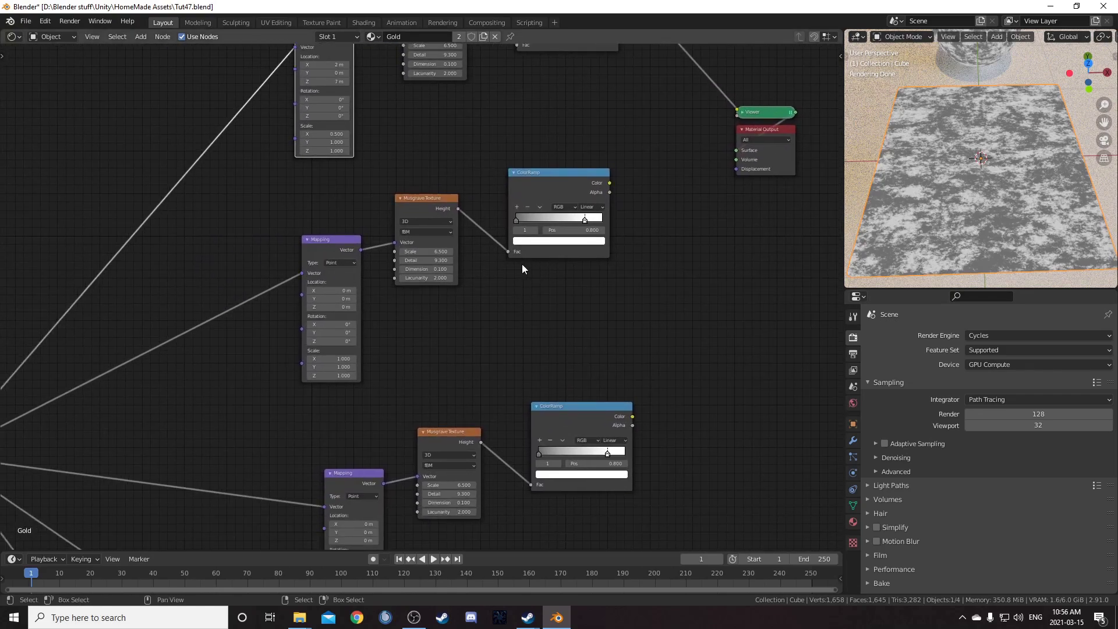
scroll(566, 373, up, 2)
middle_drag(565, 370, 390, 350)
drag(373, 194, 389, 211)
ctrl+shift+click(390, 209)
Step: Set the second chain's Mapping Location Y to 0.2 m
middle_drag(398, 293, 537, 202)
scroll(456, 262, up, 1)
middle_drag(561, 238, 609, 234)
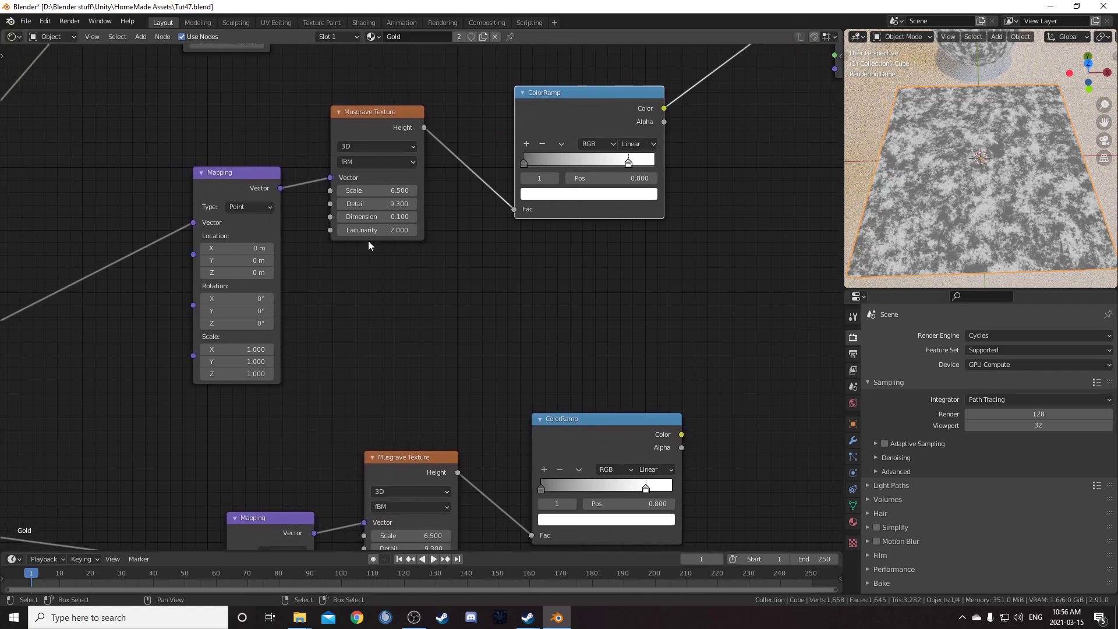
click(238, 261)
key(Return)
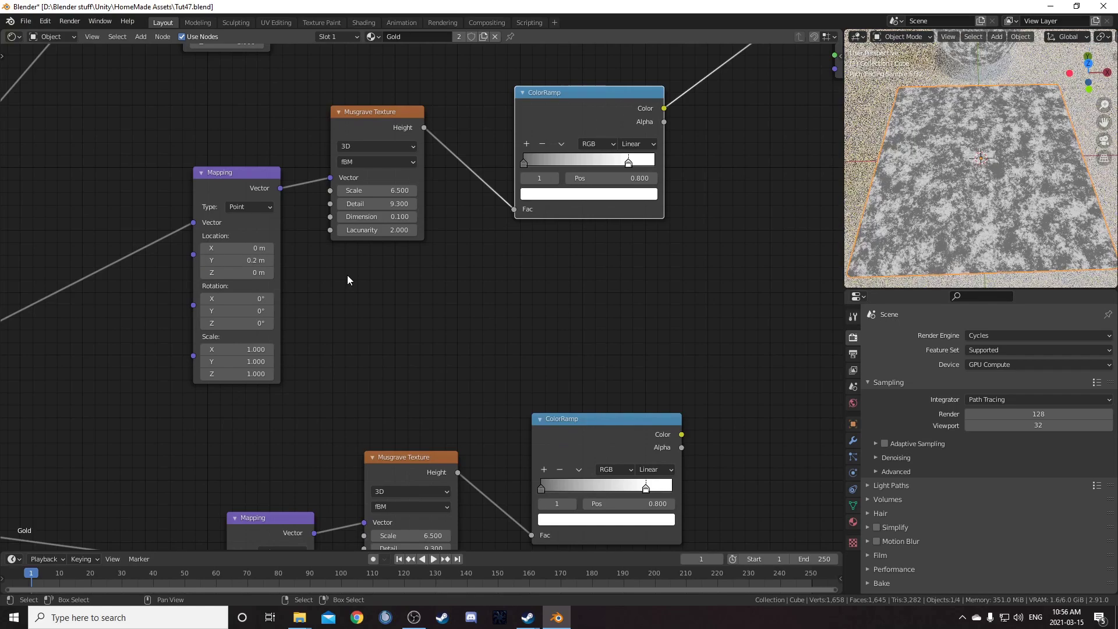
Step: Set the second chain's Mapping Scale X to 2
click(229, 351)
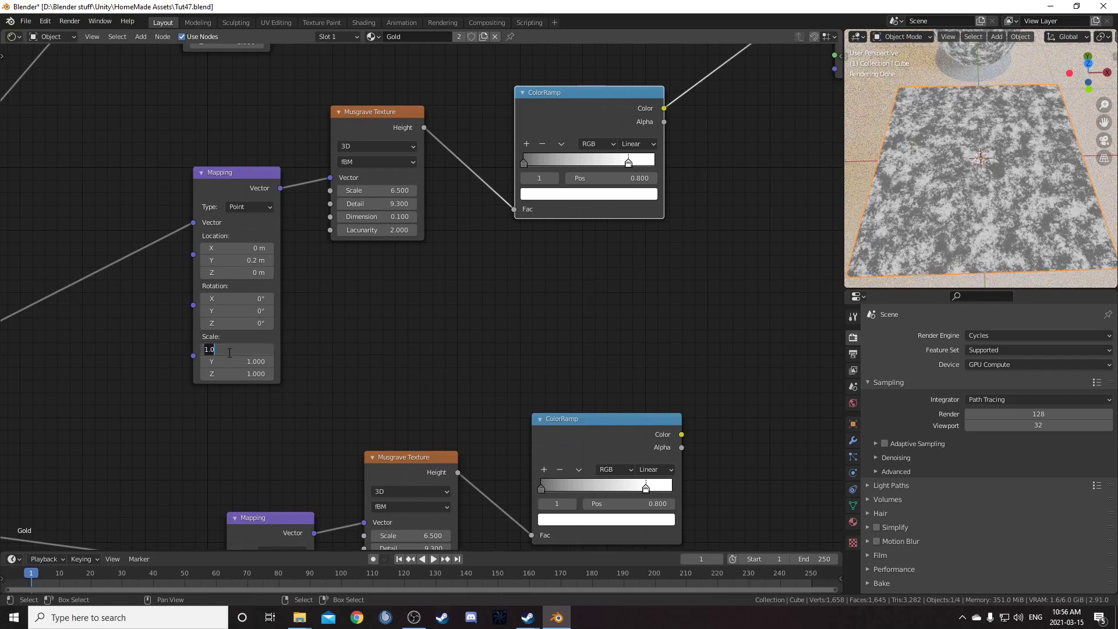
text(2)
key(Return)
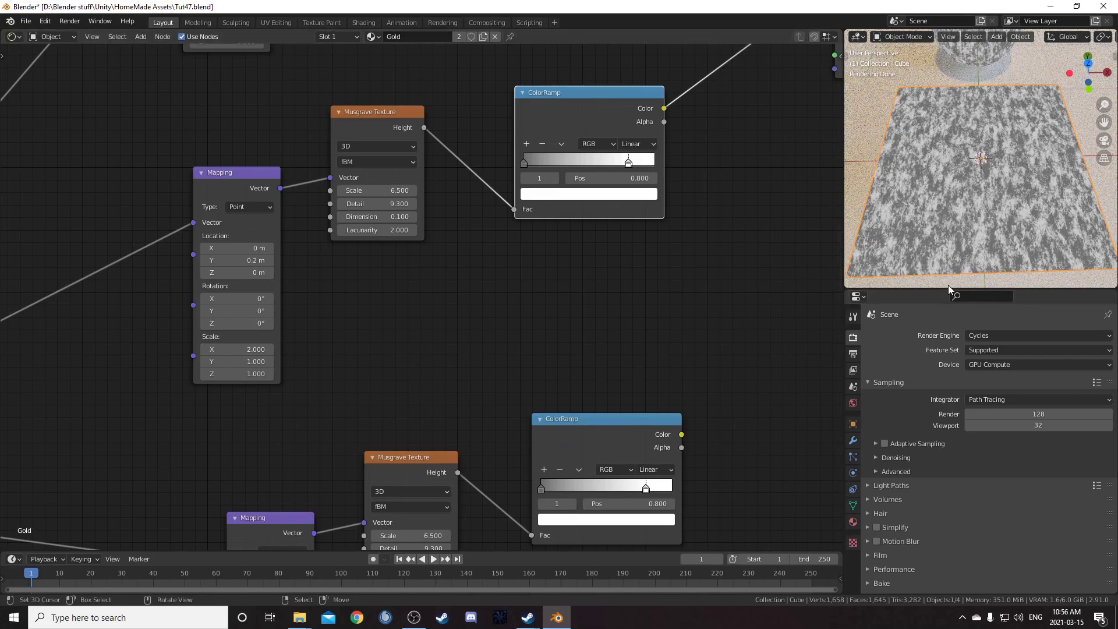
Step: Set the dark stop of the second chain's ColorRamp to an HSV Value of 0.45
scroll(608, 305, down, 4)
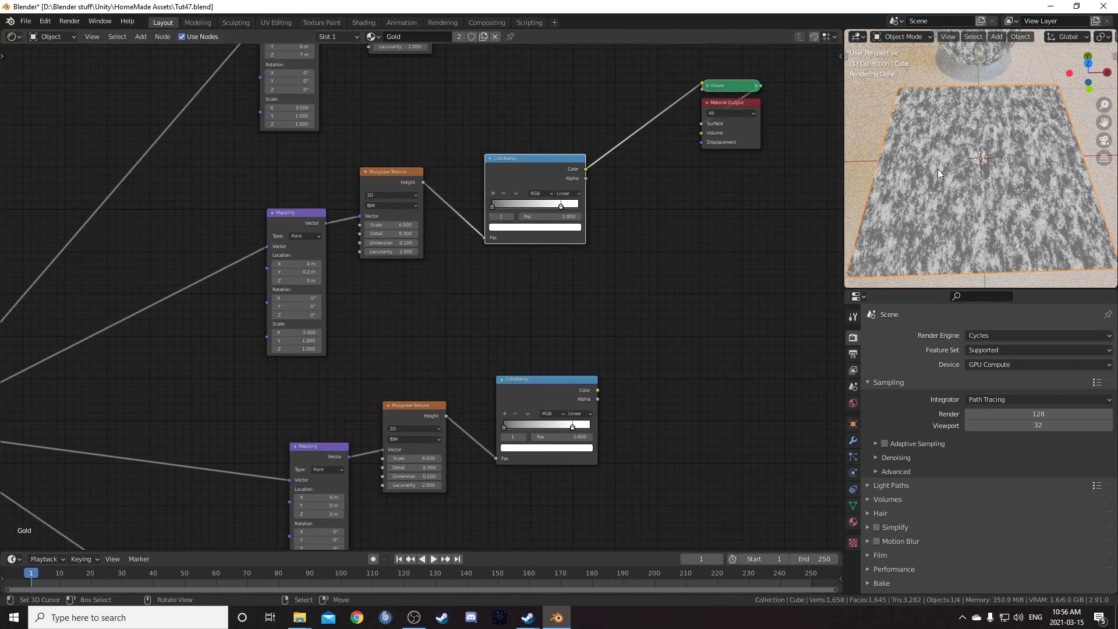
middle_drag(555, 307, 534, 240)
scroll(504, 302, up, 3)
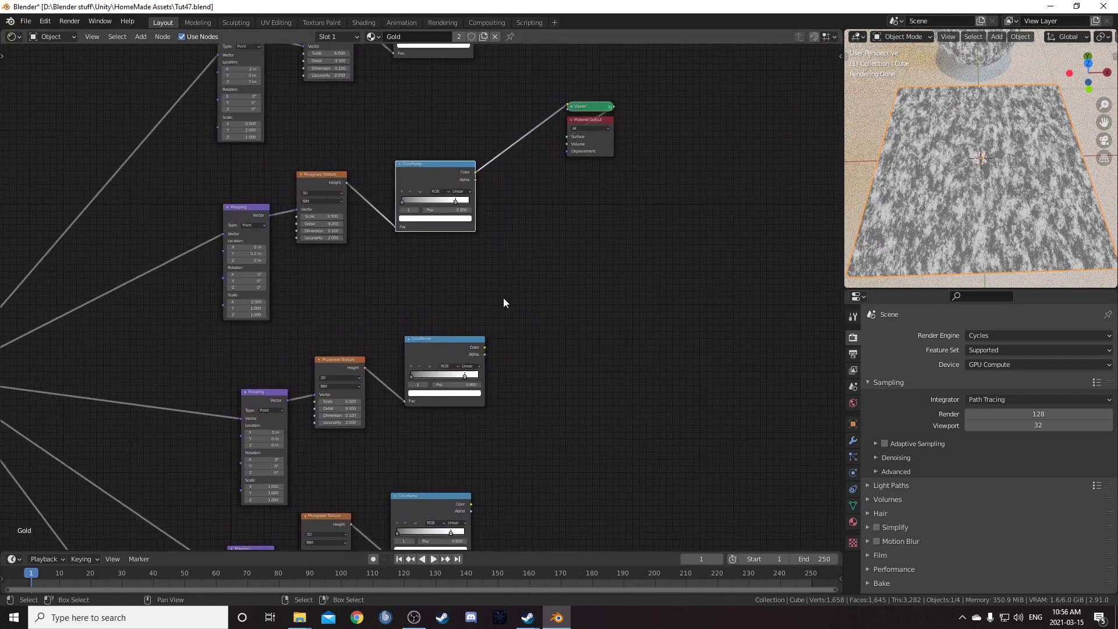
click(349, 213)
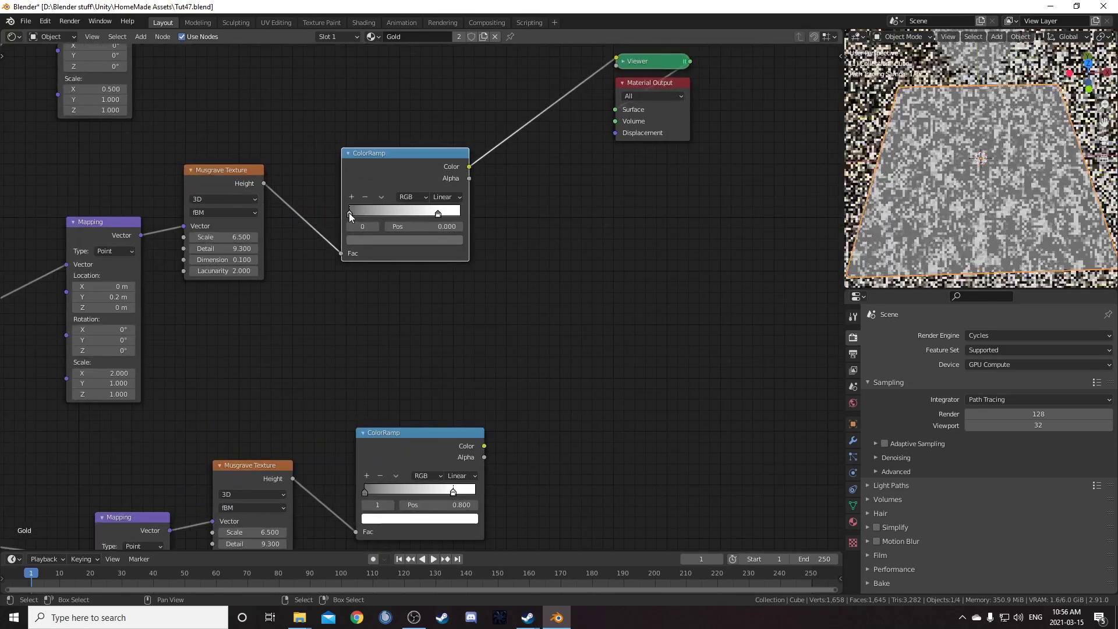
click(372, 241)
click(376, 214)
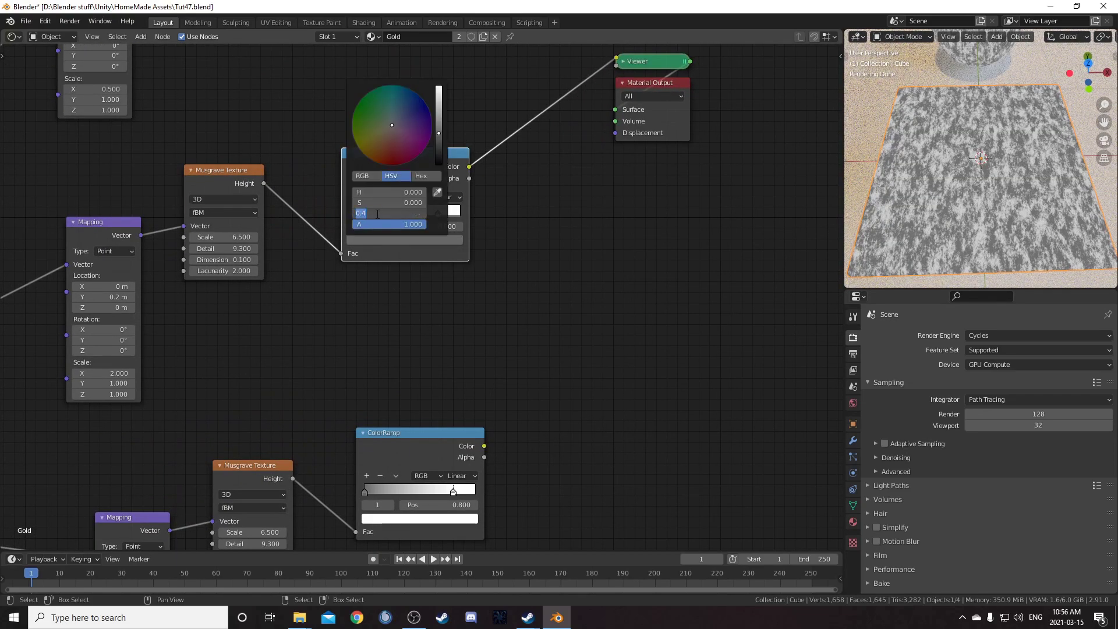
text(.45)
key(Return)
Step: Combine the first and second chains' ColorRamp colors in a new Mix node
scroll(469, 316, down, 2)
middle_drag(469, 315, 546, 354)
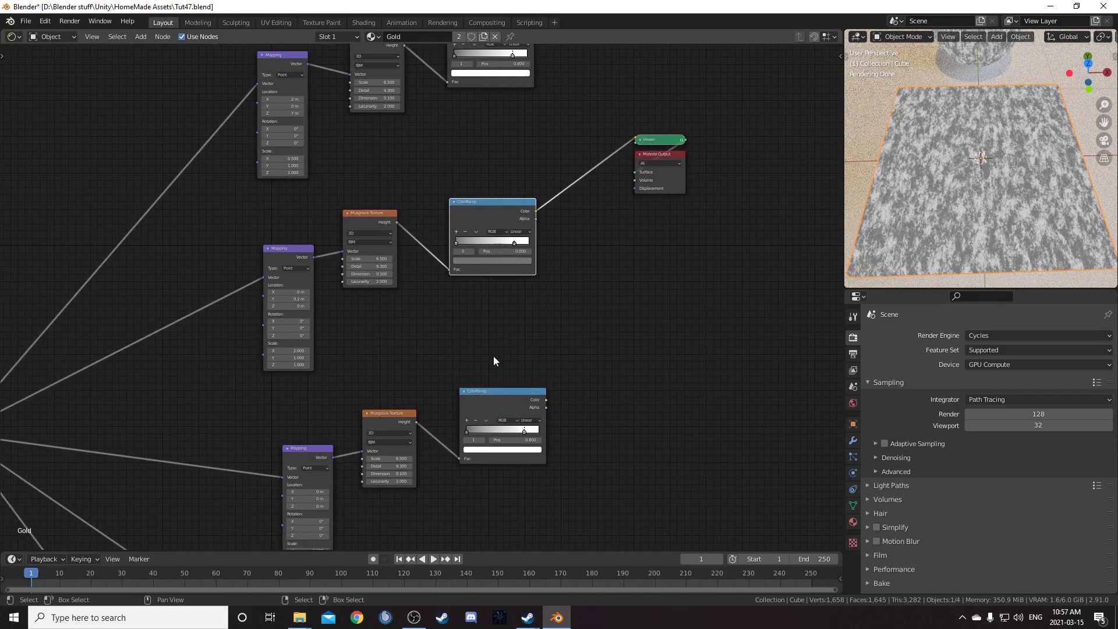
middle_drag(556, 206, 483, 313)
scroll(483, 313, up, 4)
middle_drag(468, 236, 439, 296)
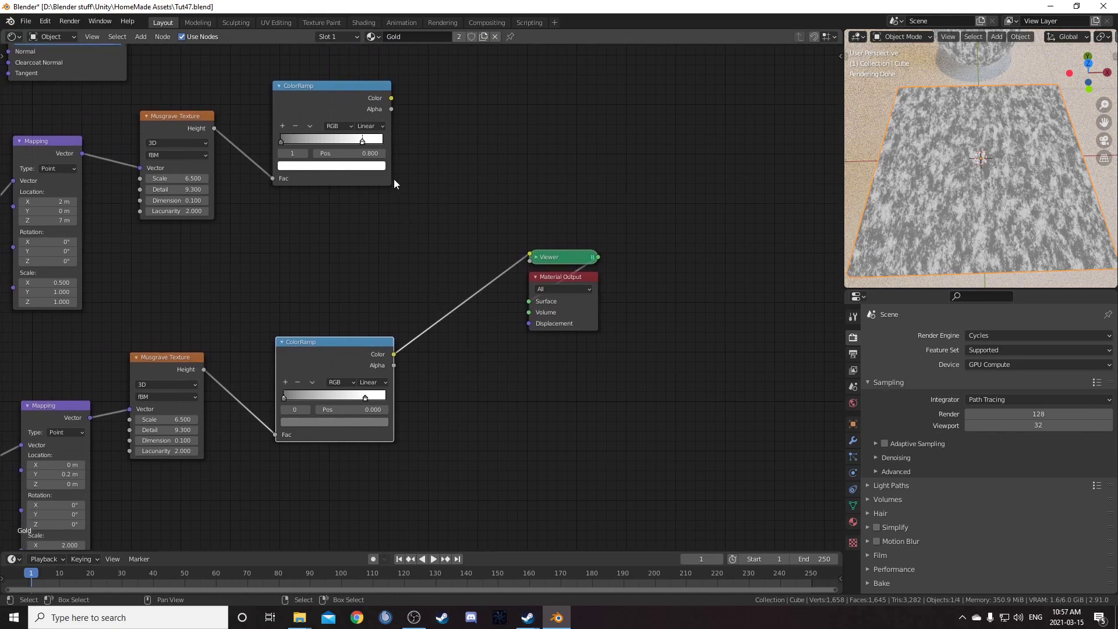
middle_drag(386, 164, 389, 152)
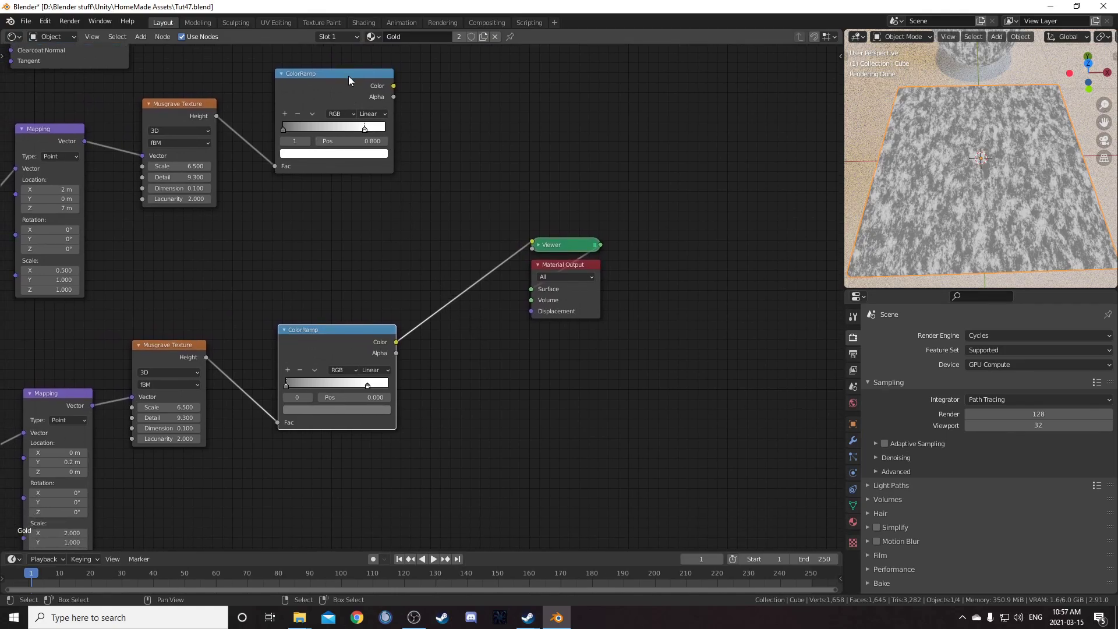
ctrl+shift+right_drag(352, 76, 319, 357)
Step: Switch the Mix node joining the first two chains to Multiply with a factor of 1.0
scroll(484, 326, up, 3)
middle_drag(474, 237, 421, 304)
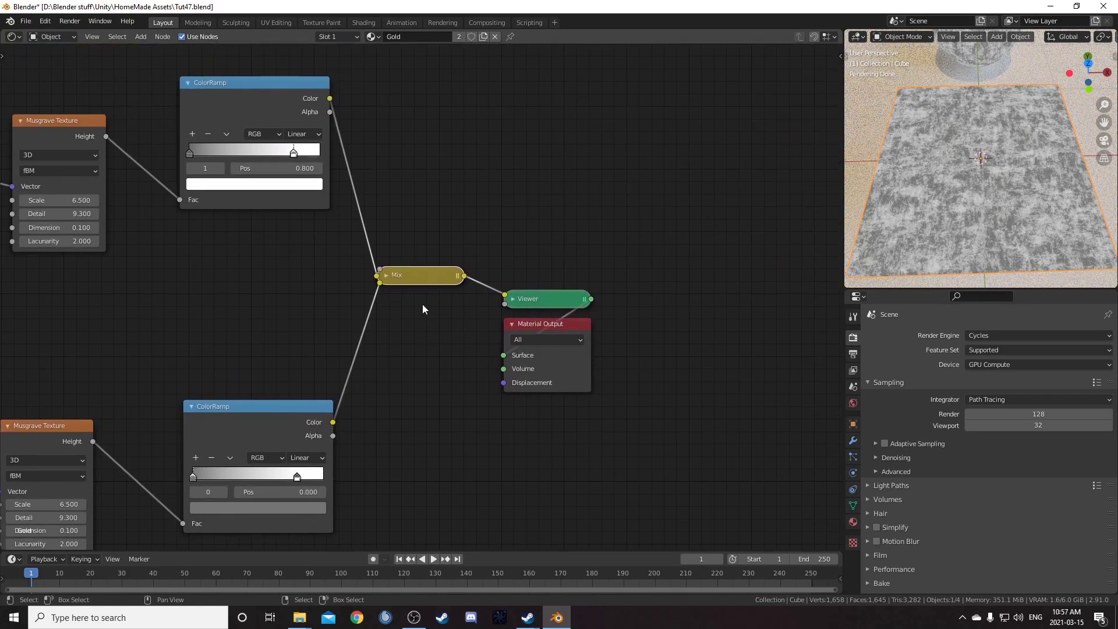
scroll(422, 303, up, 4)
click(369, 267)
click(401, 312)
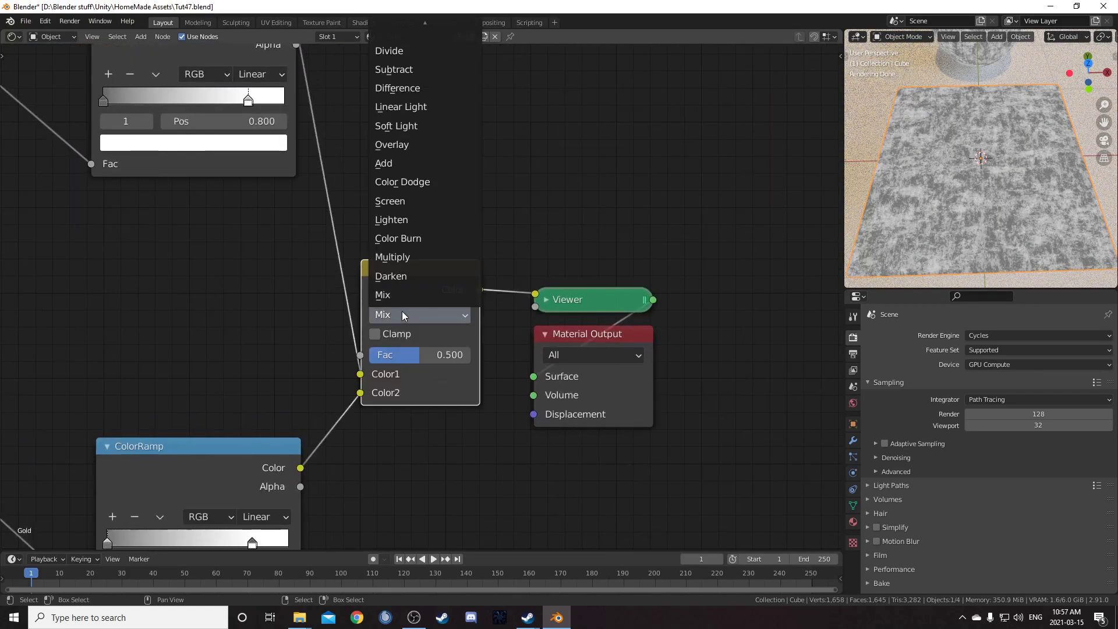
click(411, 256)
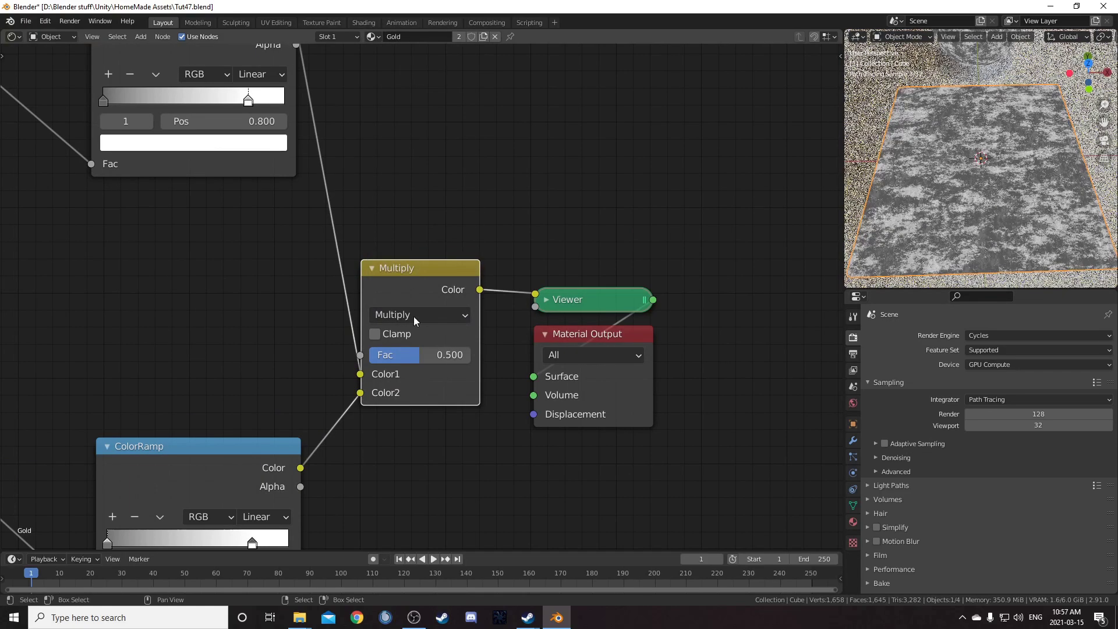
drag(425, 357, 474, 362)
scroll(474, 362, down, 2)
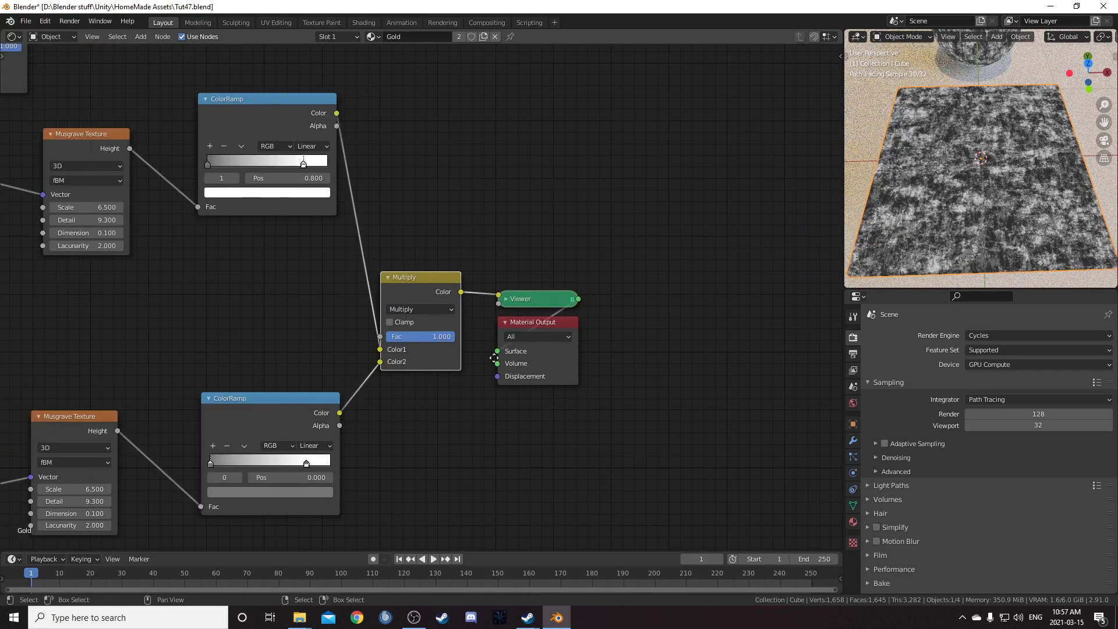
scroll(1023, 172, up, 3)
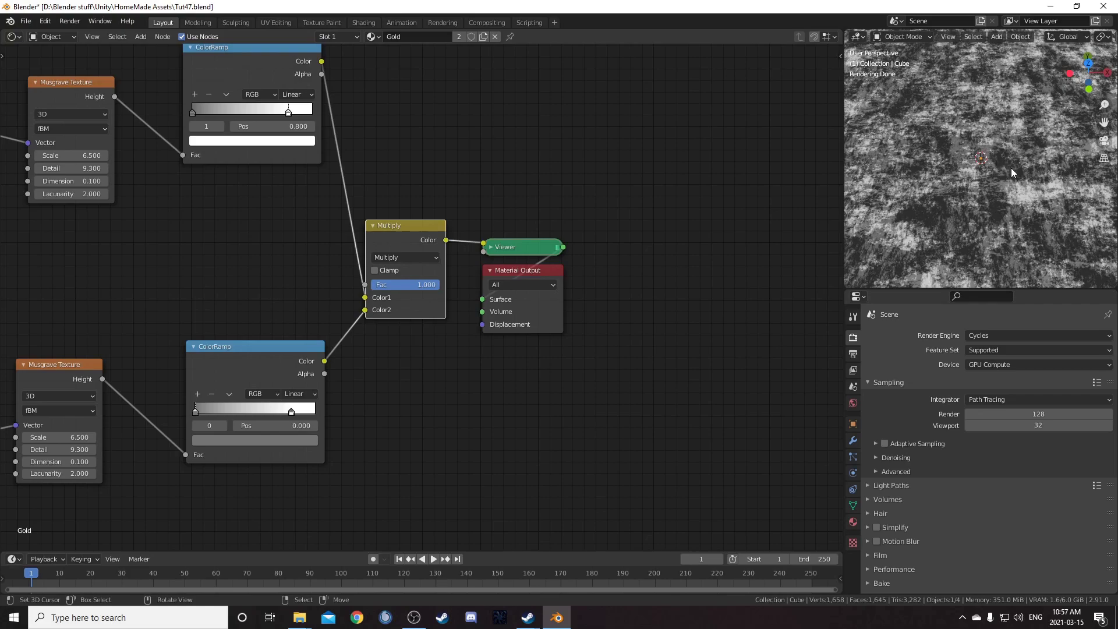
scroll(1010, 168, up, 2)
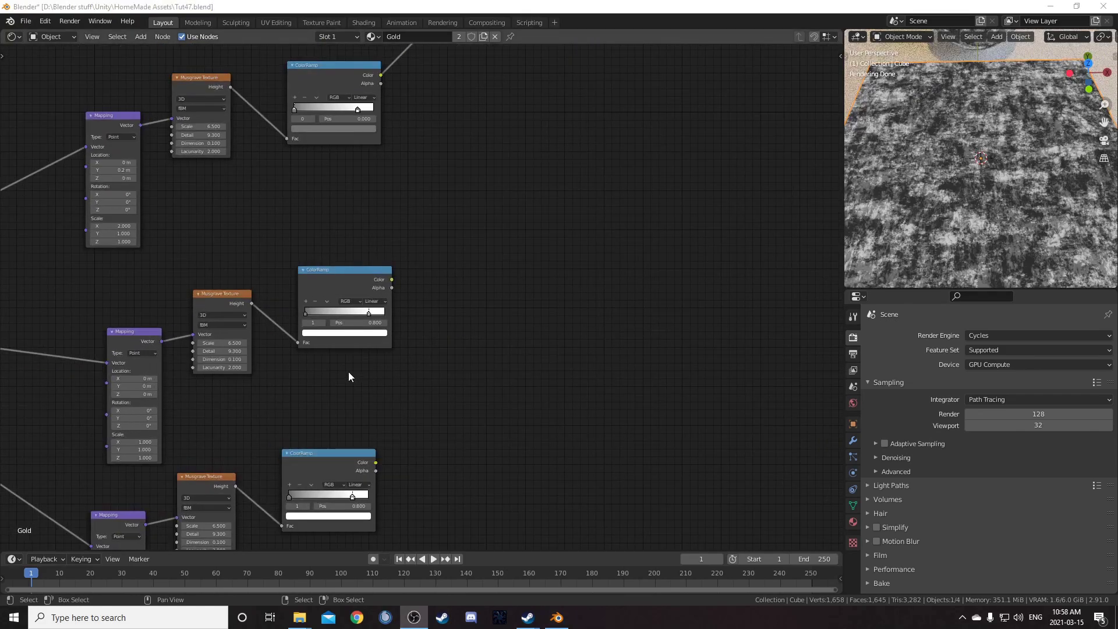
Step: Set the third chain's Mapping Location Y to 0.4 m, Z to -8 m and Scale X to 0.2, and preview its ColorRamp through the Viewer
middle_drag(348, 371, 501, 268)
scroll(500, 268, up, 1)
drag(321, 199, 295, 182)
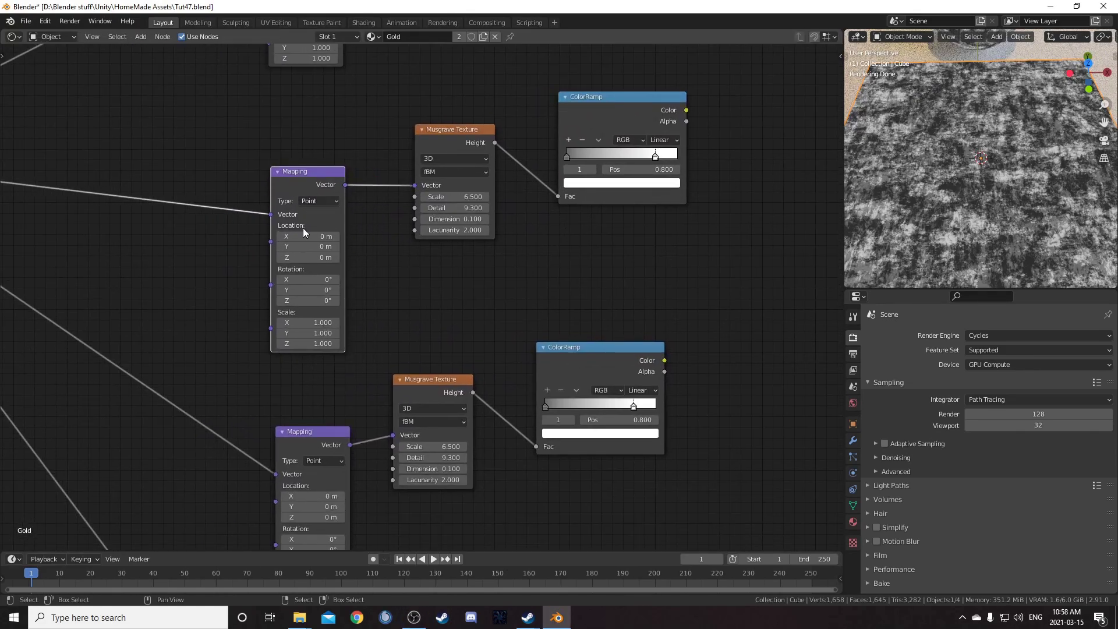
click(307, 247)
text(0.4)
key(Tab)
text(-8)
key(Tab)
key(Tab)
key(Tab)
key(Tab)
text(1.0)
key(Return)
ctrl+shift+click(631, 113)
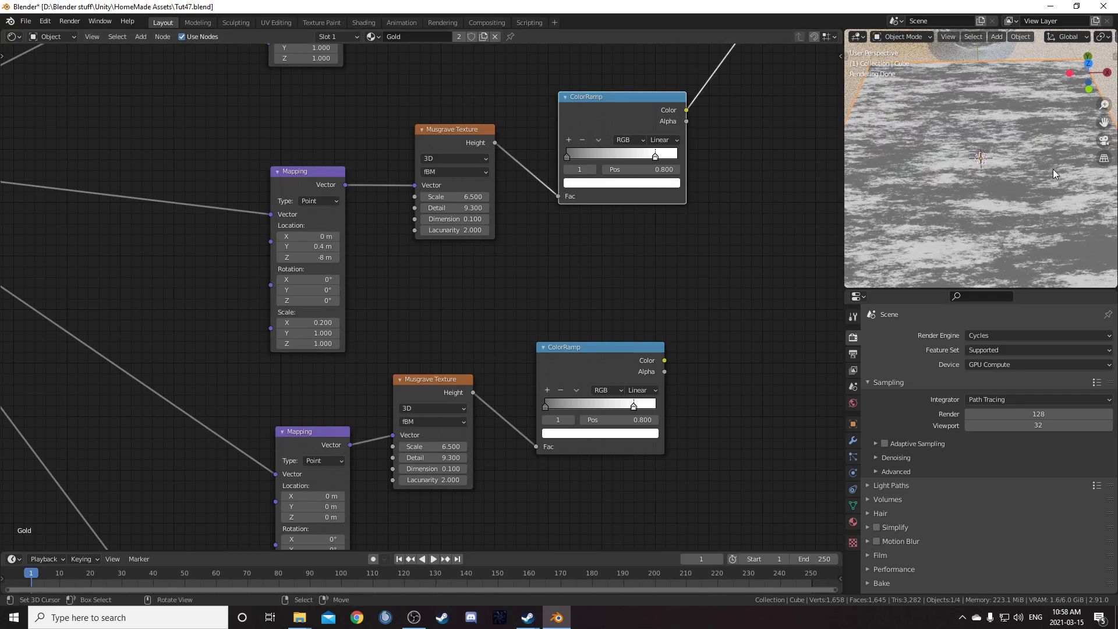
Step: Set the third chain's Musgrave Texture Scale to 1
scroll(653, 238, down, 3)
middle_drag(567, 233, 486, 218)
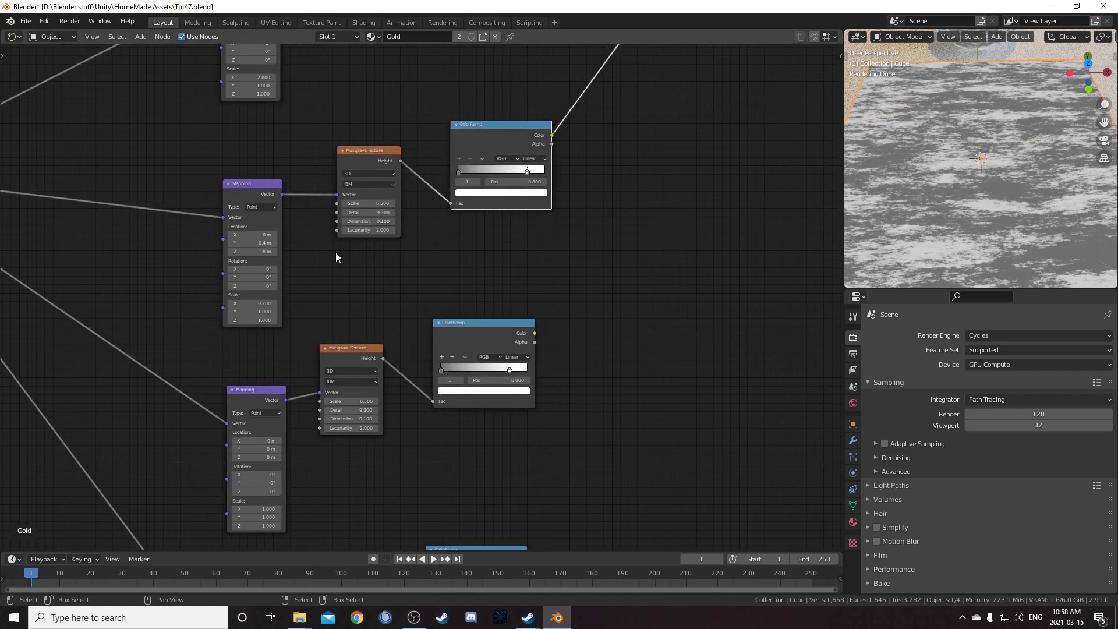
scroll(336, 253, up, 2)
click(357, 188)
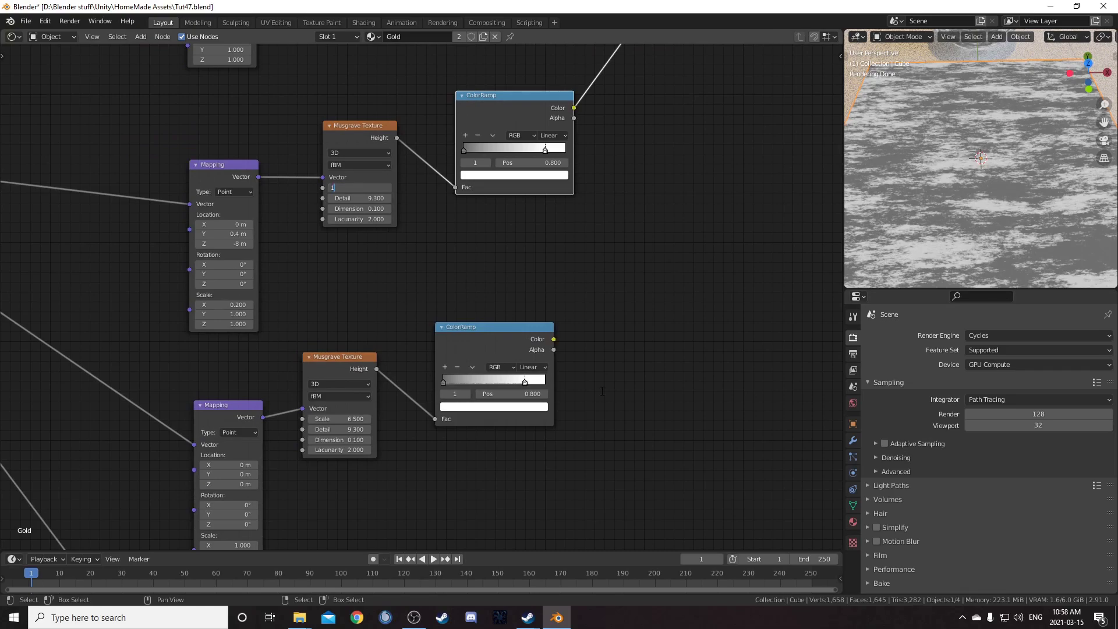
text(1)
key(Return)
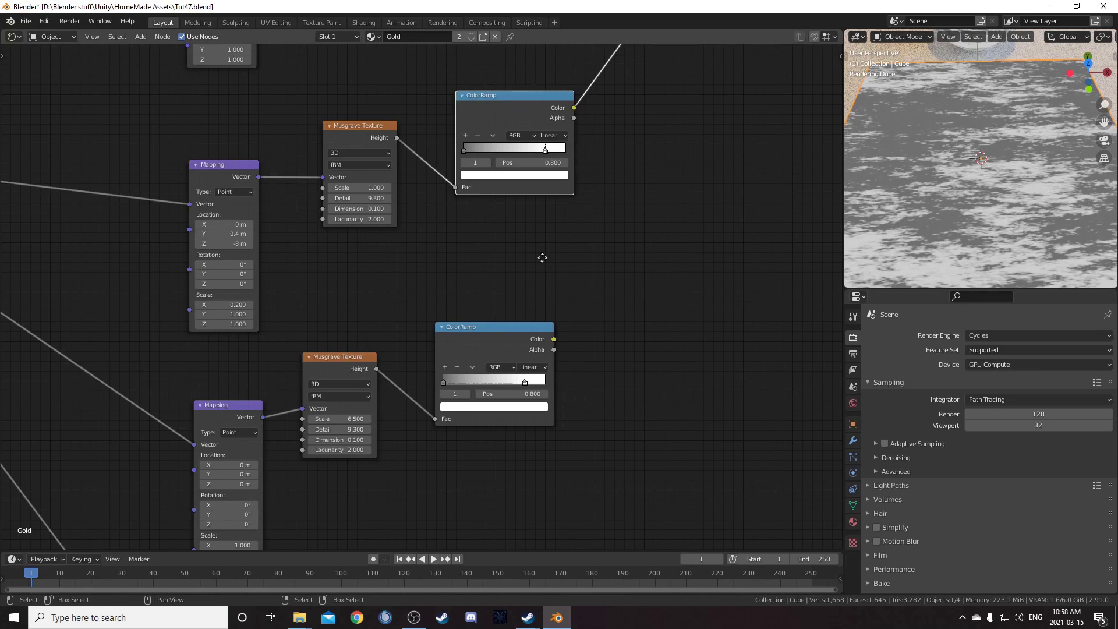
Step: Set the dark stop of the third chain's ColorRamp to an HSV Value of 0.3
middle_drag(542, 258, 491, 243)
scroll(945, 177, down, 2)
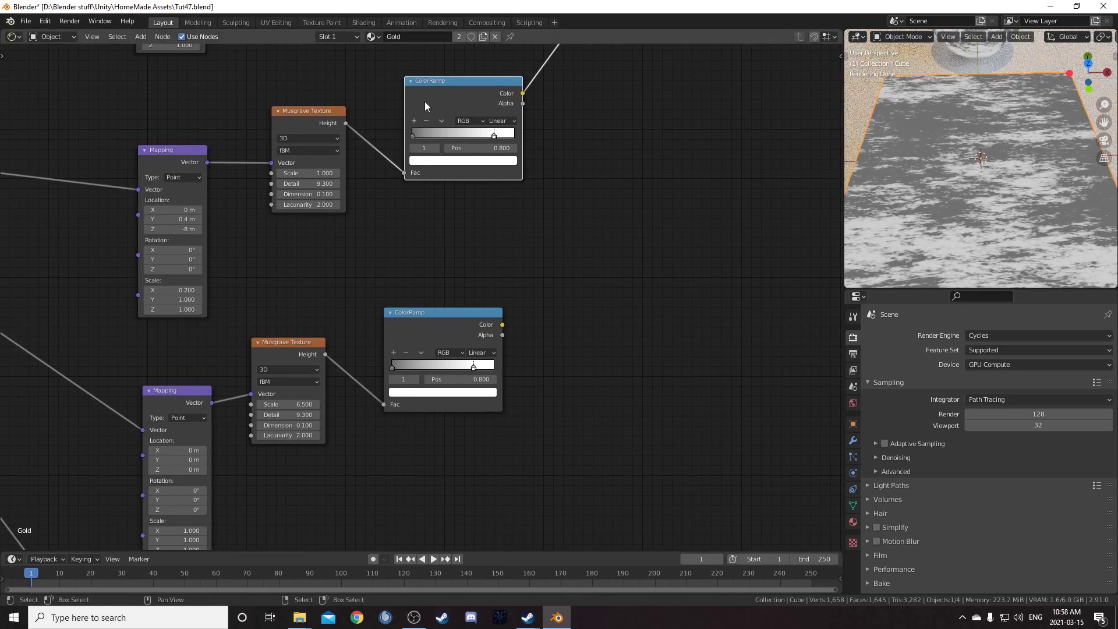
click(412, 135)
click(437, 161)
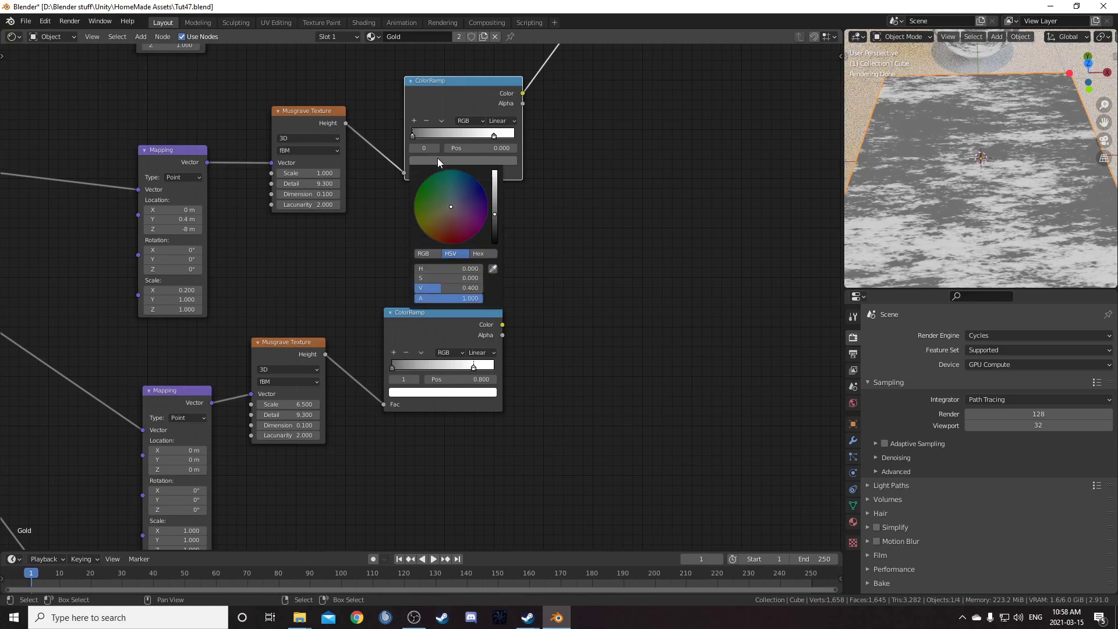
click(456, 288)
text(.3)
key(Return)
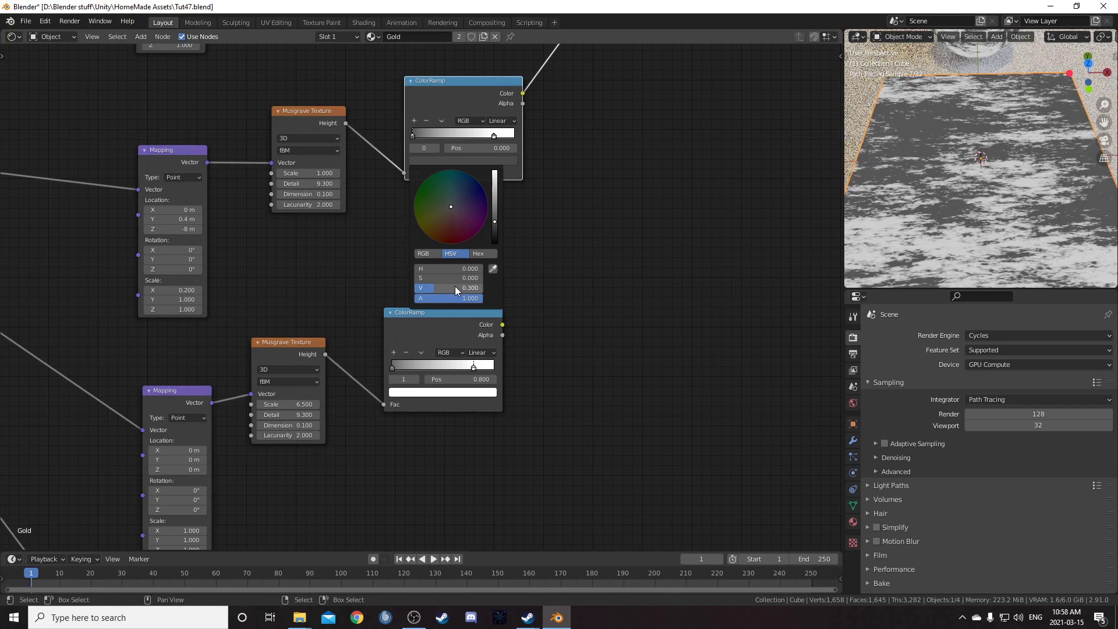
Step: Combine the Multiply node's output with the third chain's ColorRamp color in a new Mix node
middle_drag(613, 123, 471, 237)
scroll(442, 248, down, 2)
middle_drag(460, 152, 412, 235)
ctrl+shift+right_drag(382, 114, 291, 375)
Step: Switch the Mix node that adds the third chain to Multiply with a factor of 1.0
scroll(349, 360, up, 3)
middle_drag(387, 339, 331, 382)
scroll(342, 309, up, 3)
click(336, 248)
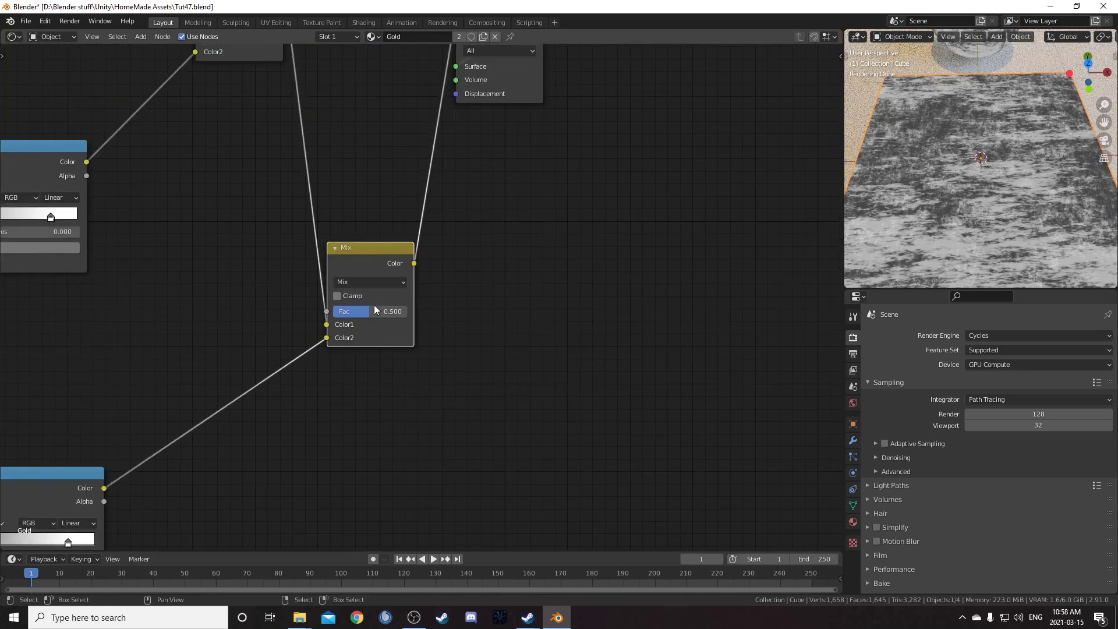
click(372, 283)
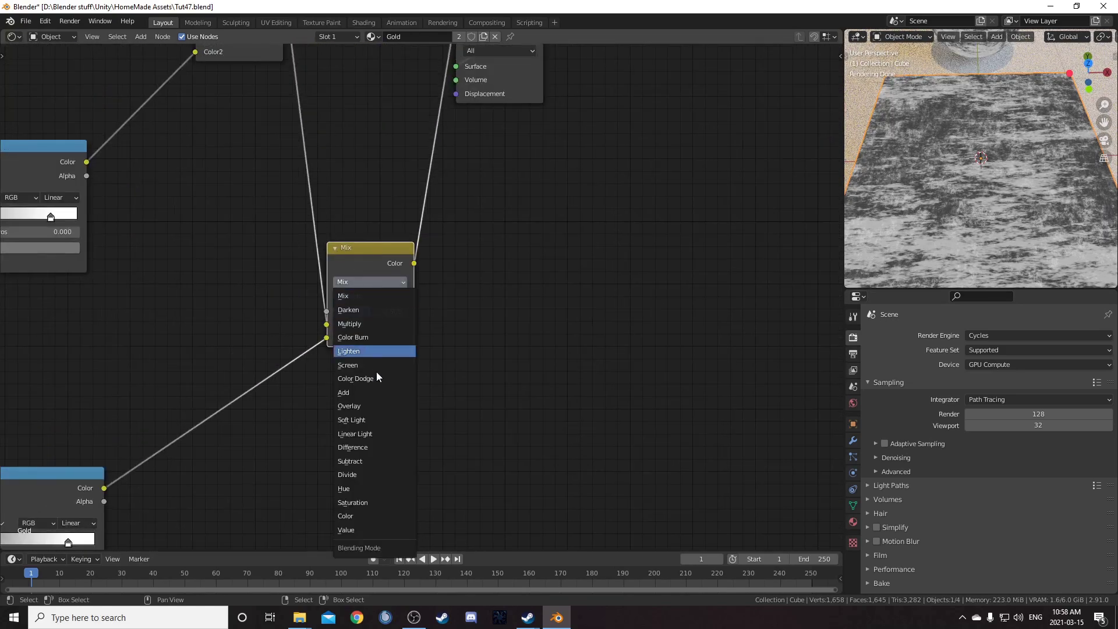
click(370, 324)
drag(377, 309, 410, 310)
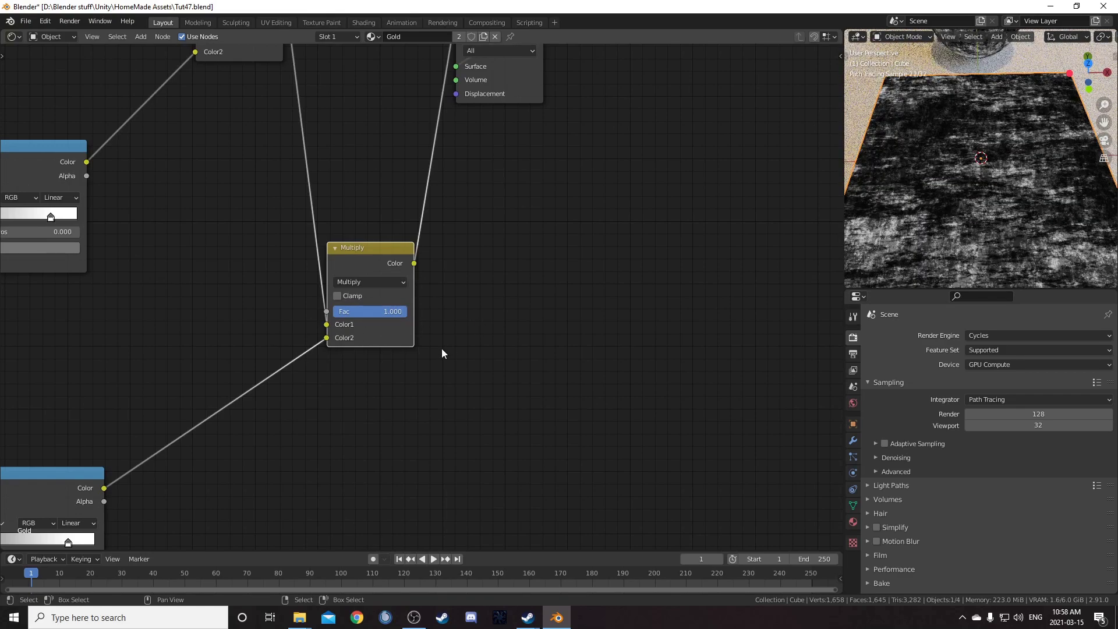
Step: Check the combined pattern on the slab and preview the fourth chain's ColorRamp through the Viewer
scroll(554, 277, down, 3)
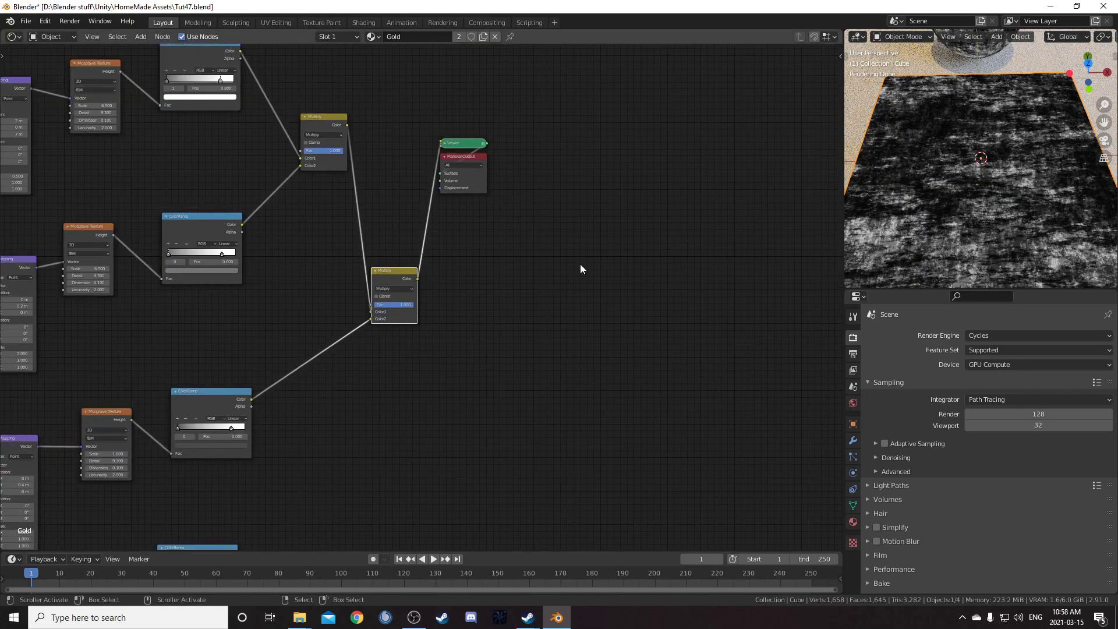
scroll(969, 194, down, 4)
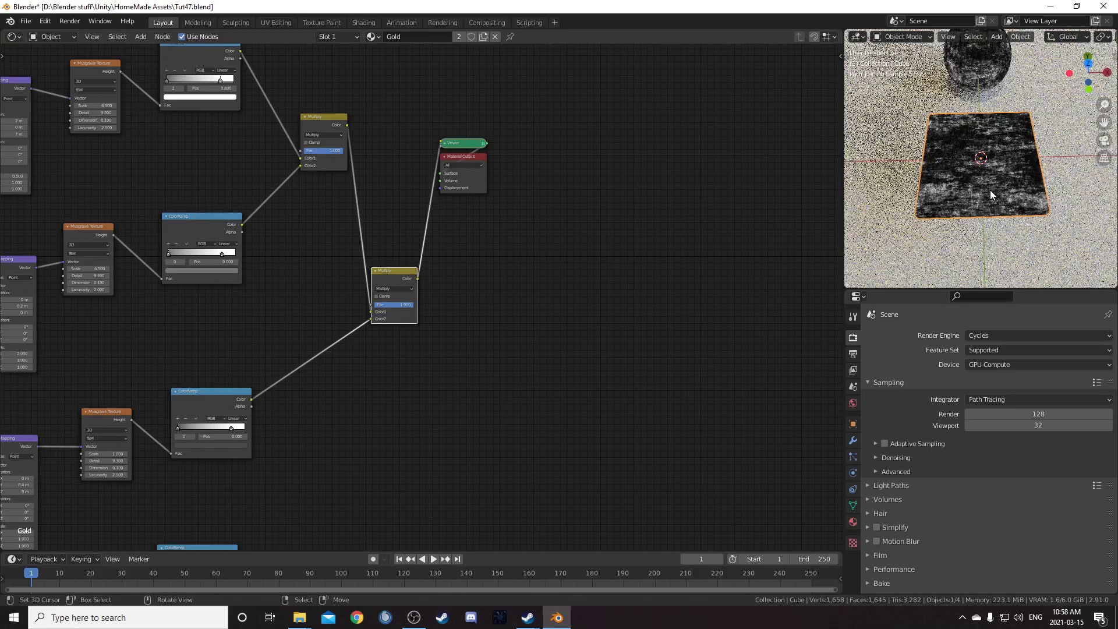
middle_drag(993, 175, 906, 162)
scroll(985, 208, up, 5)
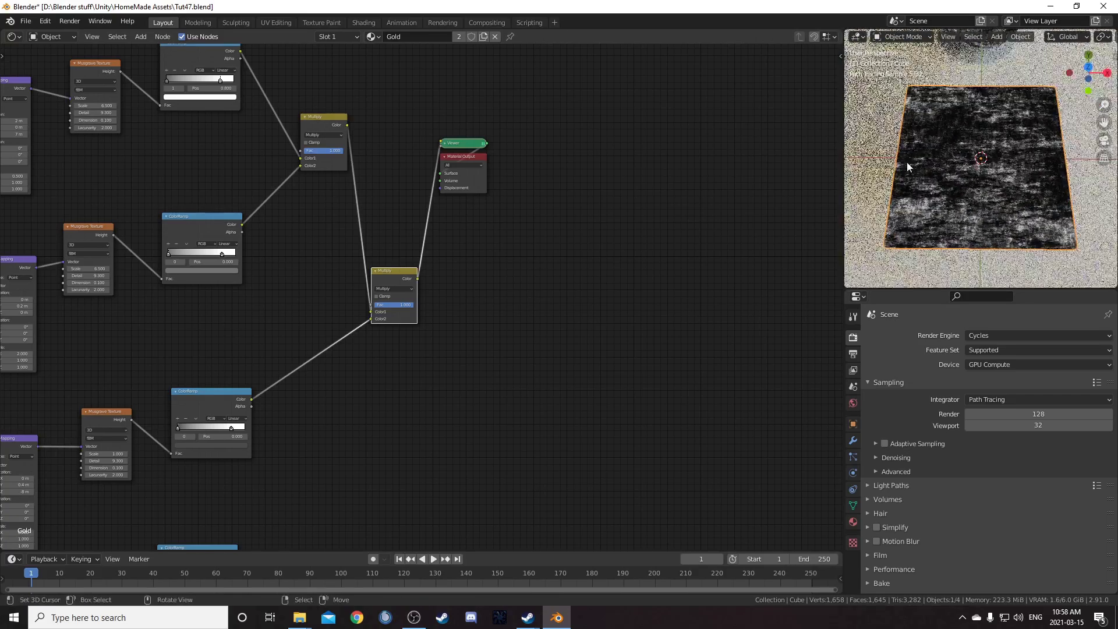
middle_drag(262, 536, 520, 272)
scroll(512, 262, up, 1)
ctrl+shift+click(487, 222)
scroll(535, 298, up, 1)
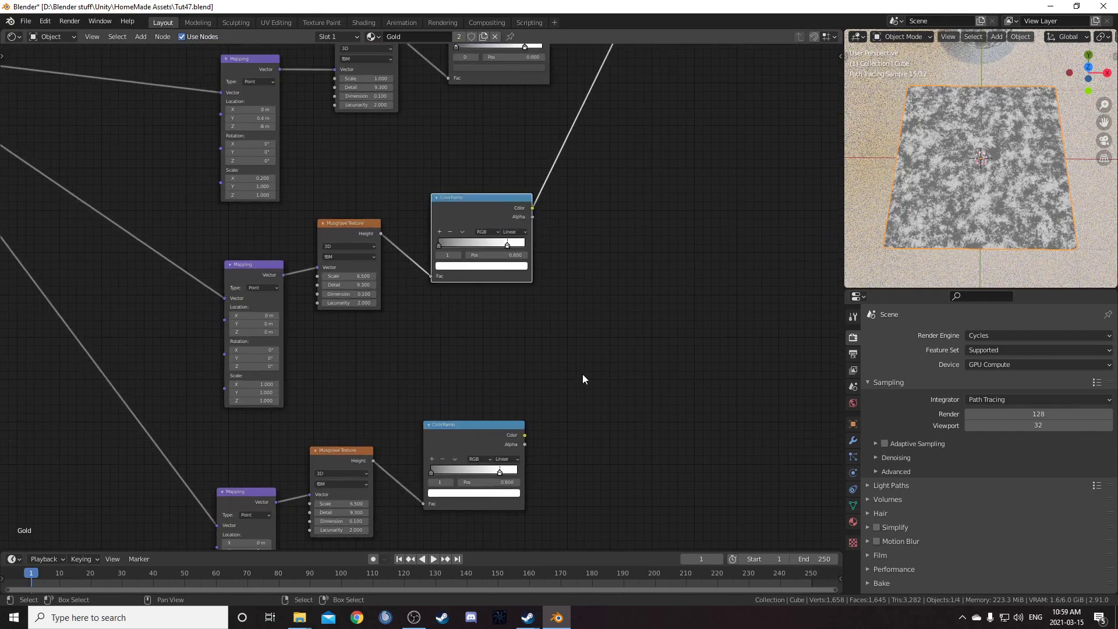
Step: Set the fourth chain's Mapping Location X to 8 m, Y to 0.6 m and Scale X to 4
middle_drag(582, 374, 609, 287)
scroll(278, 259, up, 2)
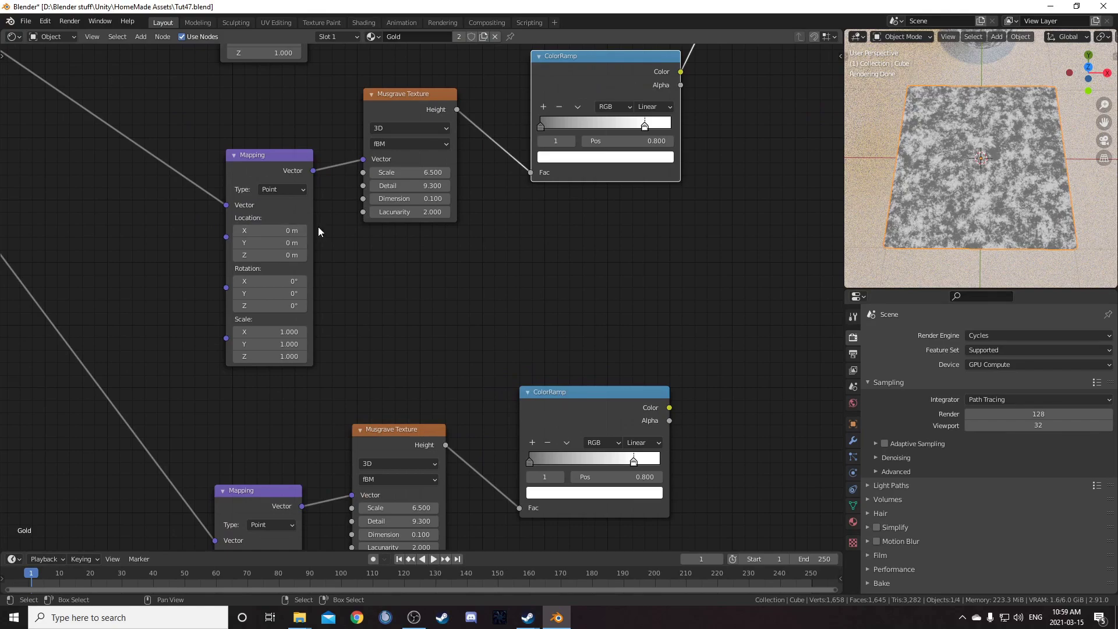
click(271, 231)
key(Tab)
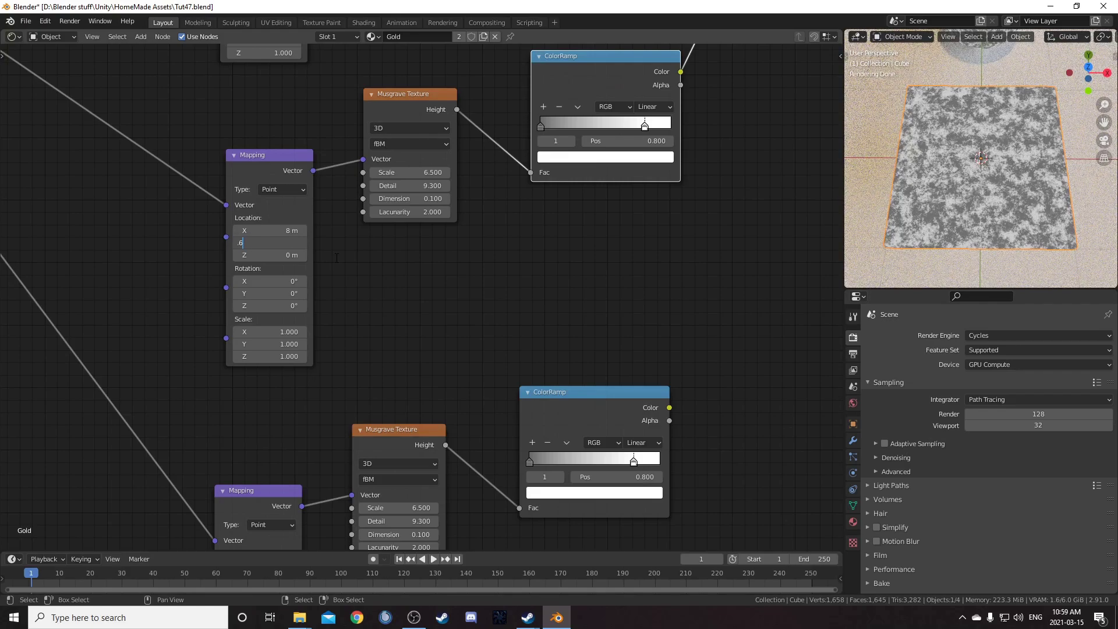
text(.6)
key(Tab)
key(Tab)
key(Tab)
key(Tab)
key(Tab)
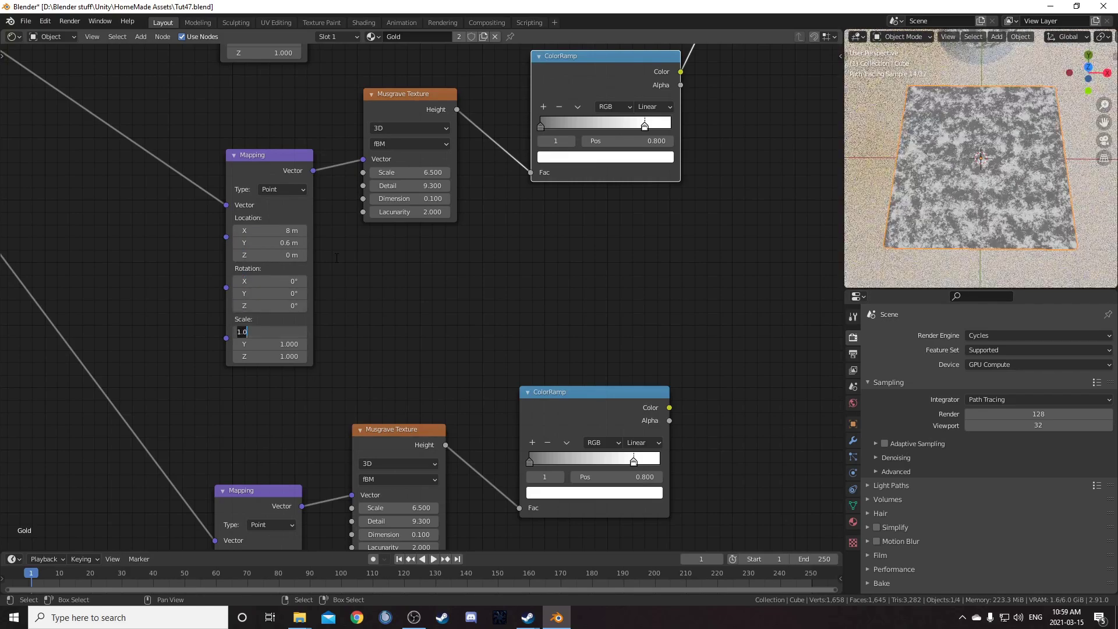
key(Return)
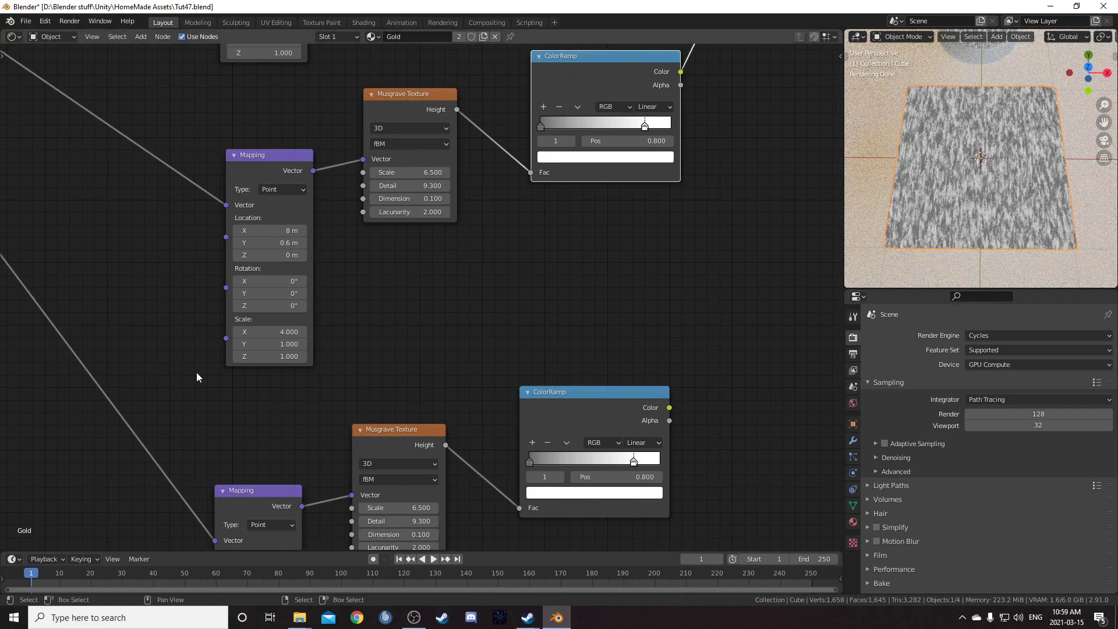
middle_drag(503, 236, 383, 309)
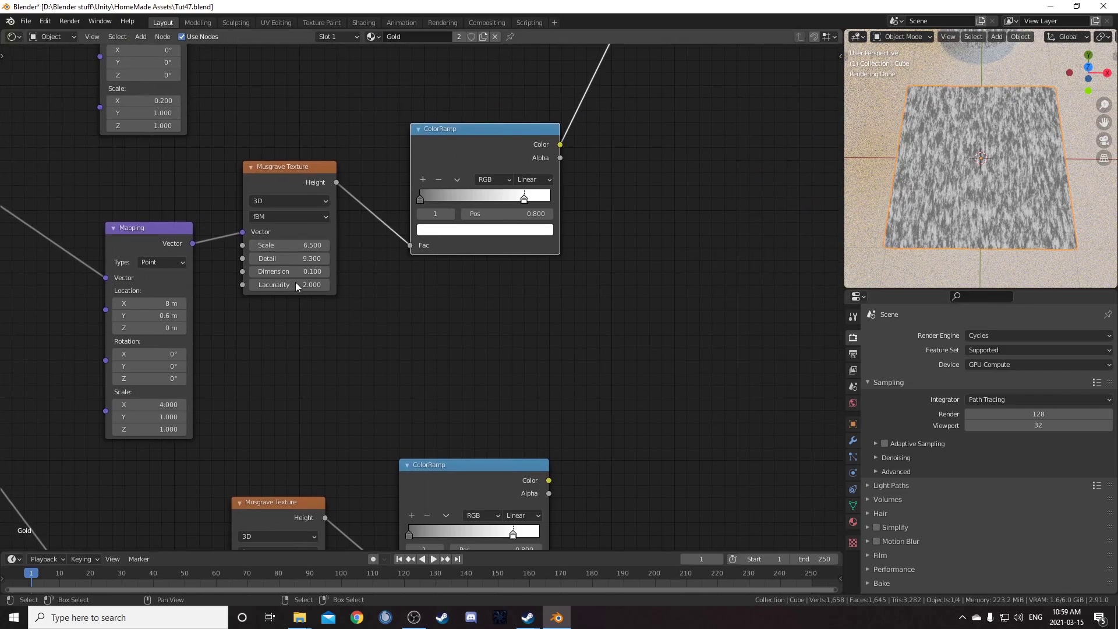
Step: Set the dark stop of the fourth chain's ColorRamp to a color value of 0.8
middle_drag(436, 349, 398, 371)
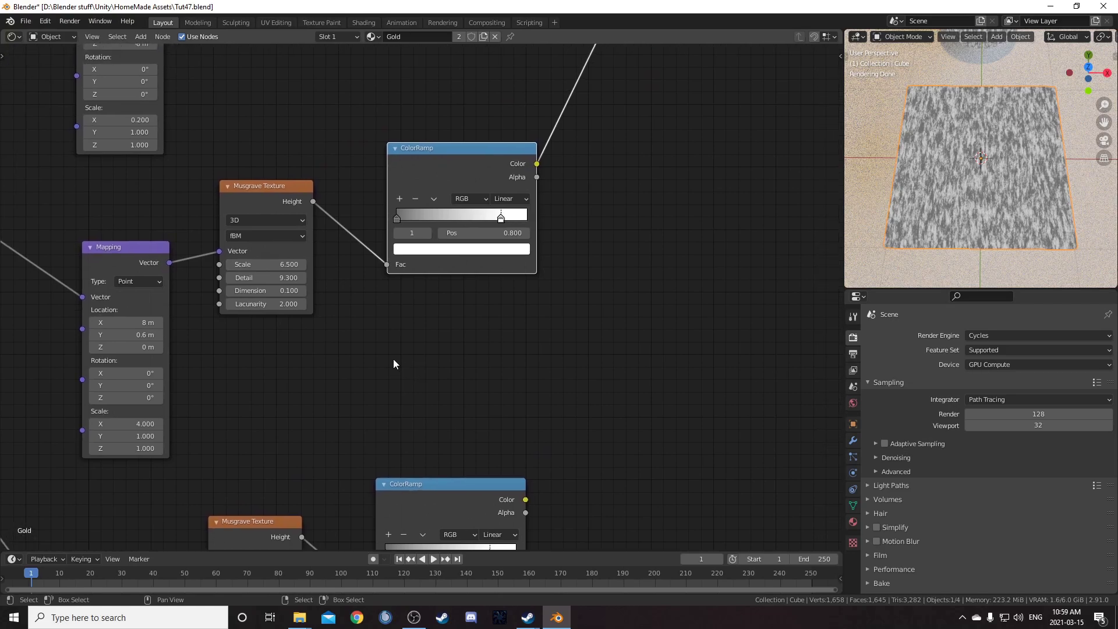
click(396, 219)
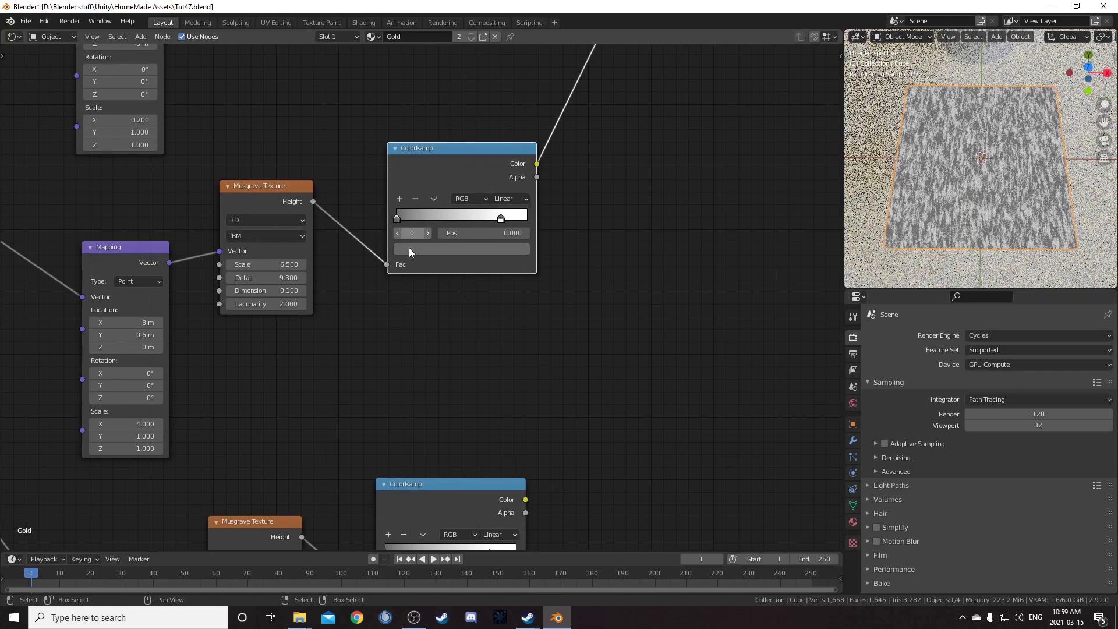
click(417, 249)
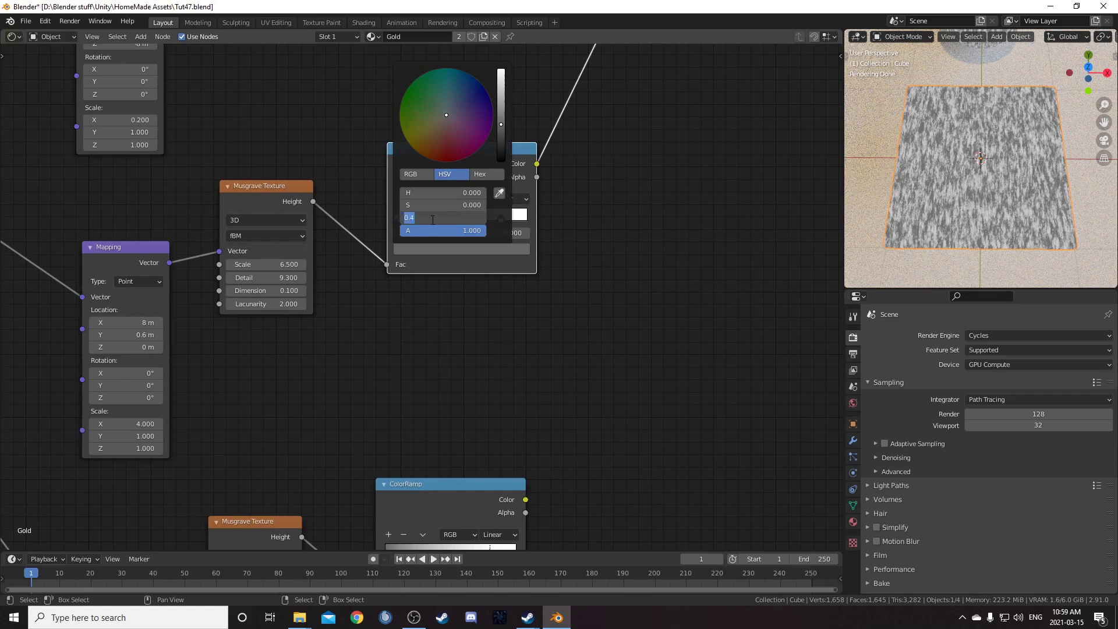
click(432, 219)
text(.8)
key(Return)
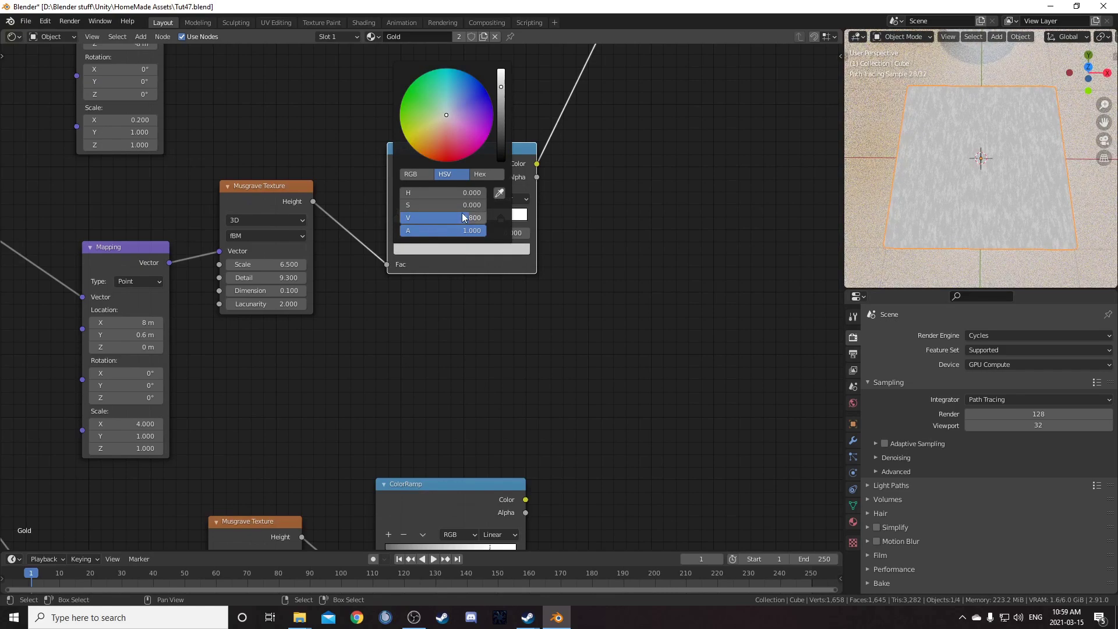
Step: Combine the last Multiply node's output with the fourth chain's ColorRamp color in a new Mix node set to Multiply with factor 1.0
scroll(637, 267, down, 4)
middle_drag(581, 197, 366, 383)
scroll(368, 372, down, 4)
ctrl+shift+right_drag(405, 220, 283, 407)
scroll(465, 310, up, 3)
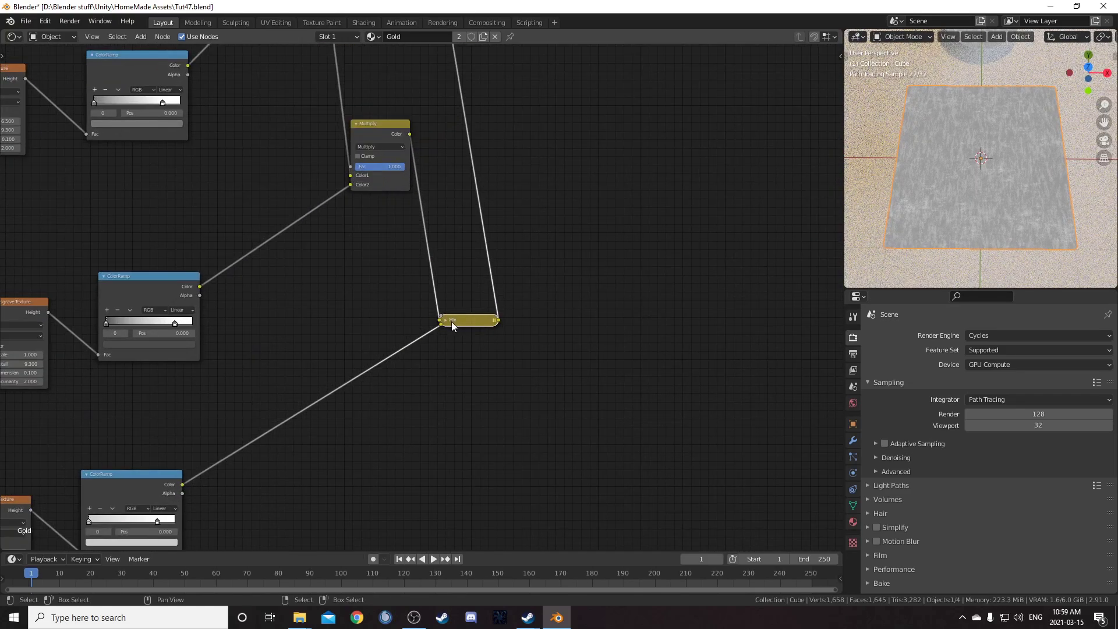
click(452, 322)
click(478, 343)
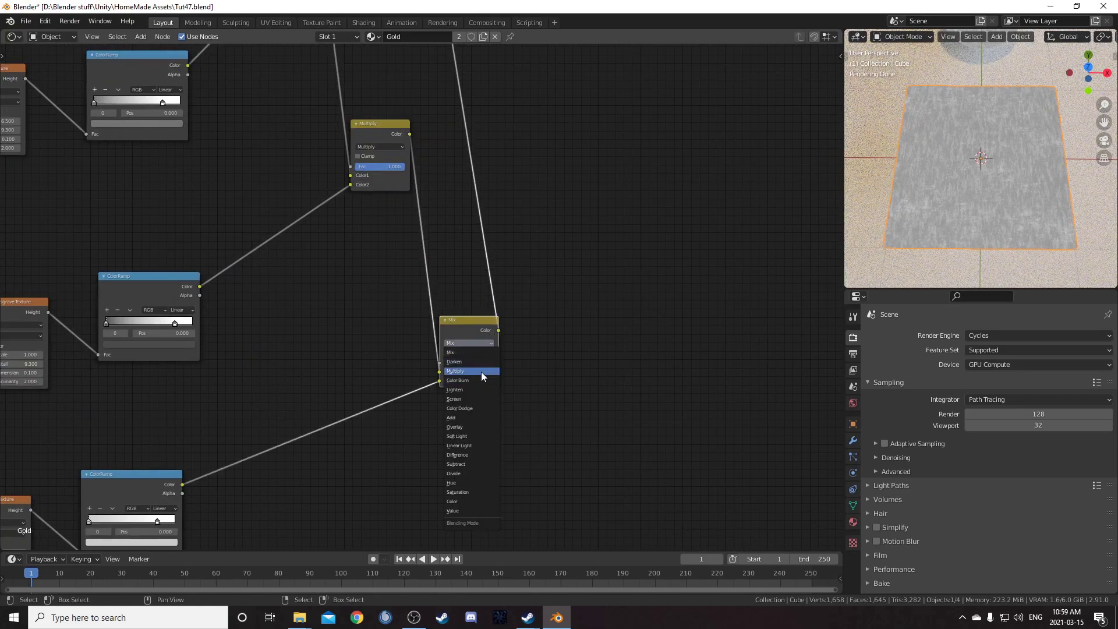
click(481, 371)
middle_drag(494, 411, 390, 414)
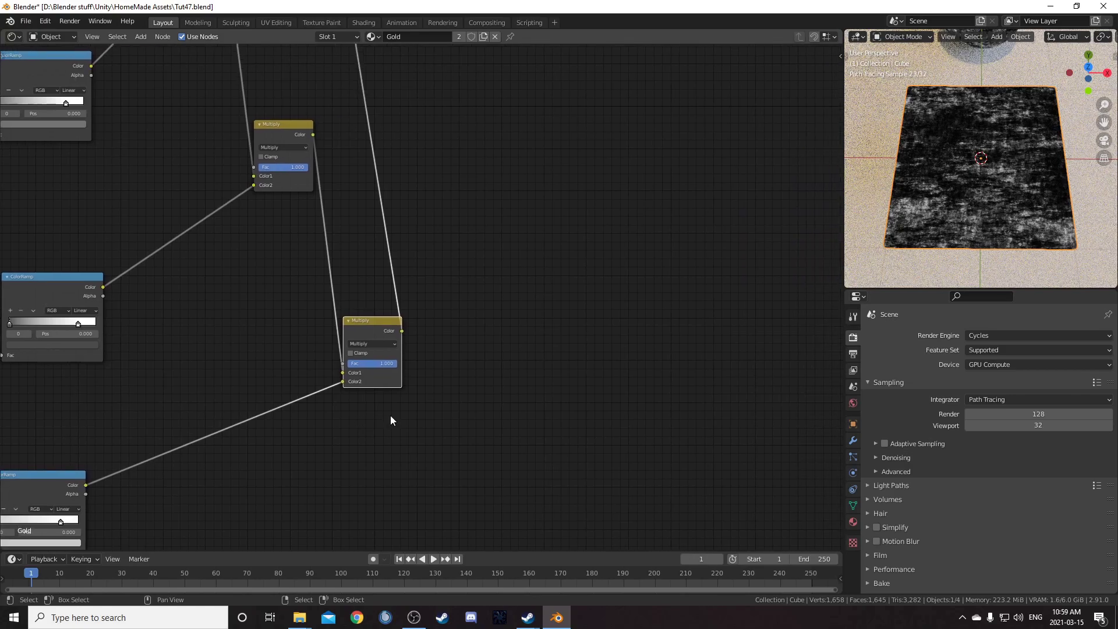
Step: Check the multiplied pattern on the slab and sphere, and preview the fifth chain's ColorRamp through the Viewer
scroll(1070, 210, up, 2)
middle_drag(1054, 217, 1005, 204)
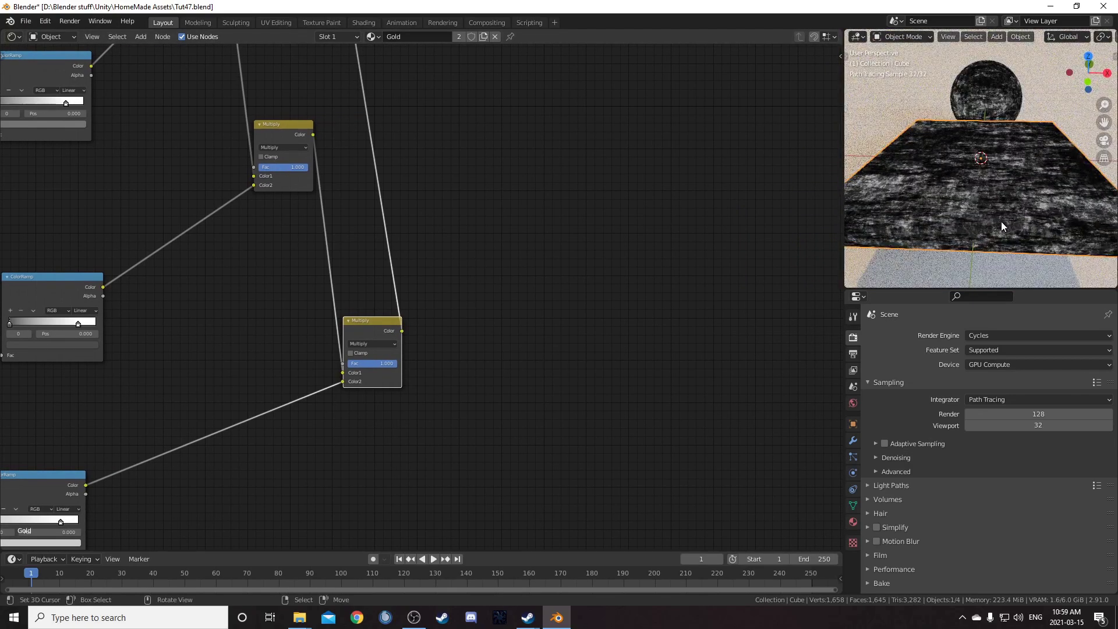
scroll(1016, 212, down, 3)
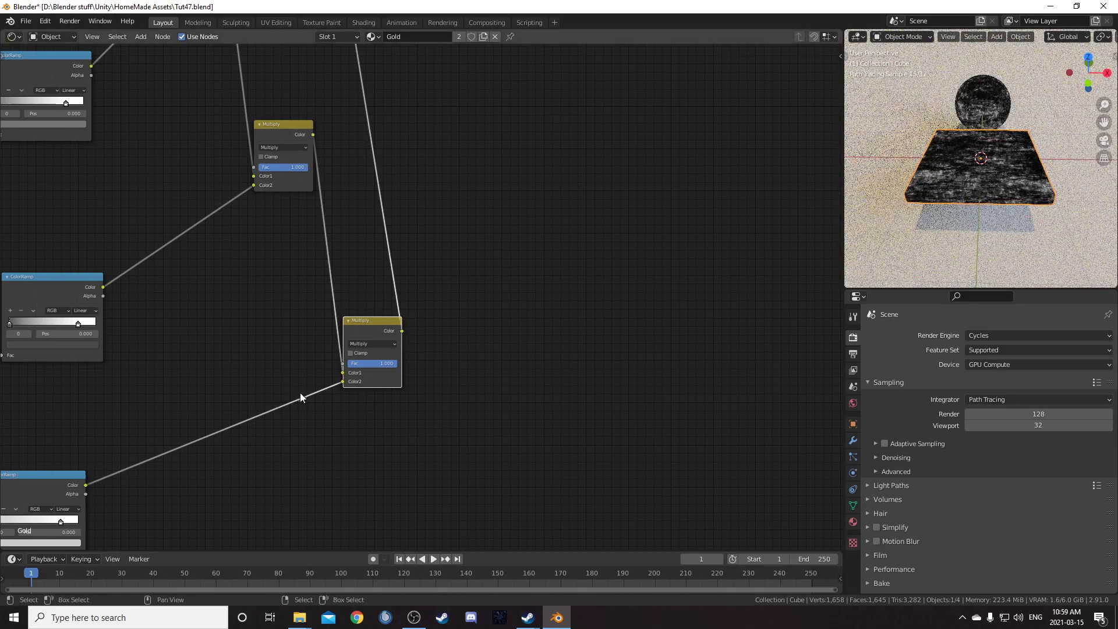
scroll(299, 392, down, 2)
middle_drag(312, 393, 401, 234)
scroll(396, 296, up, 5)
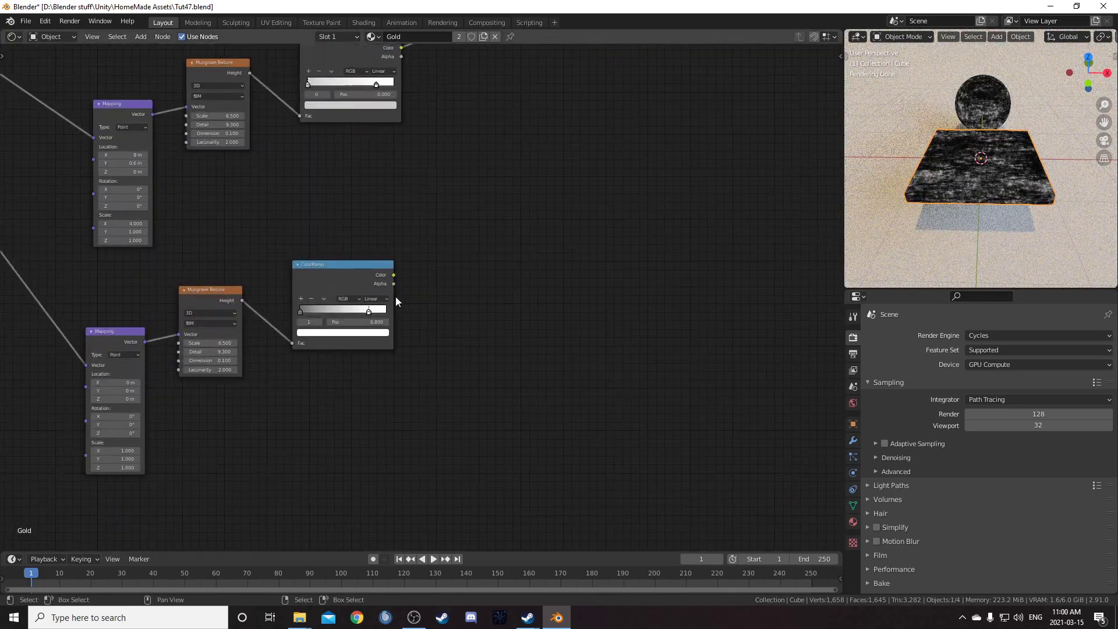
ctrl+shift+click(344, 263)
Step: Set the fifth chain's Mapping Location X to 0.1 m, Y to 0.7 m and Scale X to 6.8
scroll(343, 330, up, 3)
middle_drag(257, 366, 468, 267)
click(255, 307)
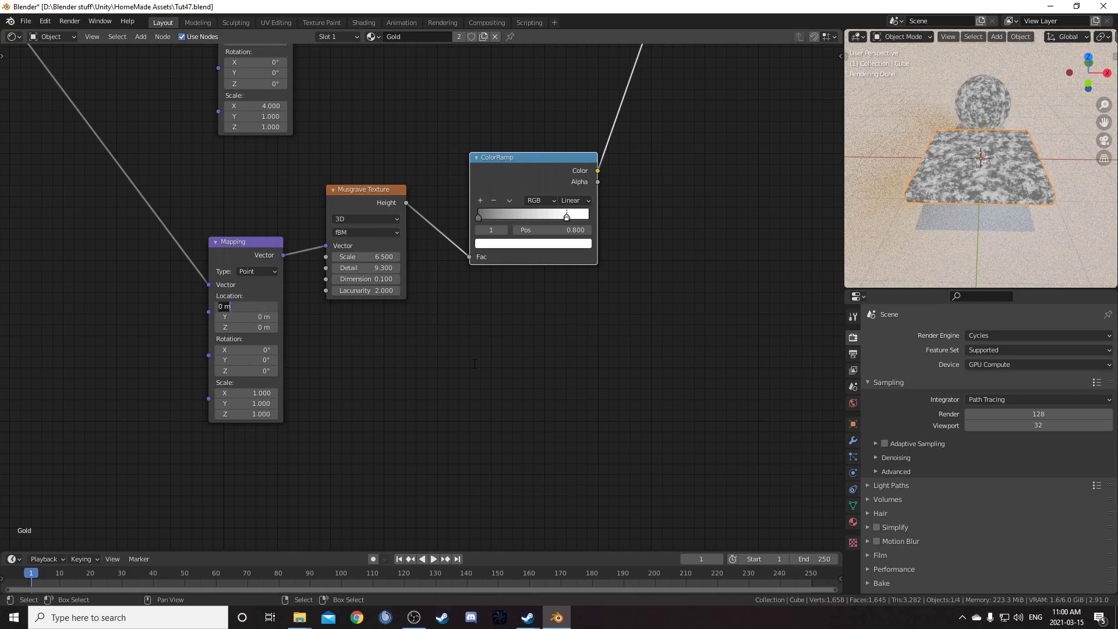
text(.1)
key(Tab)
text(.7)
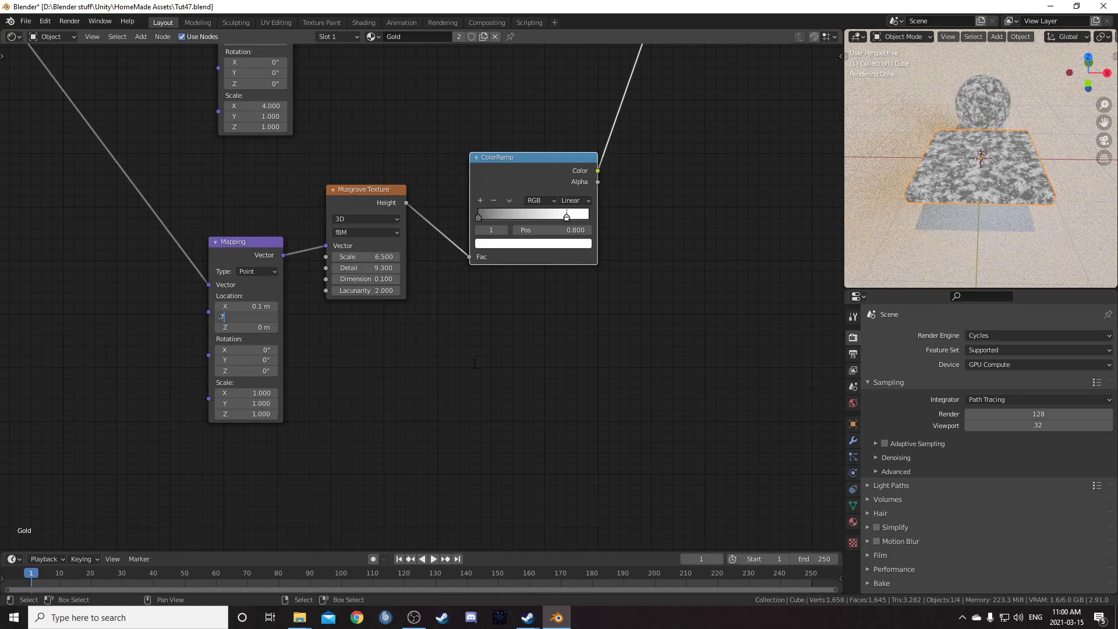
key(Tab)
key(Tab)
key(Tab)
key(Tab)
key(Tab)
text(6.)
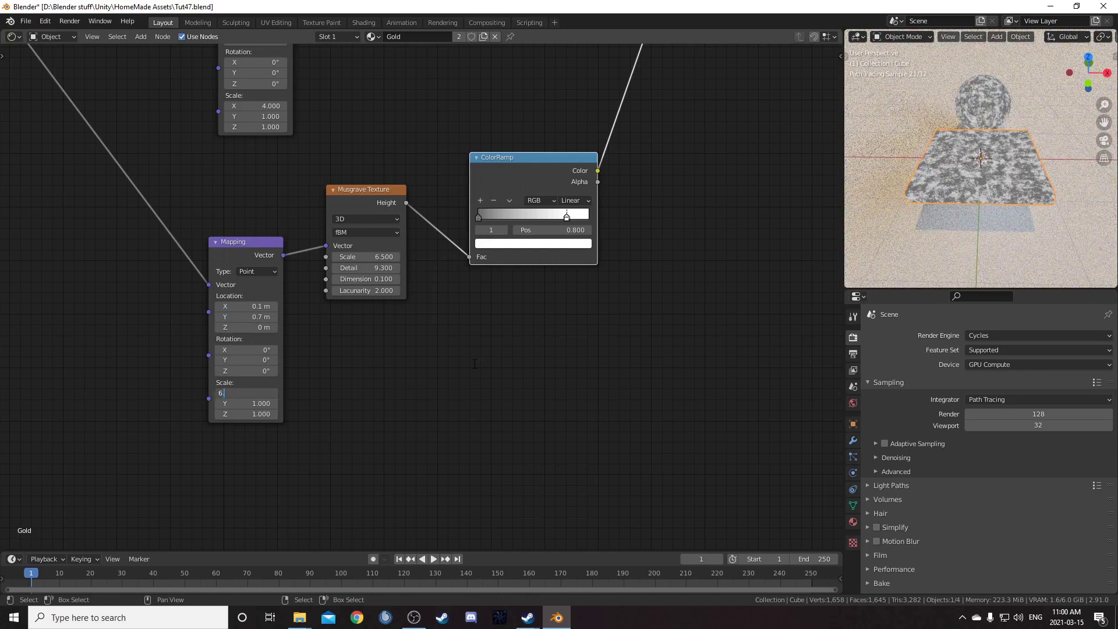
text(8)
key(Return)
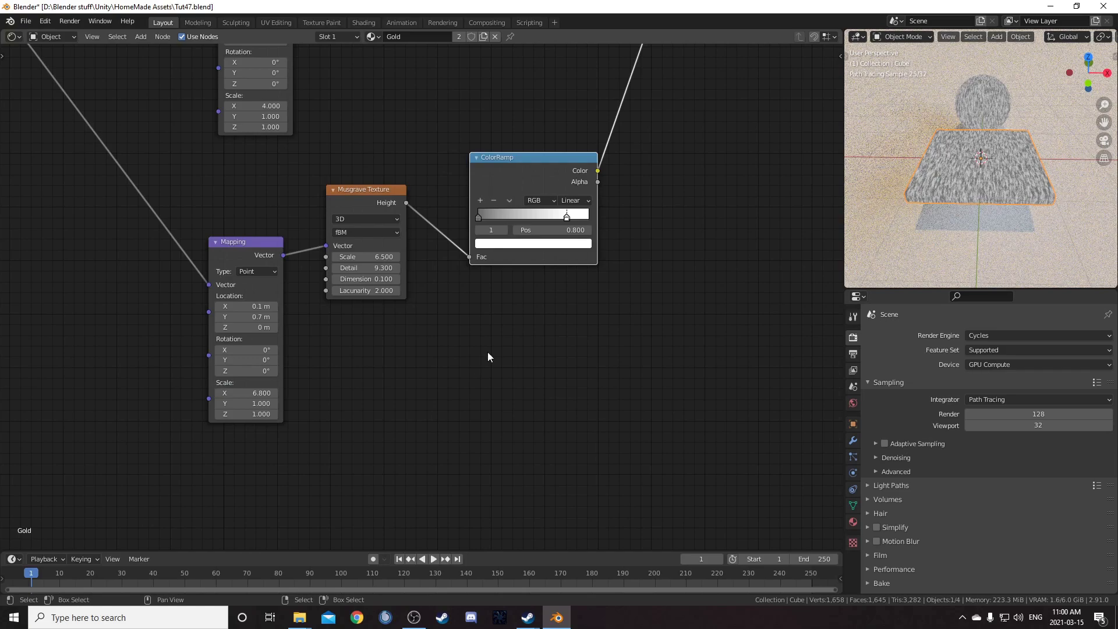
Step: Set the dark stop of the fifth chain's ColorRamp to a color value of 0.6
middle_drag(521, 366, 495, 398)
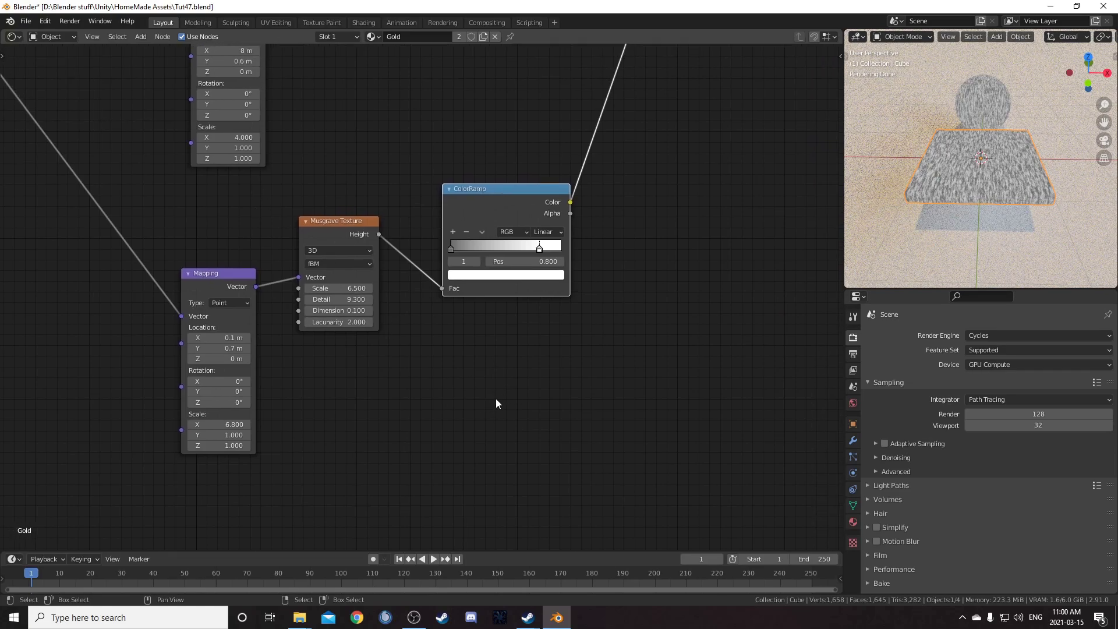
click(451, 262)
click(483, 275)
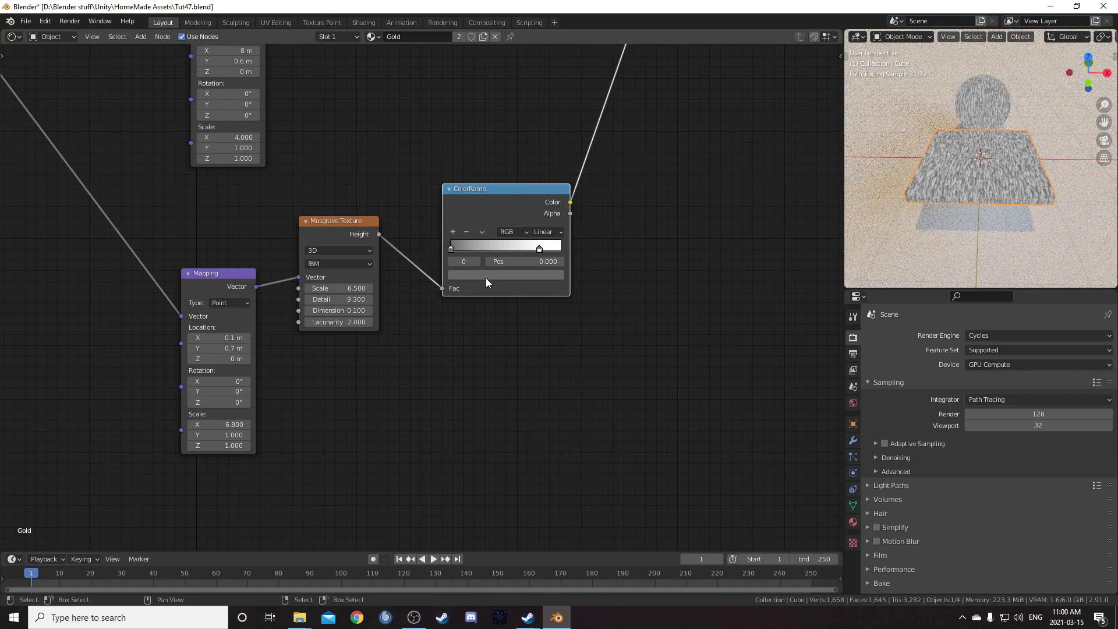
click(487, 275)
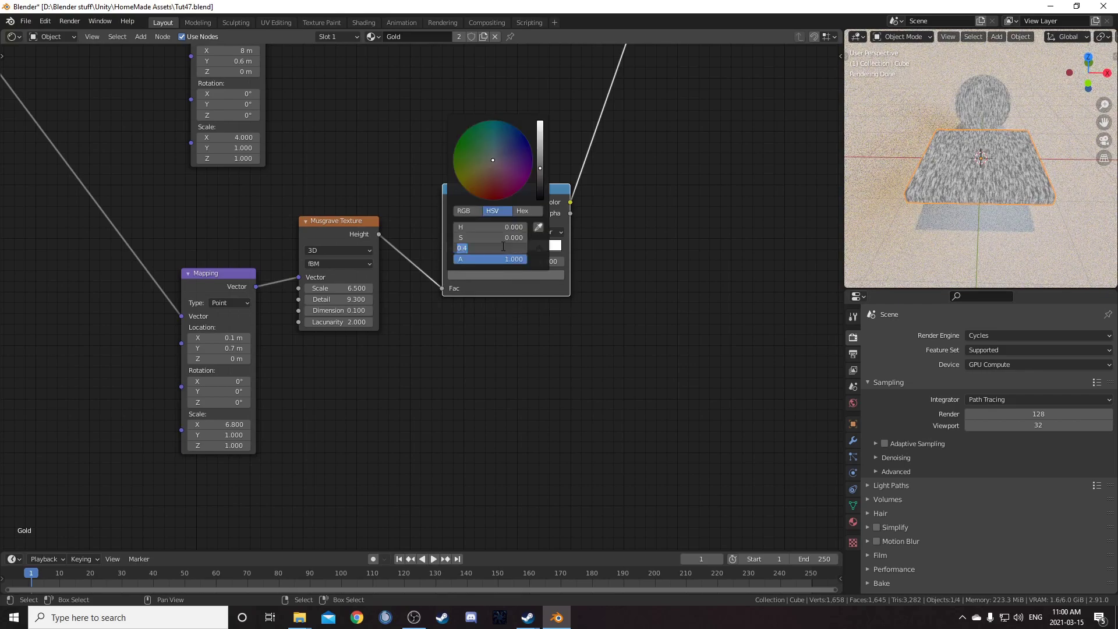
key(Return)
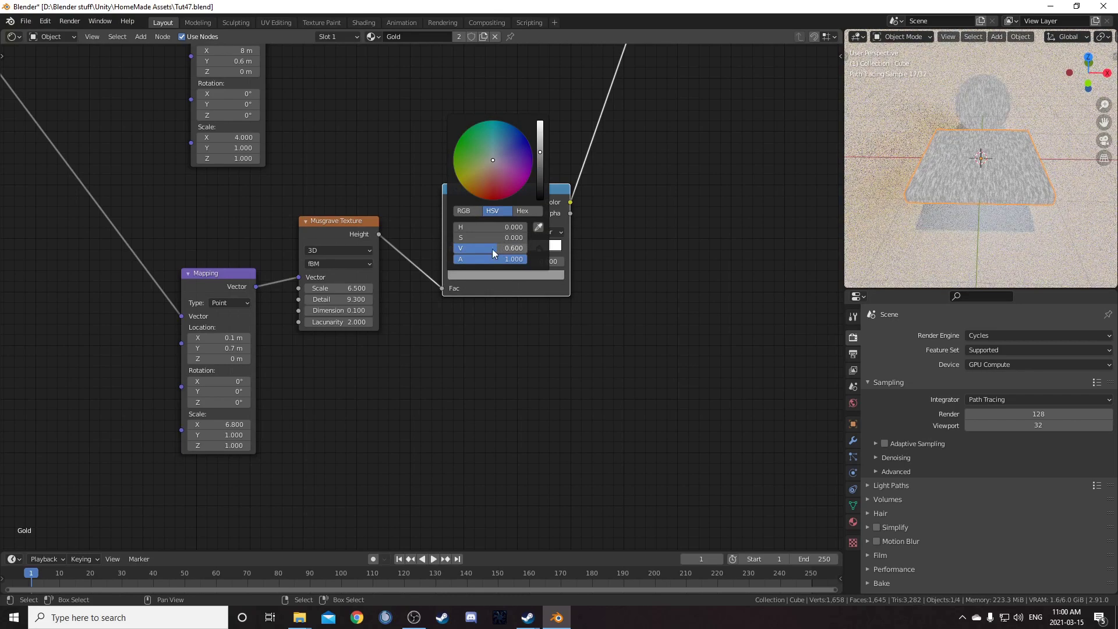
Step: Combine the latest Multiply node's output with the fifth chain's ColorRamp color in a new Mix node
scroll(399, 370, down, 5)
middle_drag(567, 306, 434, 417)
scroll(442, 293, down, 5)
middle_drag(449, 287, 344, 400)
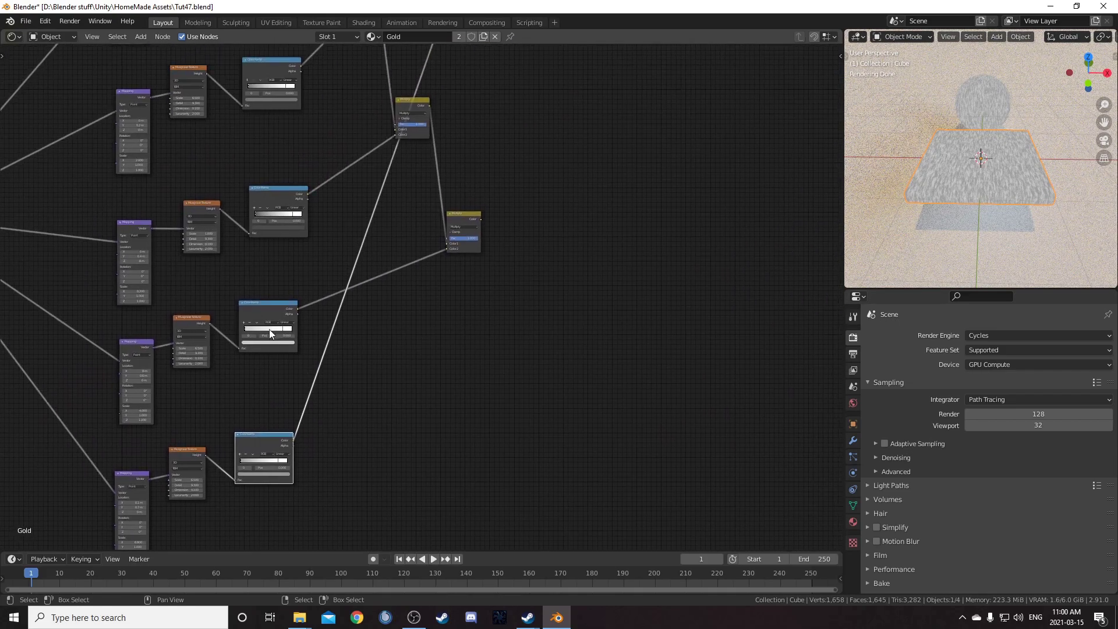
scroll(286, 291, down, 1)
drag(307, 306, 308, 301)
middle_drag(353, 324, 322, 361)
middle_drag(368, 330, 343, 284)
ctrl+shift+right_drag(239, 429, 396, 240)
Step: Switch the Mix node that adds the fifth chain to Multiply with factor 1.0 and reposition it slightly
scroll(422, 291, up, 3)
click(438, 341)
click(457, 362)
click(462, 387)
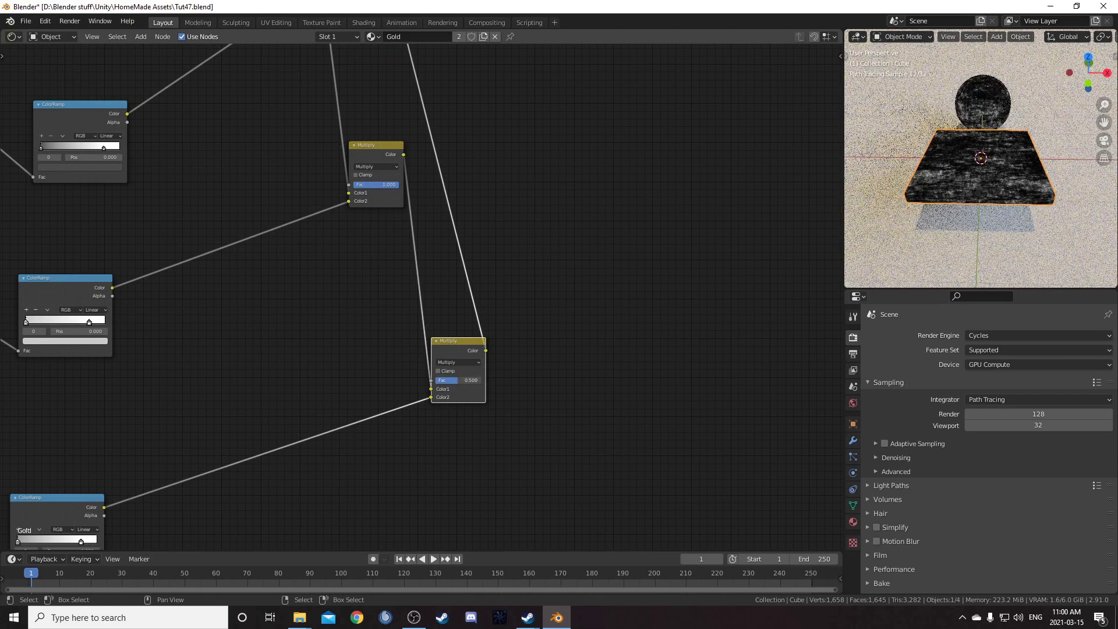
drag(456, 341, 449, 312)
Step: Move the Viewer and Material Output nodes well to the right of the final Multiply node
scroll(451, 303, down, 10)
middle_drag(501, 261, 418, 288)
scroll(418, 289, up, 4)
scroll(279, 76, down, 4)
drag(301, 90, 375, 133)
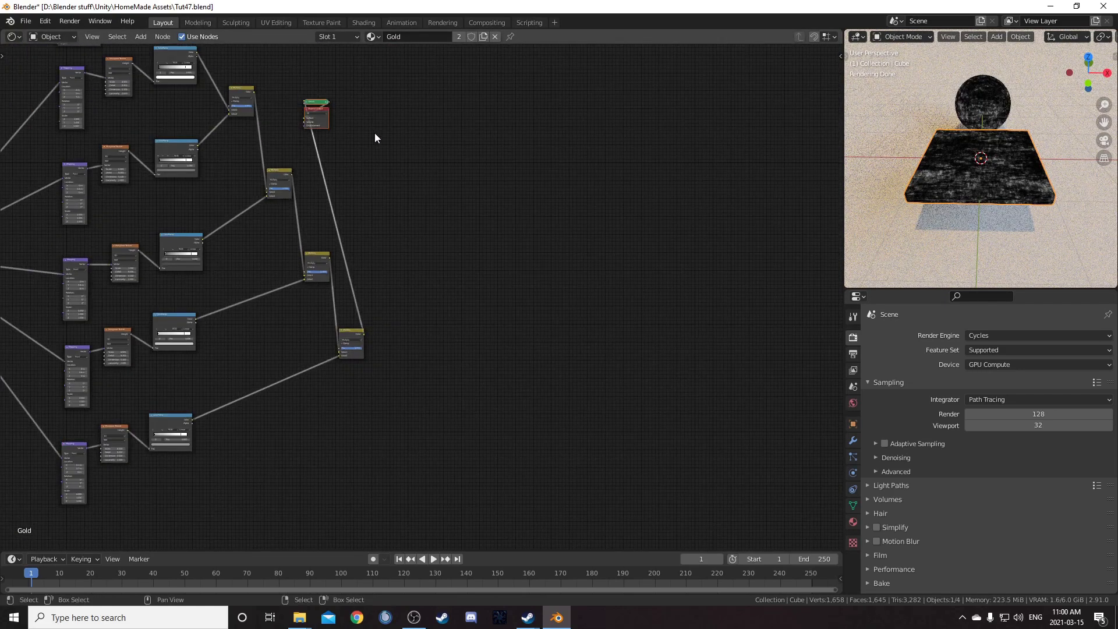
key(g)
click(599, 329)
Step: Insert a ColorRamp node on the link between the final Multiply node and the Viewer
scroll(455, 415, up, 5)
middle_drag(454, 416, 438, 333)
key(shift+a)
text(color)
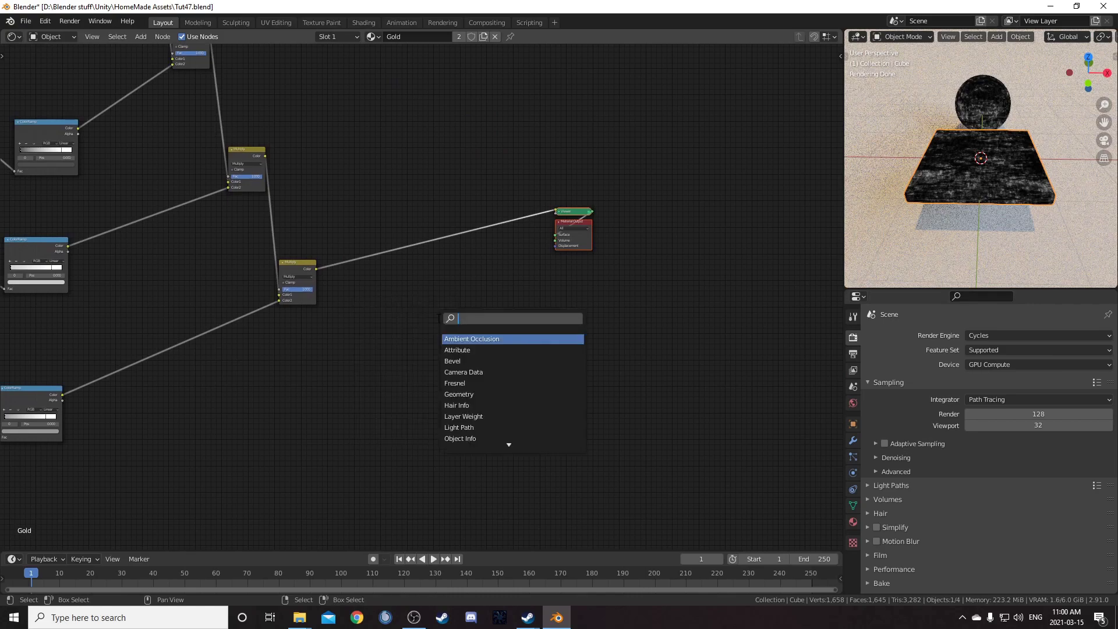
key(Down)
key(Return)
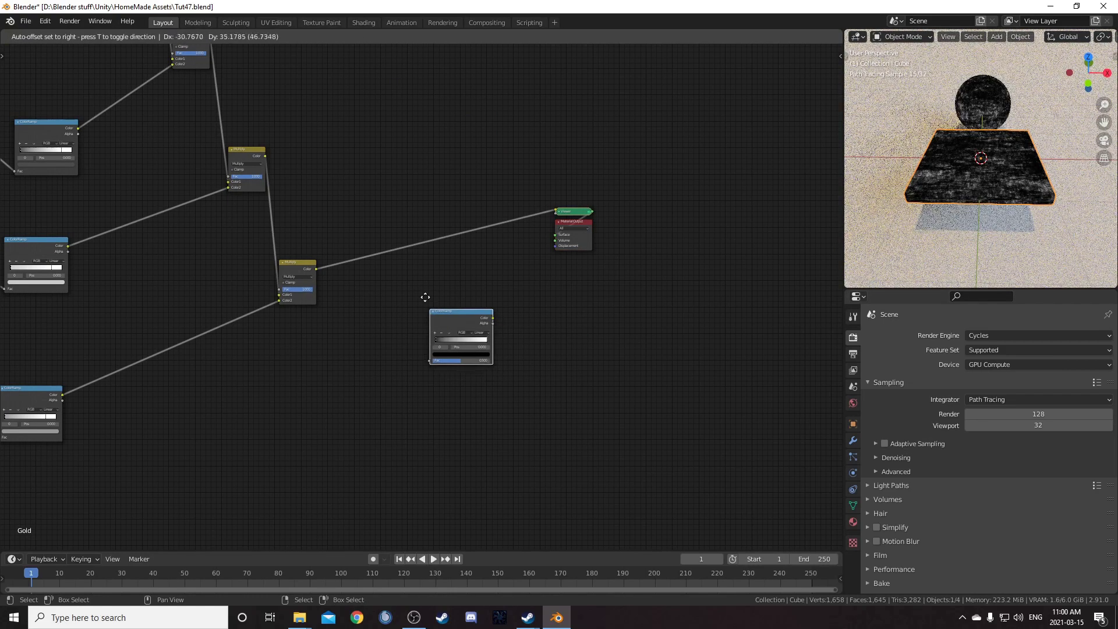
click(377, 212)
Step: Set the white stop of the inserted ColorRamp to position 0.3 and check the contrast on the slab
scroll(377, 212, up, 3)
scroll(424, 239, up, 3)
middle_drag(429, 225, 483, 366)
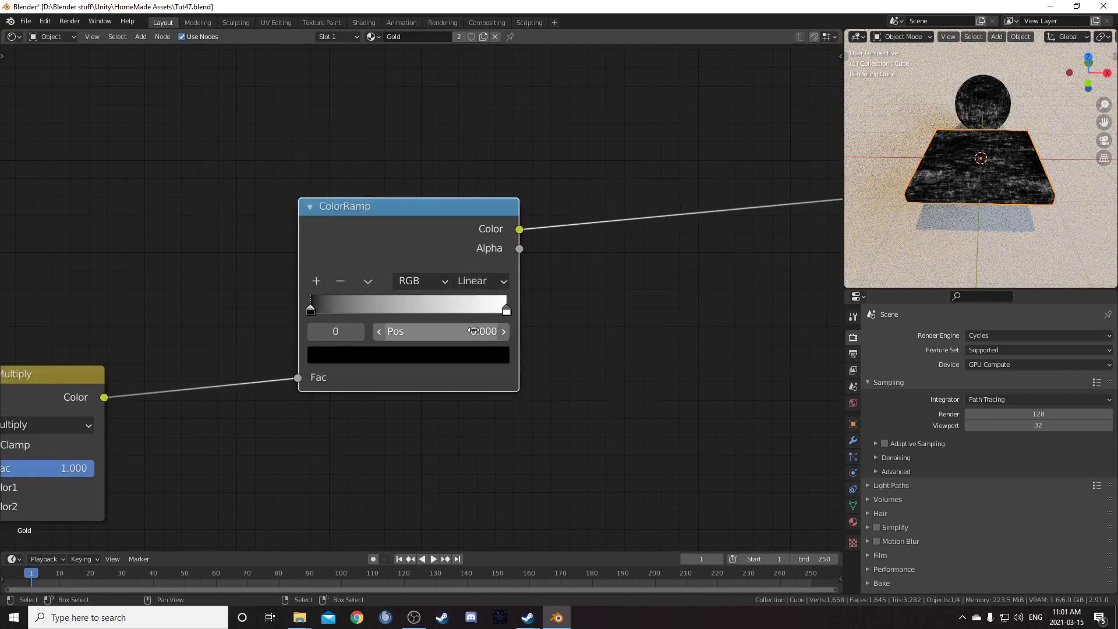
drag(503, 309, 391, 309)
click(449, 331)
text(.3)
key(Return)
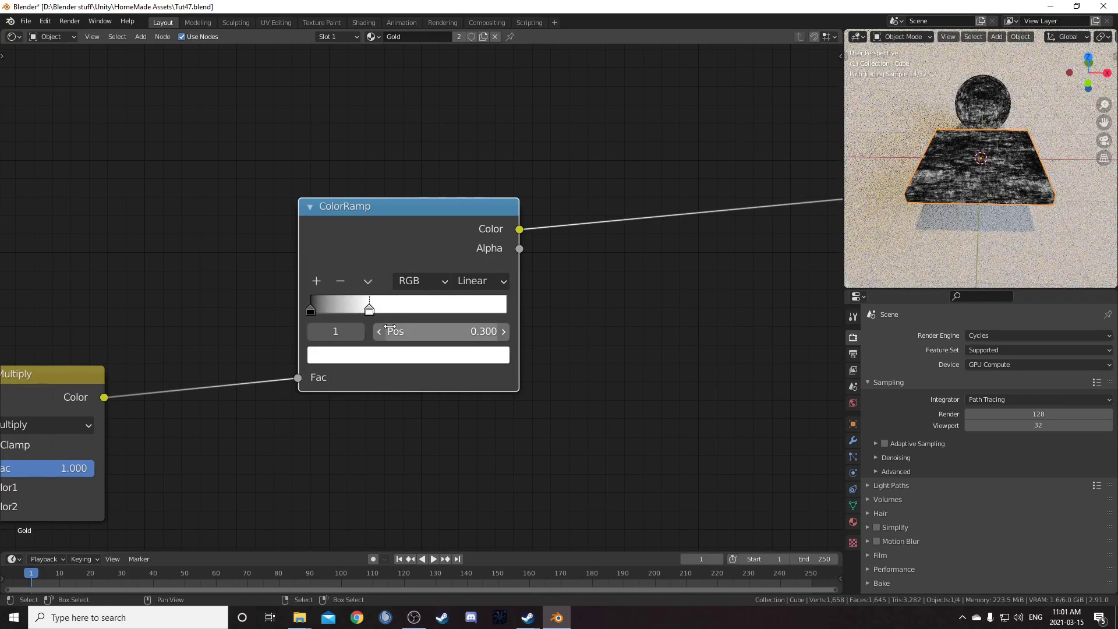
scroll(962, 194, up, 5)
scroll(972, 210, up, 4)
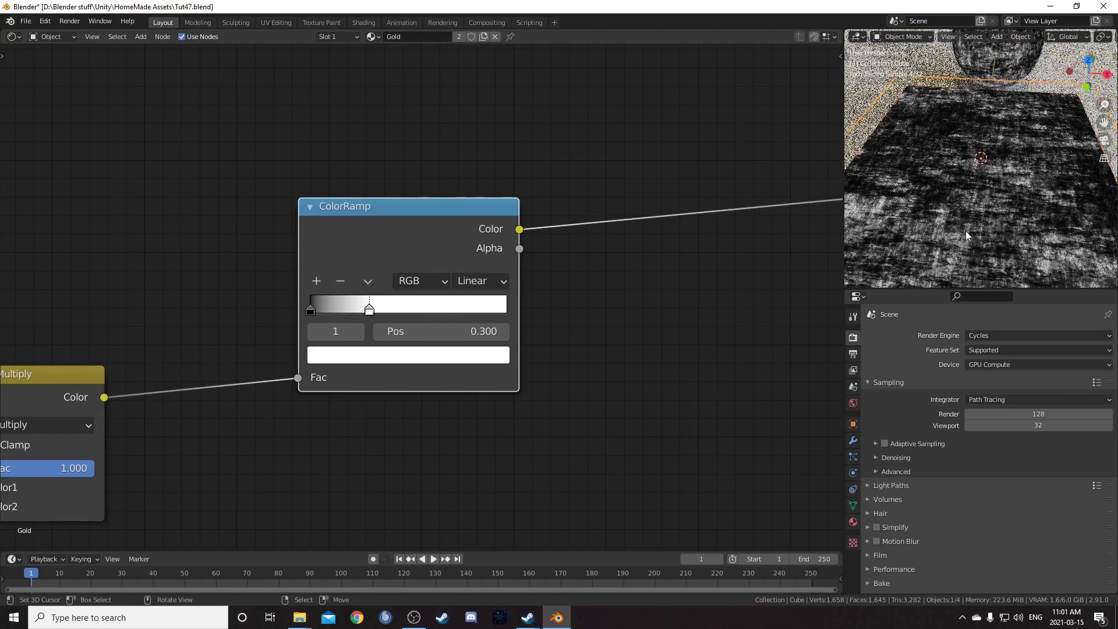
scroll(971, 230, down, 4)
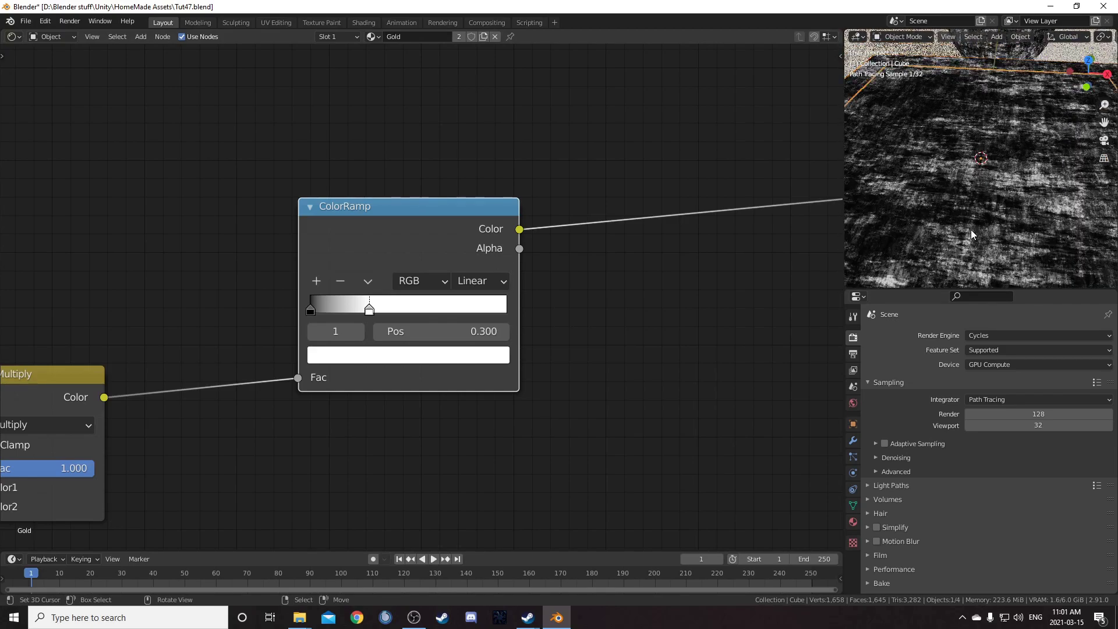
middle_drag(971, 230, 994, 174)
Step: Insert another ColorRamp between the contrast ColorRamp and the Viewer, and place it above the existing link
key(shift+a)
click(569, 321)
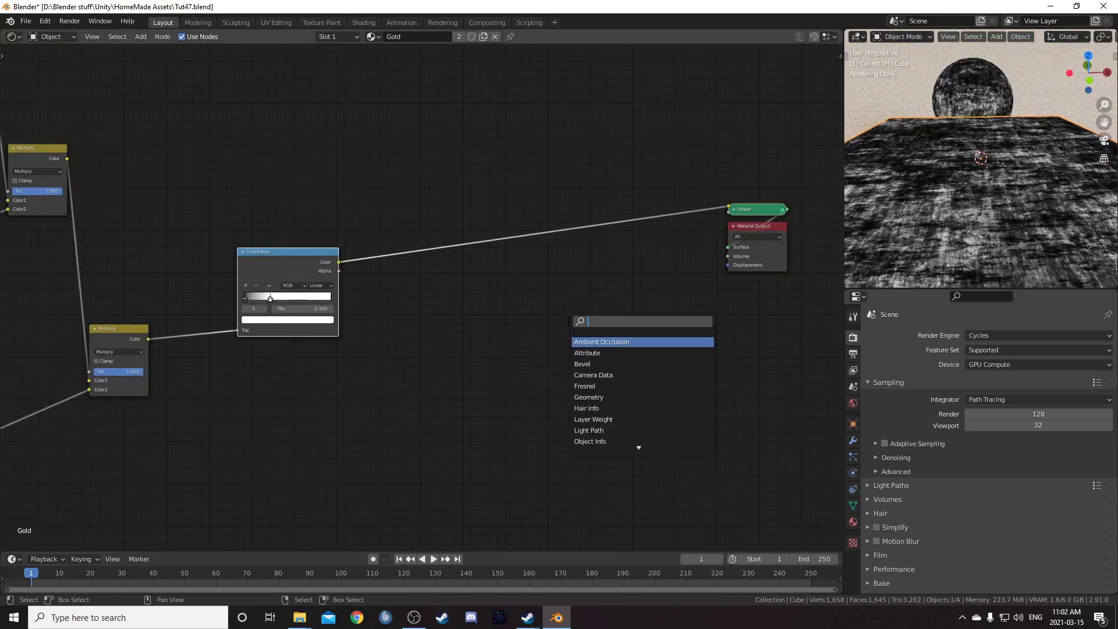
text(colorramp)
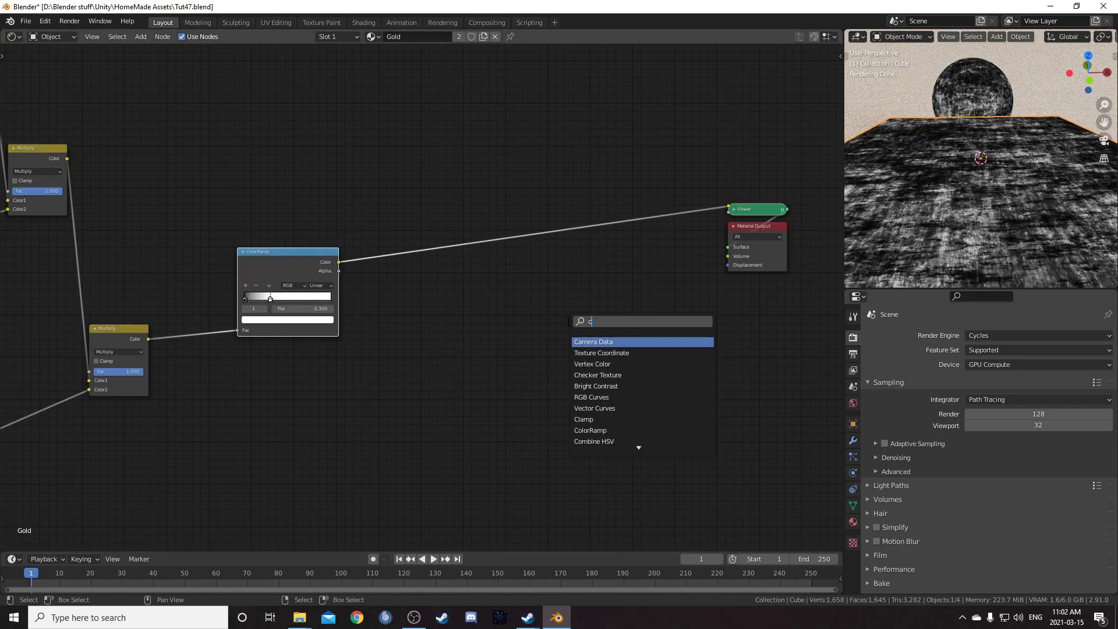
key(Return)
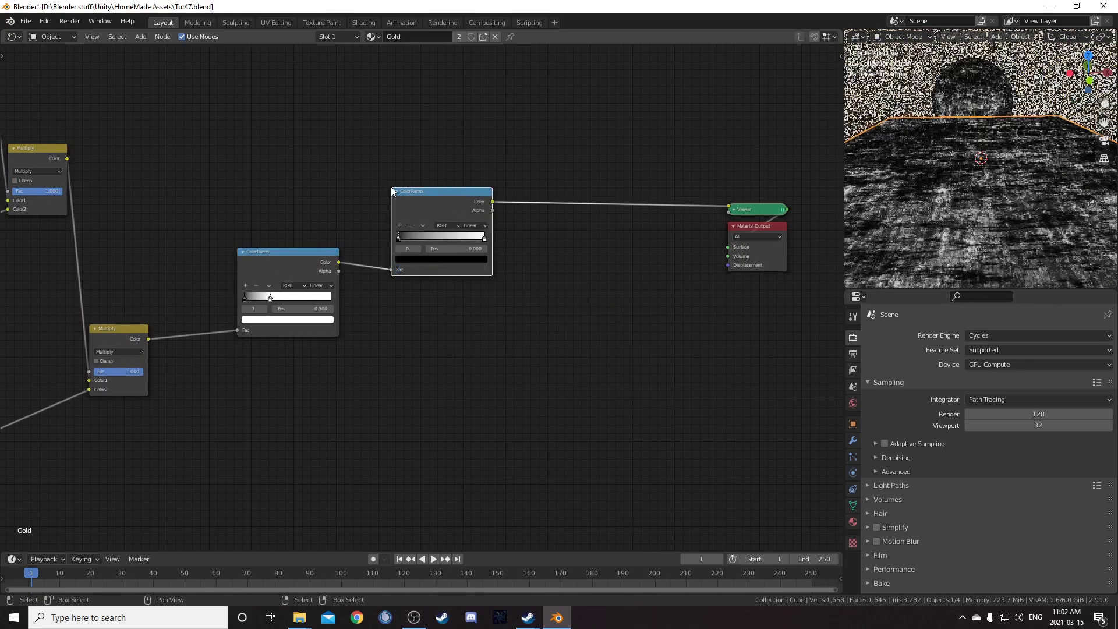
click(436, 71)
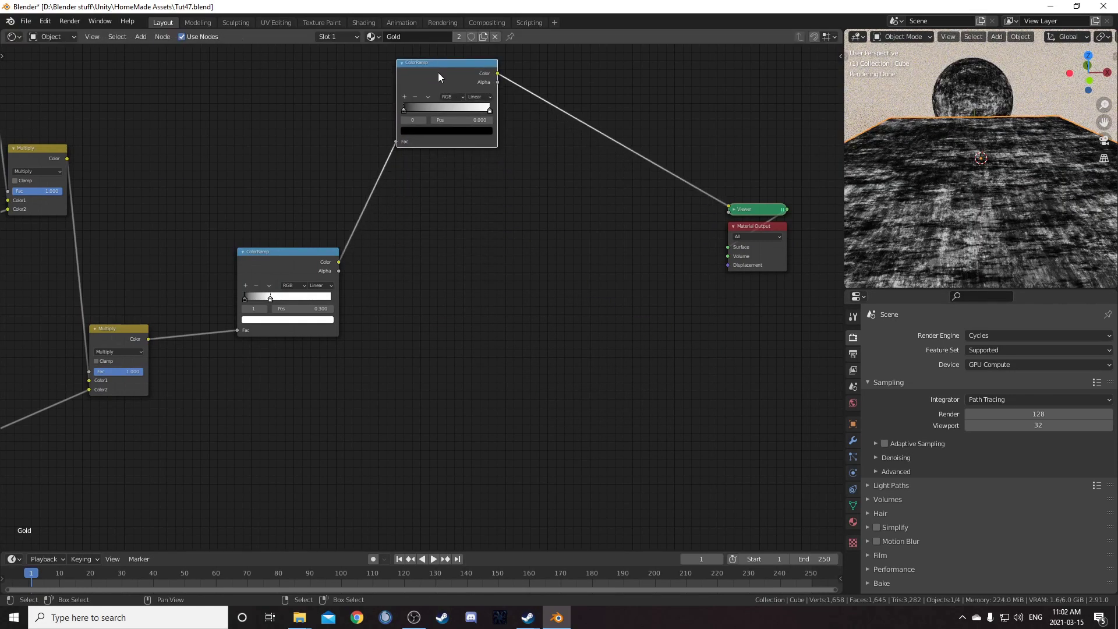
Step: Duplicate the newest ColorRamp three times beneath it, keeping each copy's Fac input linked to the contrast ColorRamp
key(shift+d)
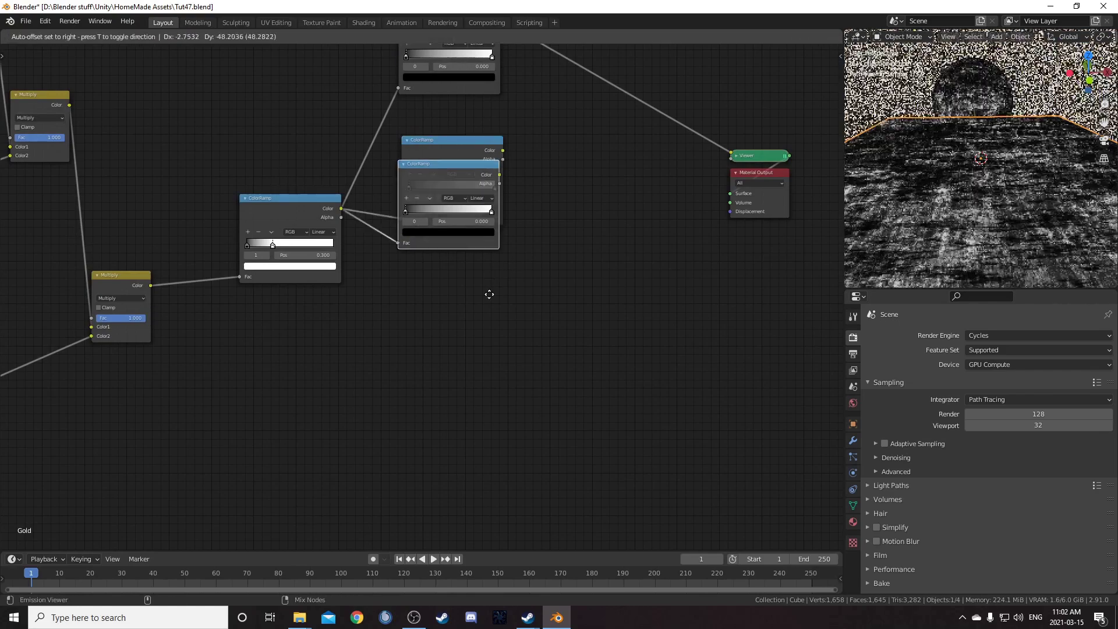
click(523, 441)
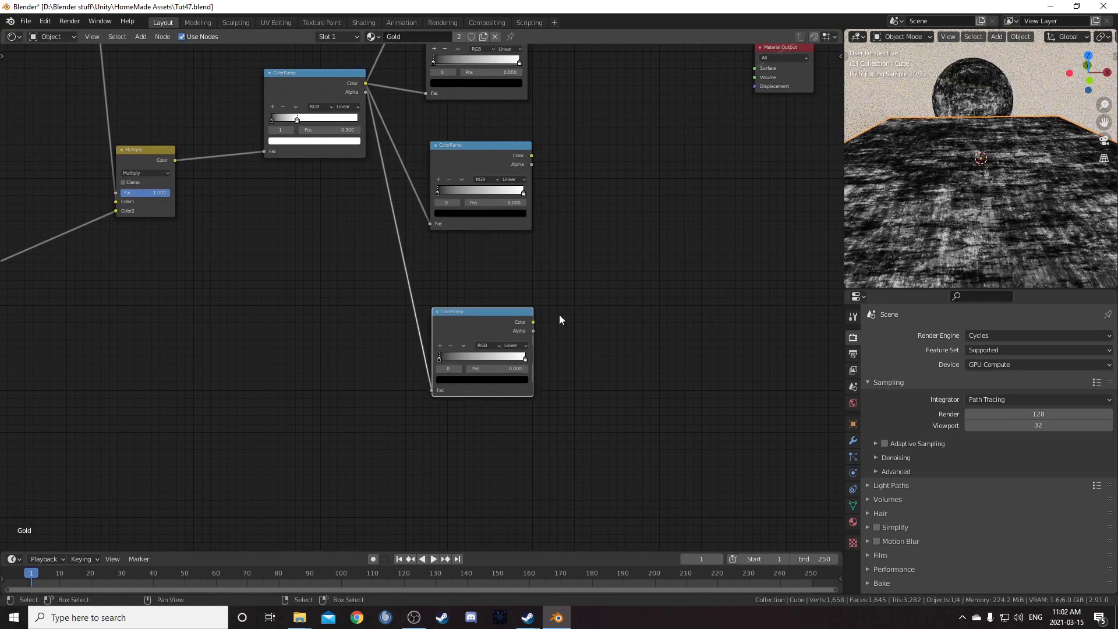
middle_drag(582, 153, 578, 358)
scroll(577, 355, down, 4)
Step: Arrange the four parallel ColorRamp nodes into a neat vertical column beside the contrast ColorRamp
drag(466, 159, 476, 150)
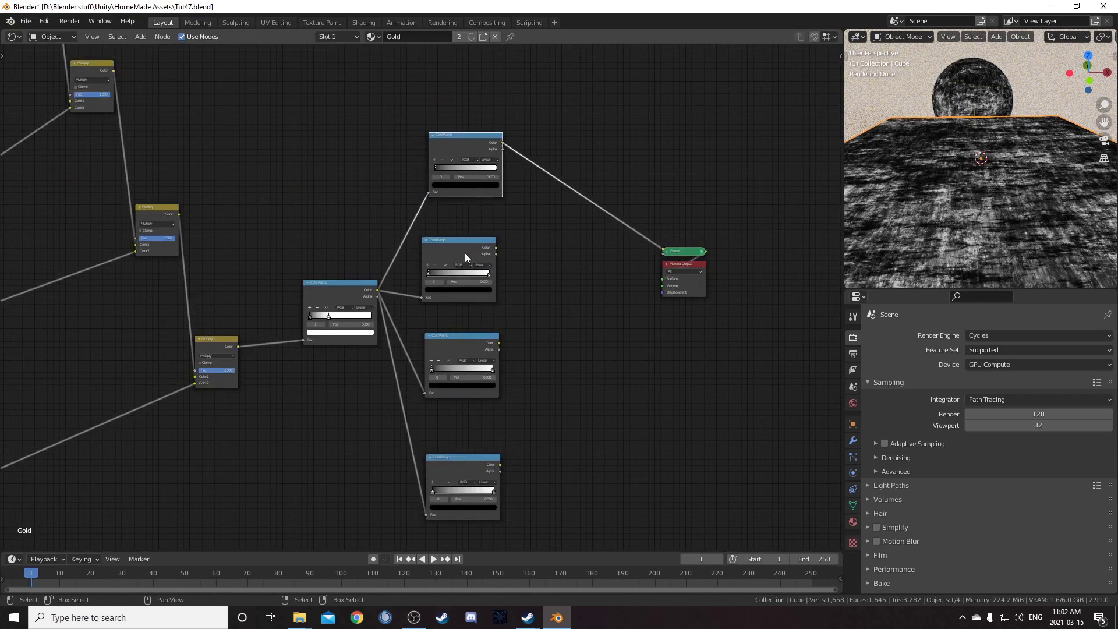
drag(461, 249, 467, 251)
drag(465, 345, 469, 351)
middle_drag(492, 462, 539, 330)
scroll(536, 332, up, 2)
drag(527, 336, 530, 334)
scroll(525, 330, down, 3)
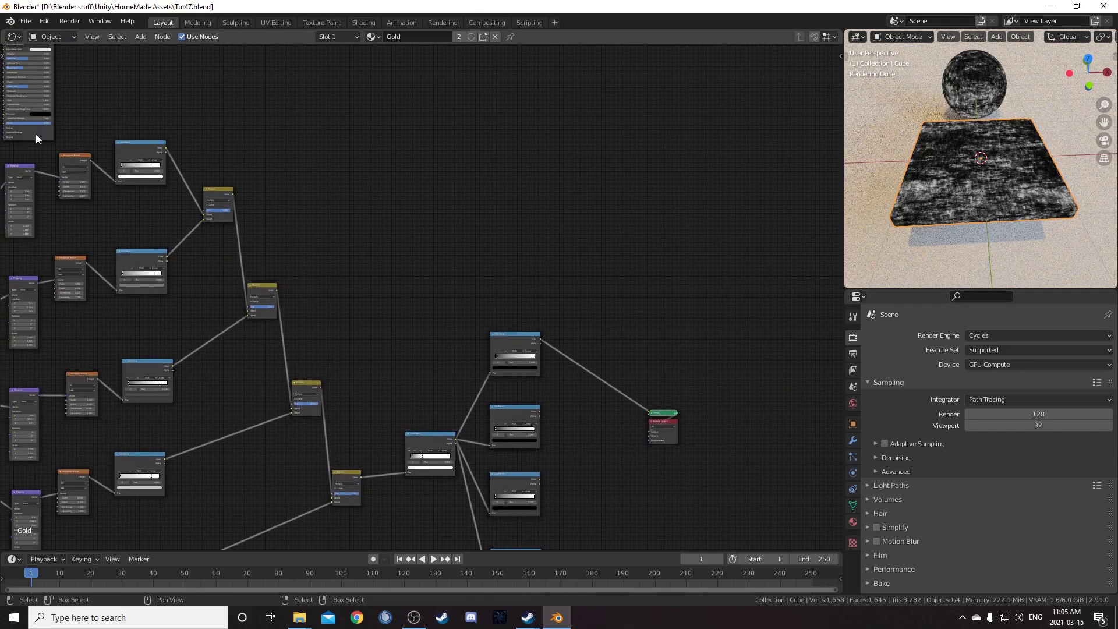
Step: Place the Principled BSDF between the top ColorRamp and the Material Output, and connect its BSDF output to Surface
click(36, 134)
scroll(139, 235, down, 3)
key(g)
click(641, 499)
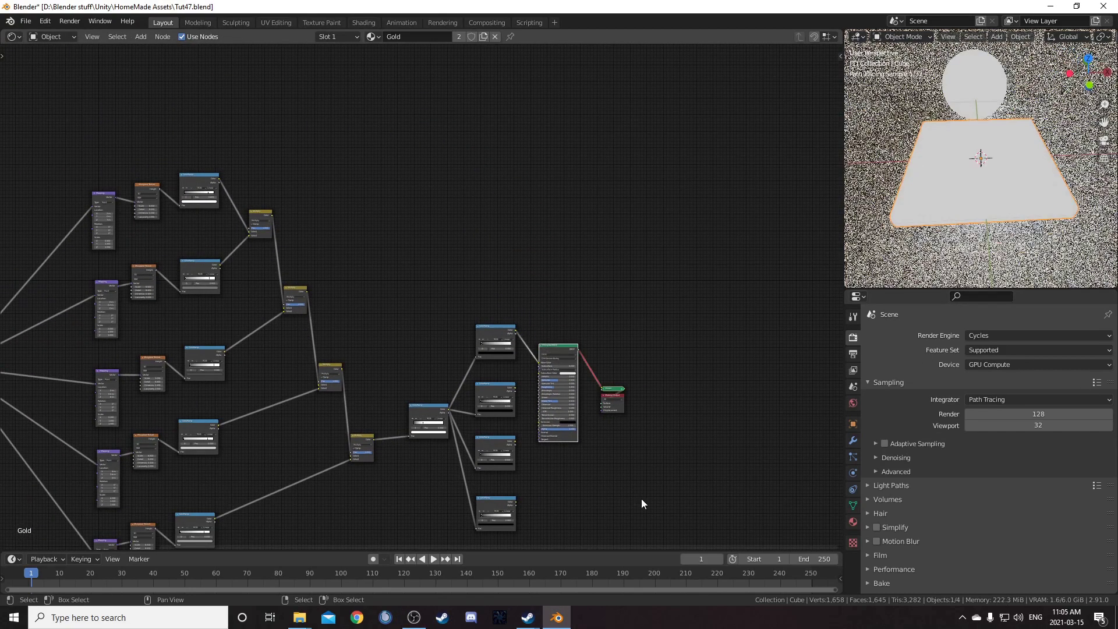
scroll(617, 472, up, 3)
middle_drag(537, 371, 448, 227)
scroll(448, 227, up, 4)
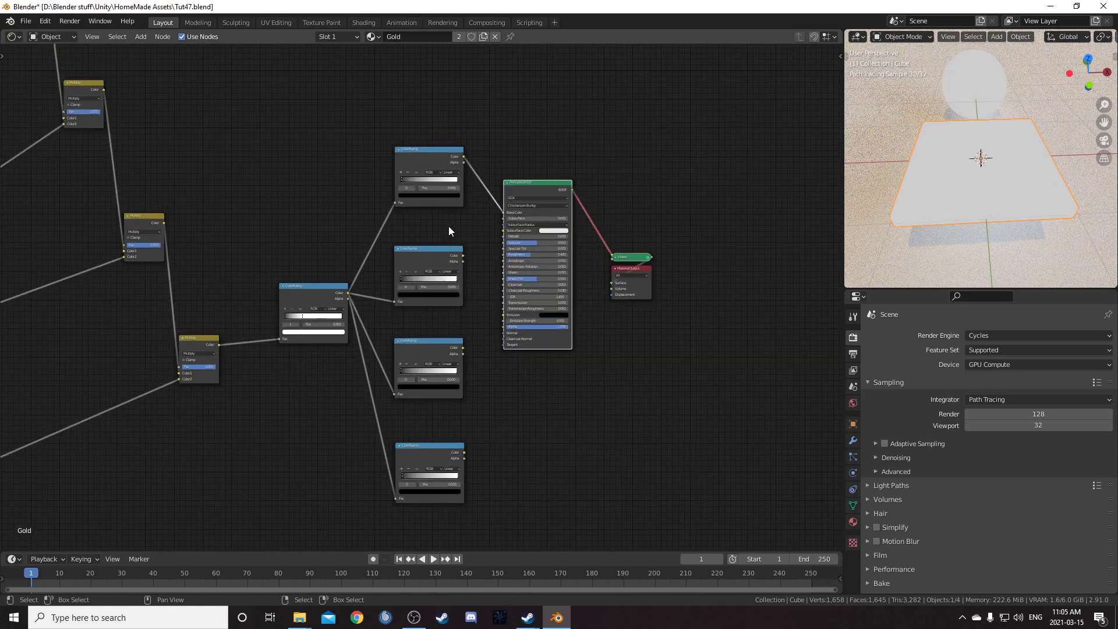
ctrl+shift+click(535, 187)
scroll(534, 238, up, 3)
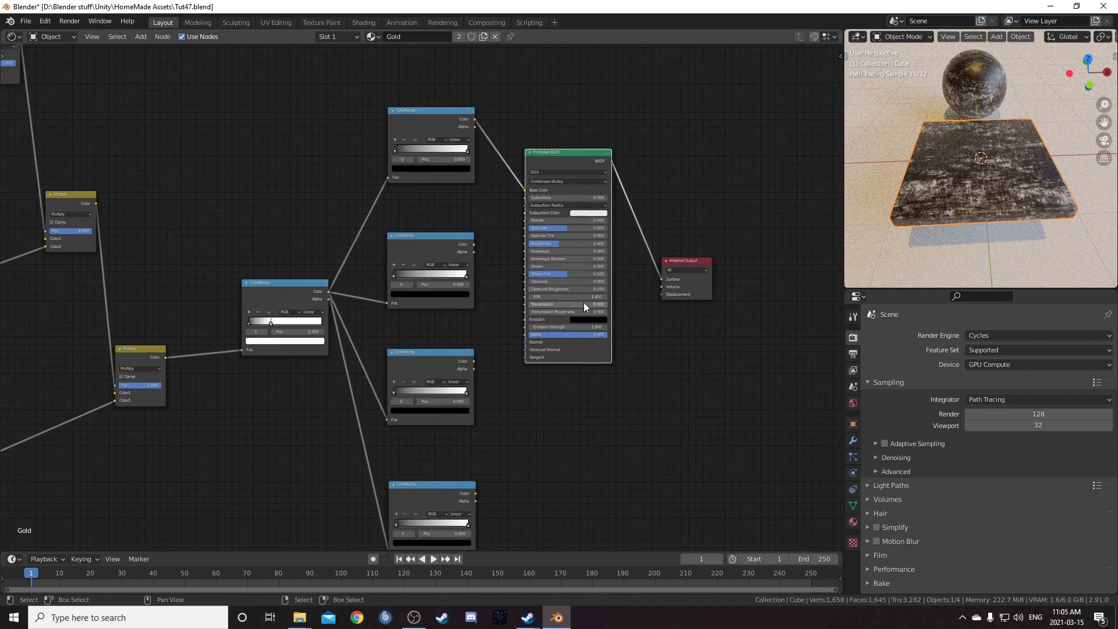
Step: Set the Principled BSDF's Metallic to 1.0
drag(533, 212, 537, 214)
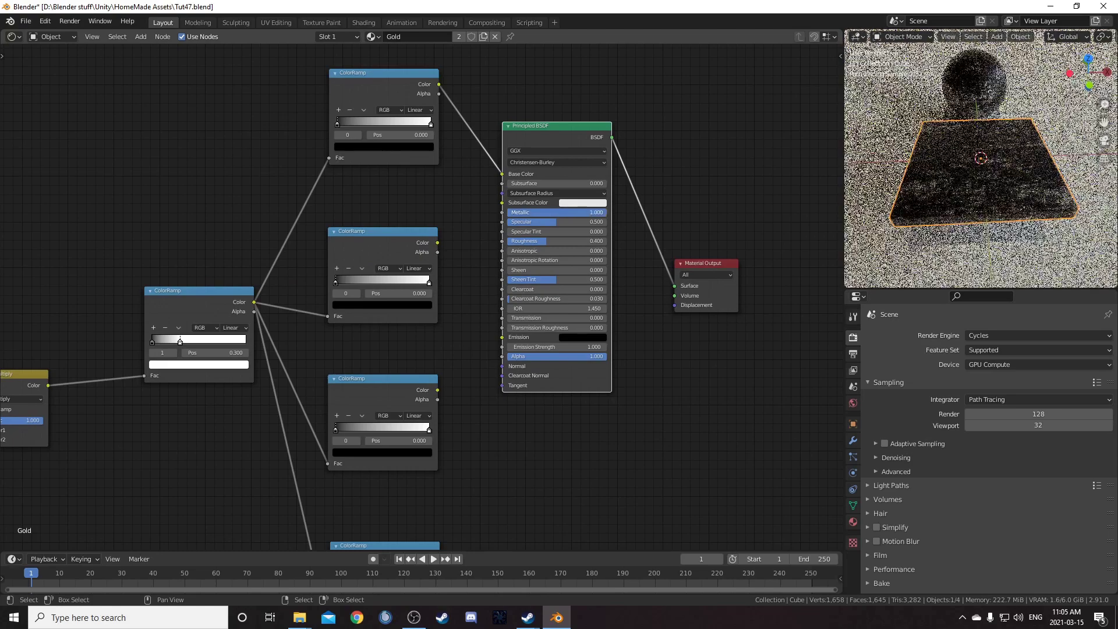
scroll(617, 230, up, 2)
scroll(411, 301, up, 2)
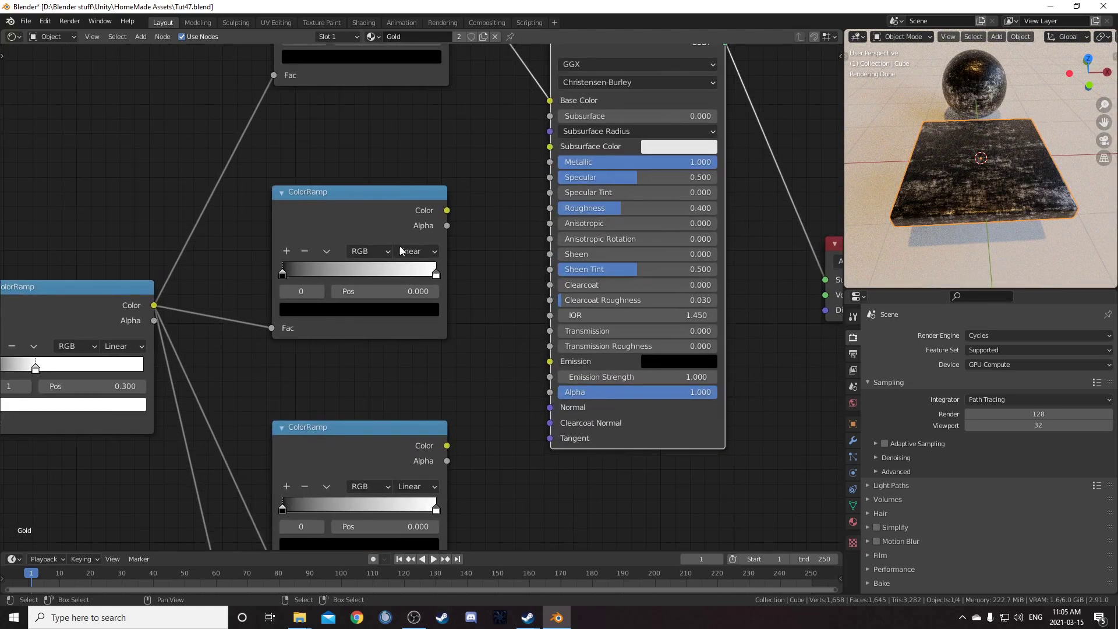
Step: Split the node editor vertically, turn one half into an Image Editor, and narrow it to give the nodes more room
middle_drag(400, 249, 493, 425)
scroll(435, 366, down, 4)
drag(3, 29, 469, 105)
click(11, 36)
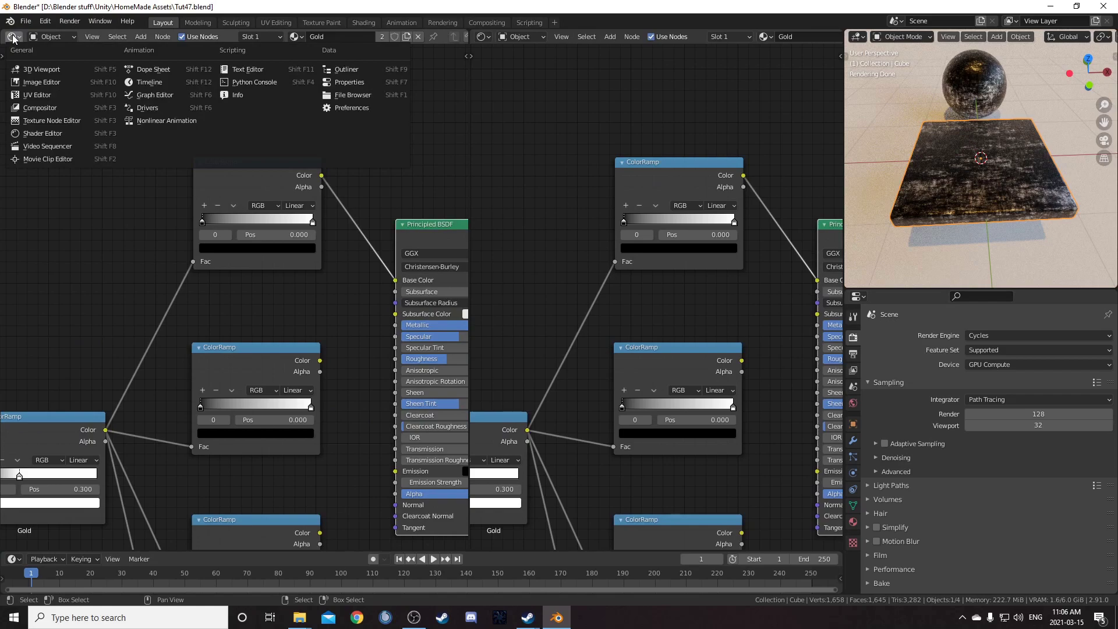
click(42, 82)
drag(466, 113, 323, 107)
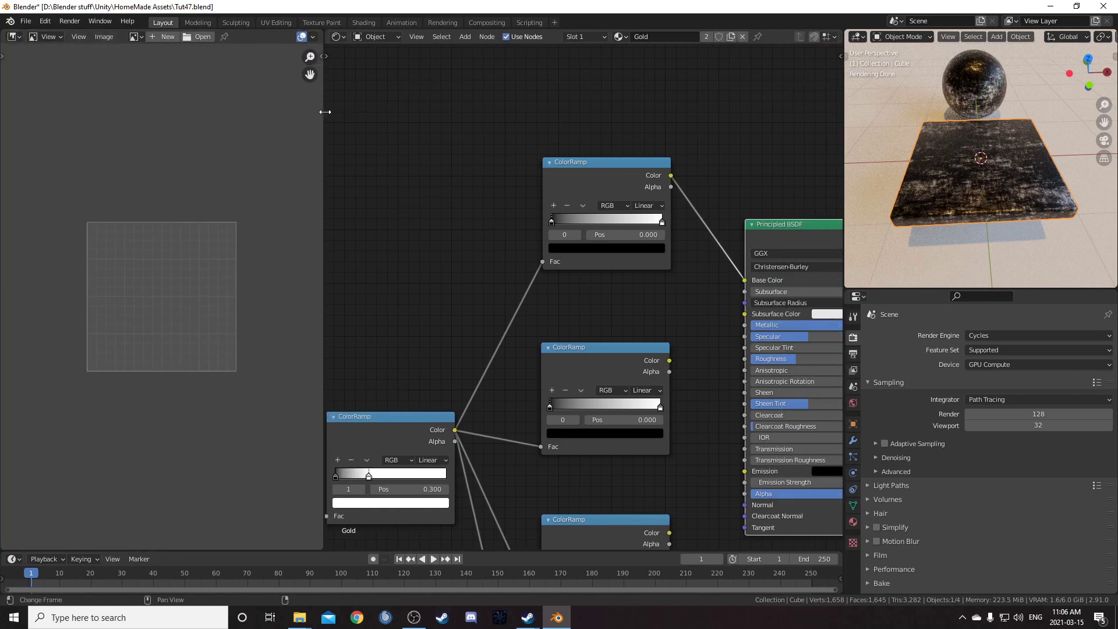
Step: Load the reference photo Gold.jpg into the Image Editor with the gold nugget shown large
key(alt+Tab)
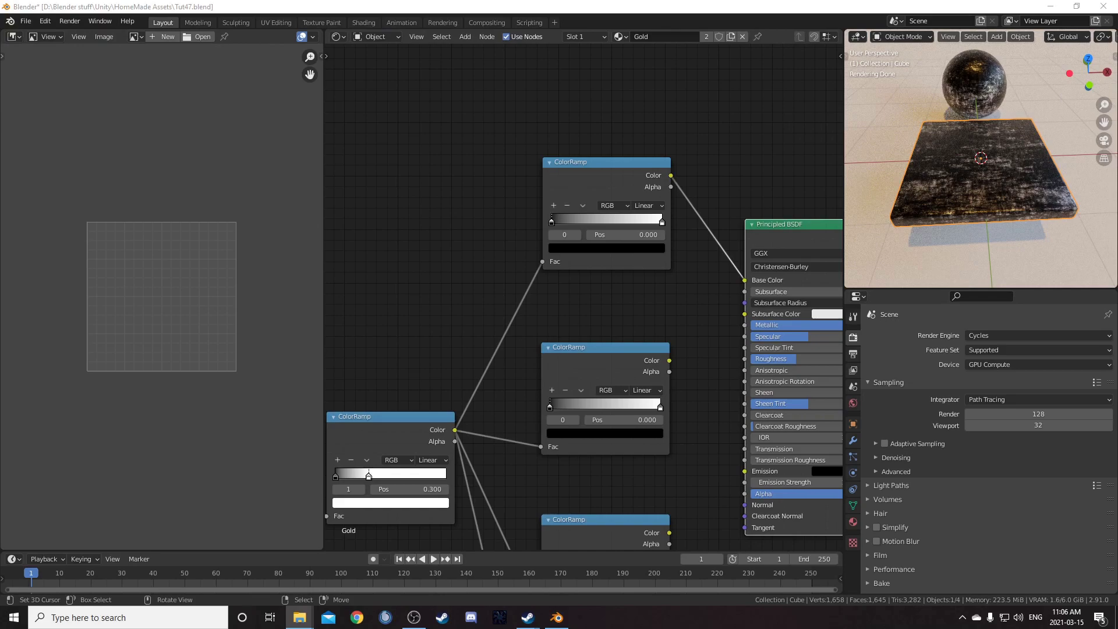
drag(111, 256, 116, 268)
scroll(170, 341, down, 2)
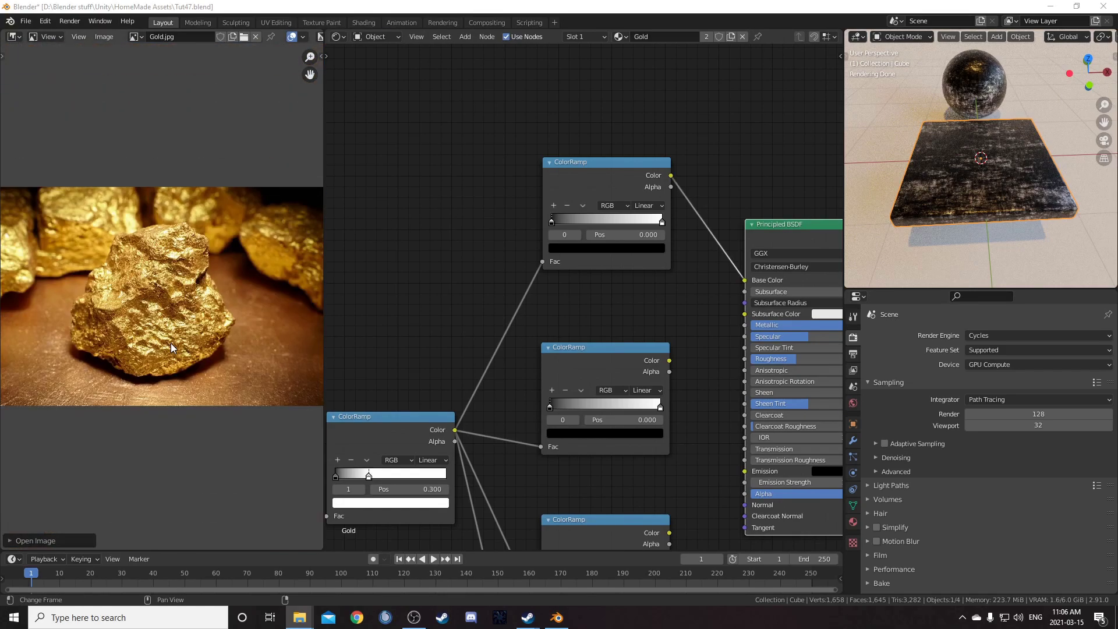
scroll(170, 341, up, 2)
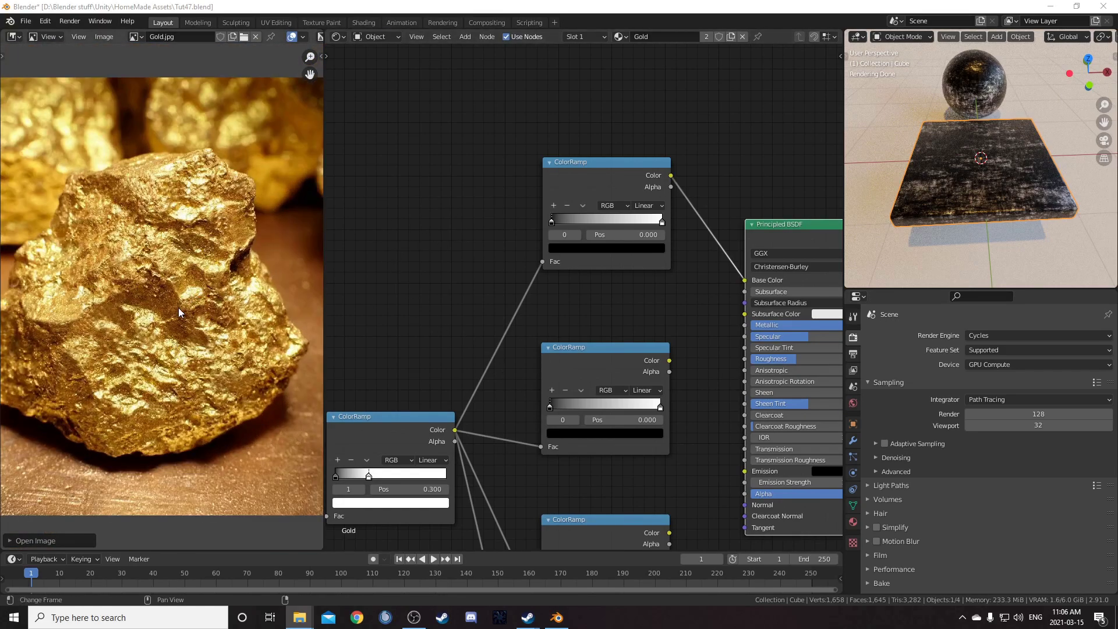
Step: Sample gold tones across the nugget photo into the top ColorRamp with the eyedropper, resampling along different paths to vary the gradient
scroll(178, 308, up, 1)
scroll(524, 291, up, 1)
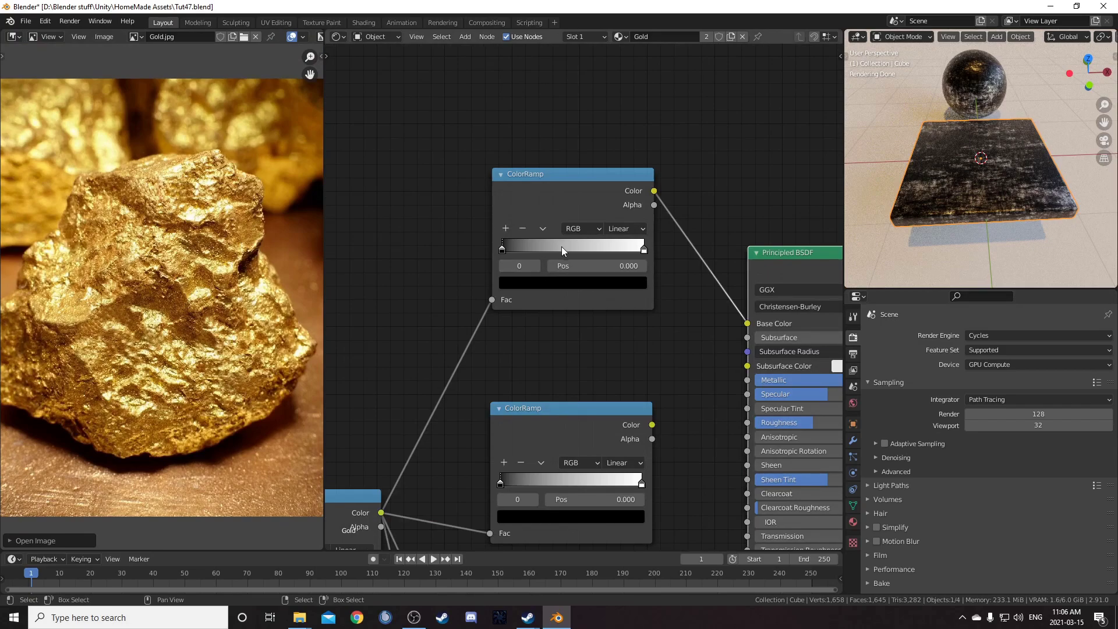
key(e)
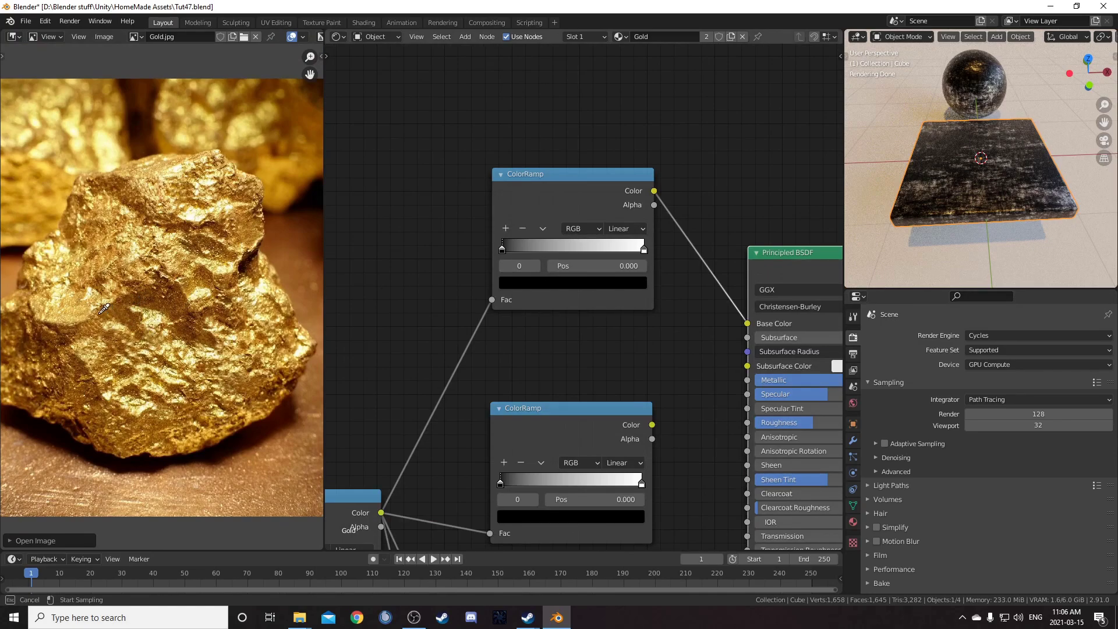
drag(85, 299, 221, 326)
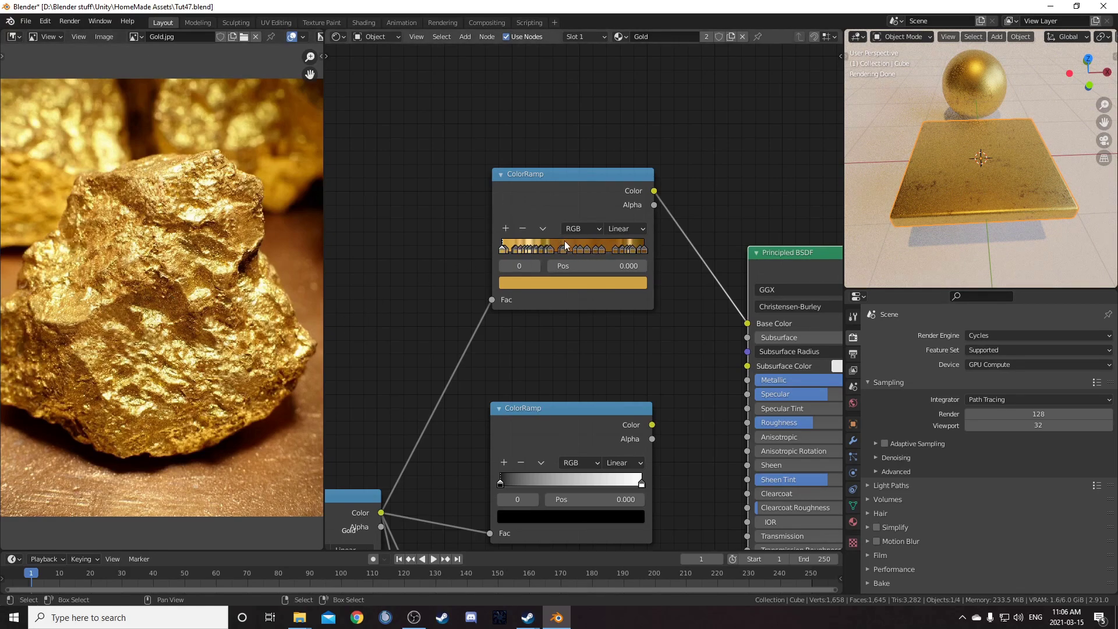
key(e)
drag(106, 299, 233, 285)
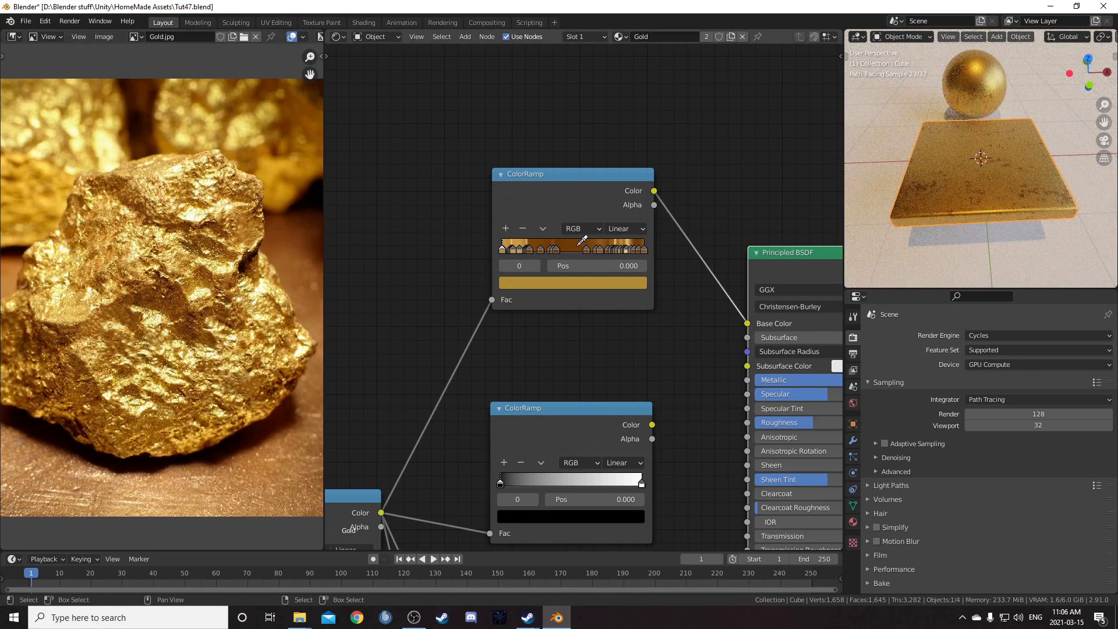
drag(77, 274, 80, 286)
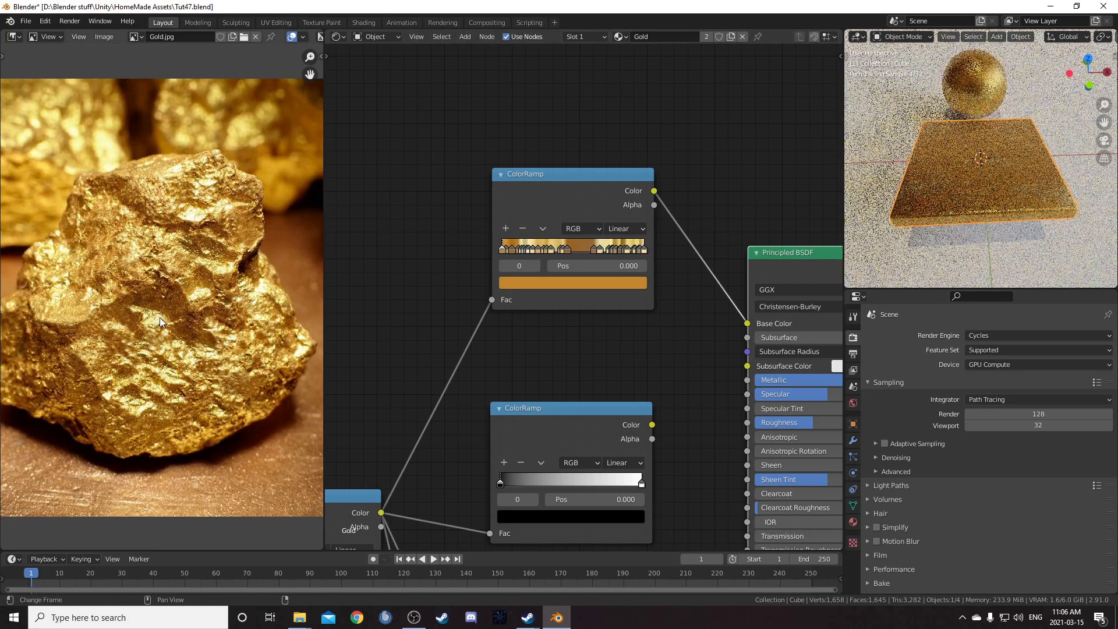
key(e)
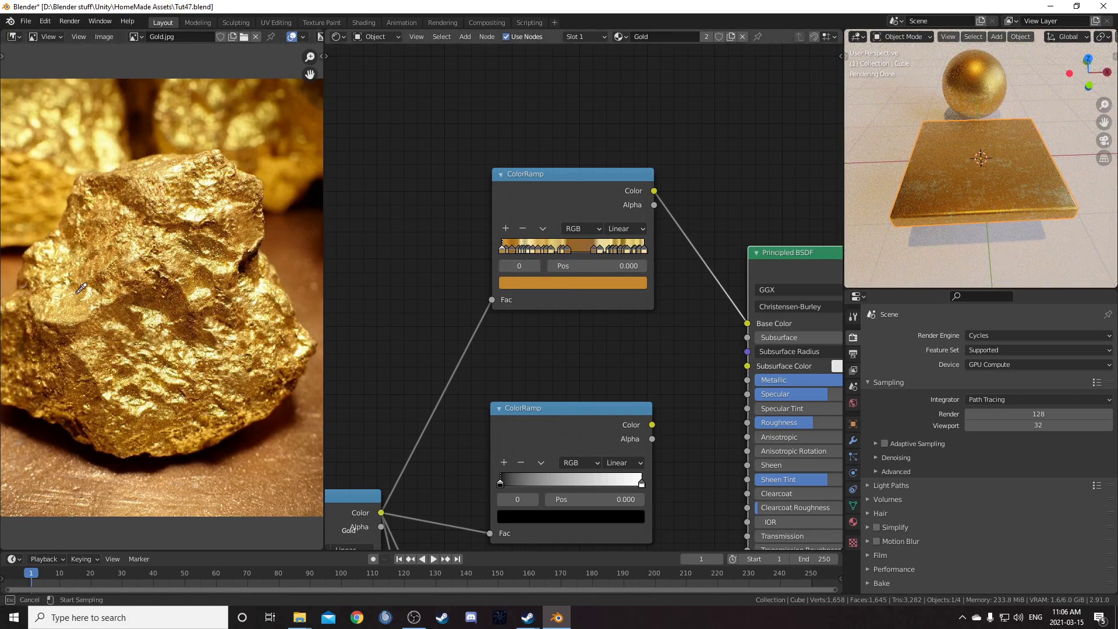
drag(81, 289, 194, 308)
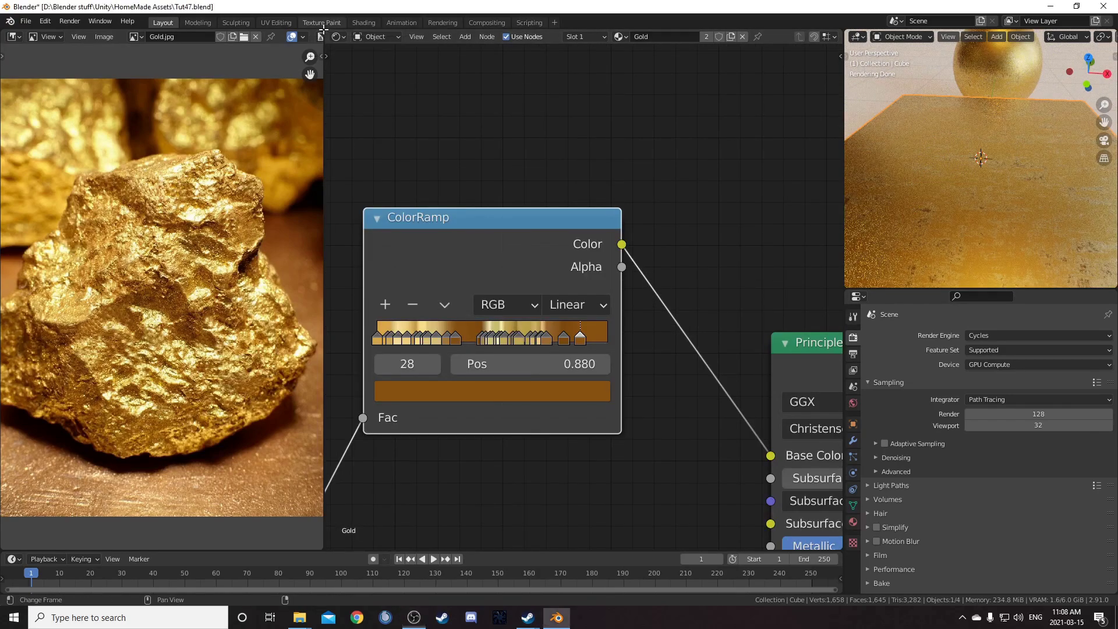
Step: Close the Image Editor area so the node editor takes back its full width
drag(325, 30, 184, 43)
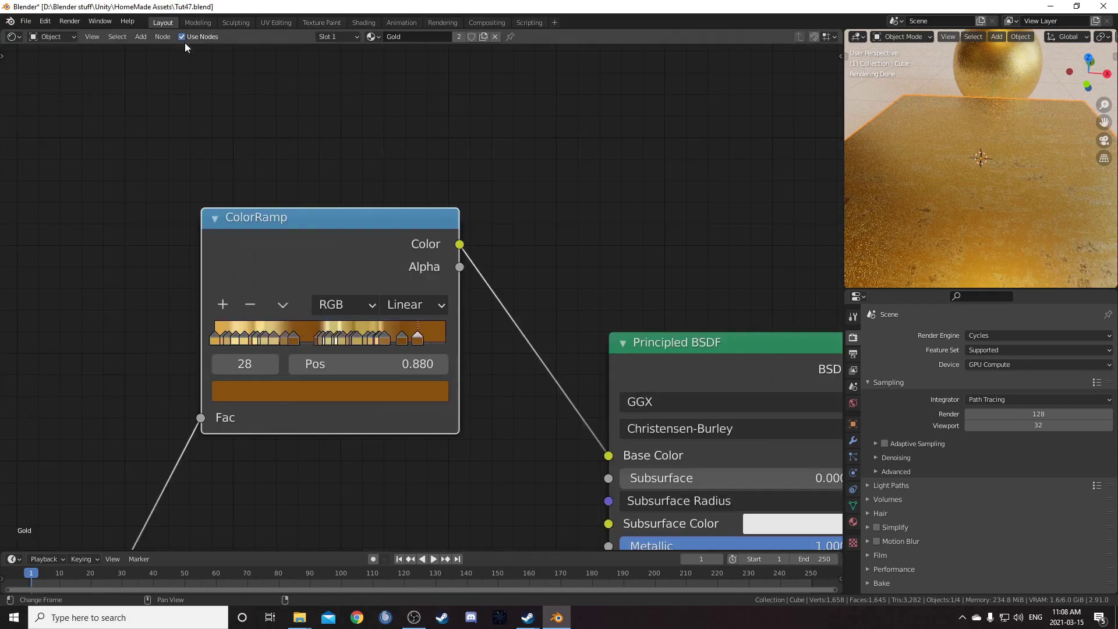
scroll(251, 397, down, 5)
middle_drag(287, 414, 281, 287)
scroll(309, 320, up, 1)
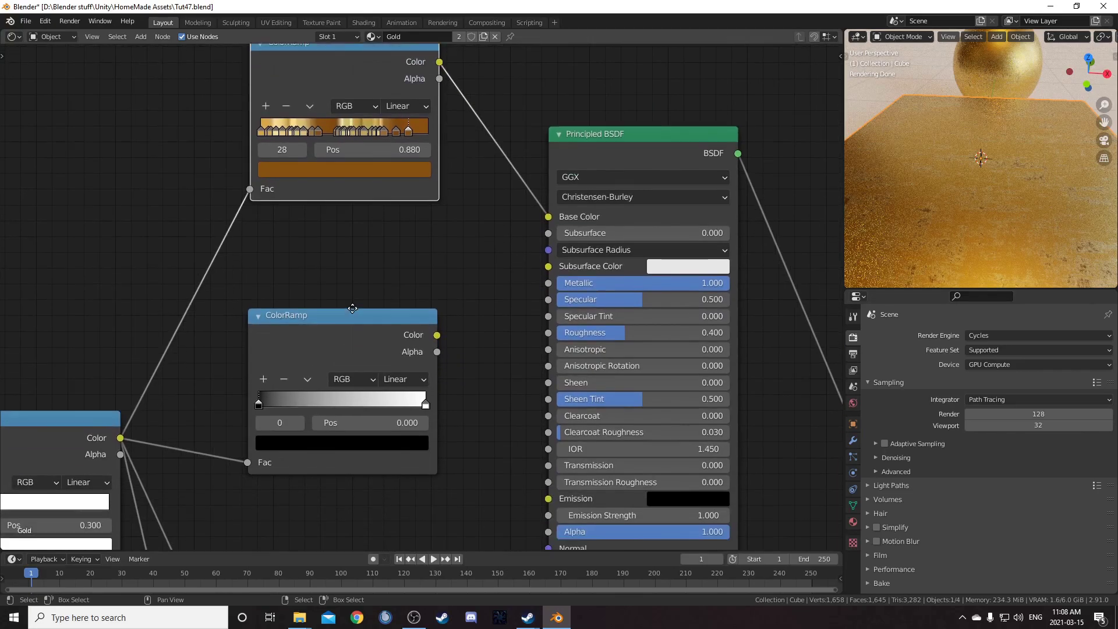
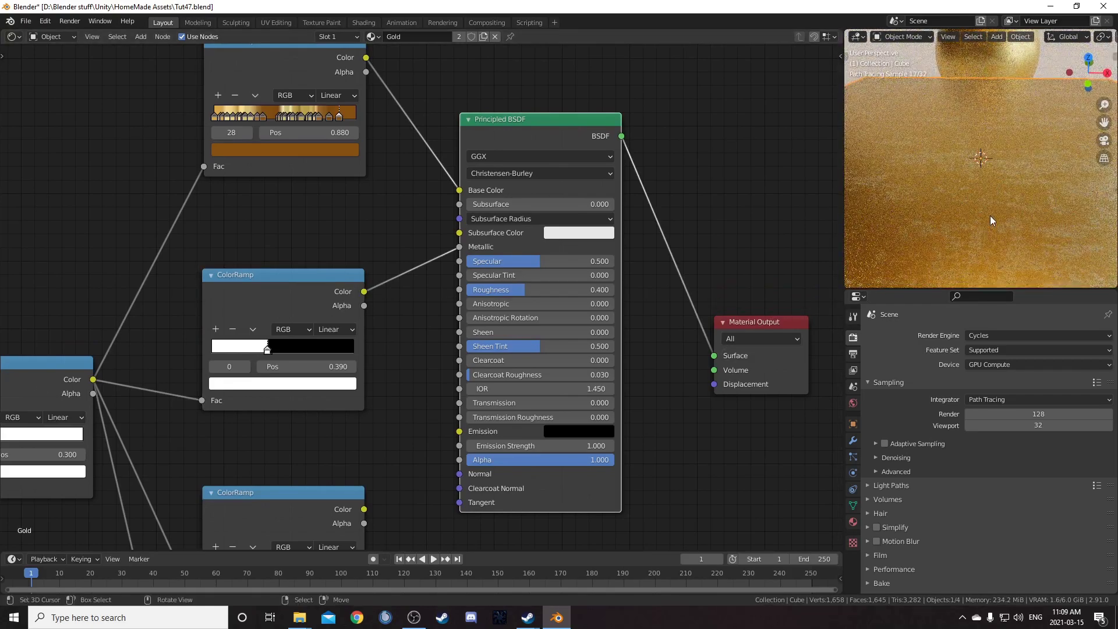
Step: Set the third ColorRamp's first stop to position 0.64 and change its colour from black to mid-grey
scroll(411, 420, down, 2)
middle_drag(338, 536, 411, 326)
scroll(411, 421, up, 2)
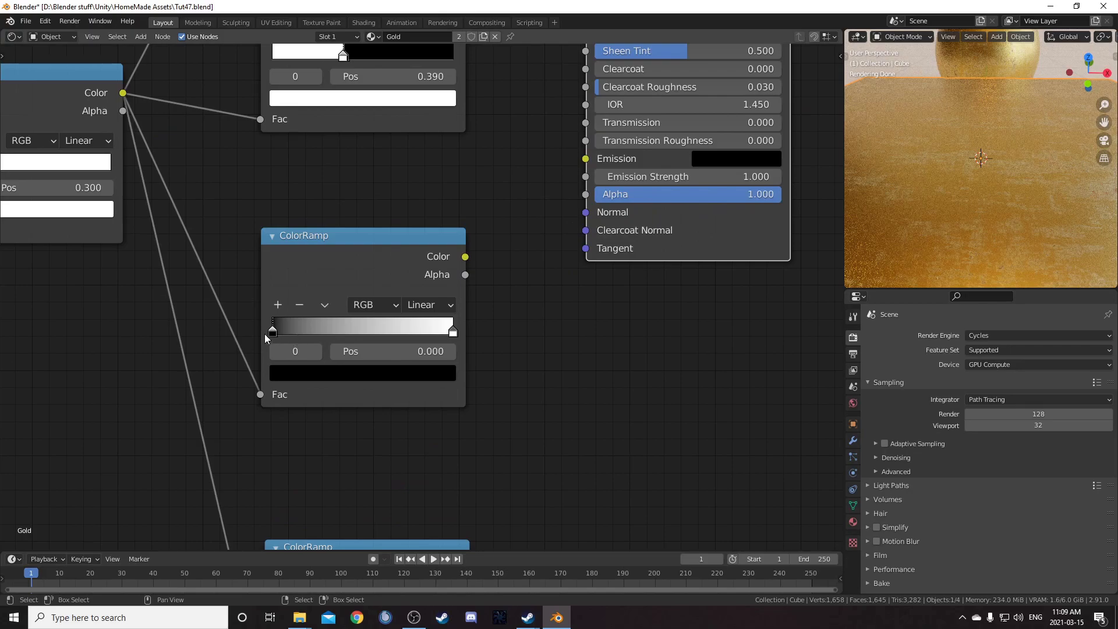
click(374, 351)
key(Return)
click(354, 365)
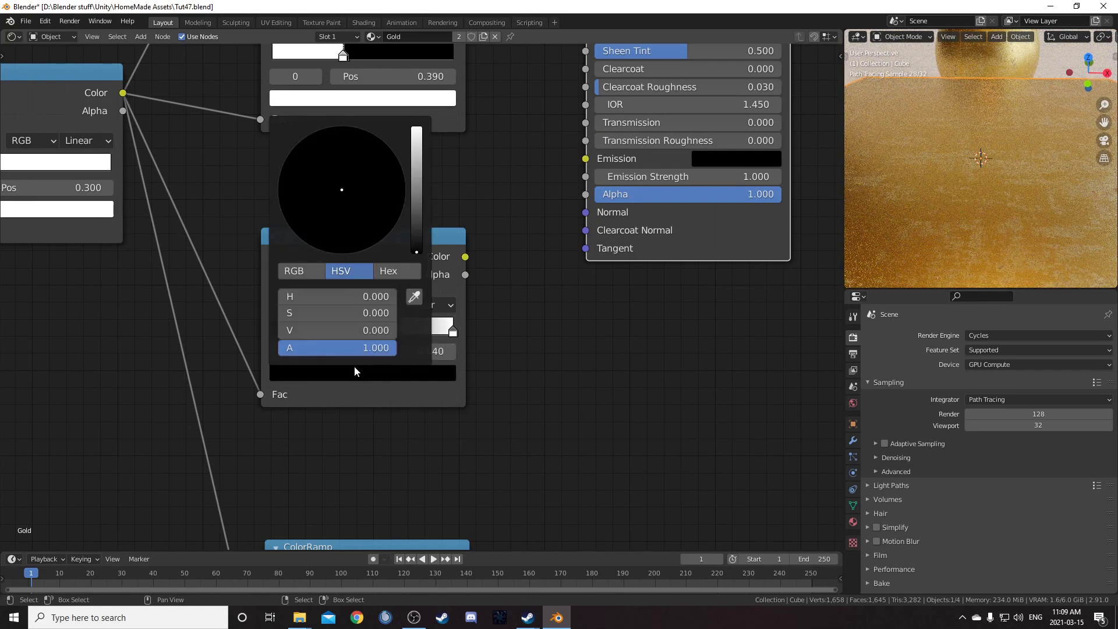
click(365, 332)
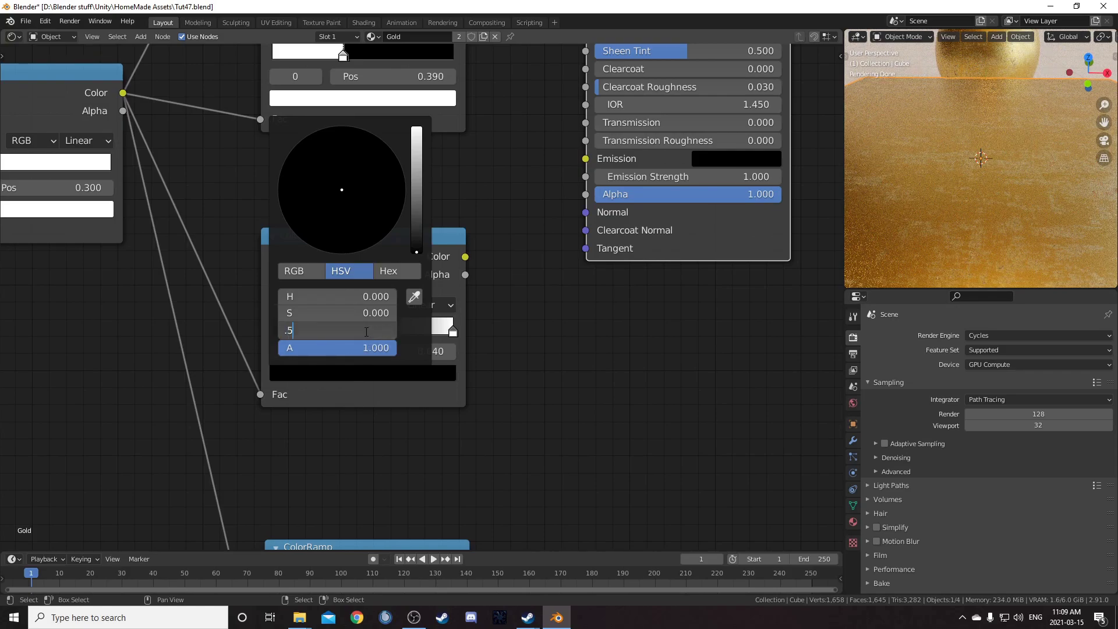
text(.5)
key(Return)
Step: Link the third ColorRamp's Color output to the Principled BSDF's Roughness, and move the shader node lower beside the ramps
scroll(584, 253, down, 3)
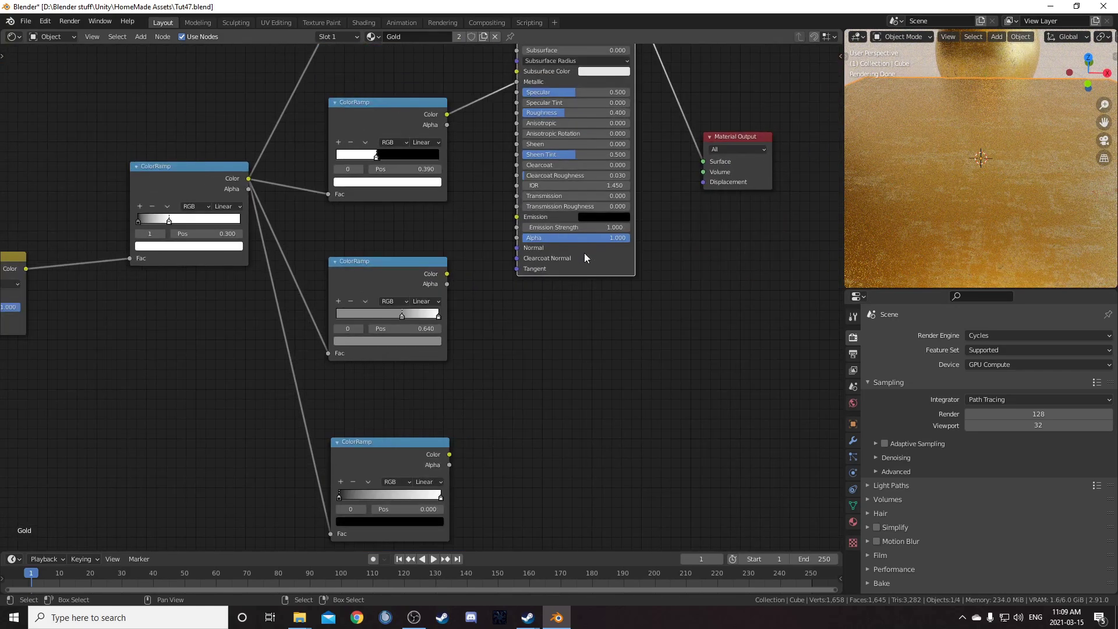
middle_drag(584, 253, 579, 351)
drag(442, 371, 512, 211)
drag(571, 99, 583, 247)
Step: Add a Bump node beside the fourth ColorRamp and link the ramp's Color output to the Bump's Height
middle_drag(557, 513, 563, 296)
scroll(553, 355, down, 3)
middle_drag(554, 400, 655, 311)
key(shift+a)
click(659, 318)
text(bump)
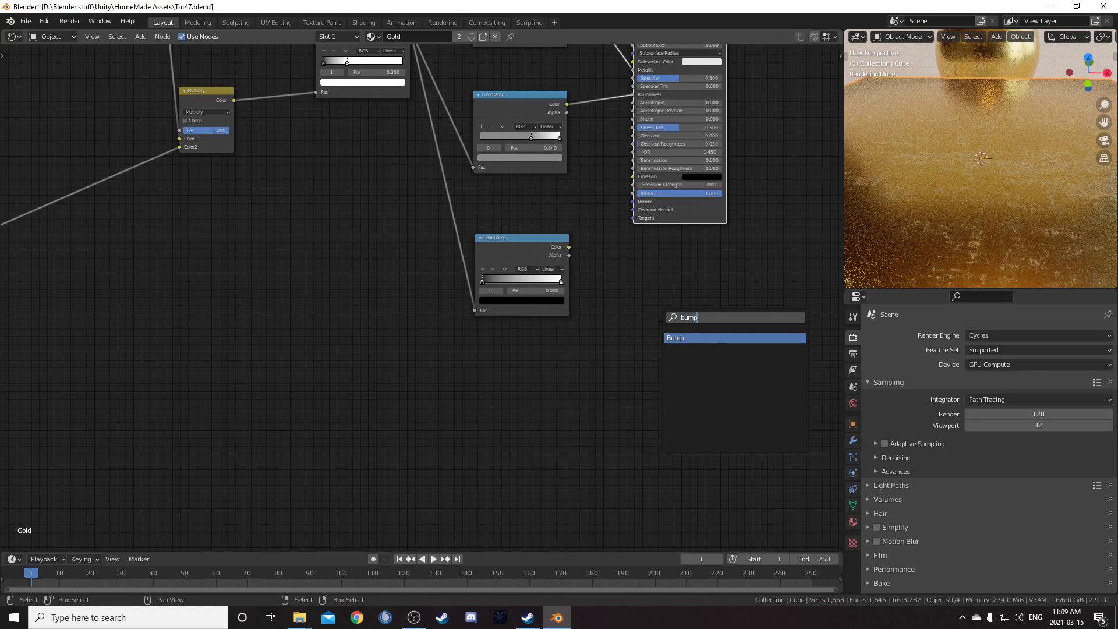
key(Return)
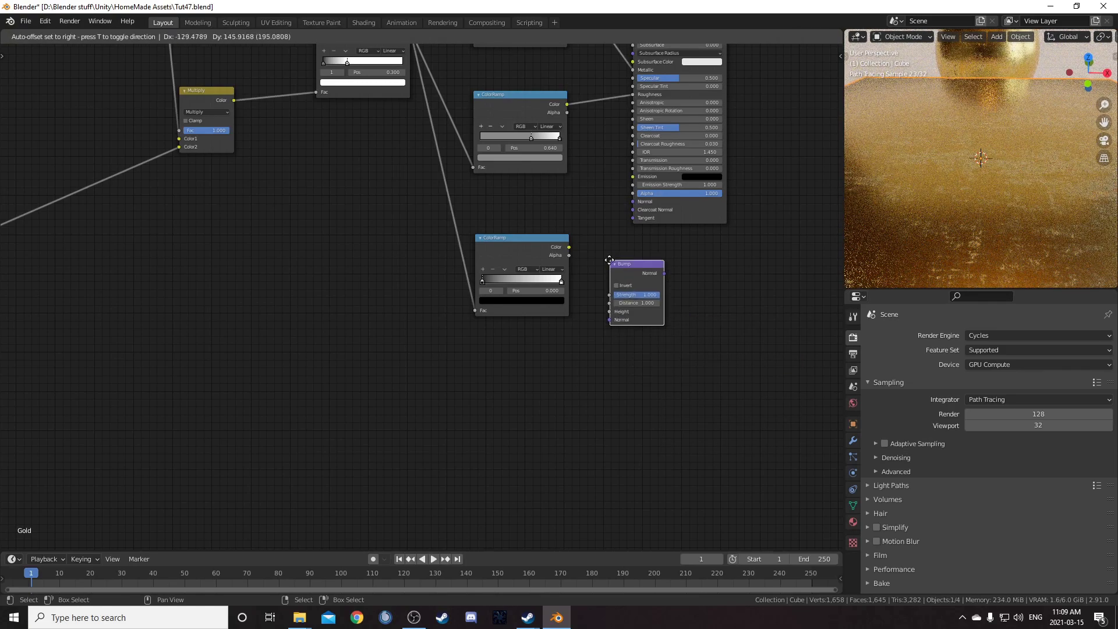
click(602, 257)
drag(568, 246, 603, 307)
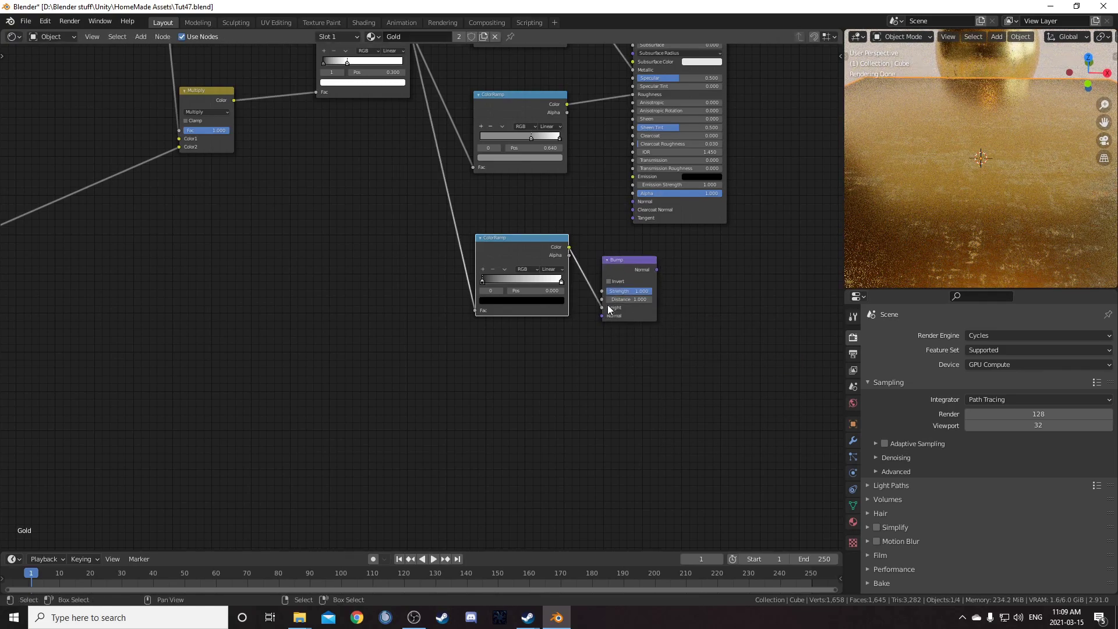
Step: Shift the Principled BSDF and Material Output farther from the ColorRamps, and move the Bump node up into the gap
middle_drag(672, 117, 583, 214)
click(591, 99)
drag(581, 71, 728, 134)
key(g)
click(14, 148)
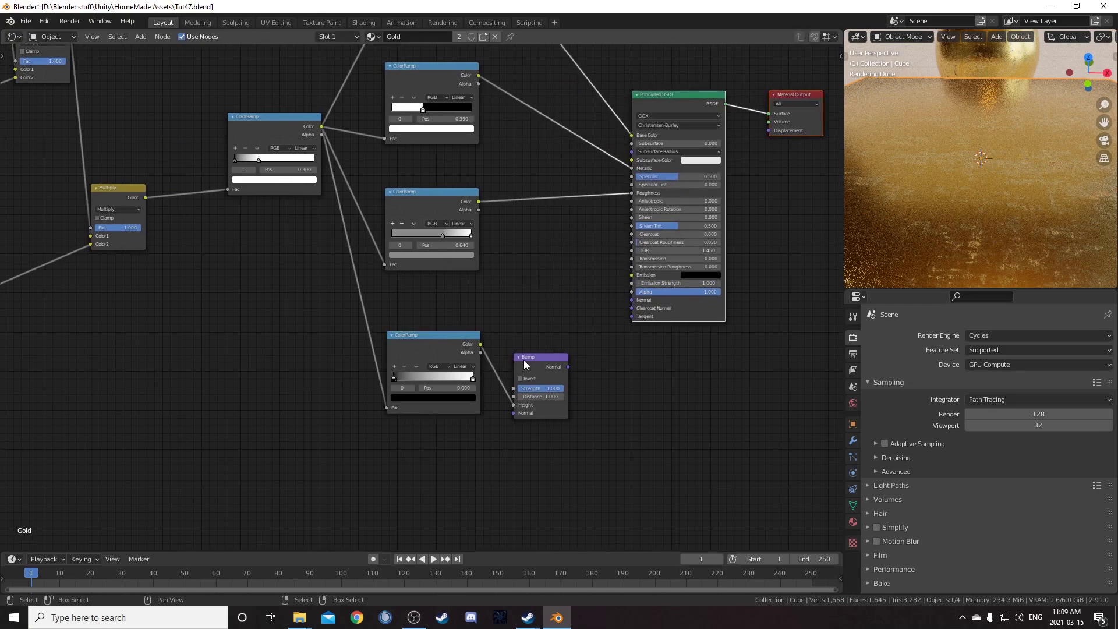
drag(523, 360, 532, 264)
scroll(439, 385, up, 2)
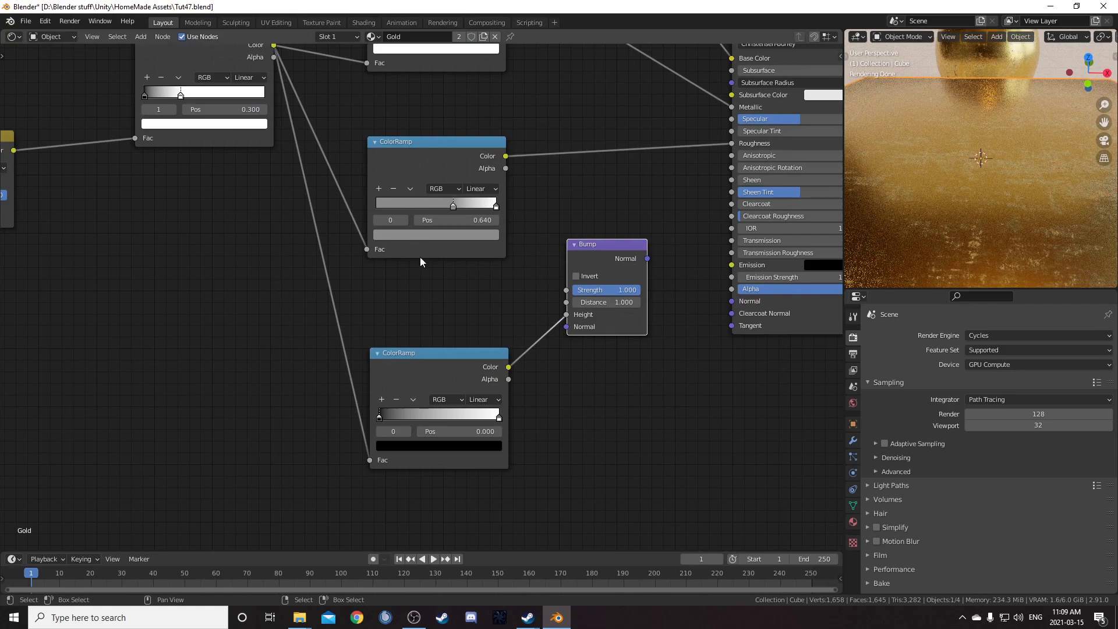
Step: Set the fourth ColorRamp's first stop to position 0.64 with an HSV value of 0.55
drag(432, 358, 423, 339)
key(KP_Decimal)
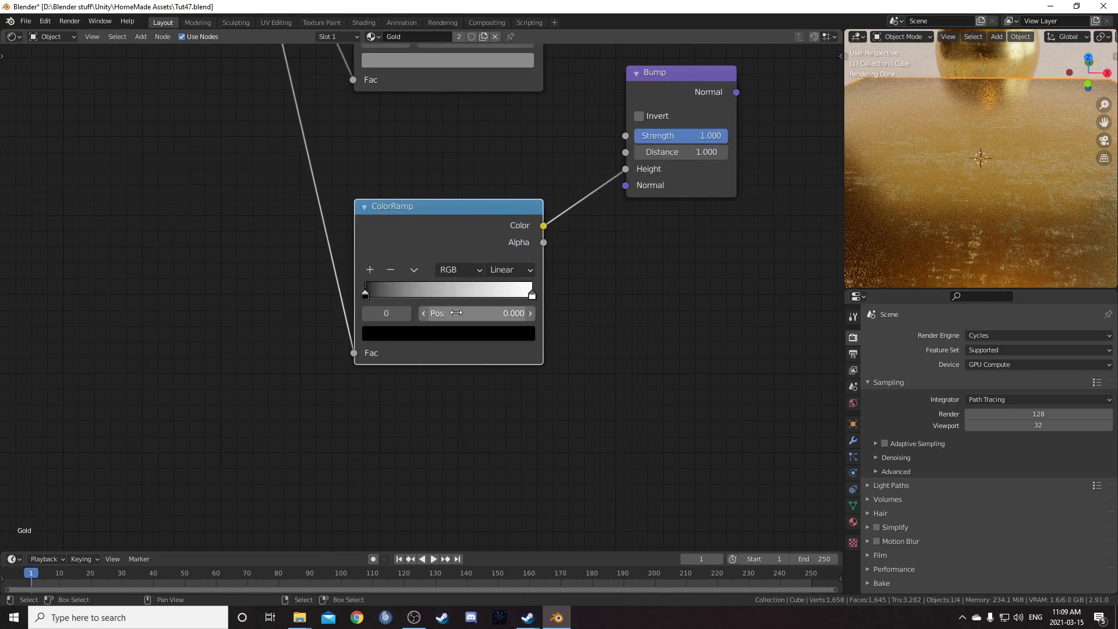
click(459, 310)
text(.64)
key(Return)
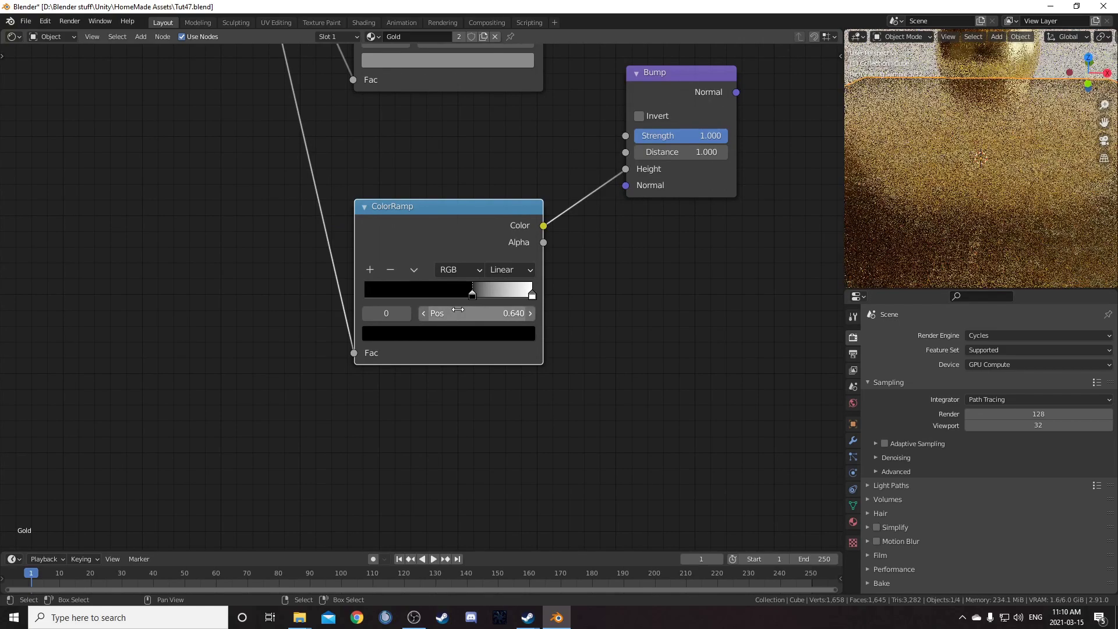
click(446, 334)
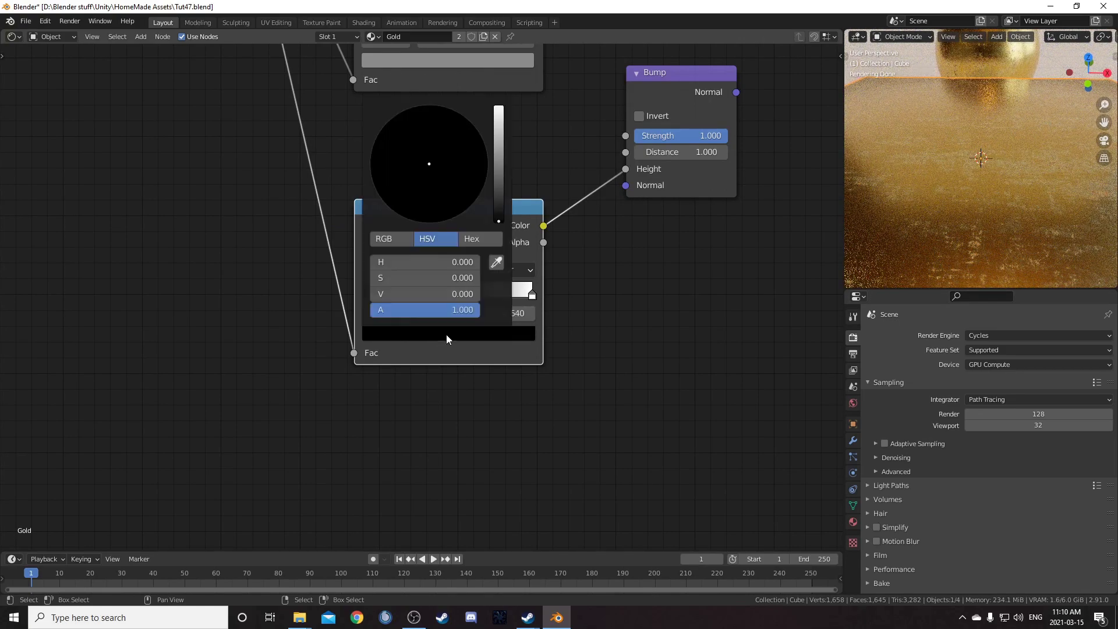
click(461, 292)
text(.5)
key(Return)
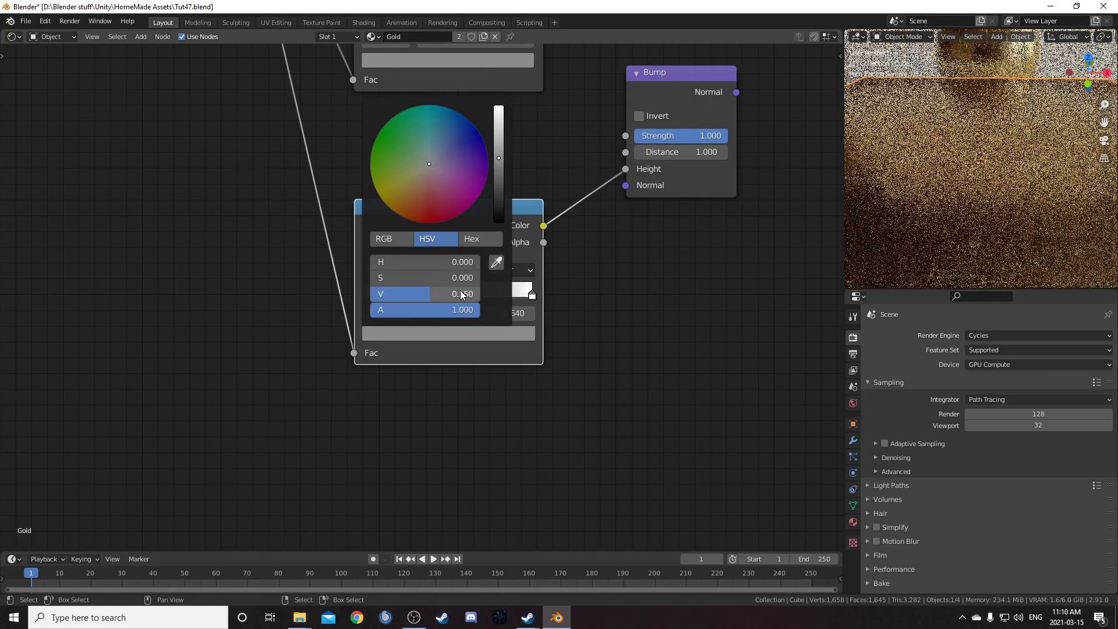
Step: Set the Bump node's Strength to 0.5
middle_drag(718, 286, 553, 400)
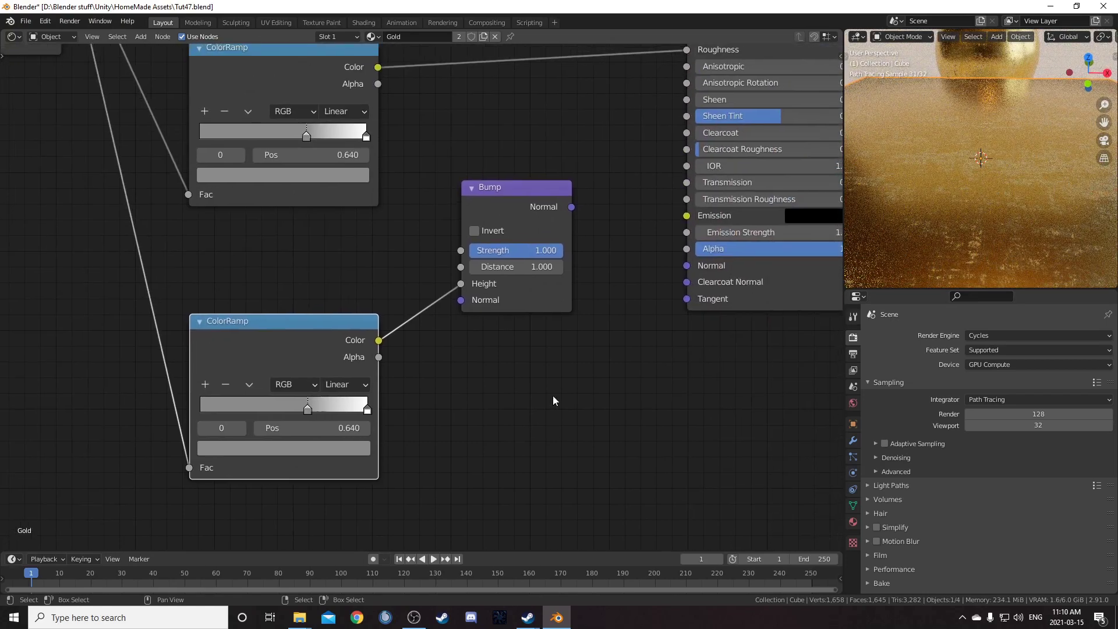
click(518, 251)
text(.5)
key(Return)
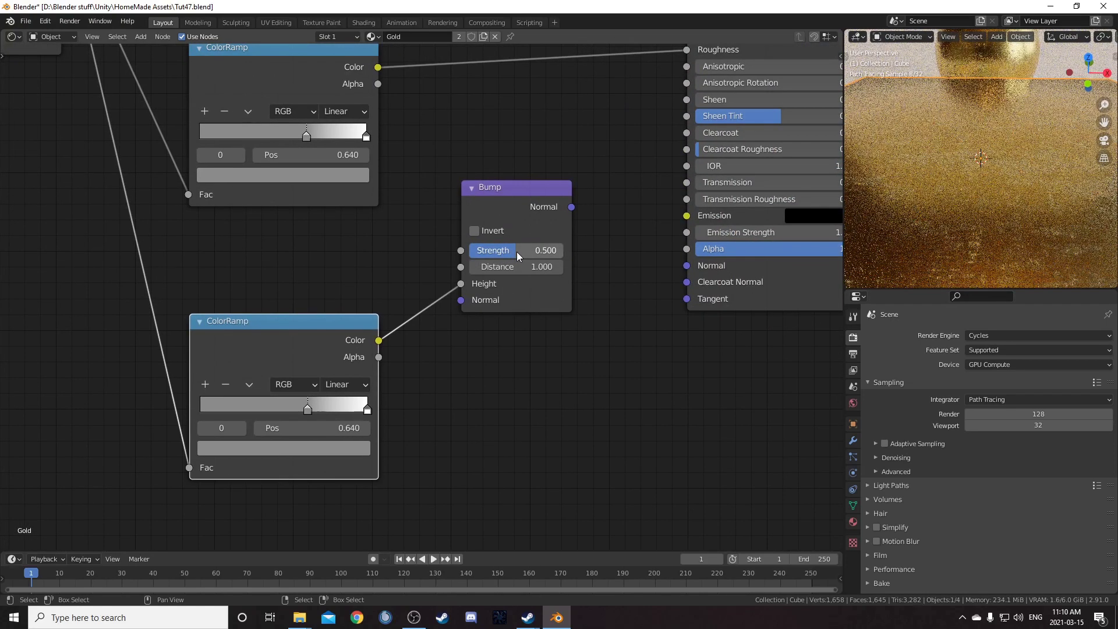
Step: Link the Bump node's Normal output to the Principled BSDF's Normal input
drag(572, 207, 686, 266)
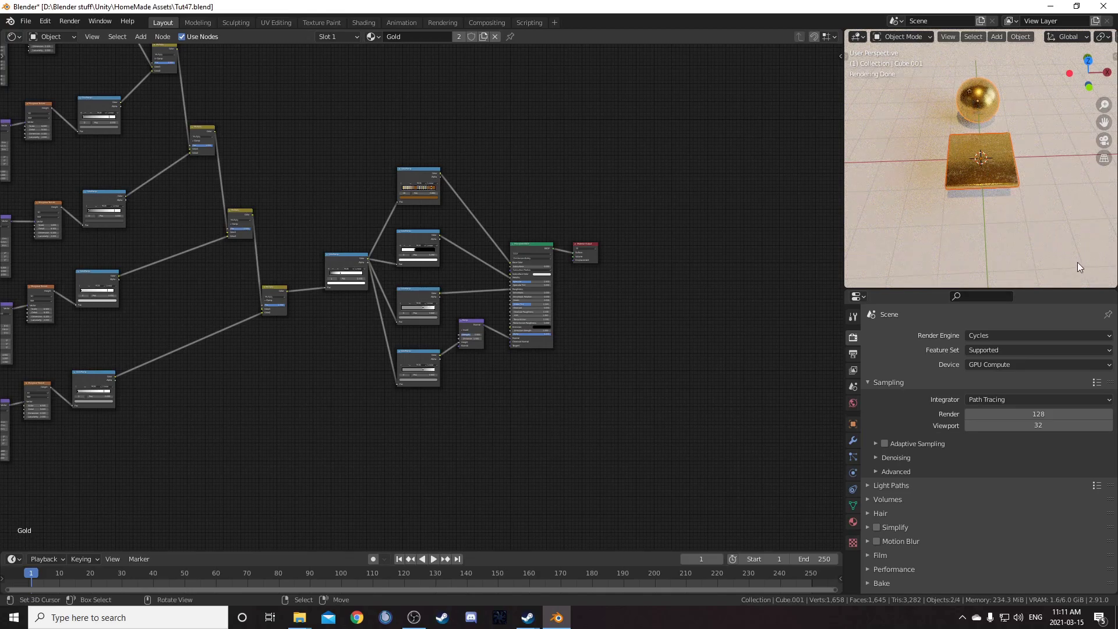
Step: Duplicate the selected gold sphere and slab along the X axis, placing the copies beside the originals
middle_drag(1077, 262, 1034, 256)
key(shift+d)
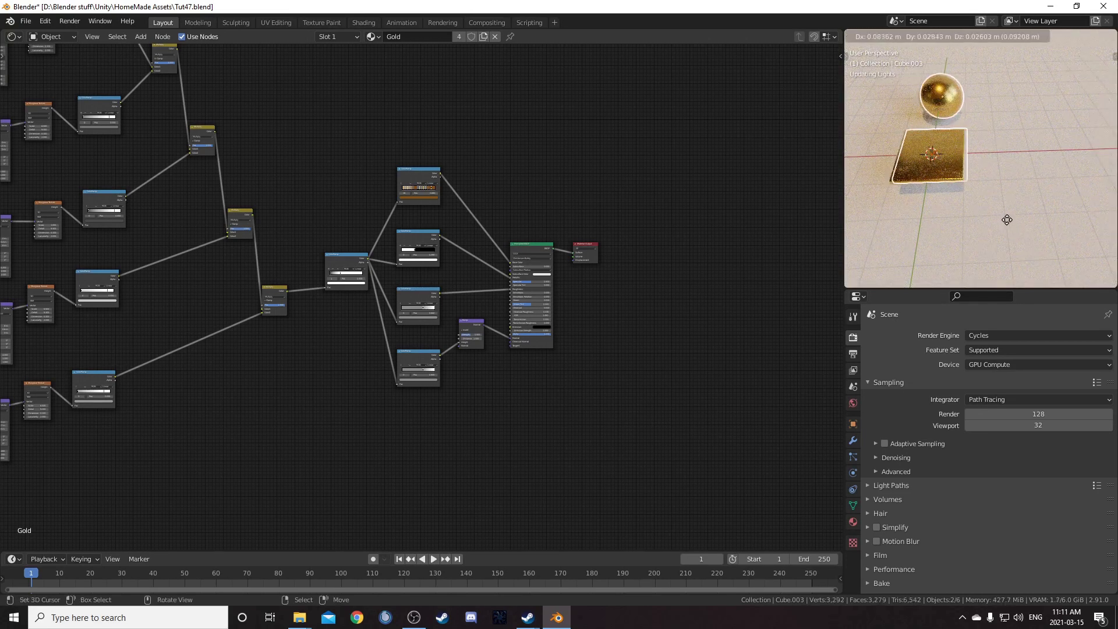
key(x)
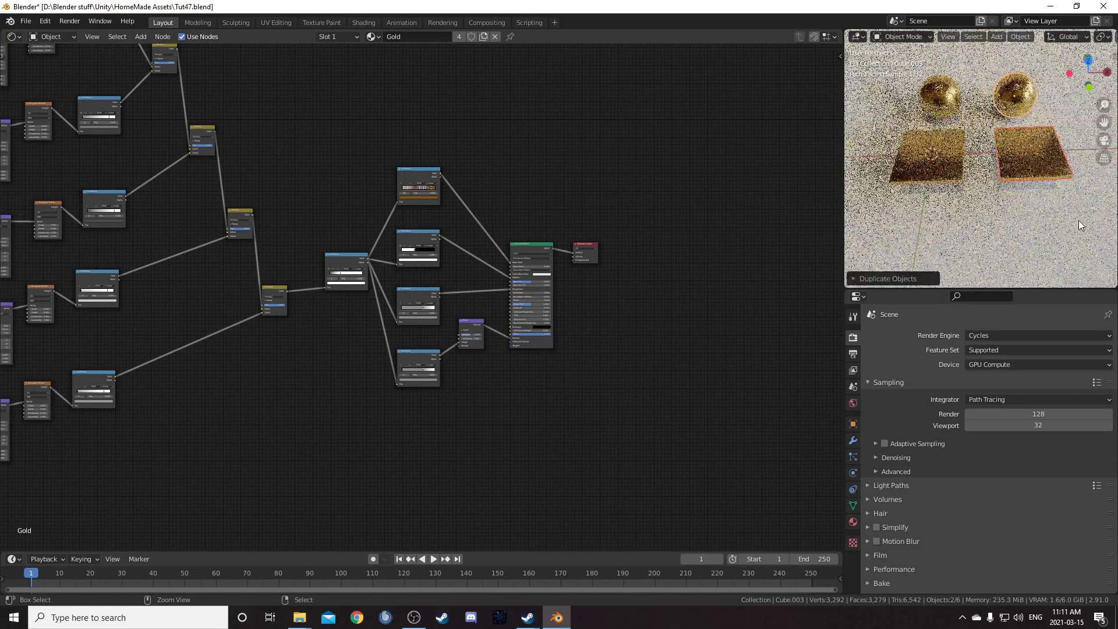
click(1079, 220)
Step: Give the duplicated sphere its own copy of the Gold material and name it GoldDisp1
right_click(1015, 130)
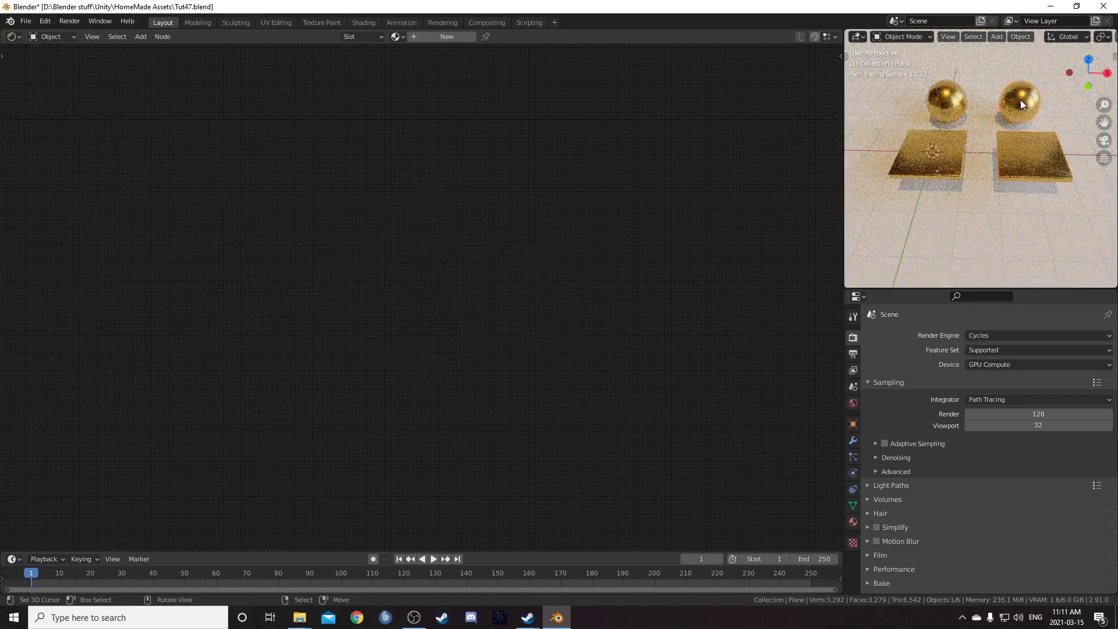
right_click(1014, 105)
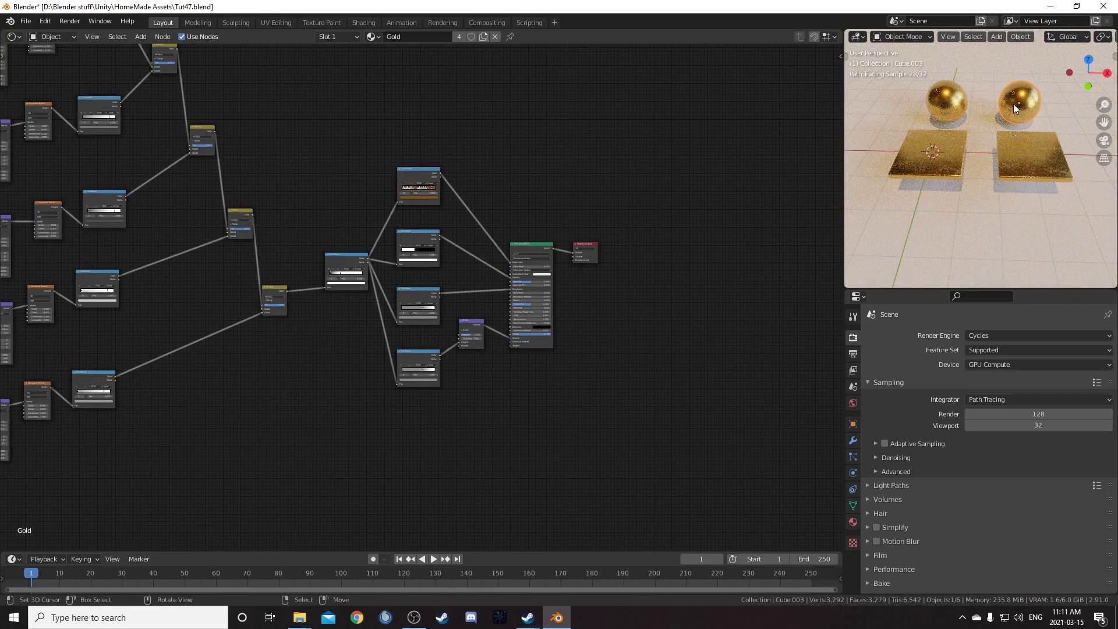
click(481, 36)
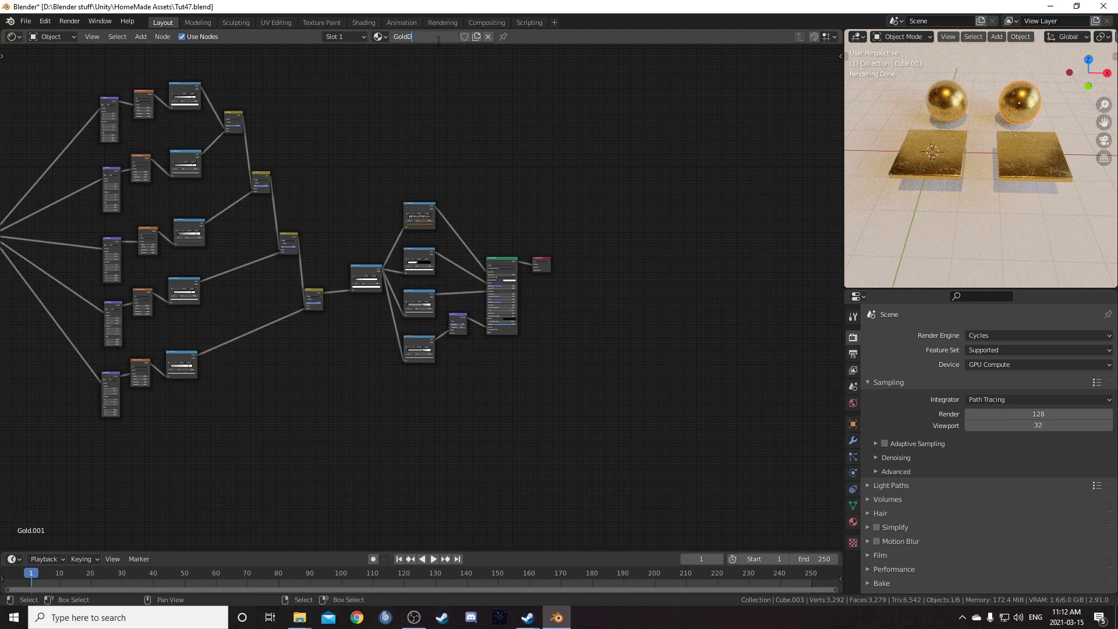
key(Return)
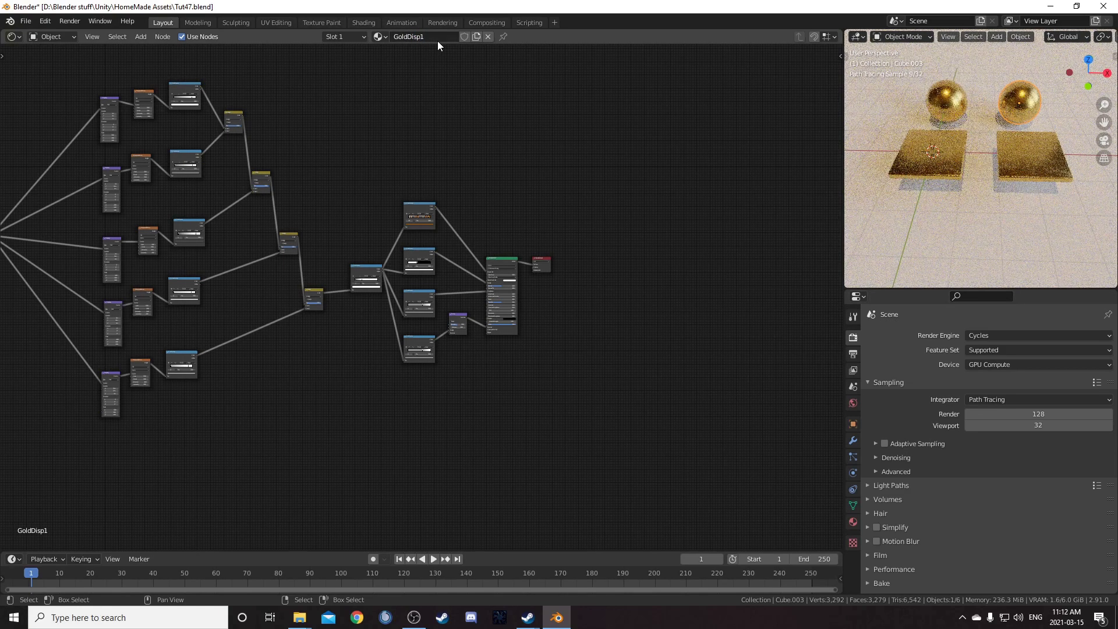
Step: Give the duplicated slab its own copy of the Gold material and name it GoldDisp2
click(1046, 145)
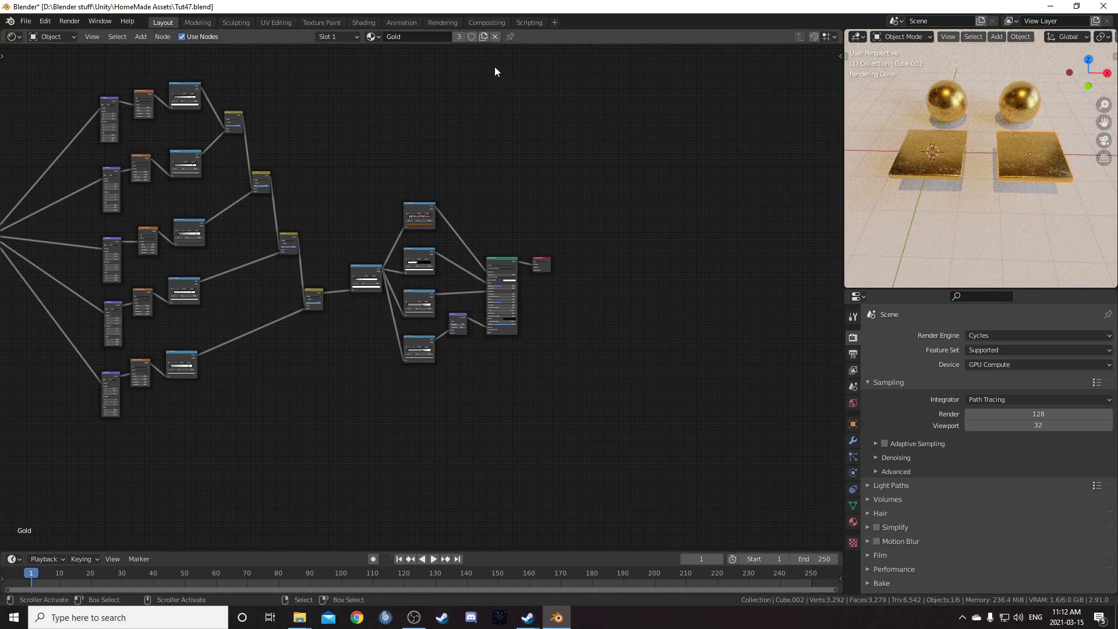
click(484, 36)
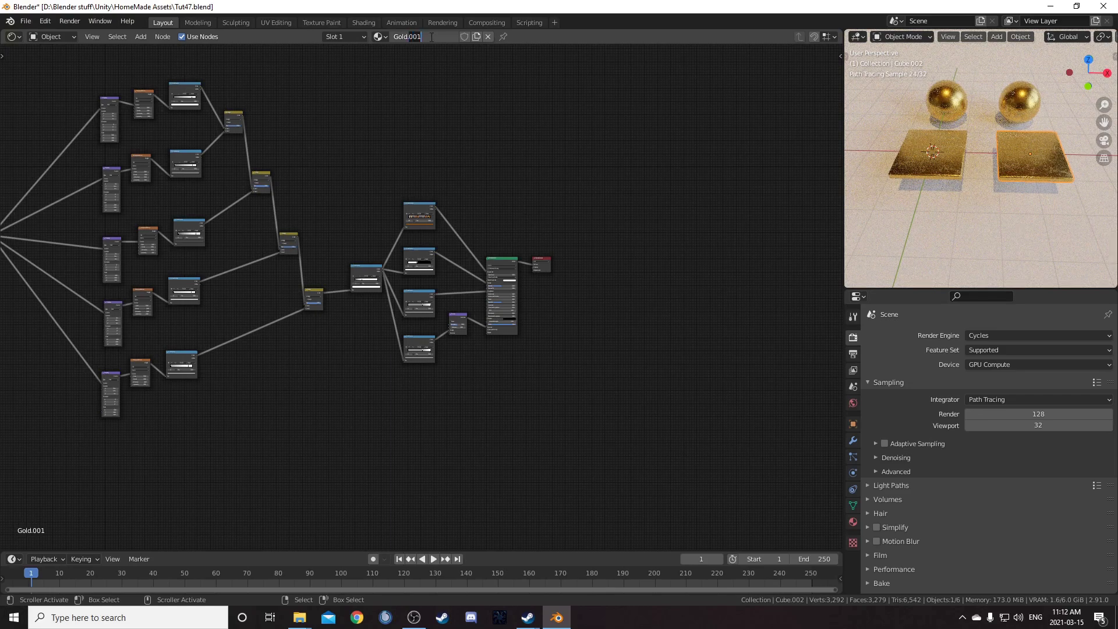
click(443, 37)
text(GoldDisp2)
key(Return)
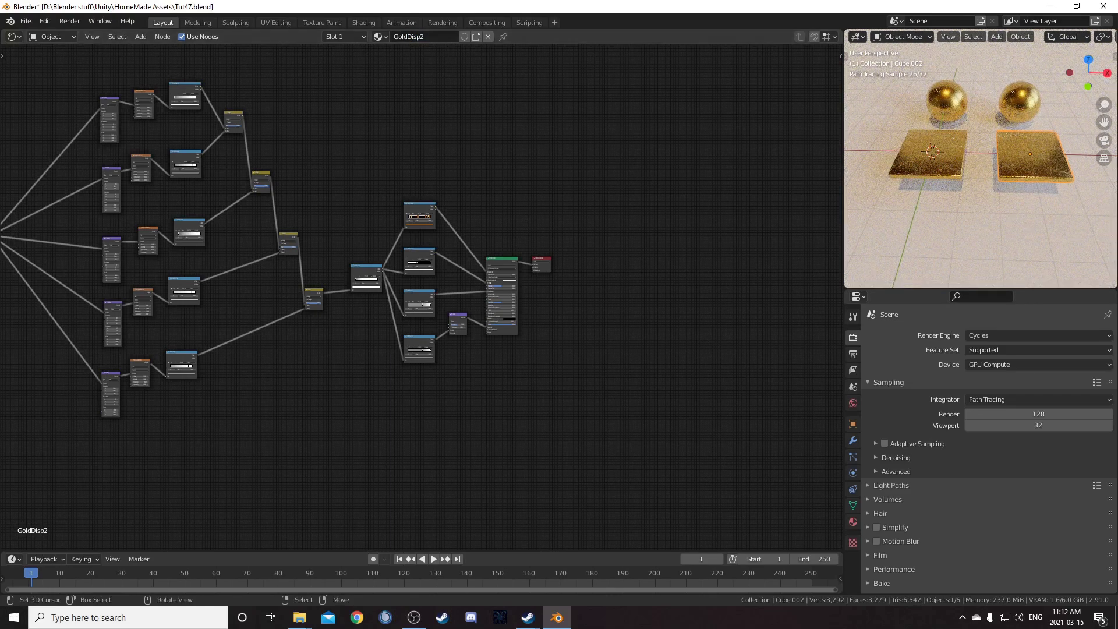
Step: Select the duplicated sphere, frame it in the viewport, and examine the ColorRamp and Bump part of its GoldDisp1 node tree
click(1014, 93)
key(KP_Decimal)
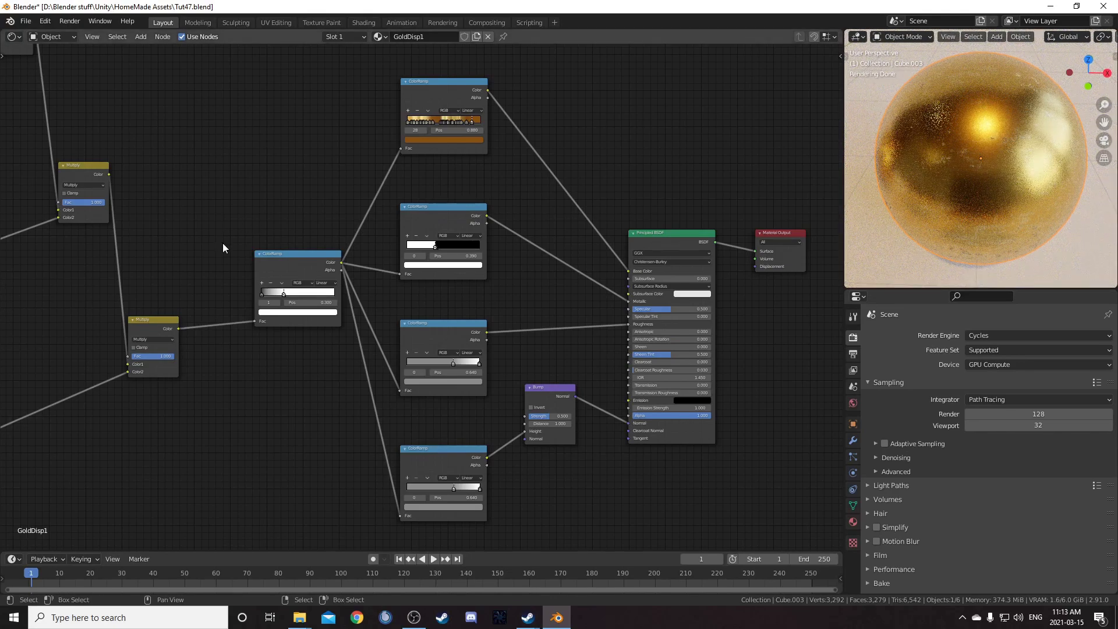
scroll(323, 309, down, 2)
middle_drag(323, 315, 305, 327)
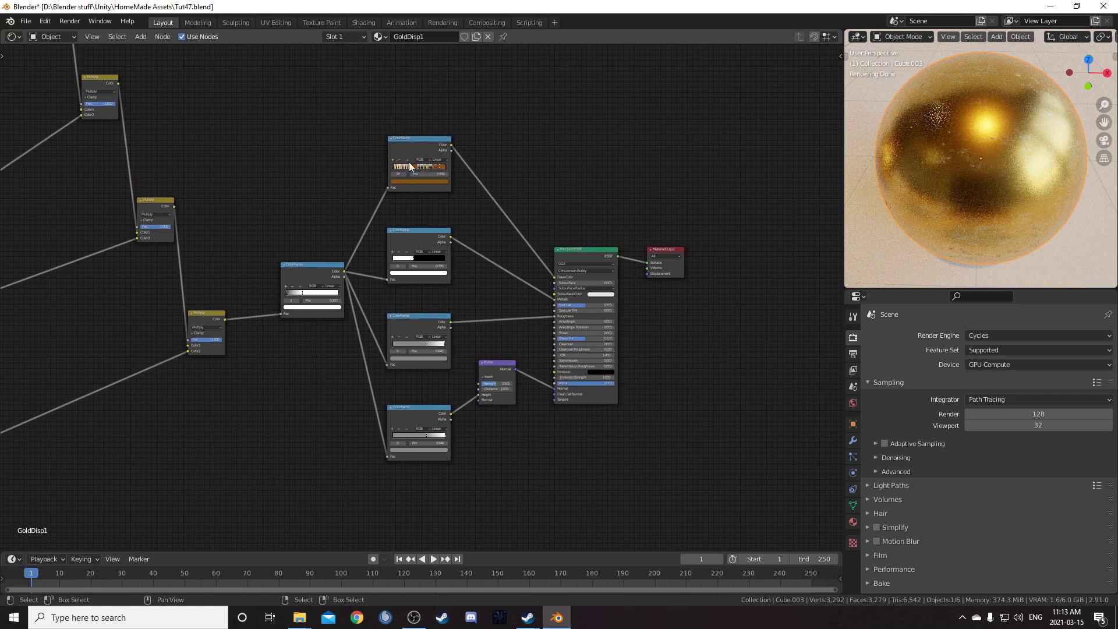
drag(407, 141, 404, 142)
scroll(391, 333, up, 1)
middle_drag(392, 333, 393, 216)
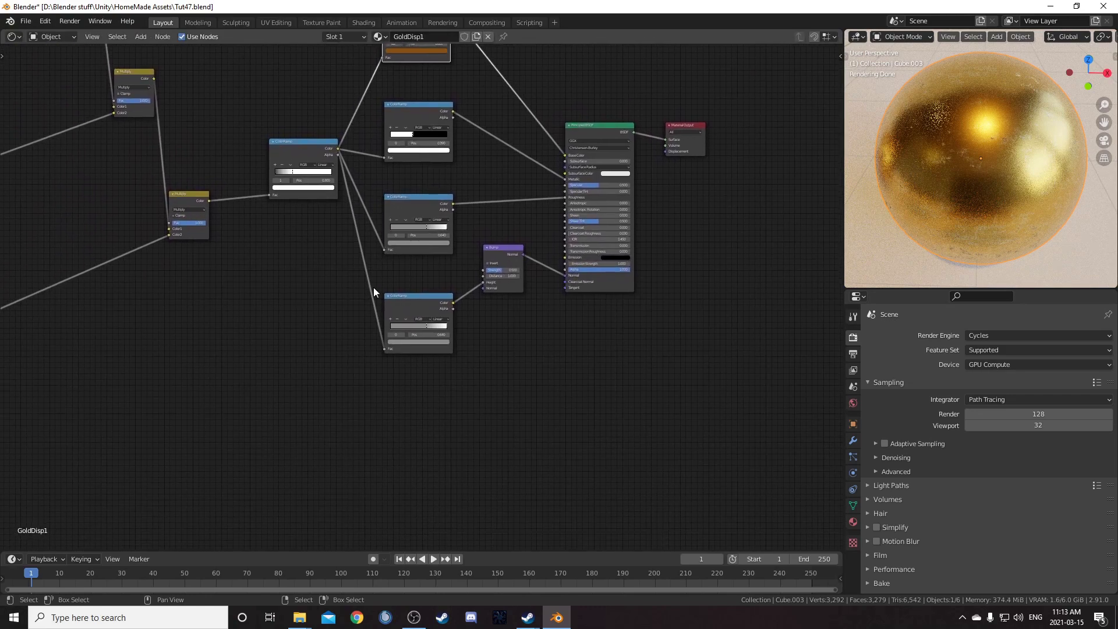
scroll(368, 292, up, 4)
middle_drag(326, 335, 276, 188)
middle_drag(228, 303, 305, 273)
scroll(330, 246, down, 3)
middle_drag(362, 312, 359, 310)
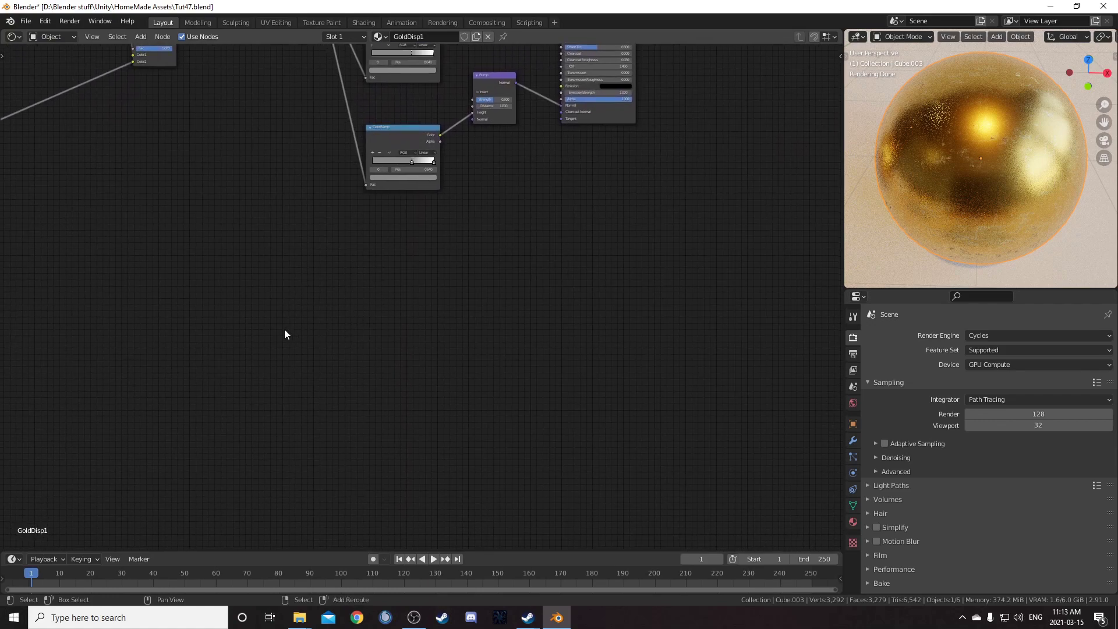
Step: Add a Texture Coordinate node in the empty area below the ColorRamps and preview its Object output on the sphere
key(shift+a)
text(text)
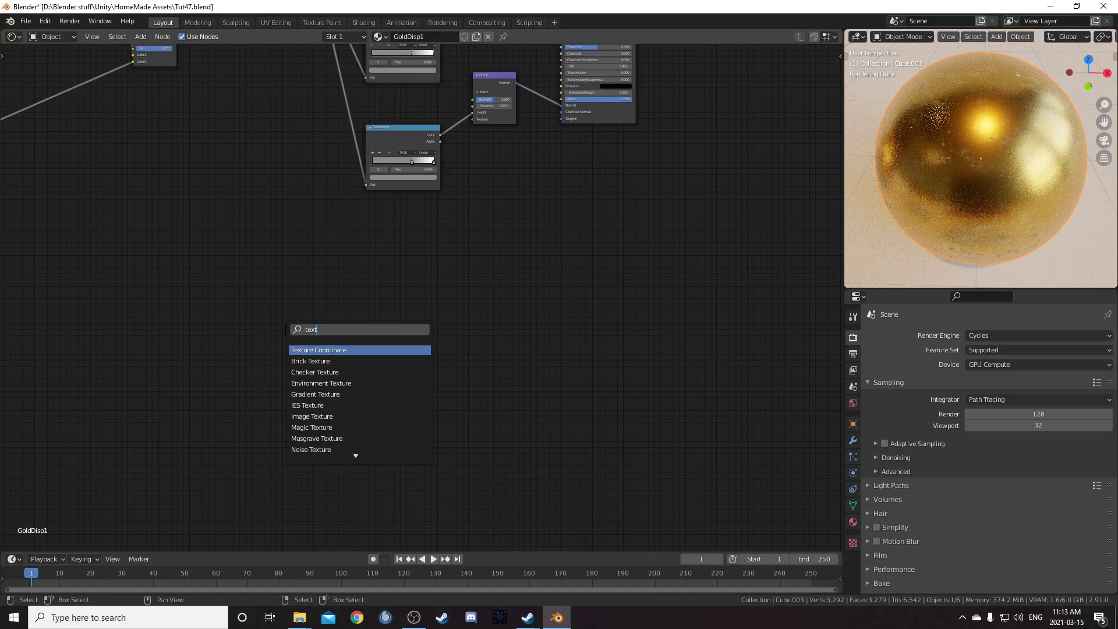
key(Return)
click(285, 331)
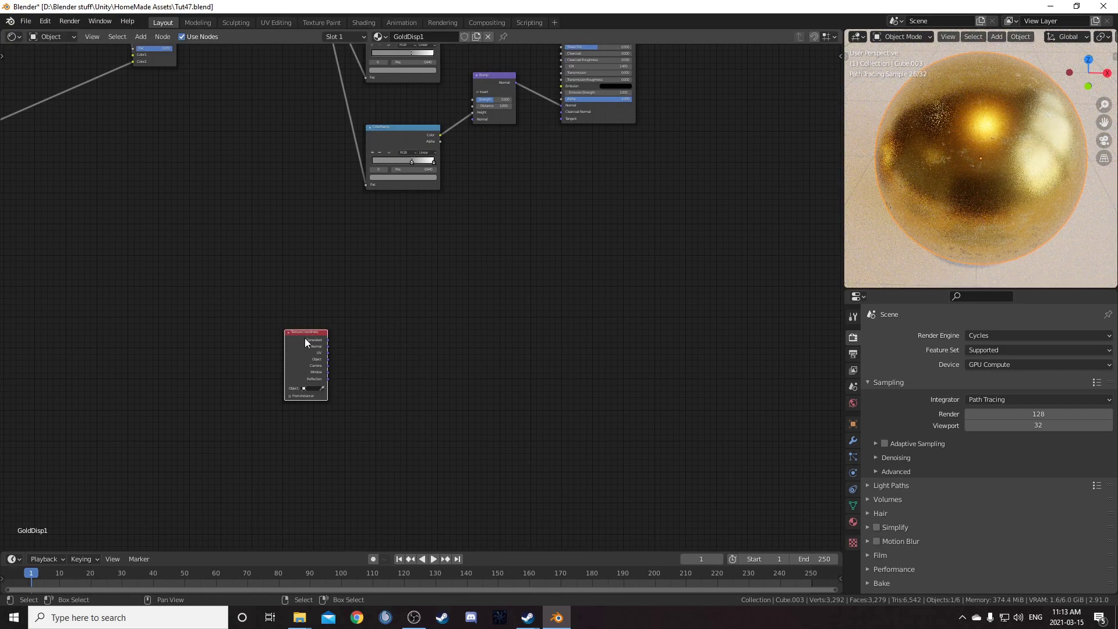
ctrl+shift+click(306, 340)
drag(306, 340, 210, 333)
scroll(254, 368, up, 1)
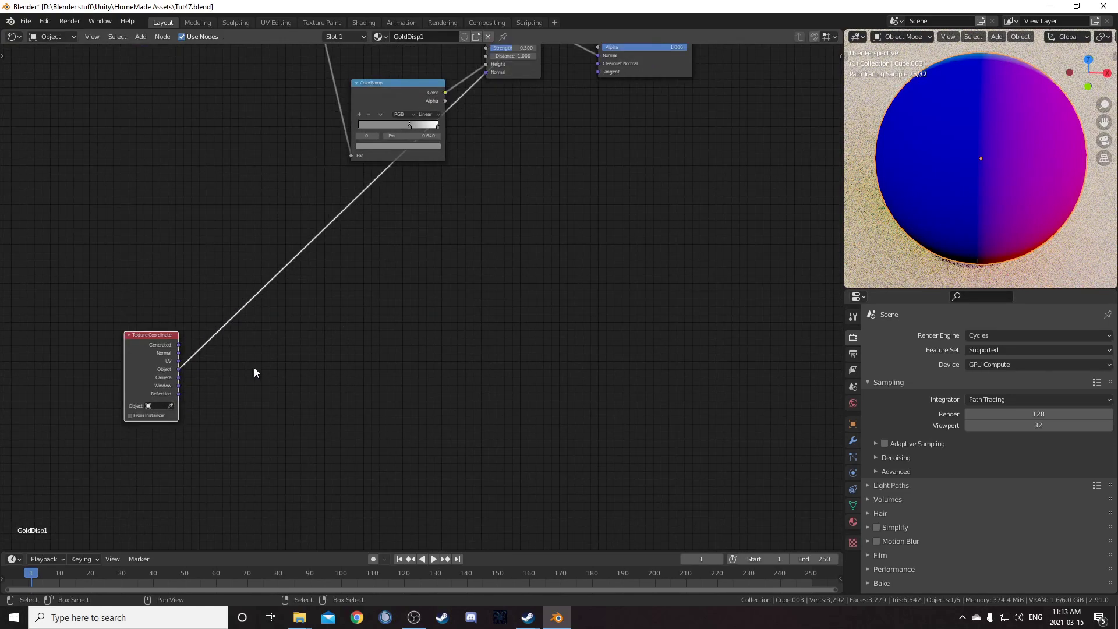
scroll(262, 357, up, 1)
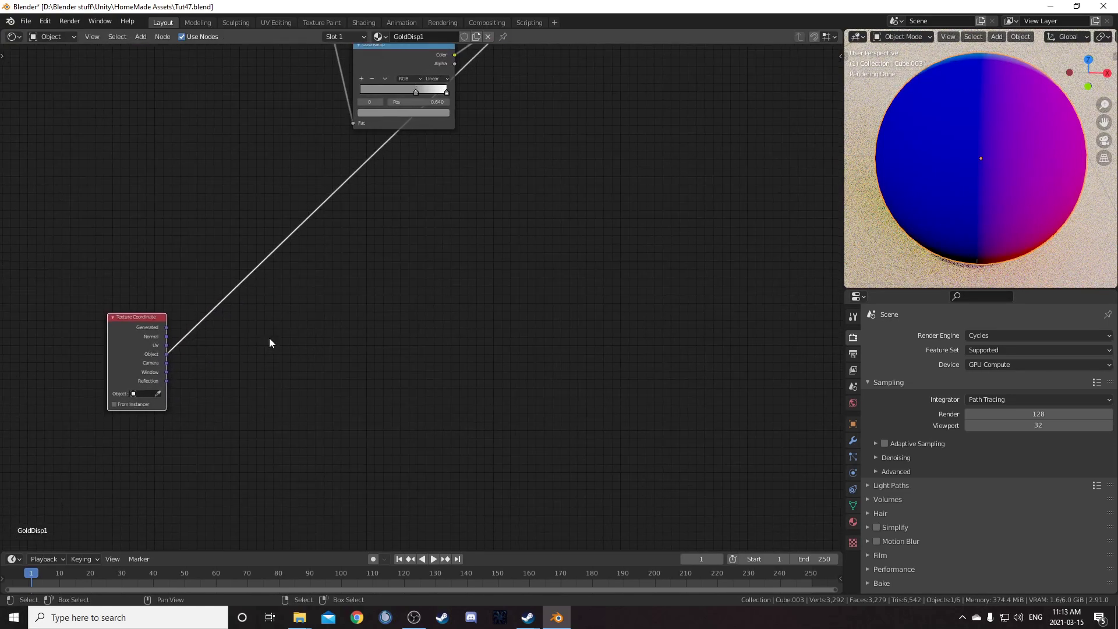
Step: Add a Noise Texture on the preview link so the Texture Coordinate's Object output feeds its Vector
key(shift+a)
click(346, 336)
text(noise)
key(Return)
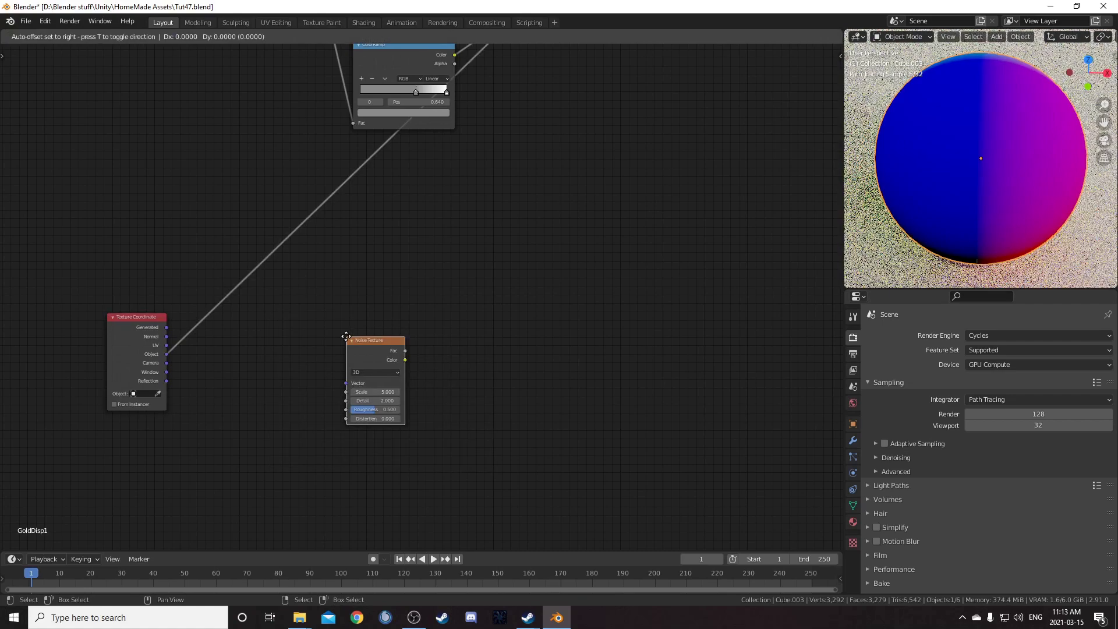
click(203, 265)
Step: Insert a MixRGB node after the Noise Texture, with noise Color in Color1 and the Object coordinates linked to Color2
key(shift+a)
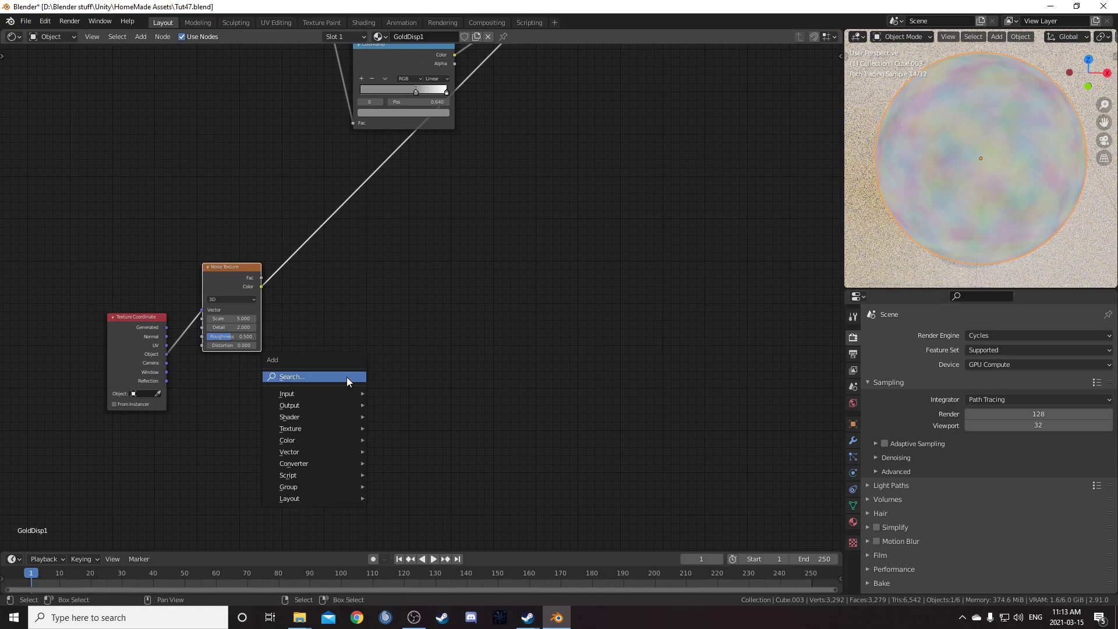
click(347, 376)
text(mixr)
key(Return)
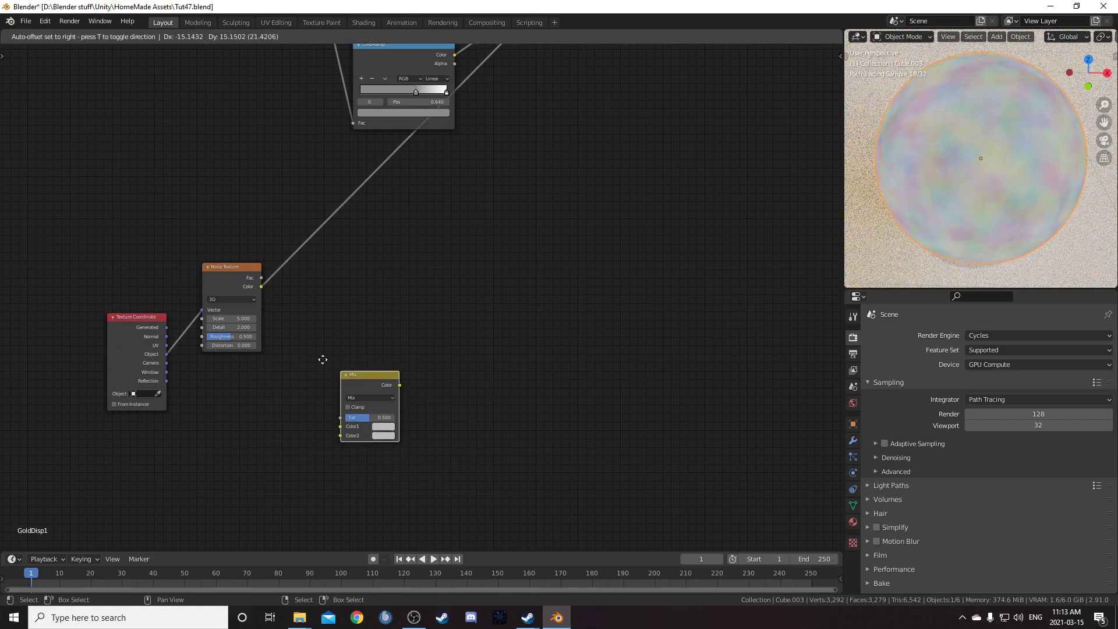
click(282, 226)
drag(167, 354, 297, 298)
drag(326, 236, 345, 312)
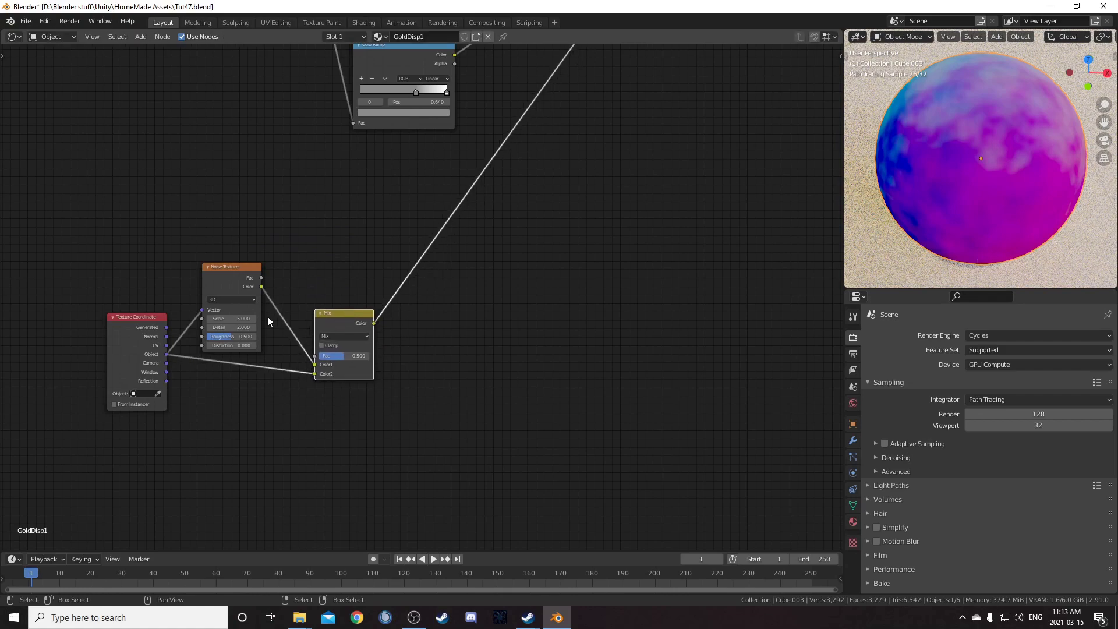
Step: Set the Noise Texture's Scale to 40 and the Mix node's Fac to 0.97
click(223, 318)
text(40)
key(Return)
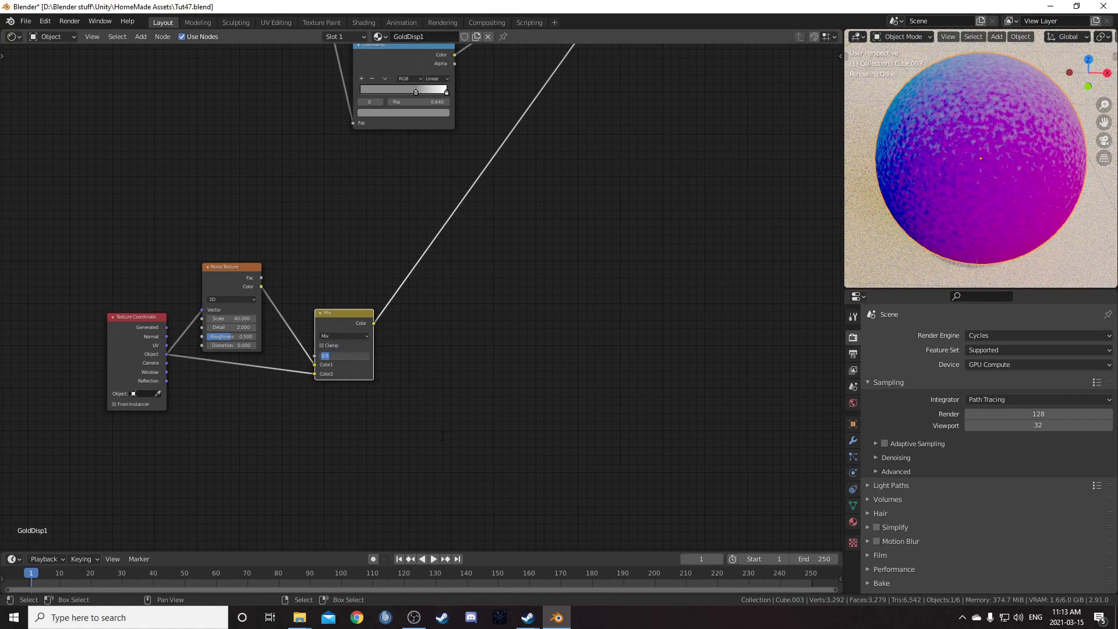
text(.97)
key(Return)
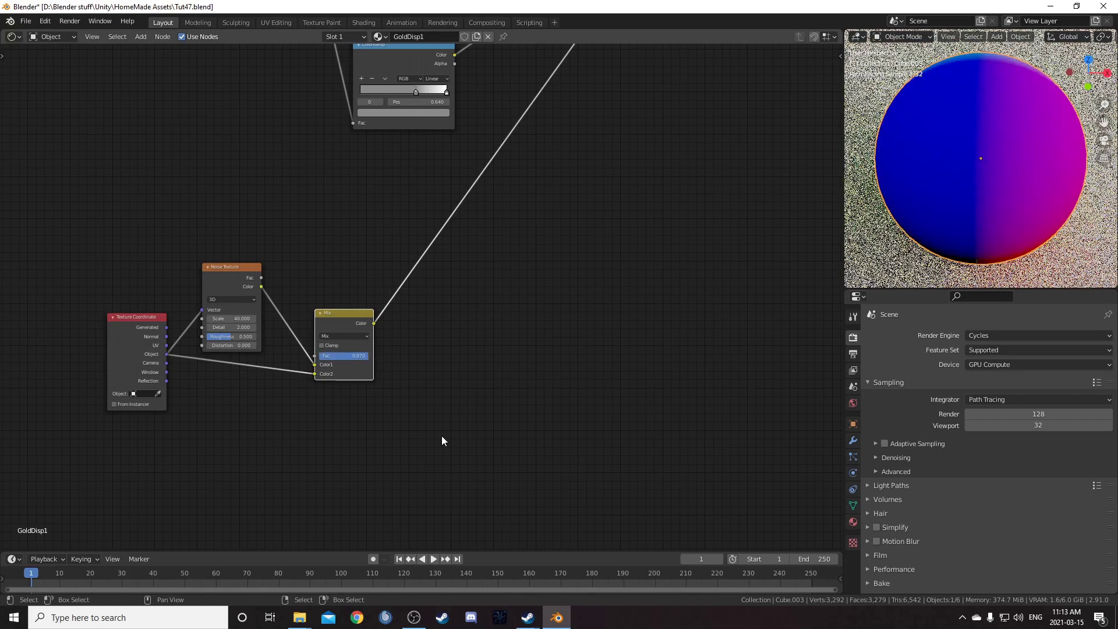
middle_drag(1051, 171, 998, 176)
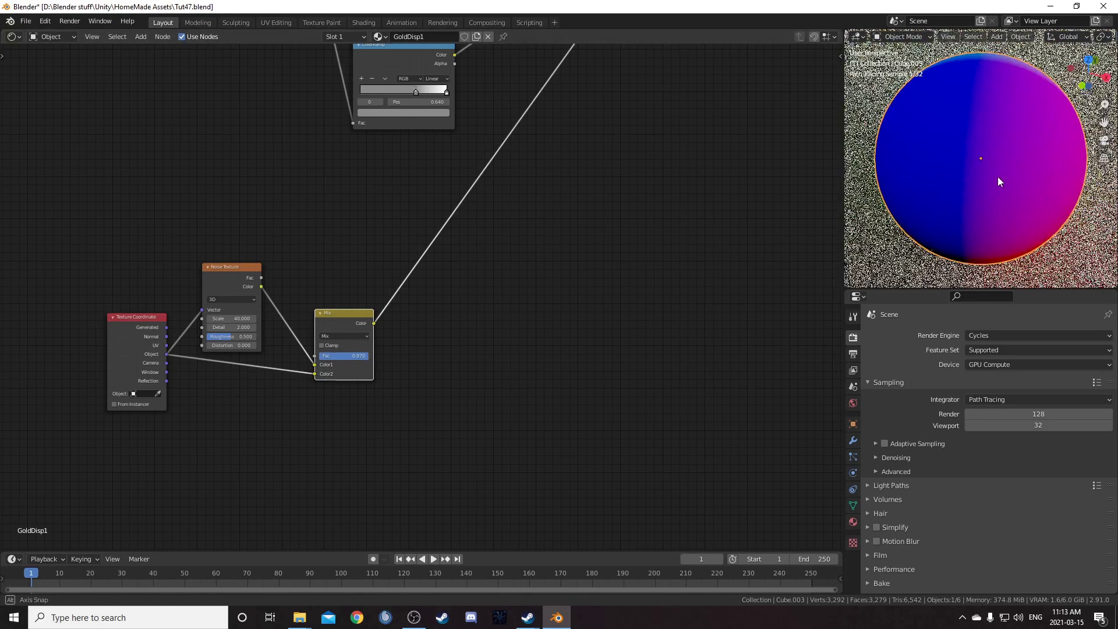
scroll(995, 179, up, 6)
scroll(1001, 186, down, 7)
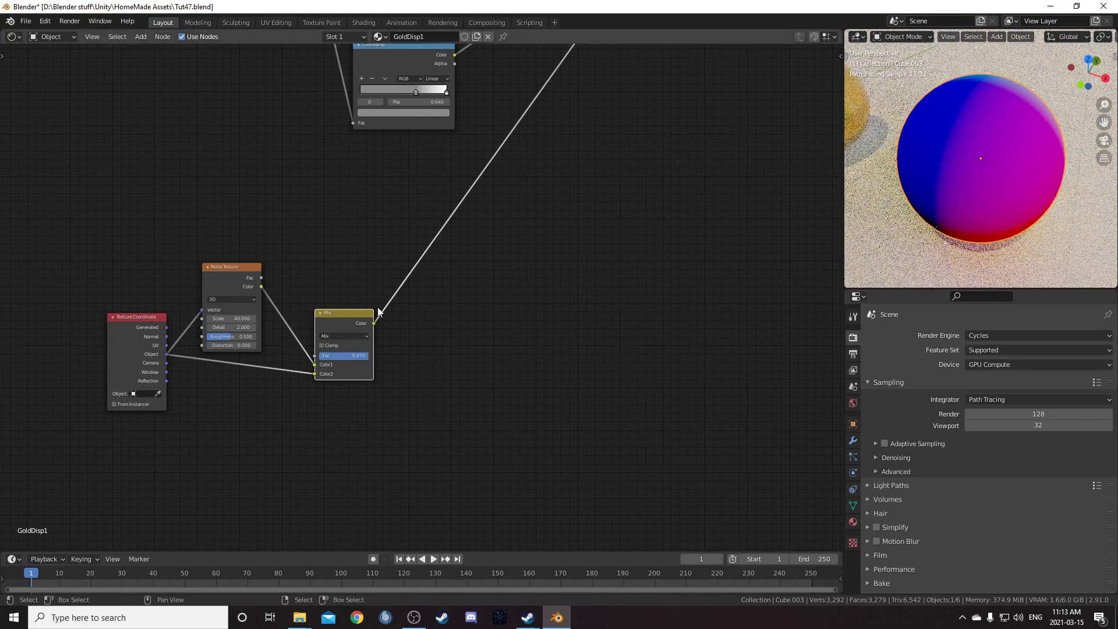
Step: Insert a second Noise Texture after the Mix node, fed by the Mix color, and switch it to 4D
key(shift+a)
click(457, 376)
text(noise)
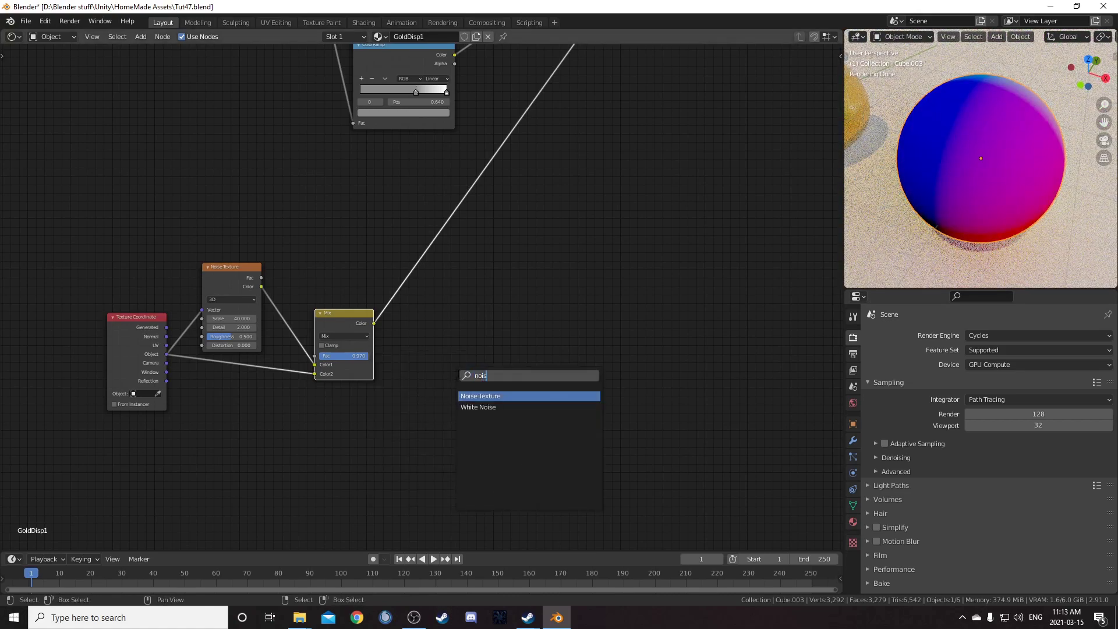
key(Return)
click(409, 246)
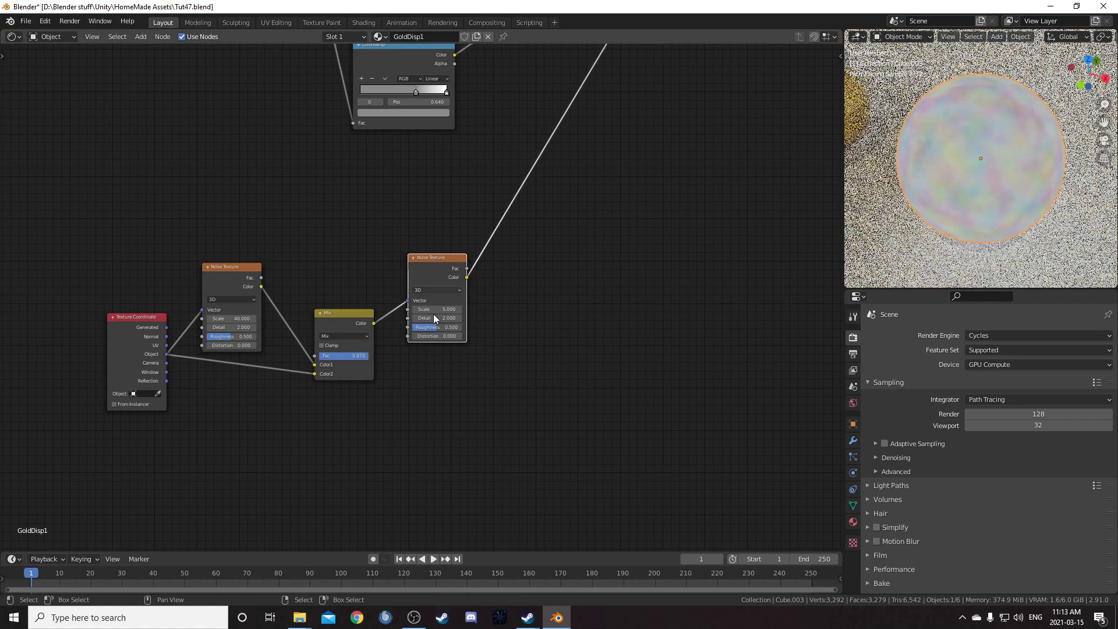
click(448, 289)
click(438, 328)
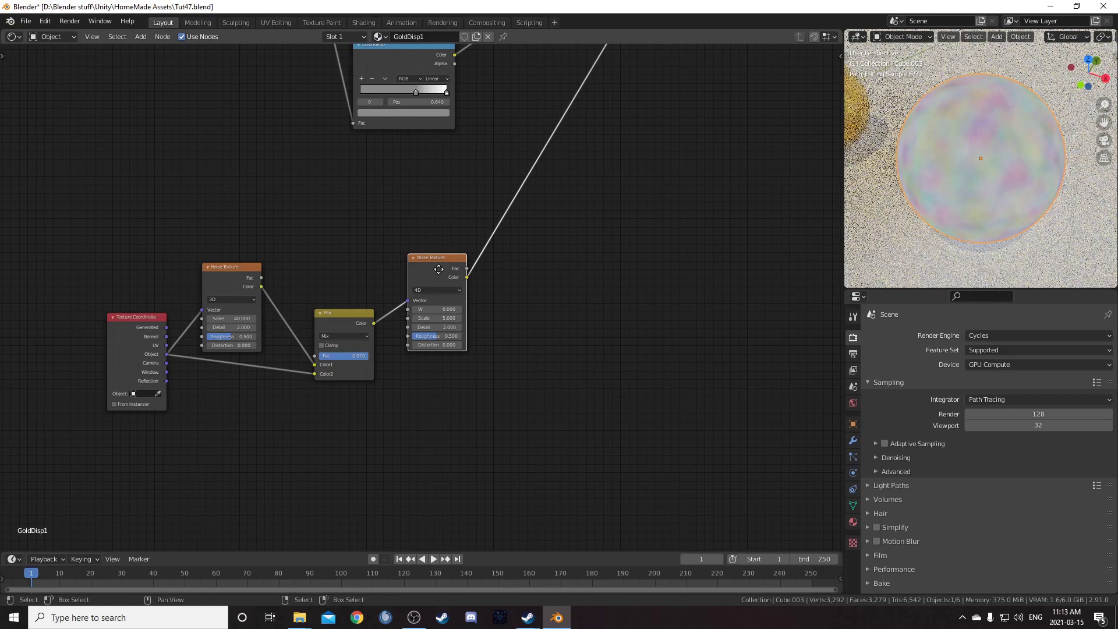
Step: Set the 4D Noise Texture's Scale to 1 and Detail to 4
scroll(379, 256, up, 1)
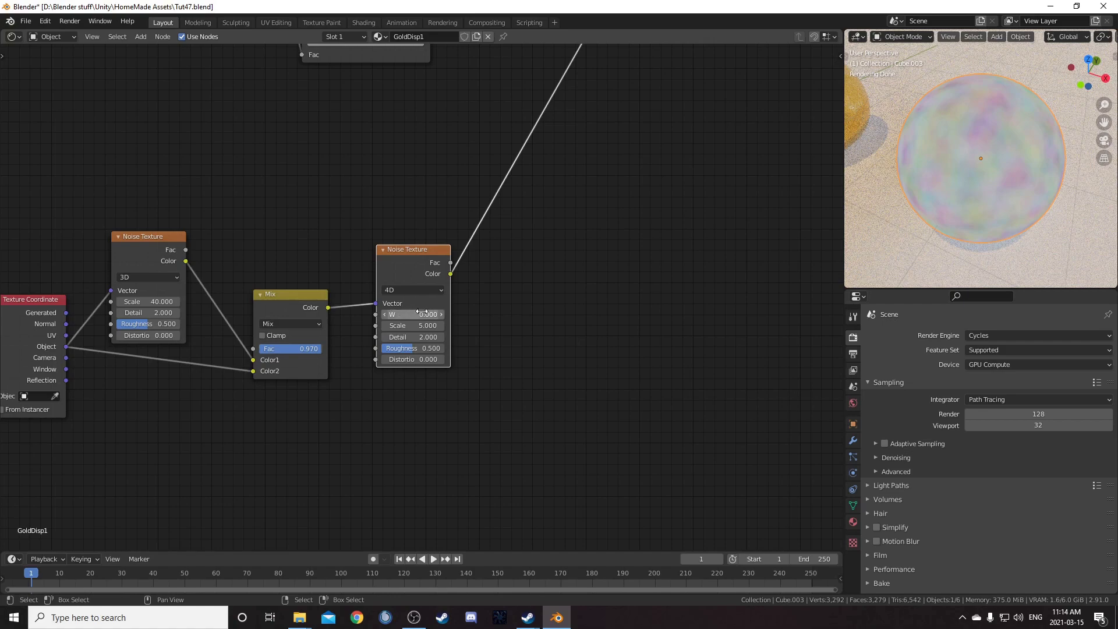
middle_drag(532, 338, 521, 338)
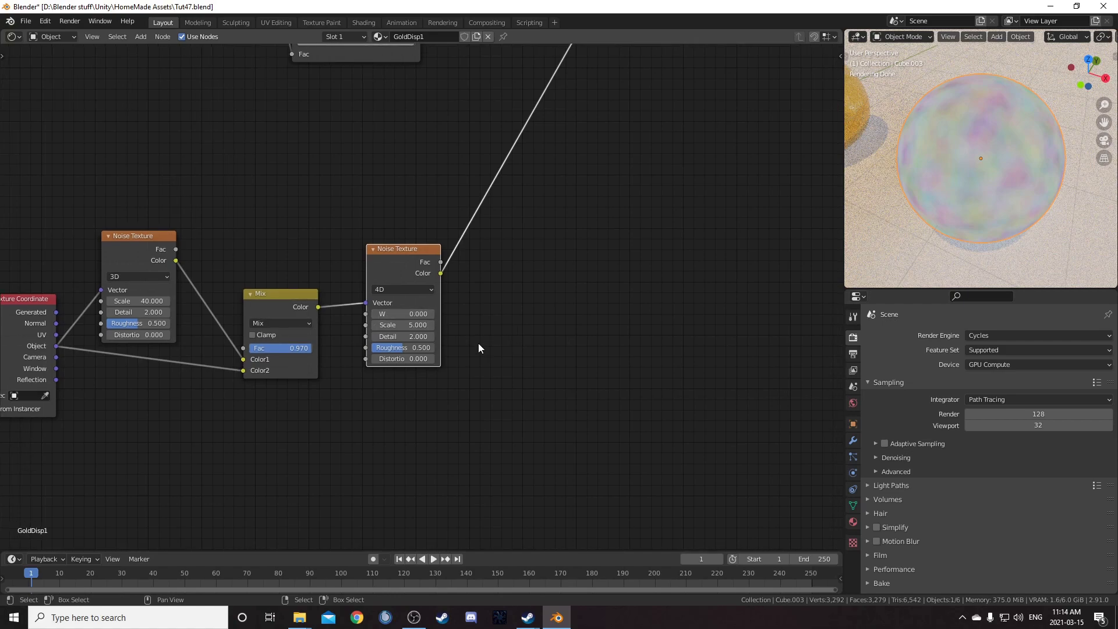
shift+scroll(477, 343, up, 1)
click(416, 334)
text(5.0)
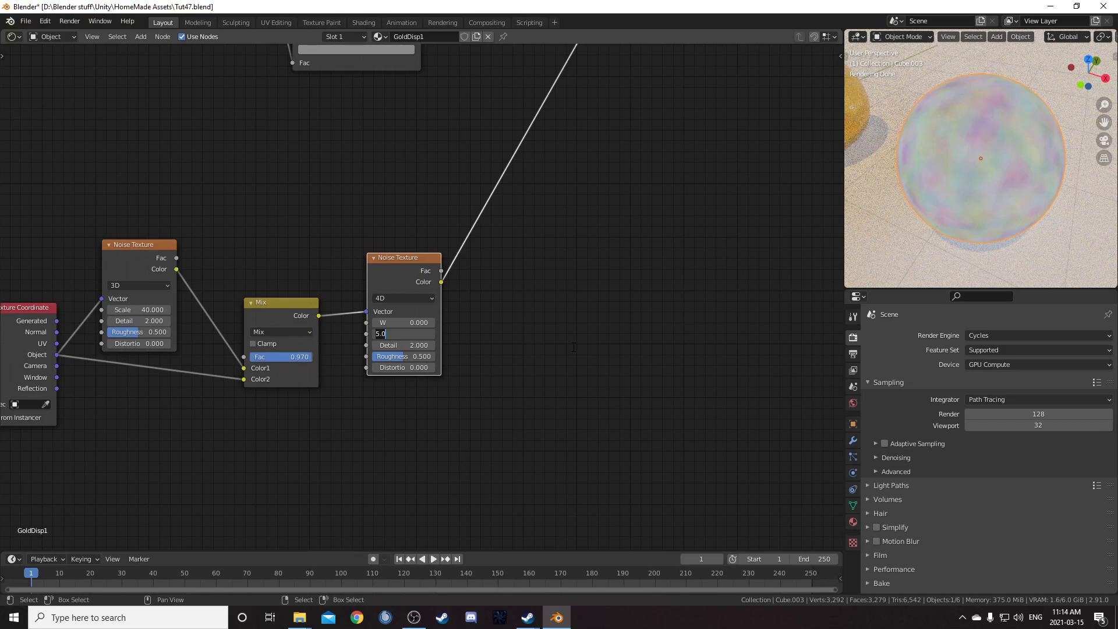
key(Tab)
text(4)
key(Return)
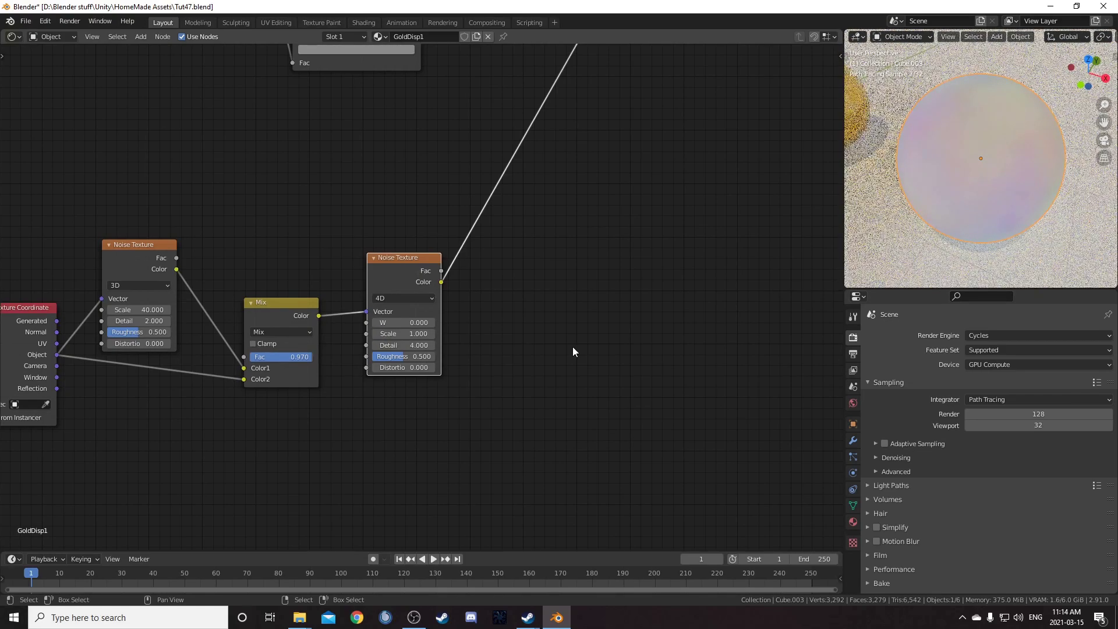
Step: Insert a ColorRamp node after the 4D Noise Texture, fed by the noise Color output
middle_drag(572, 350, 523, 366)
key(shift+a)
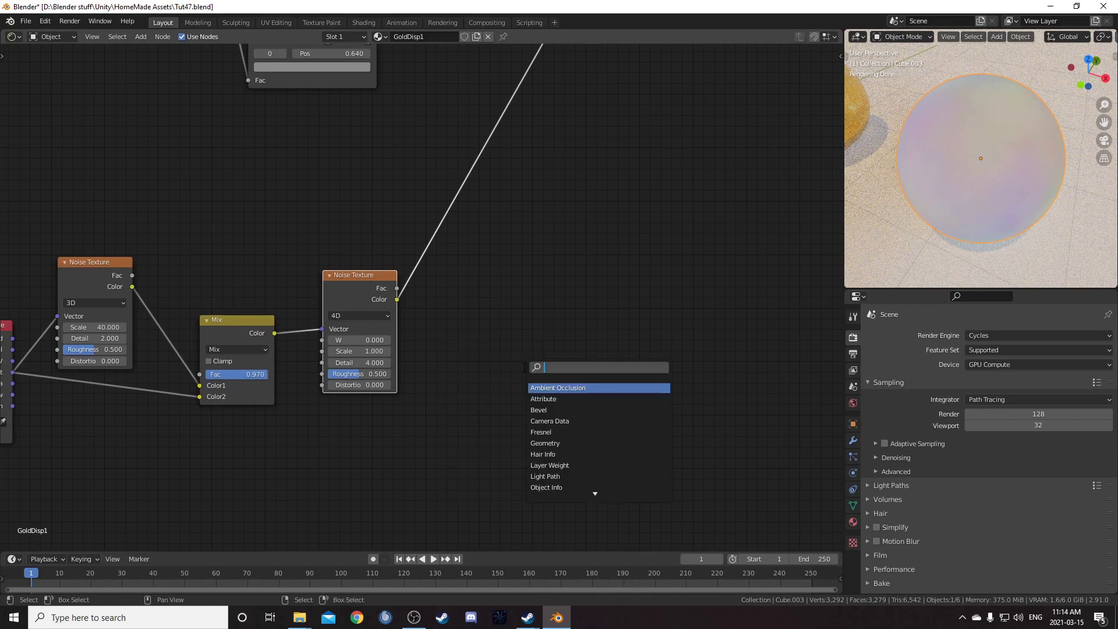
text(colorr)
key(Return)
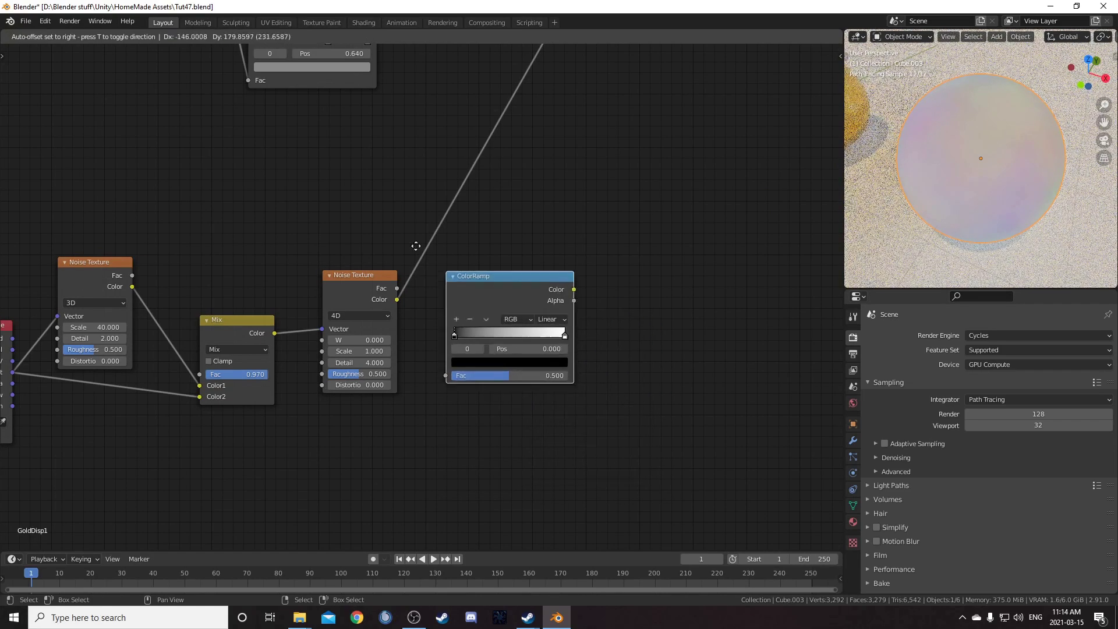
click(408, 202)
Step: Insert a Math node after the ColorRamp, set it to Multiply and give it a value of 1
key(shift+a)
text(math)
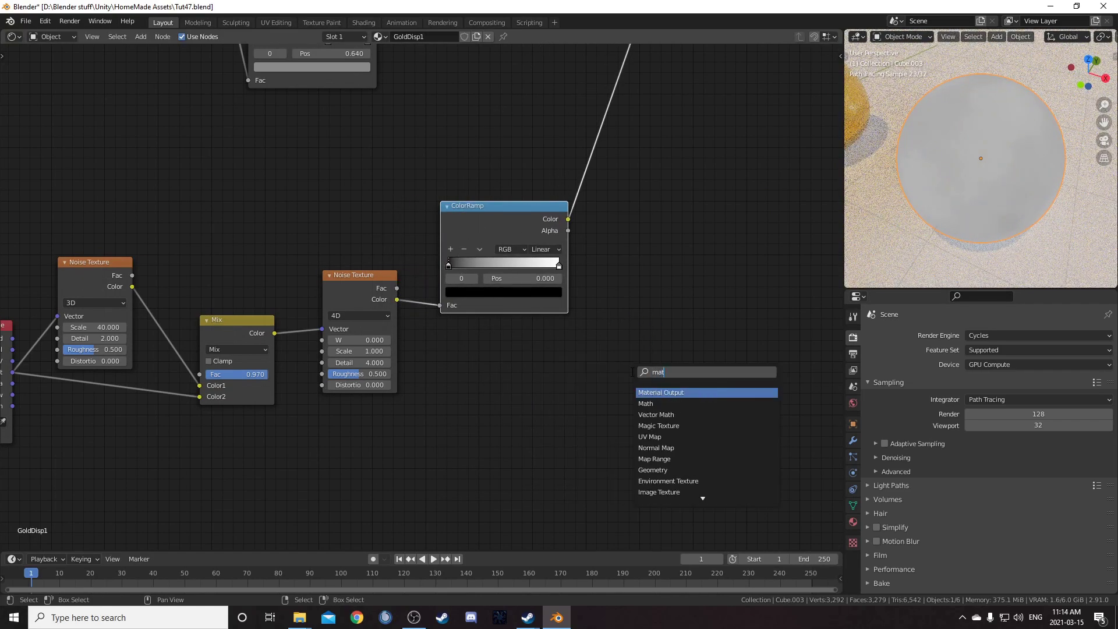
key(Return)
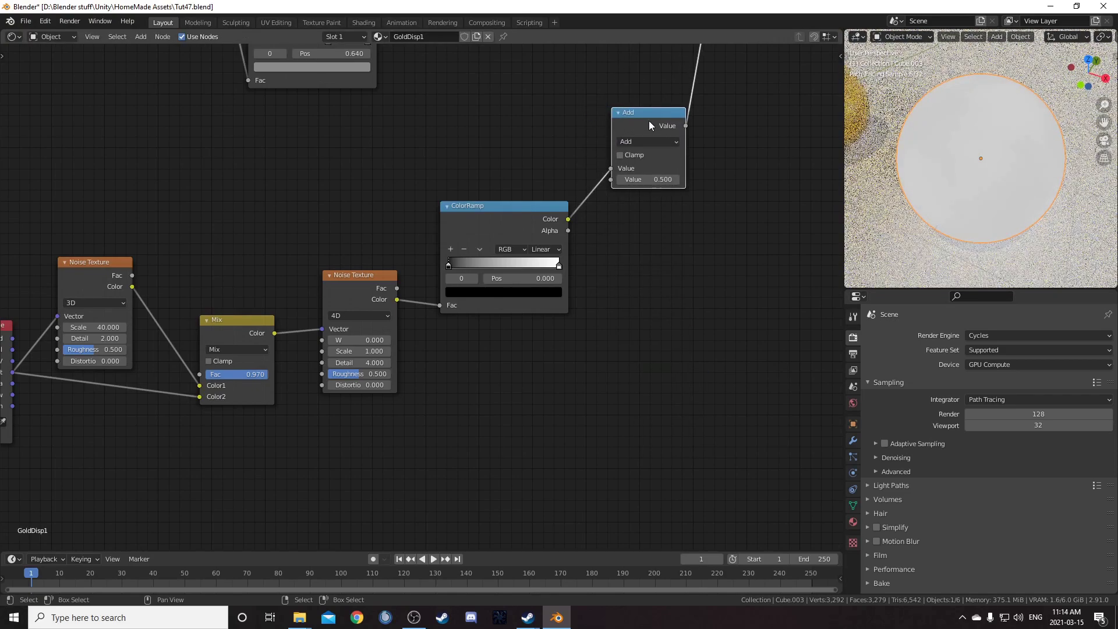
click(682, 212)
click(683, 213)
click(670, 235)
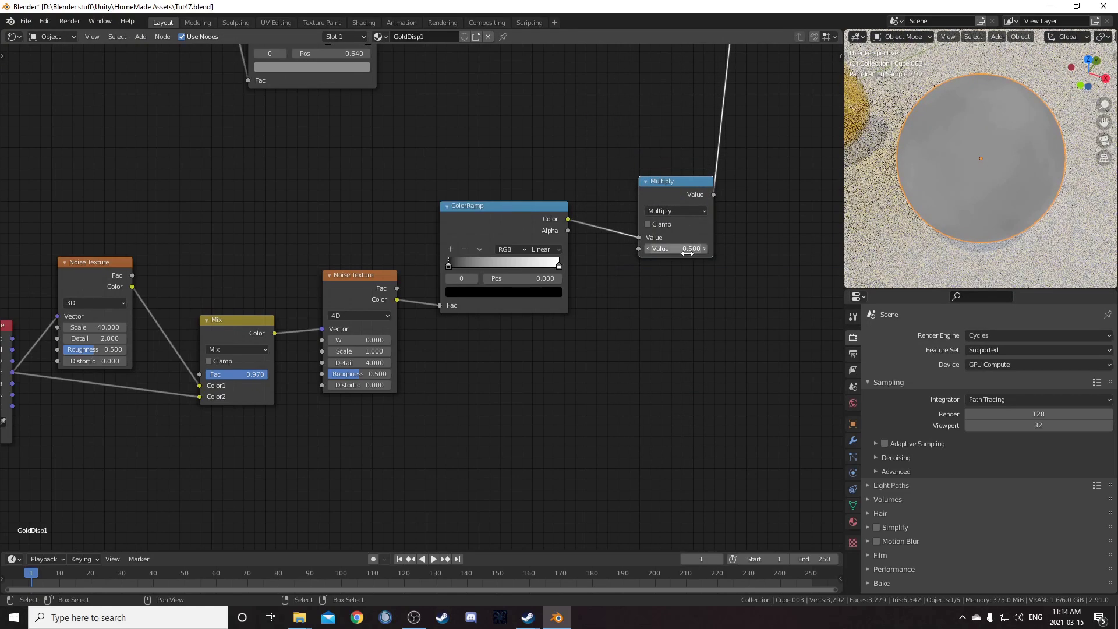
double_click(687, 250)
text(1)
key(Return)
scroll(676, 280, down, 4)
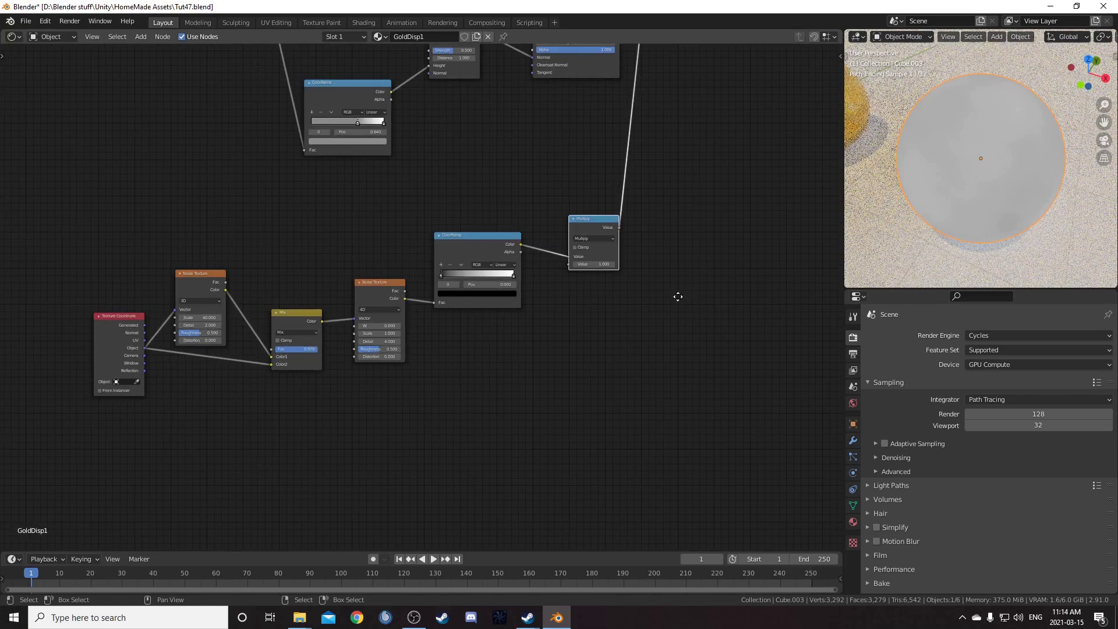
Step: Set the GoldDisp1 material's surface displacement method to Displacement and Bump
click(853, 524)
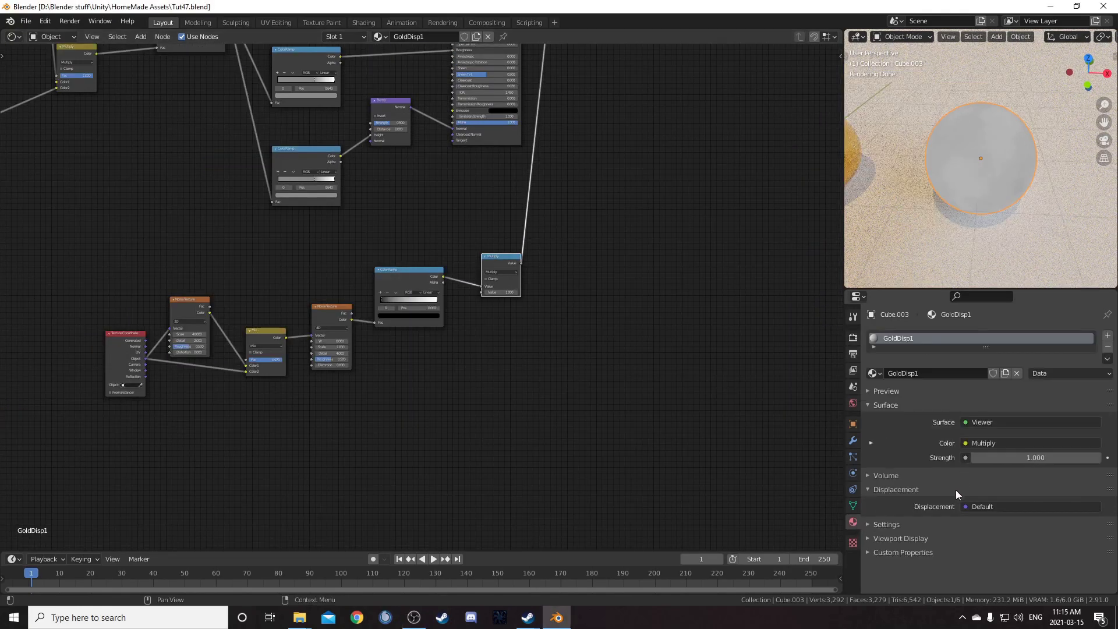
click(885, 524)
scroll(924, 519, down, 5)
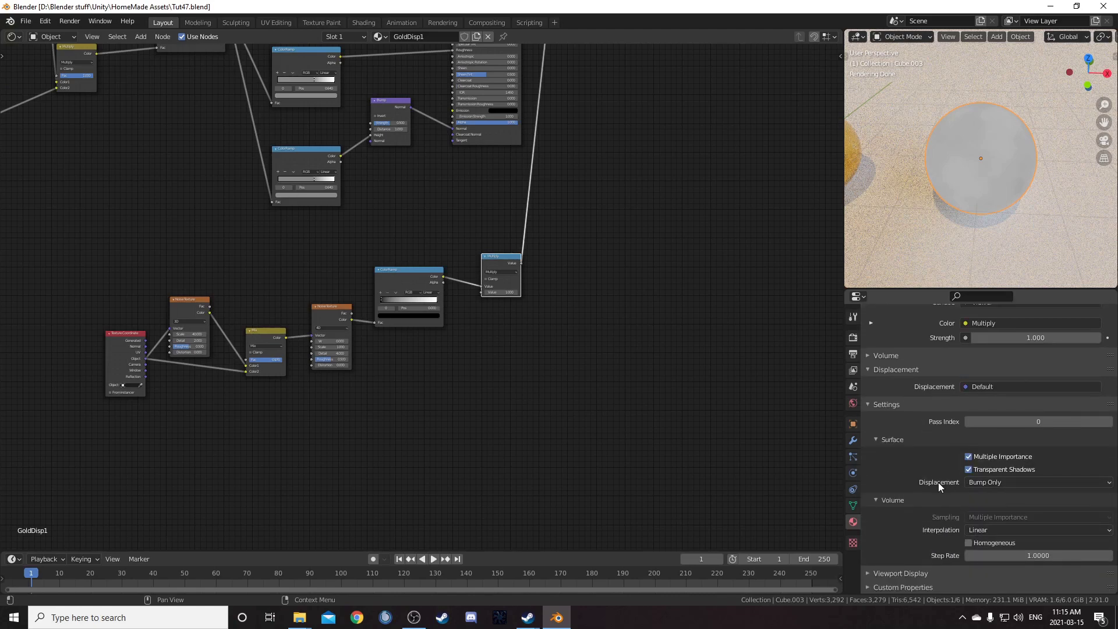
click(998, 483)
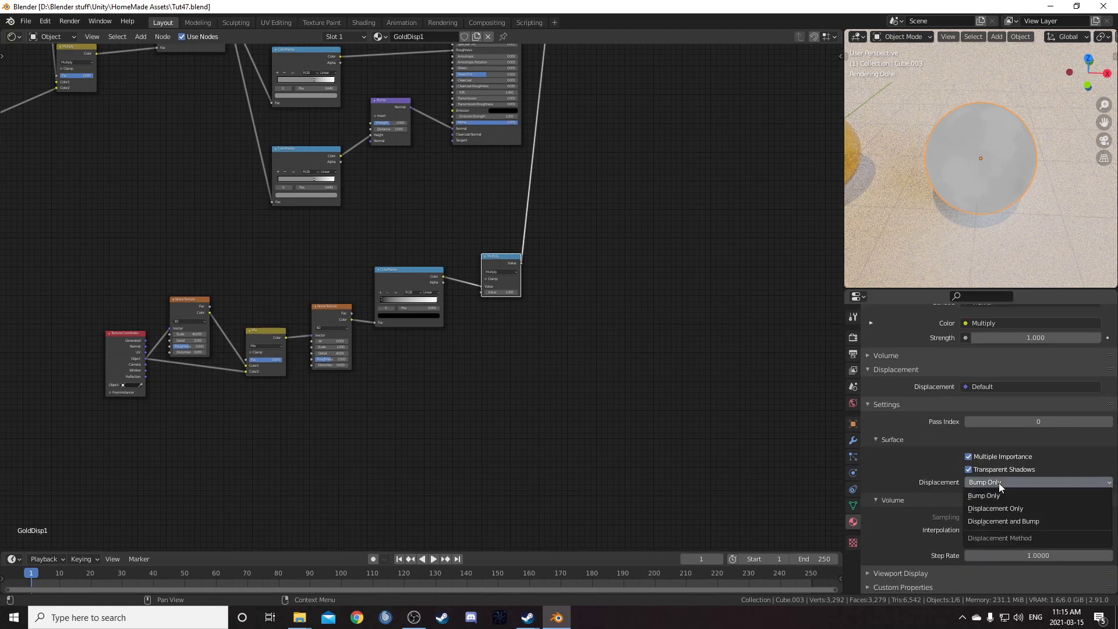
click(1001, 522)
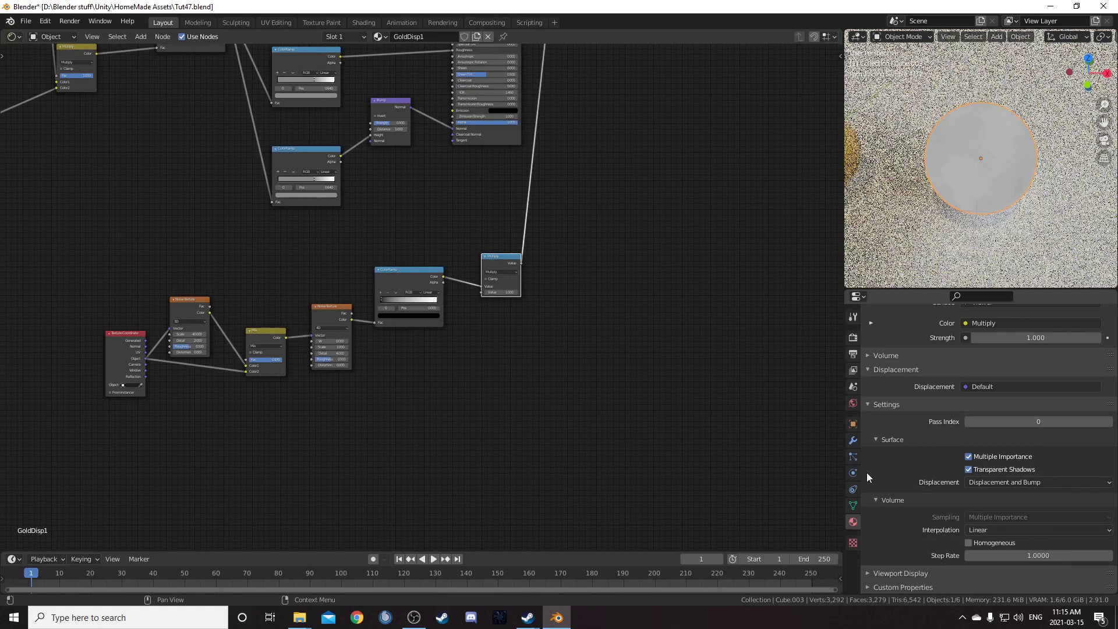
Step: Add a Subdivision Surface modifier to the GoldDisp1 object and set its viewport level to 2
click(852, 442)
click(955, 334)
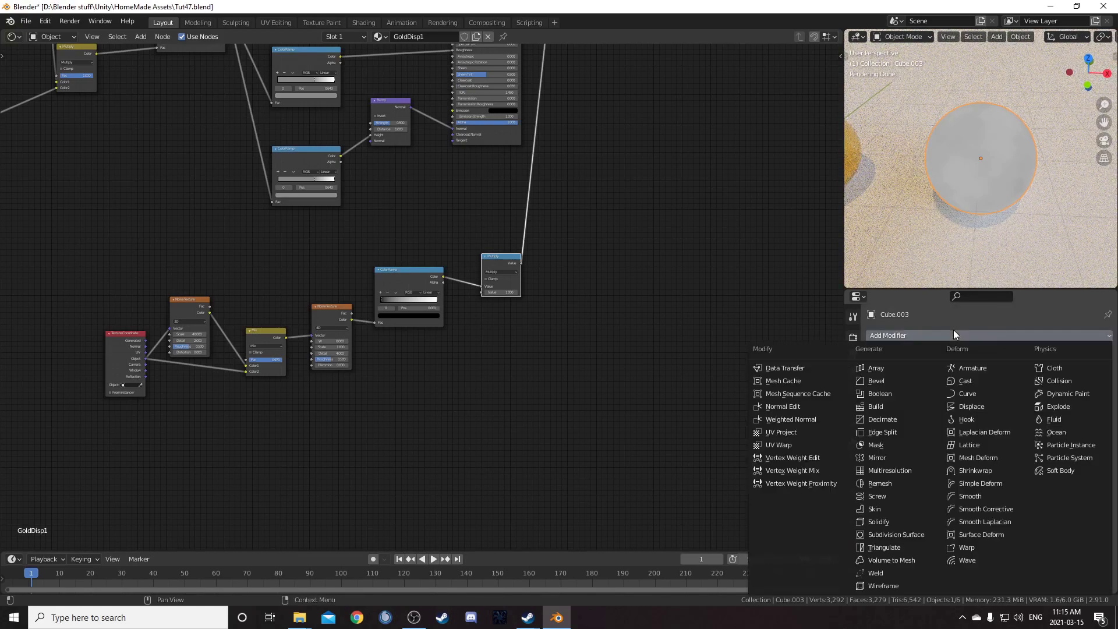
click(905, 534)
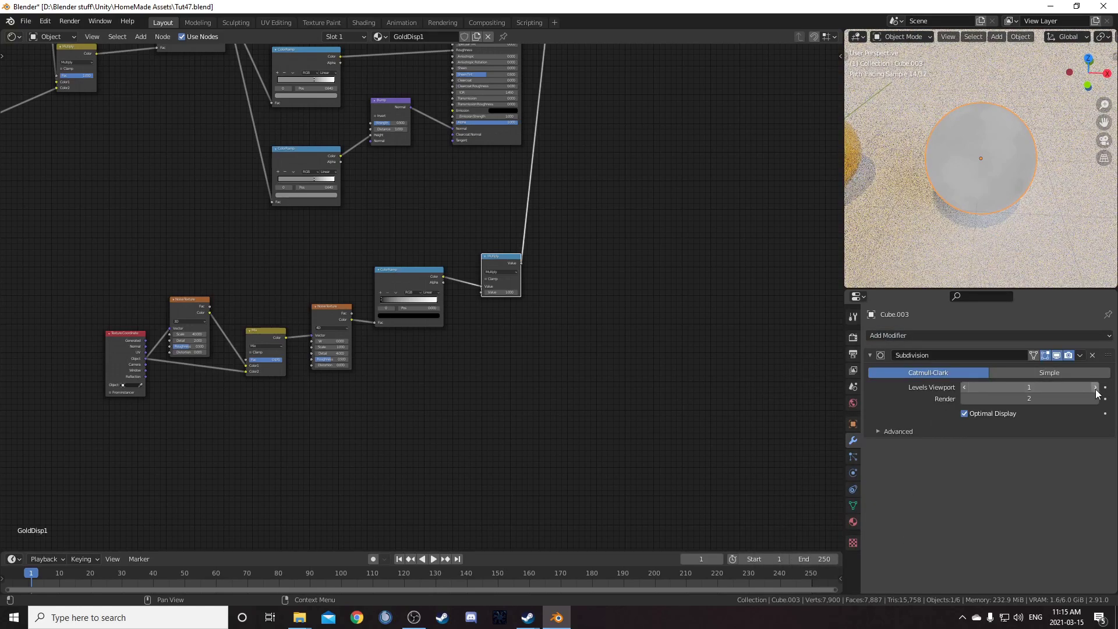
click(1095, 387)
Step: Insert a Displacement node after the Multiply node and preview its output
middle_drag(502, 329, 401, 377)
key(shift+a)
text(disp)
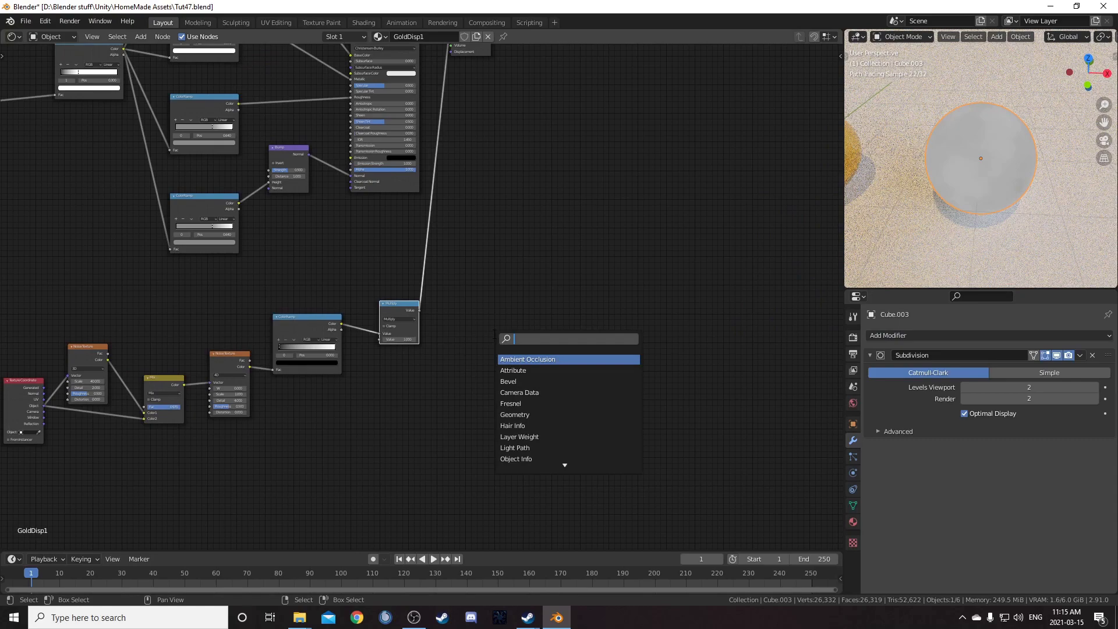
key(Return)
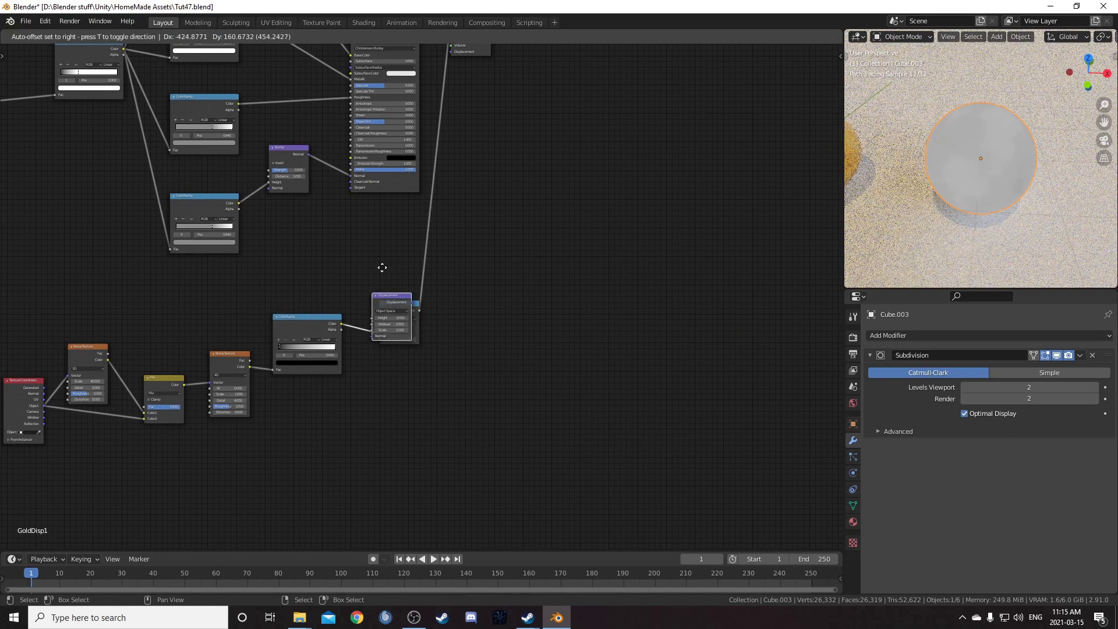
click(434, 218)
ctrl+shift+click(457, 233)
Step: Move the Material Output and Viewer nodes farther out and link the Displacement node to the Material Output's Displacement input
middle_drag(592, 108, 502, 337)
drag(394, 213, 510, 355)
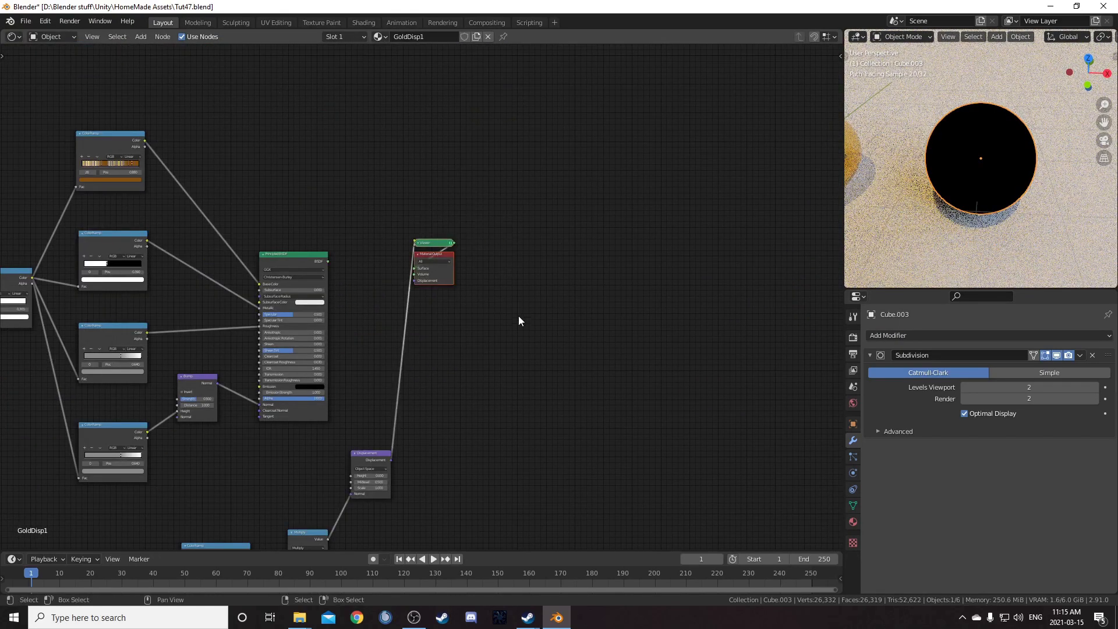
key(g)
click(583, 449)
middle_drag(427, 475, 423, 341)
scroll(422, 345, up, 2)
drag(374, 336, 505, 263)
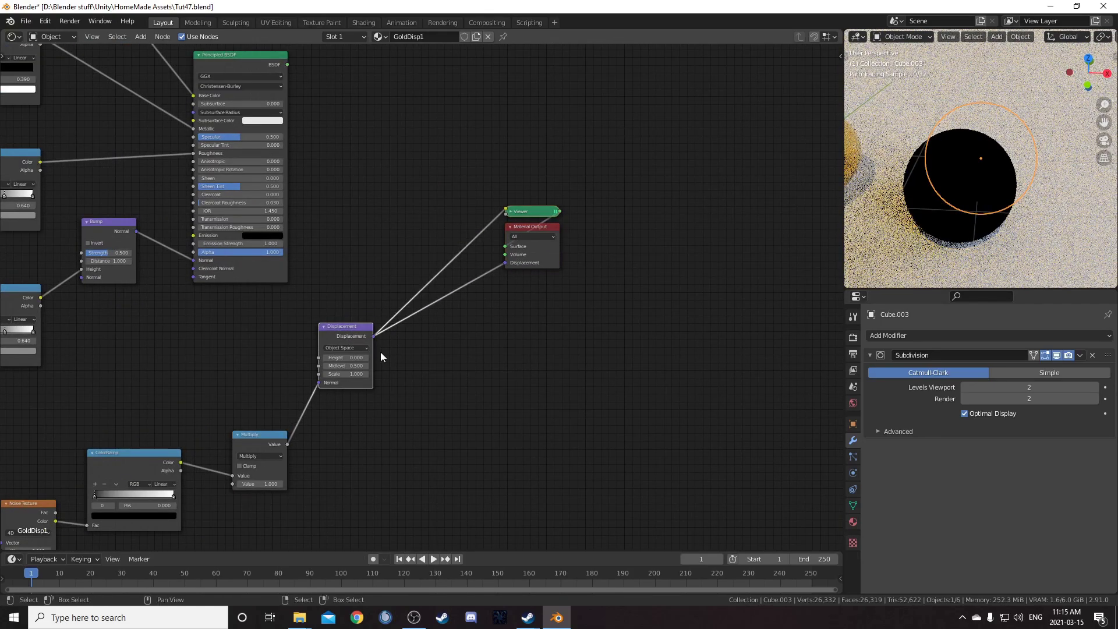
key(g)
Step: Link the Multiply value to the Displacement node's Height and set its Midlevel to 1
middle_drag(386, 365, 387, 282)
scroll(379, 288, up, 4)
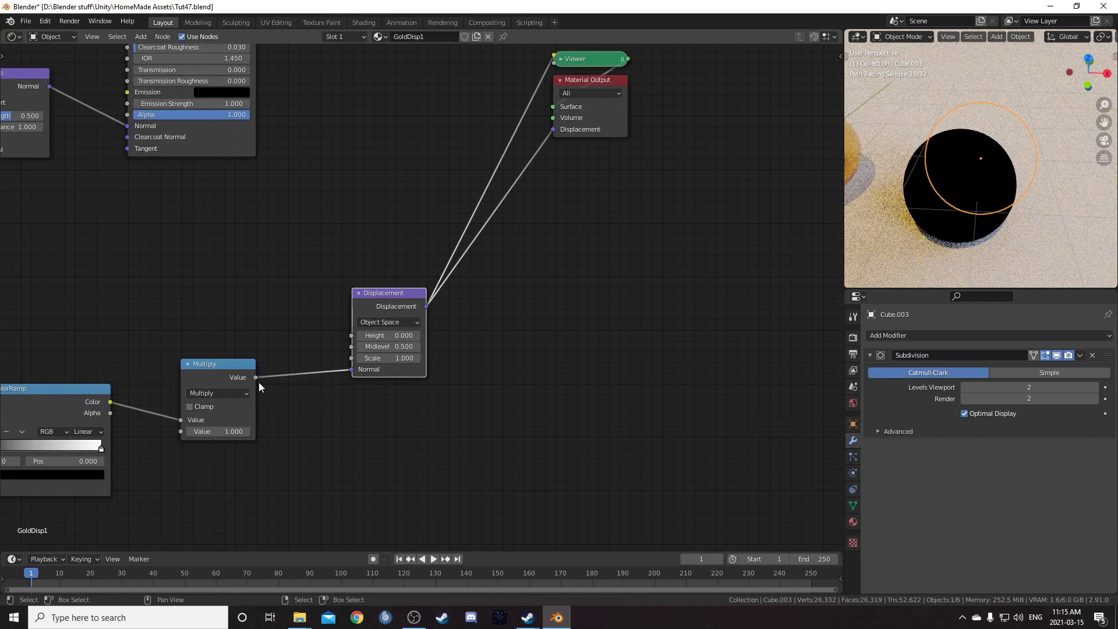
drag(256, 377, 355, 334)
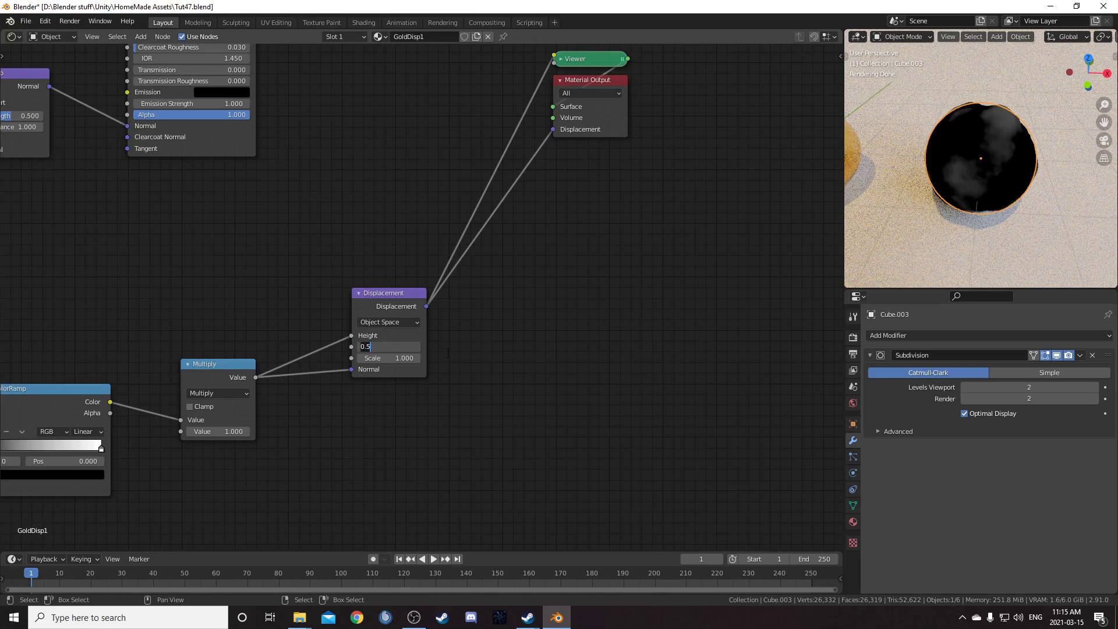
key(Return)
scroll(446, 349, down, 3)
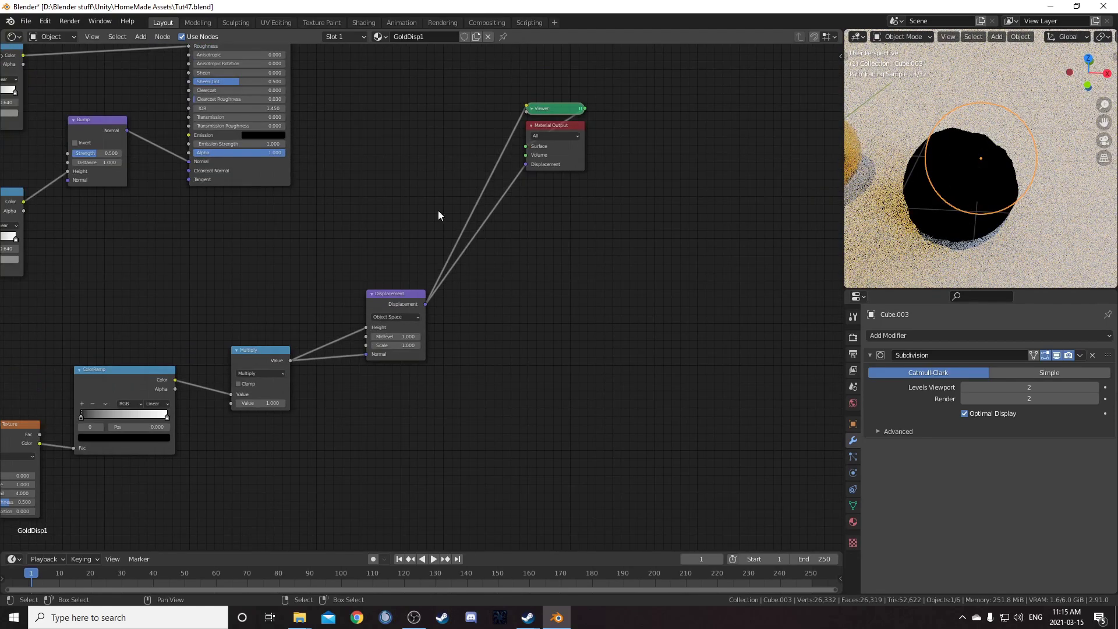
Step: Reconnect the Principled BSDF to the Material Output's Surface and unlink the Multiply value from the Displacement node's Normal
middle_drag(436, 203, 465, 349)
ctrl+shift+click(296, 315)
middle_drag(501, 456, 579, 299)
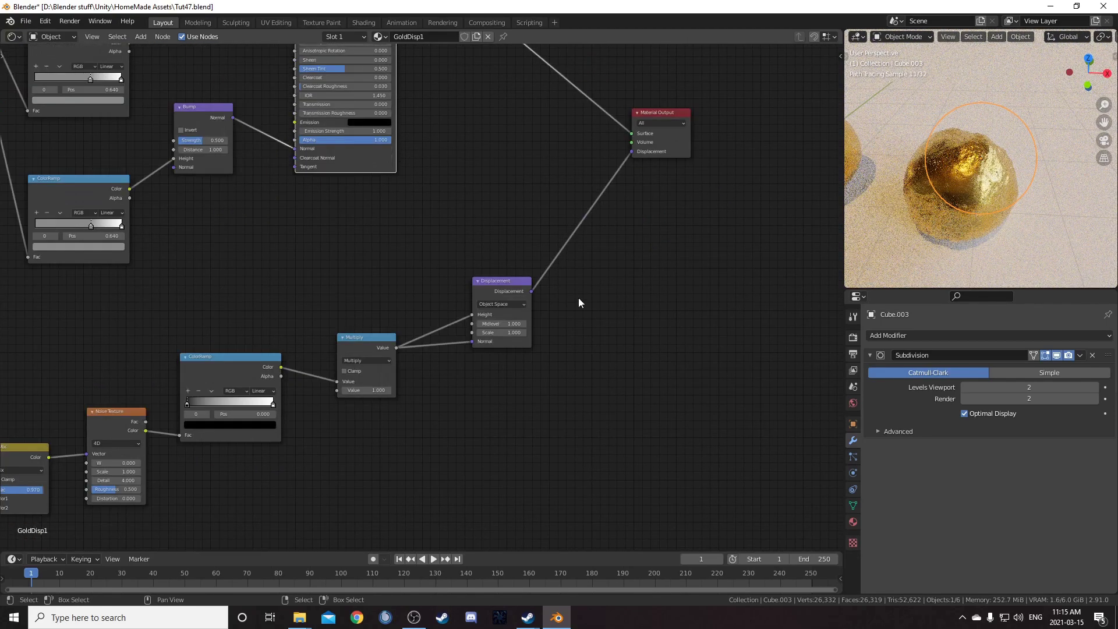
drag(471, 342, 509, 365)
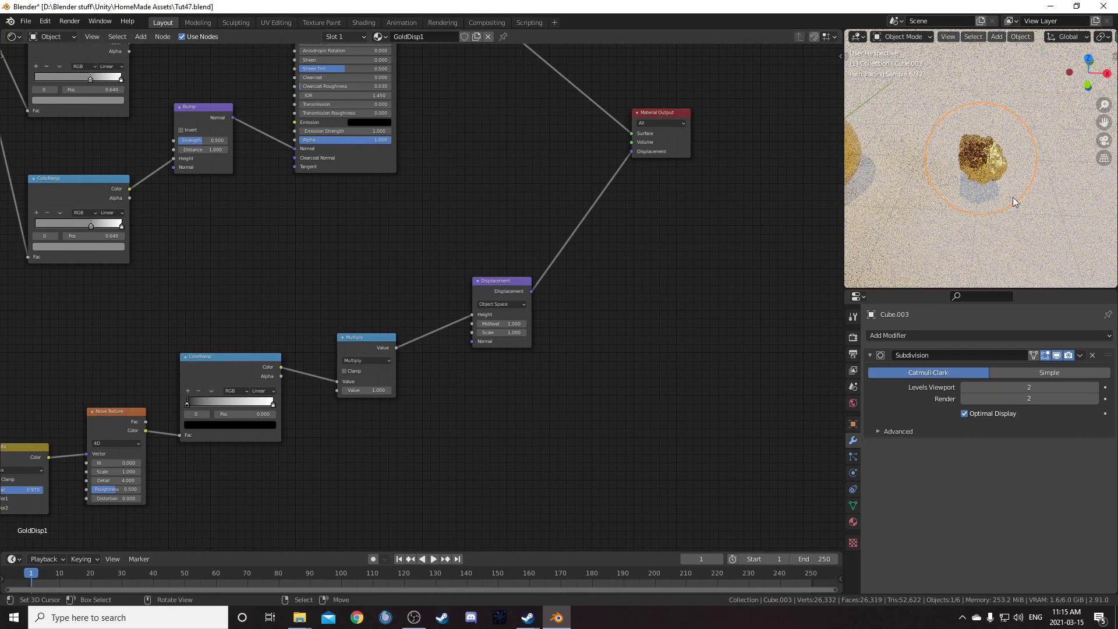
Step: Examine the displaced gold object up close from several angles in the rendered view
scroll(985, 223, up, 2)
middle_drag(985, 222, 929, 216)
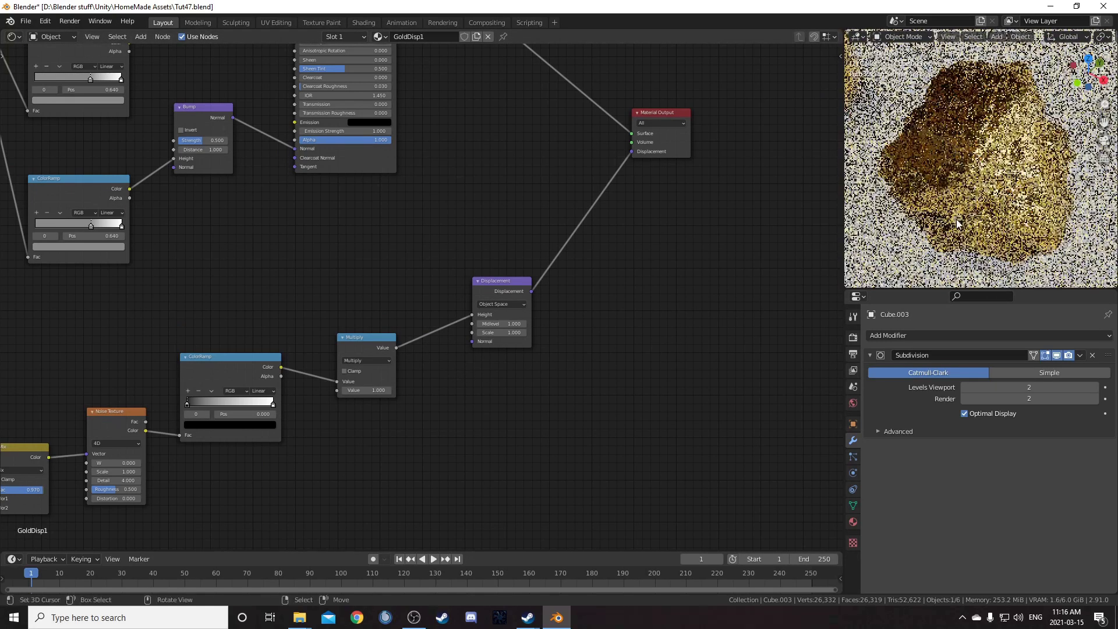
mouse_move(1036, 213)
middle_down()
mouse_move(916, 197)
mouse_move(957, 192)
mouse_move(944, 182)
middle_up()
middle_drag(979, 192, 978, 188)
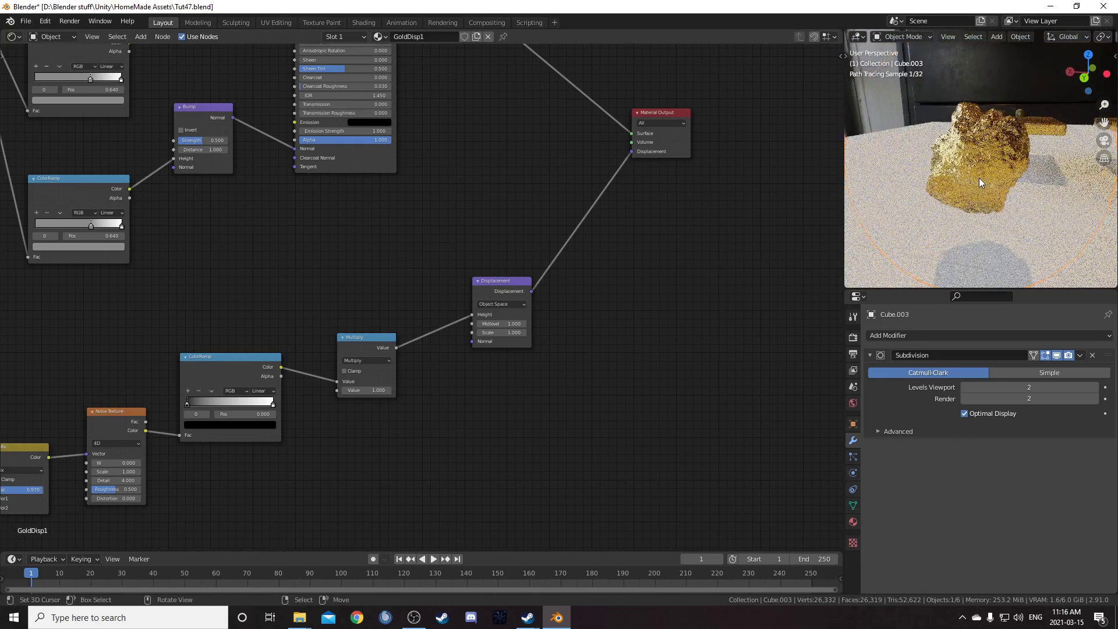
scroll(978, 177, up, 4)
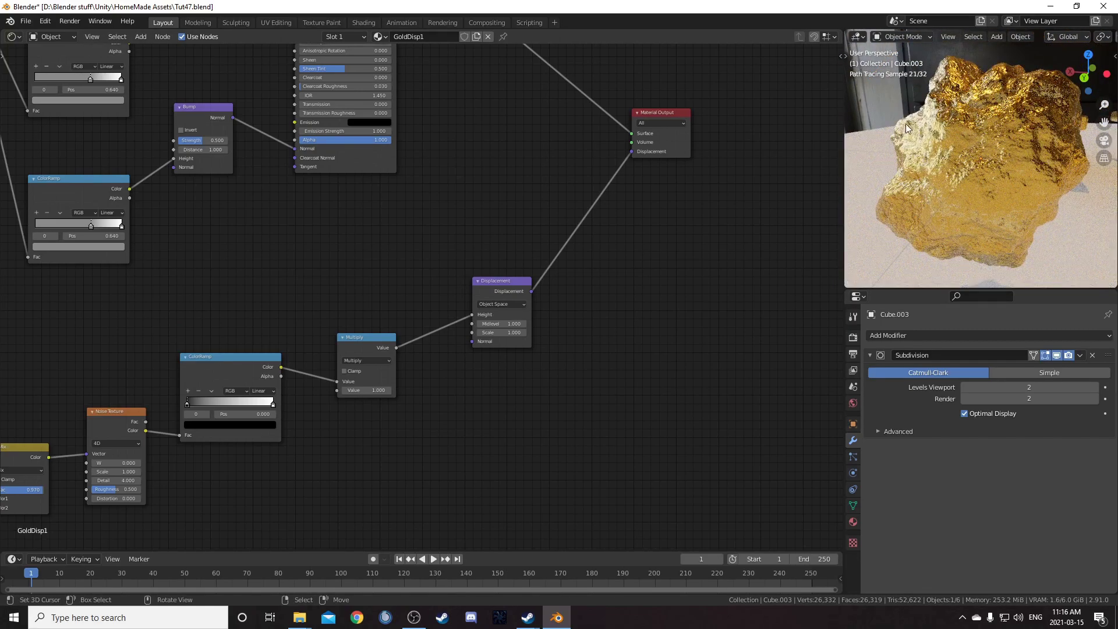
middle_drag(1034, 194, 944, 205)
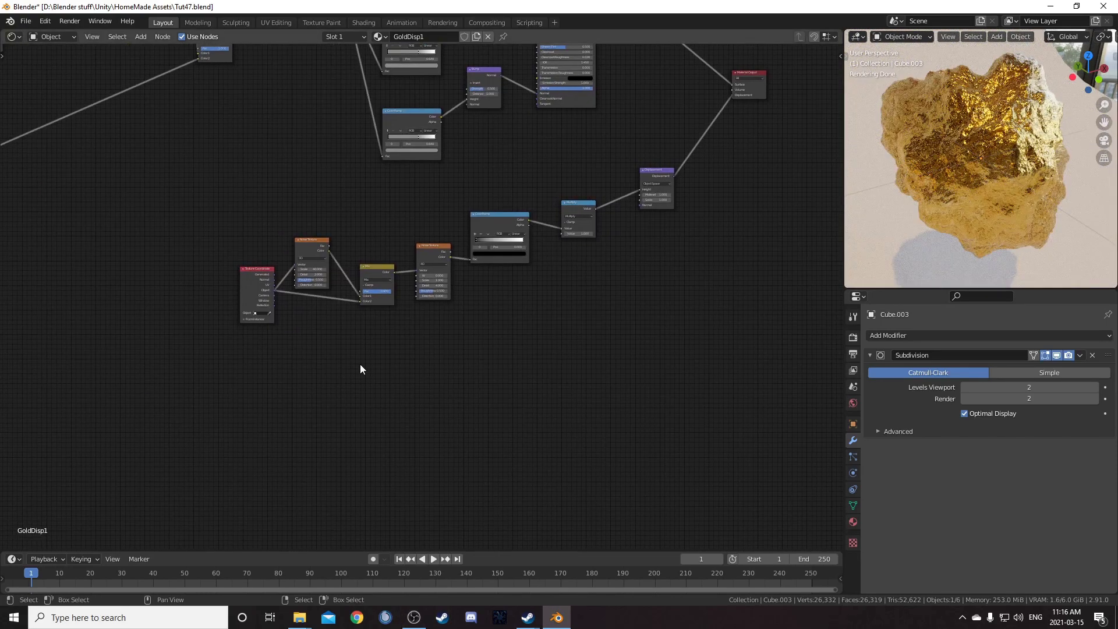
Step: Add a Voronoi Texture below the noise chain and link the Object coordinates to its Vector input
key(shift+a)
click(360, 365)
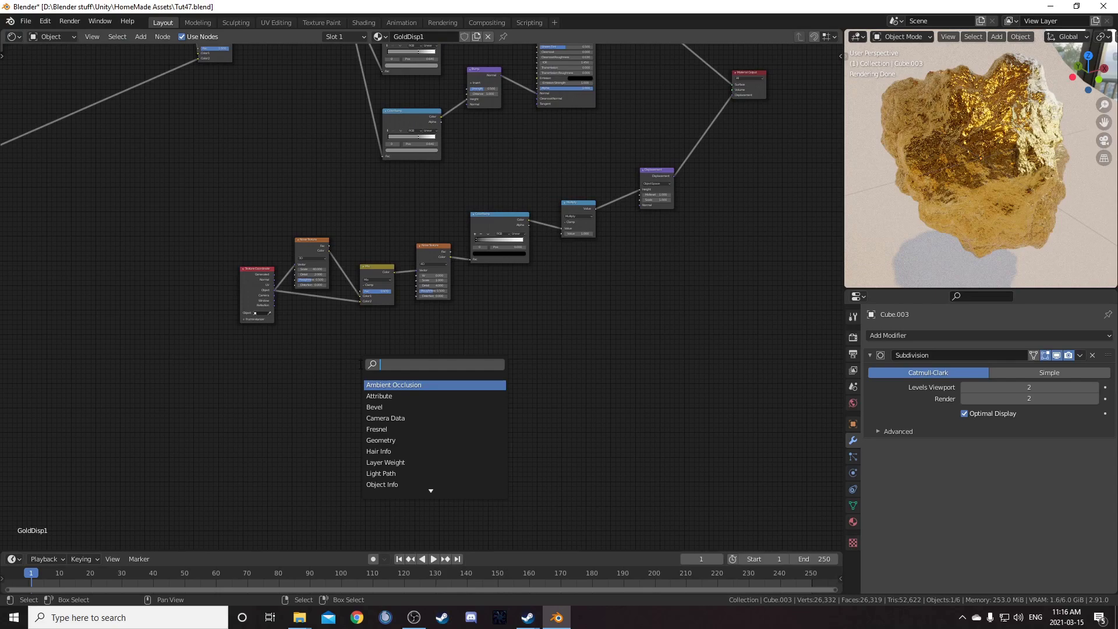
text(voro)
key(Return)
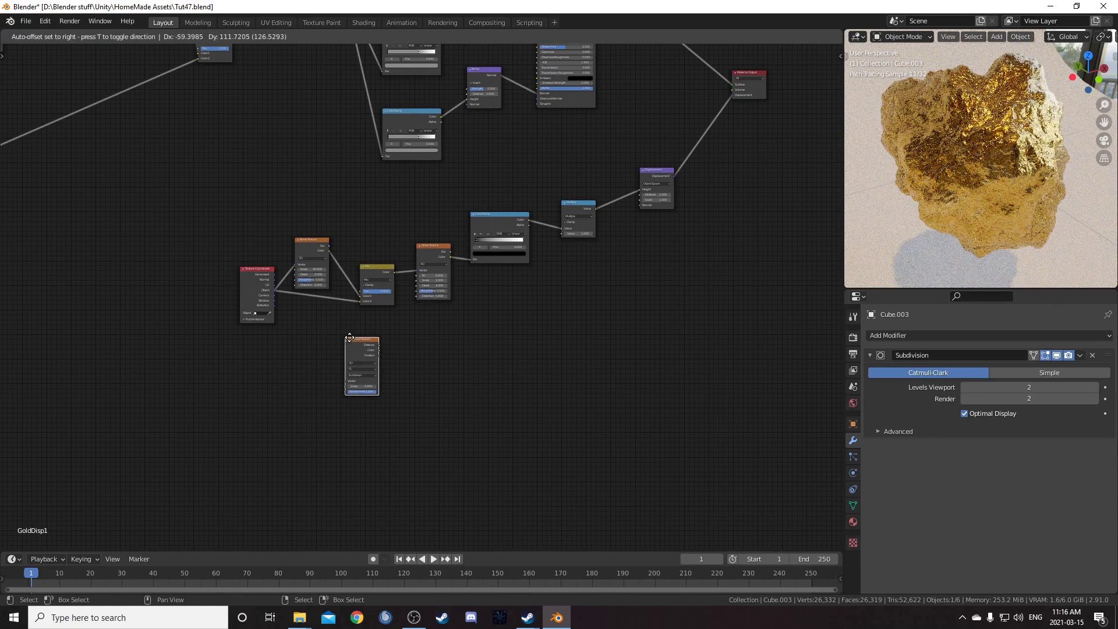
click(350, 337)
scroll(402, 361, up, 5)
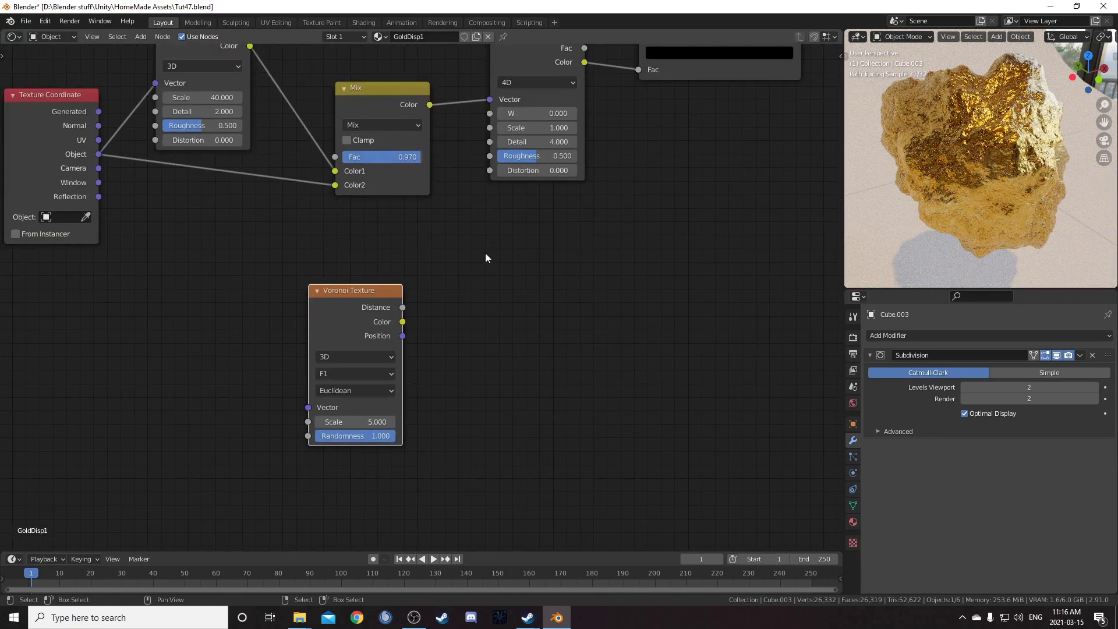
drag(99, 155, 308, 407)
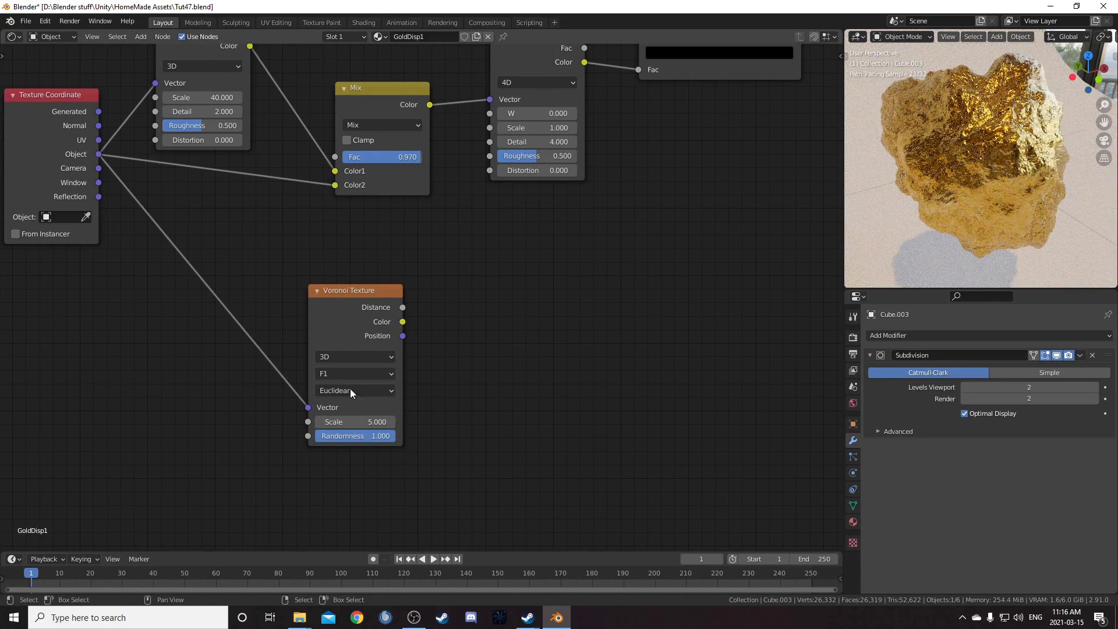
Step: Set the Voronoi Texture's Scale to 1.5 and preview its Distance output
click(341, 420)
text(1.5)
key(Return)
ctrl+shift+click(375, 293)
Step: Insert an RGB Curves node after the Voronoi Texture, with Distance feeding its Color input
key(shift+a)
click(512, 353)
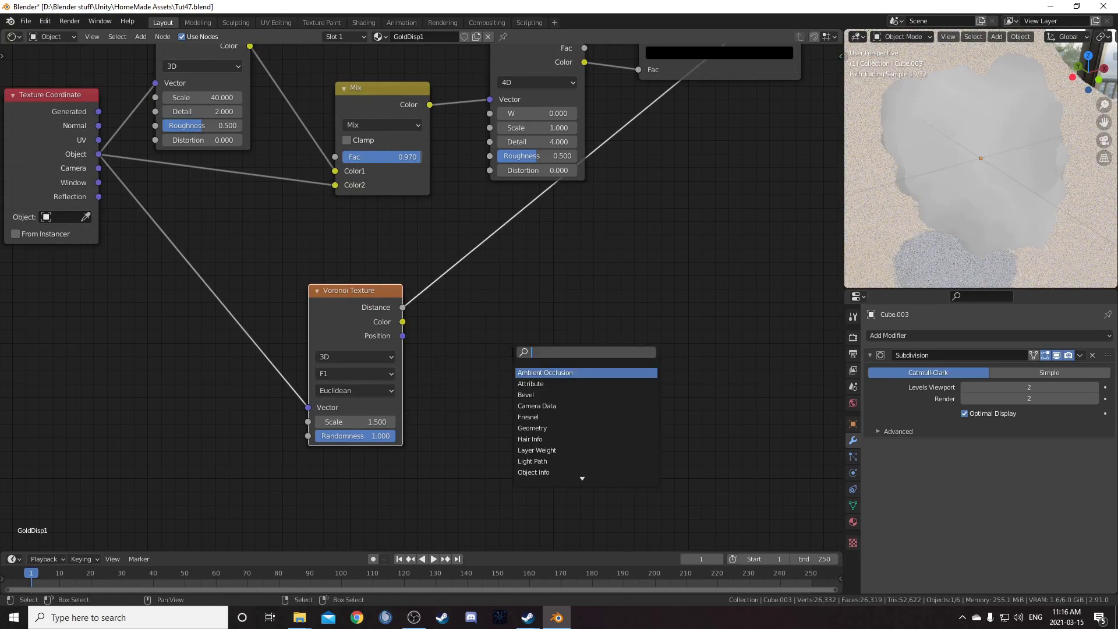
key(Down)
key(Return)
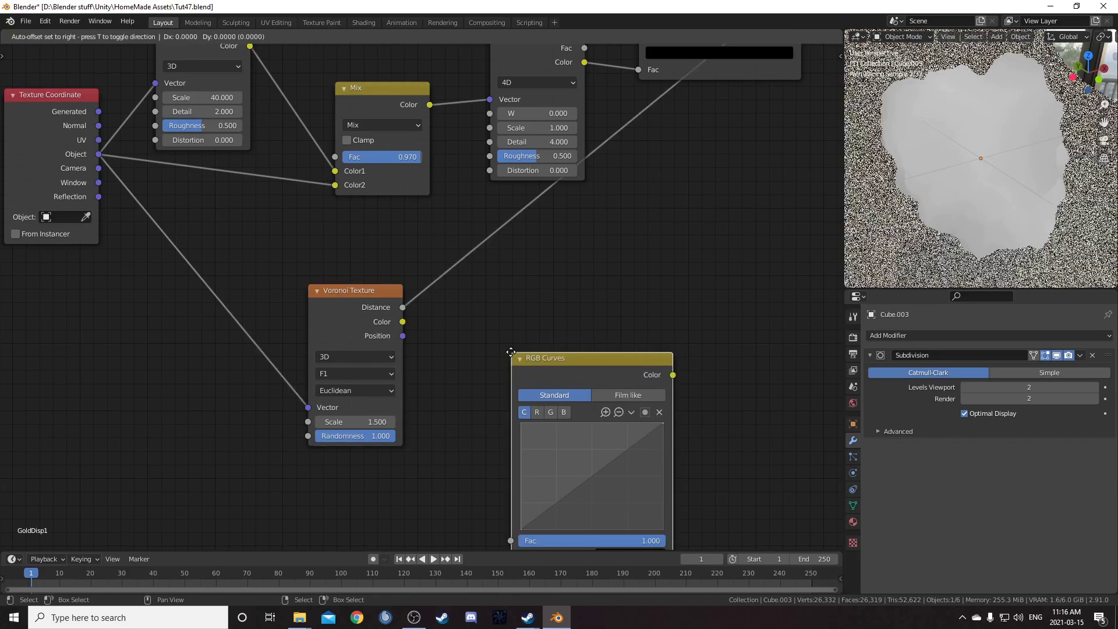
click(466, 237)
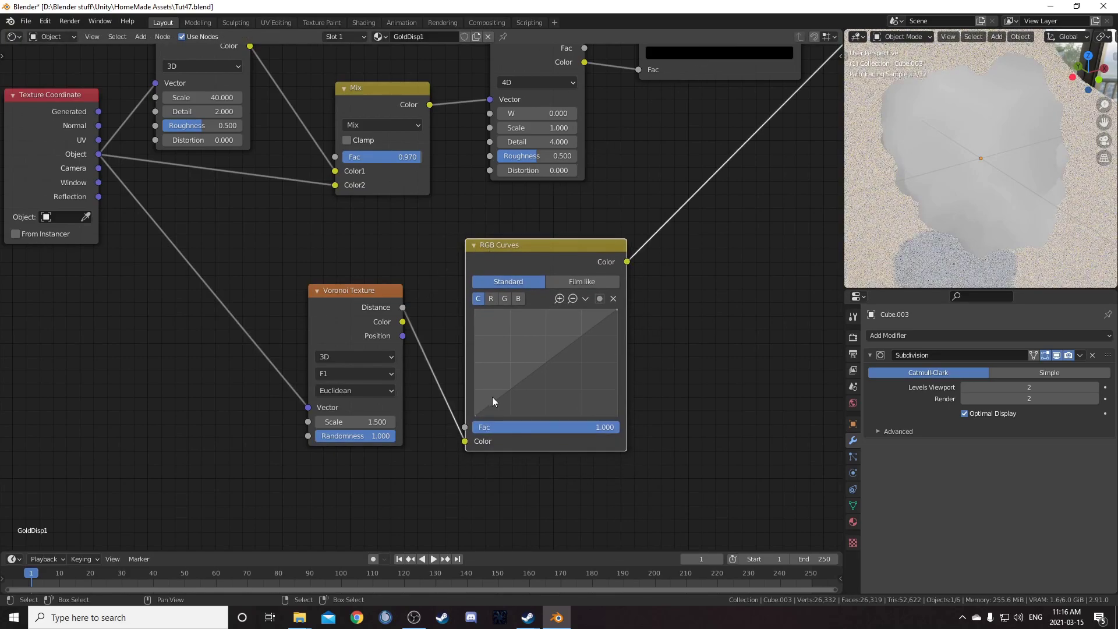
Step: Raise the low end of the RGB curve, with its start point at Y 0.40625 and a second point at X 0.19091, Y 0.44375
drag(476, 414, 498, 370)
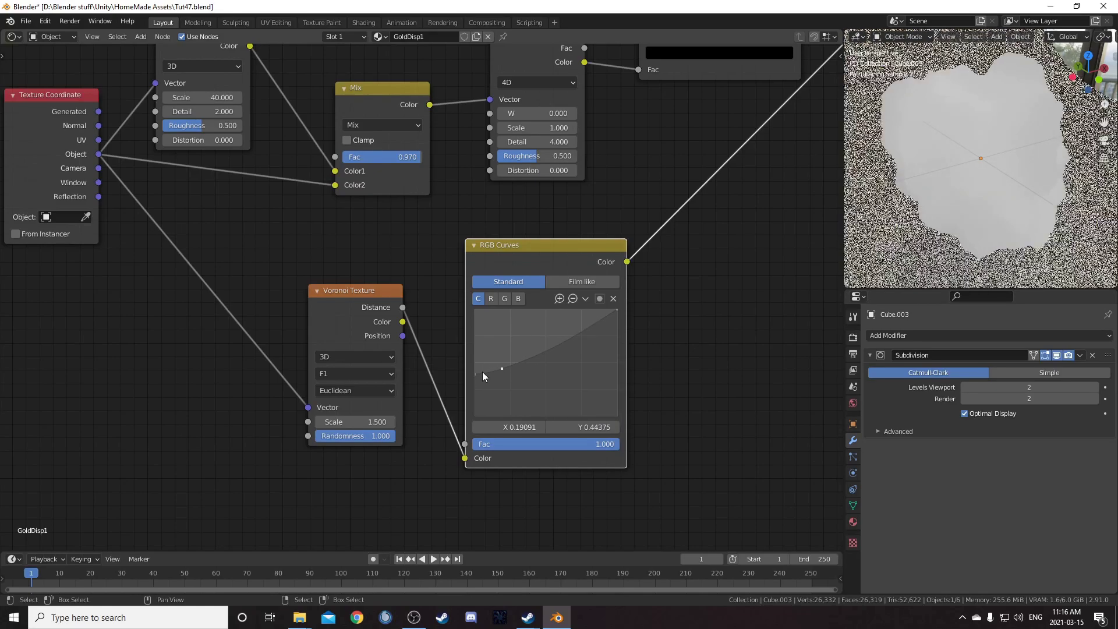
scroll(586, 334, down, 2)
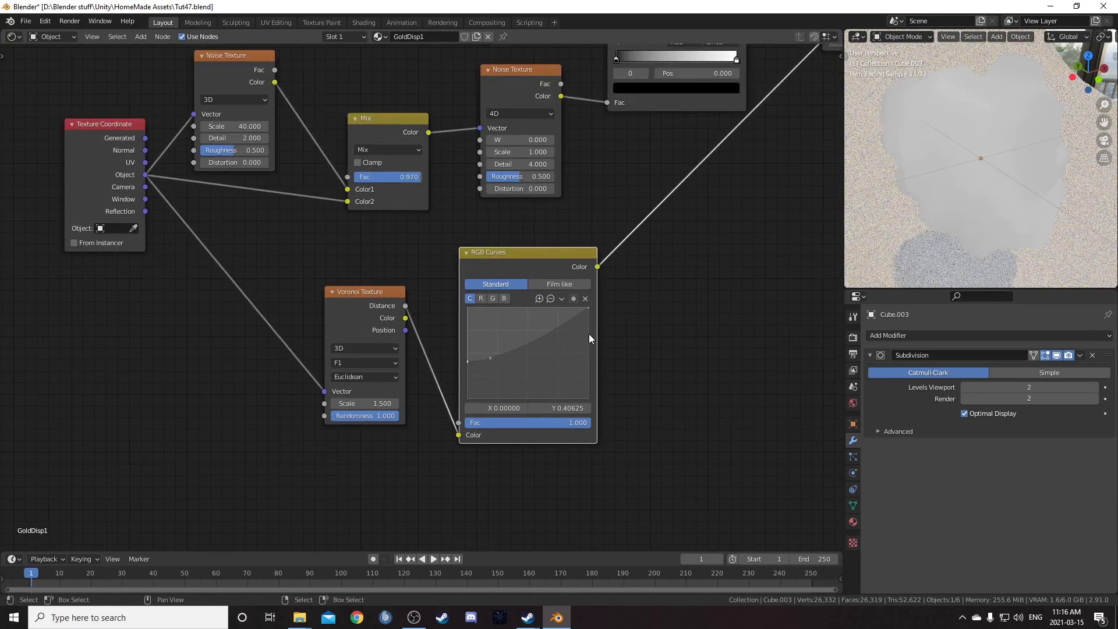
middle_drag(614, 294, 404, 369)
scroll(450, 325, down, 5)
middle_drag(455, 317, 430, 268)
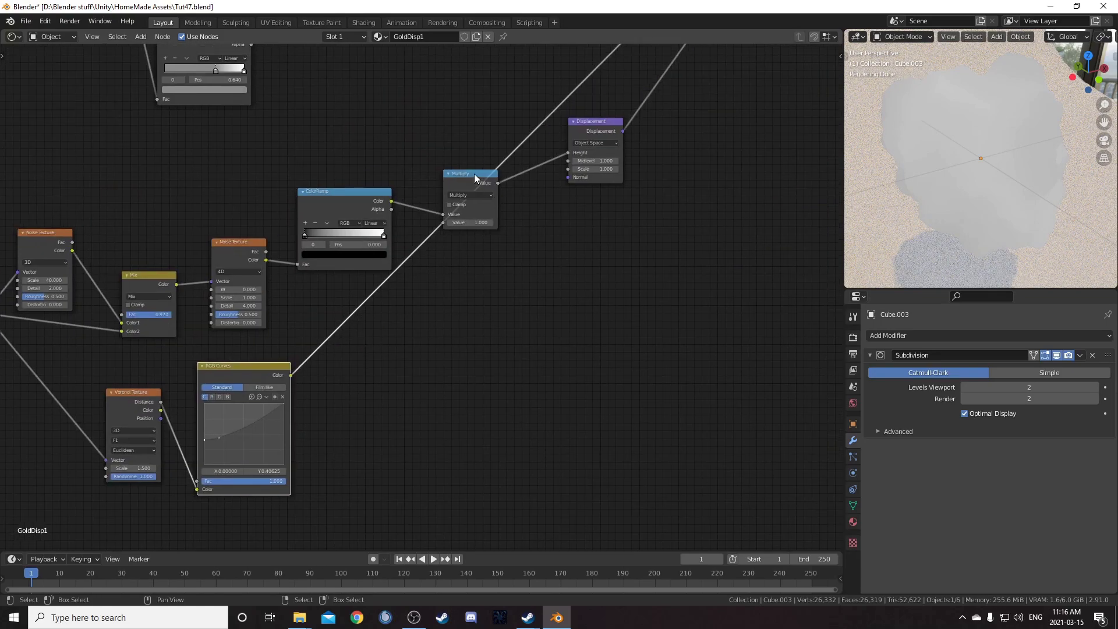
Step: Place a copy of the Multiply node after the RGB Curves node, fed by its Color output, with a multiplier of 0.5
key(shift+d)
click(411, 346)
scroll(430, 434, up, 2)
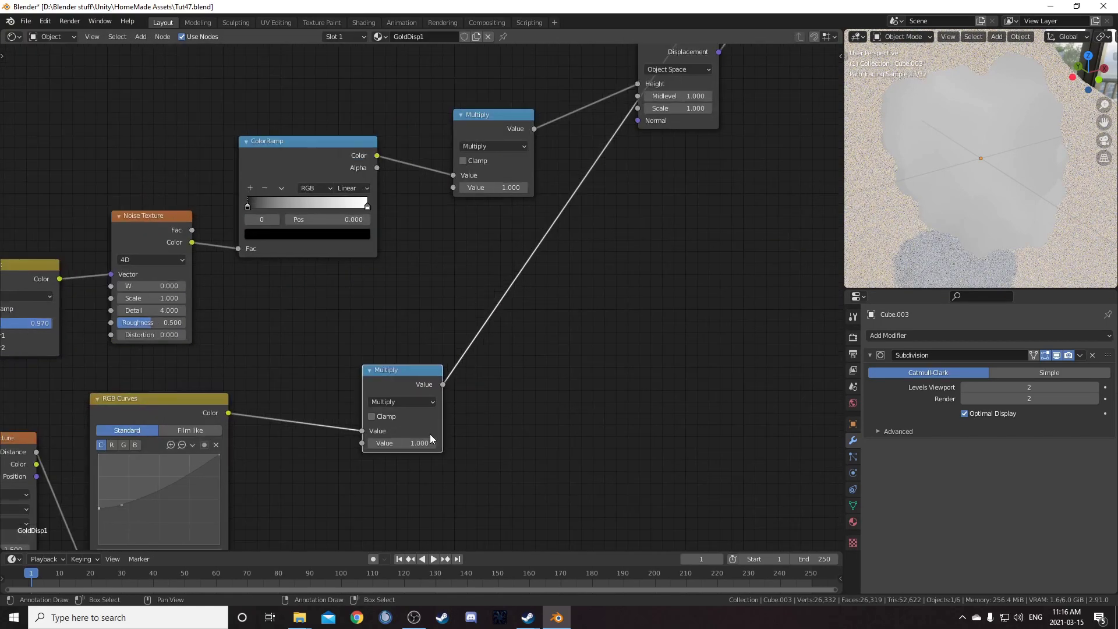
middle_drag(429, 435, 430, 346)
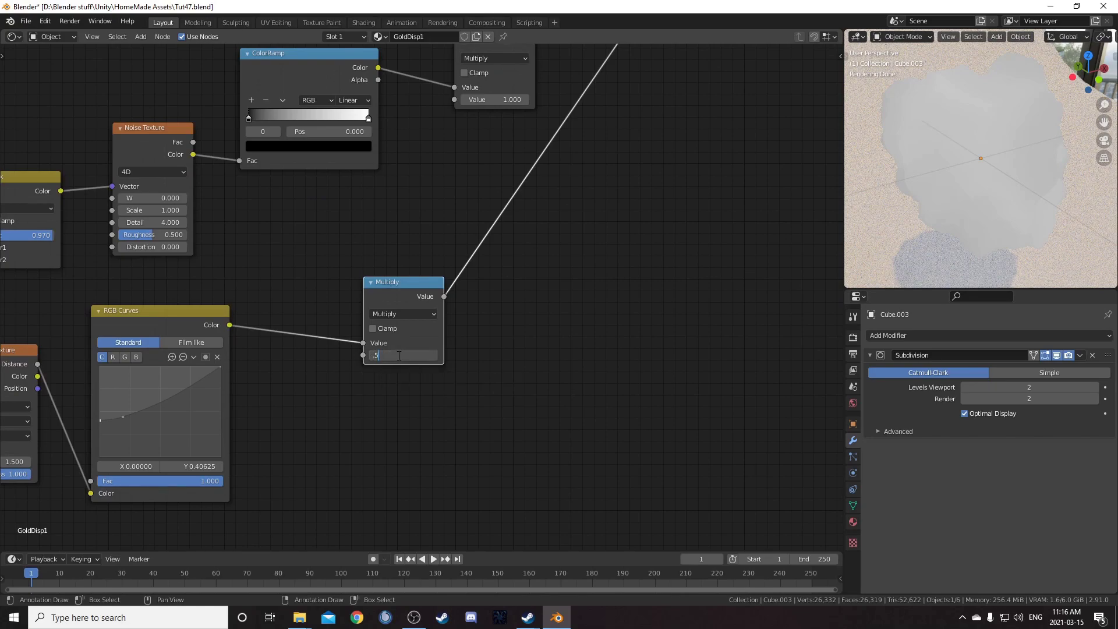
key(Return)
scroll(446, 334, down, 2)
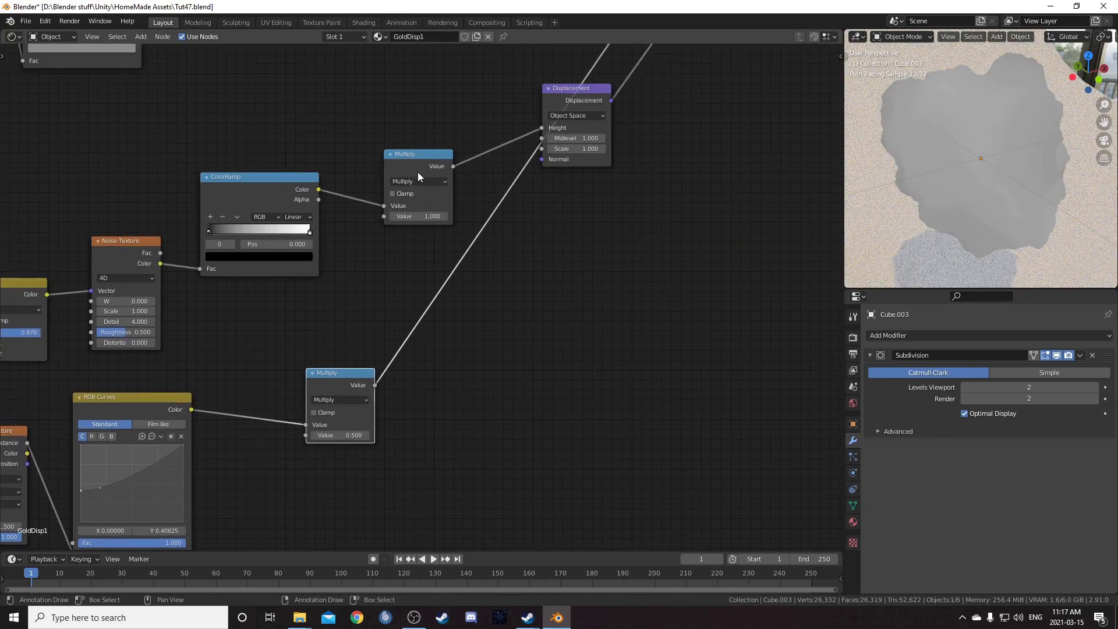
Step: Insert a duplicated math node before Displacement, switch it to Add, and link the RGB Curves branch's Multiply into its second Value
drag(417, 172, 403, 167)
key(shift+d)
click(495, 166)
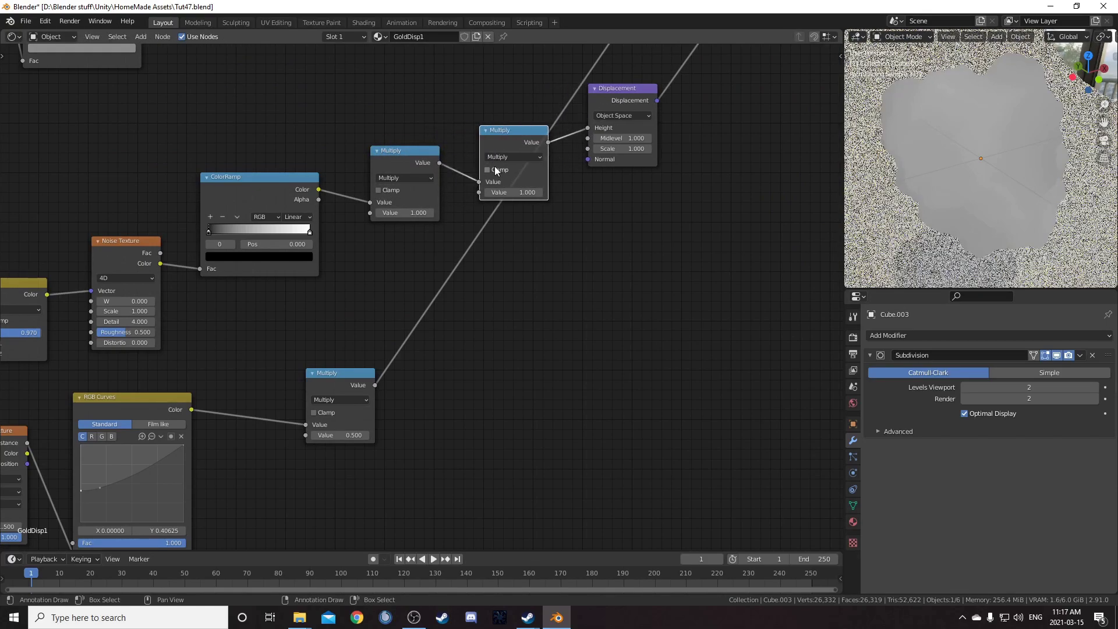
ctrl+scroll(517, 155, up, 2)
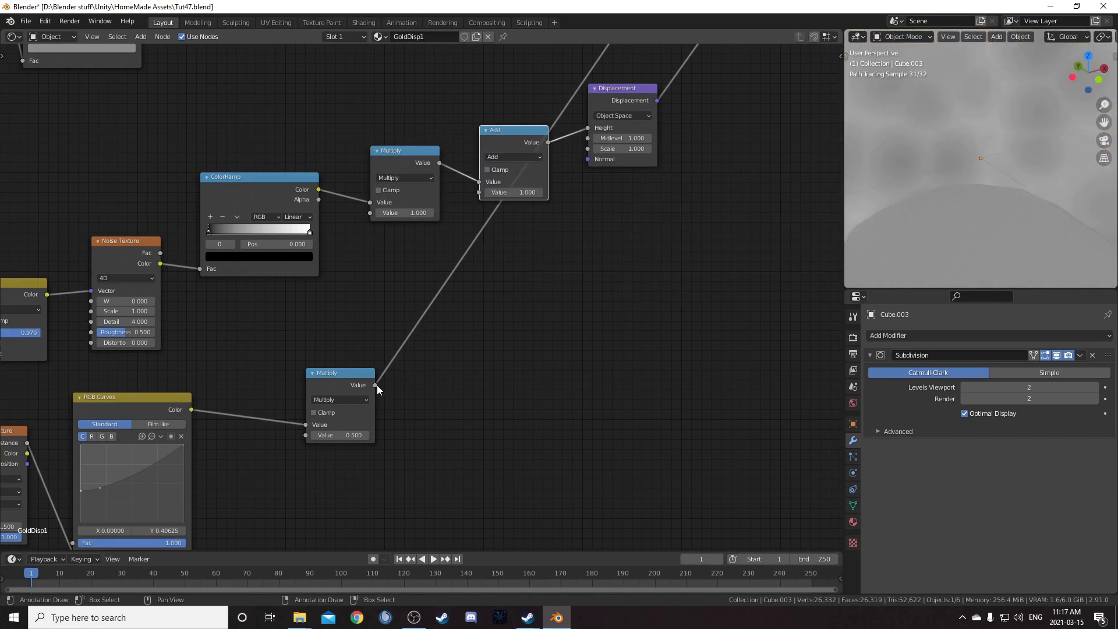
drag(376, 386, 477, 193)
Step: Route the Principled BSDF back to the Material Output's Surface and frame the displaced object in the viewport
scroll(474, 279, down, 5)
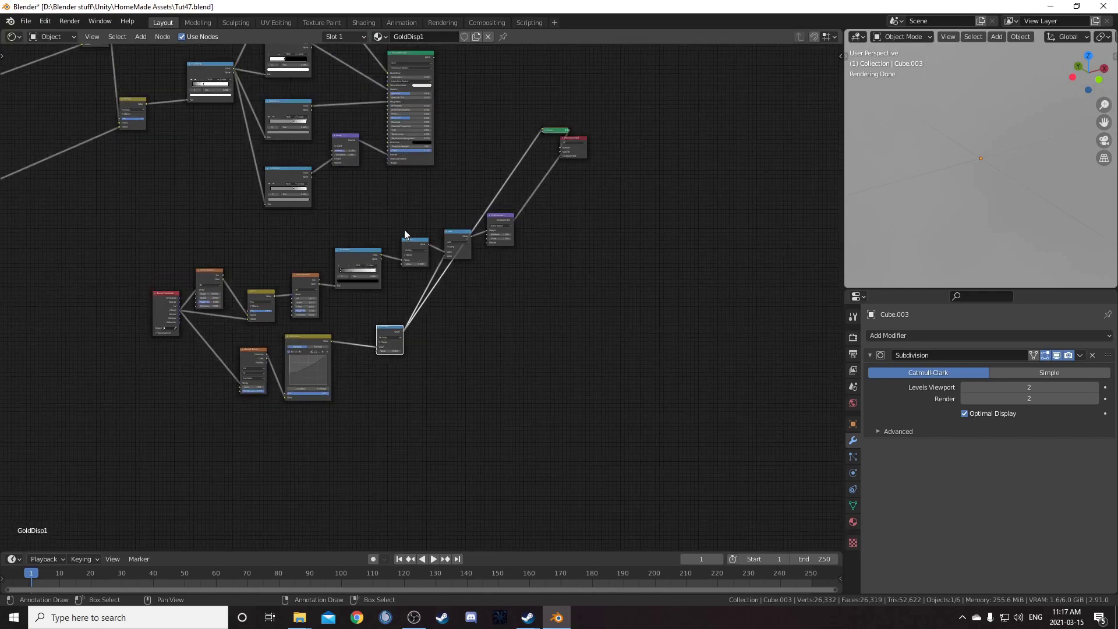
middle_drag(413, 178, 384, 233)
ctrl+shift+click(393, 208)
scroll(997, 192, down, 4)
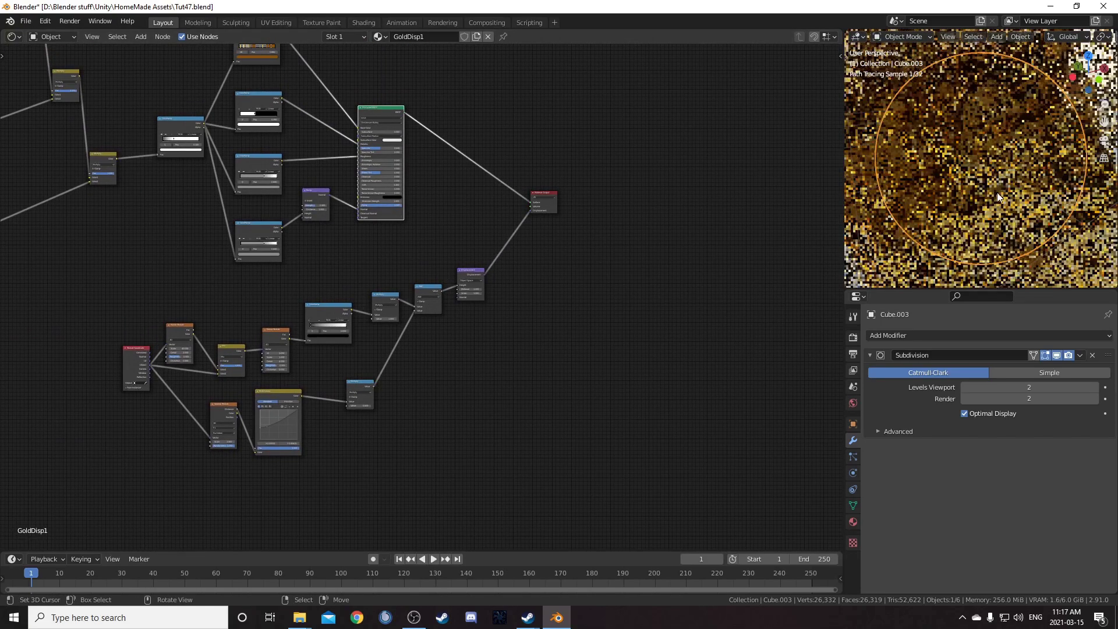
scroll(990, 194, down, 6)
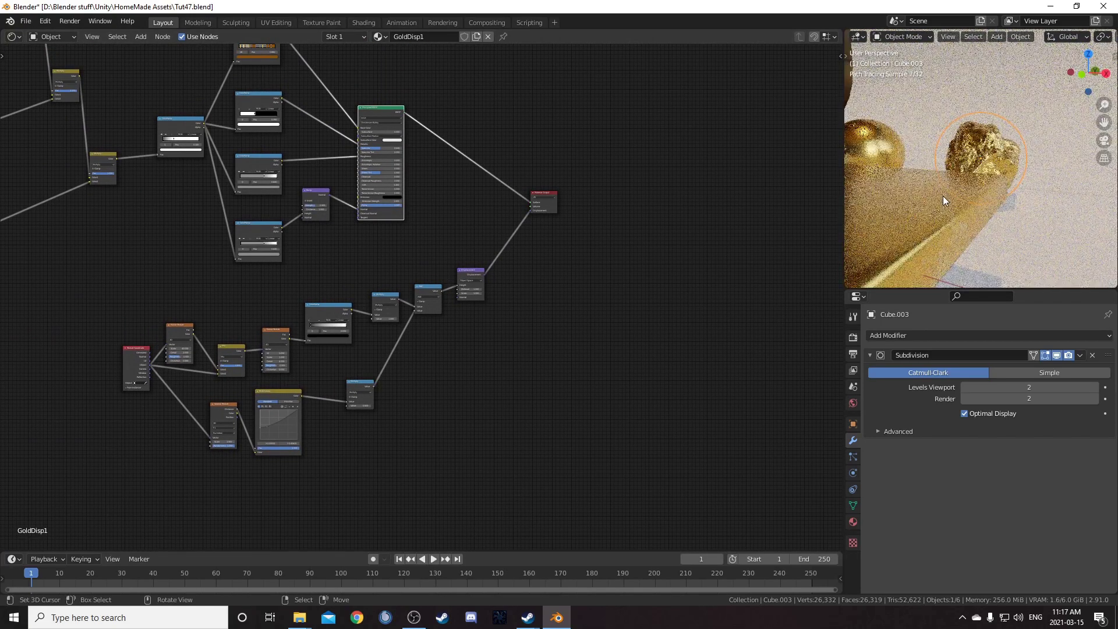
key(KP_Decimal)
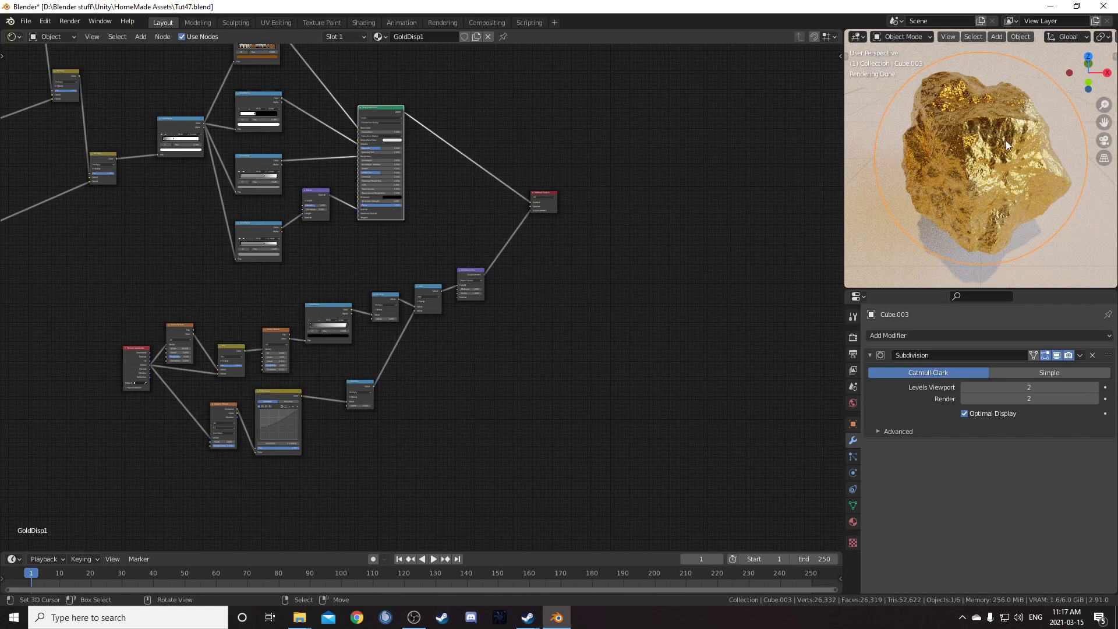
Step: Try the RGB curve's low point at X 0.31818, Y 0.20625, and undo the change
scroll(430, 355, up, 3)
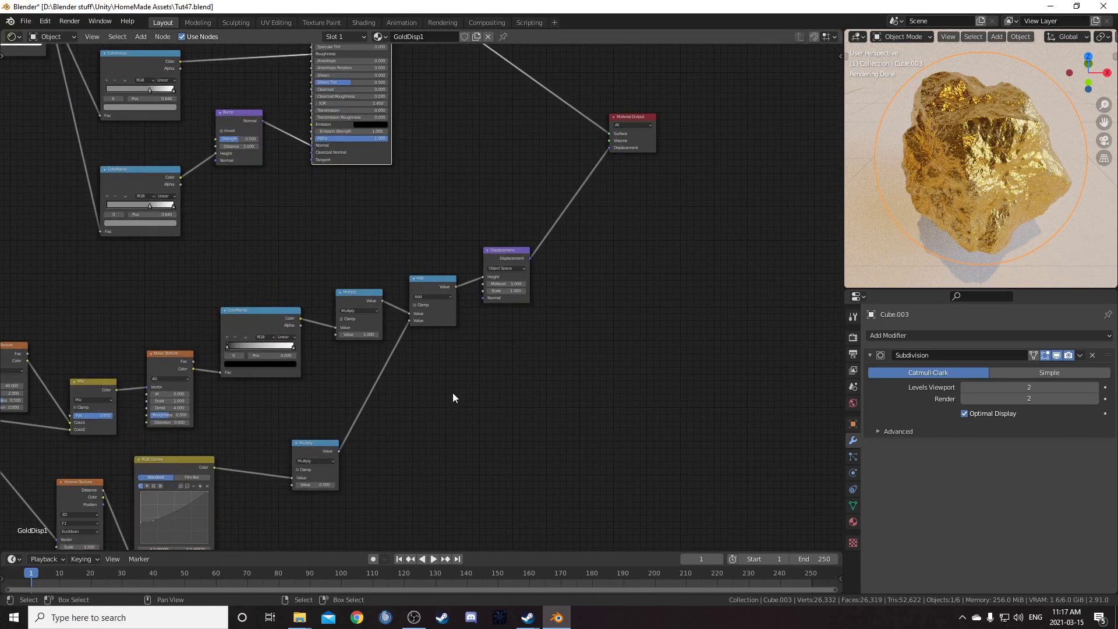
middle_drag(453, 393, 586, 331)
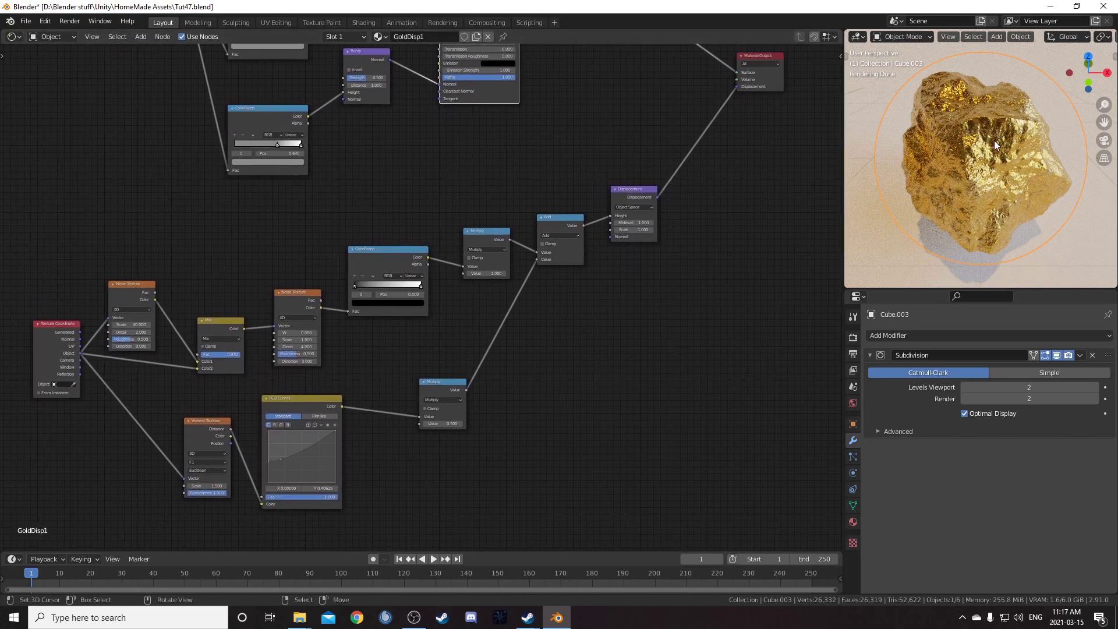
scroll(353, 428, up, 2)
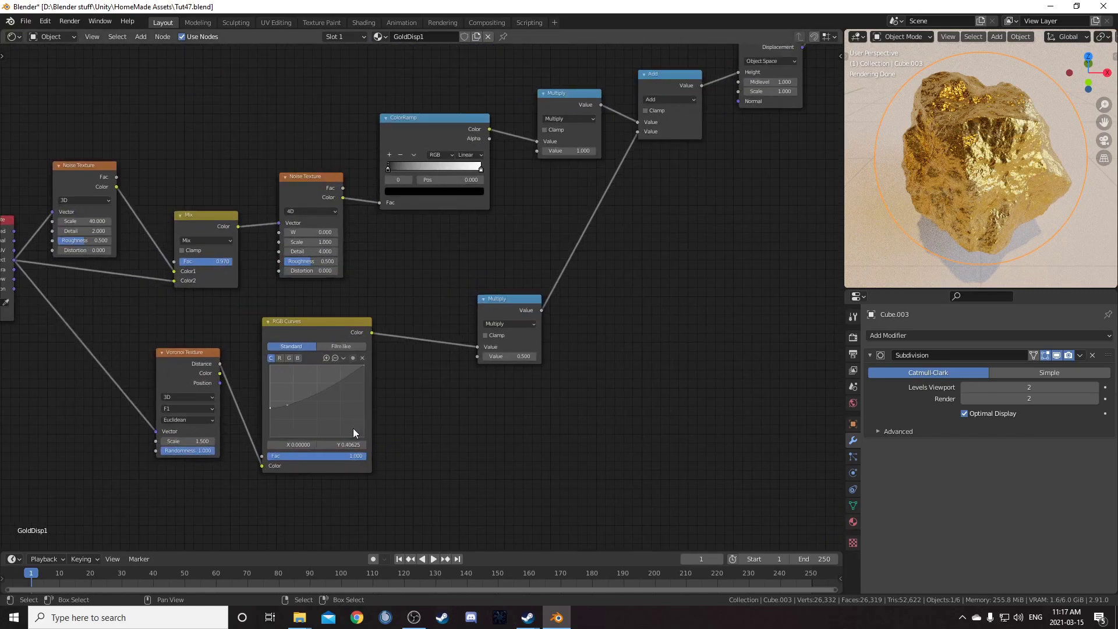
drag(287, 404, 300, 422)
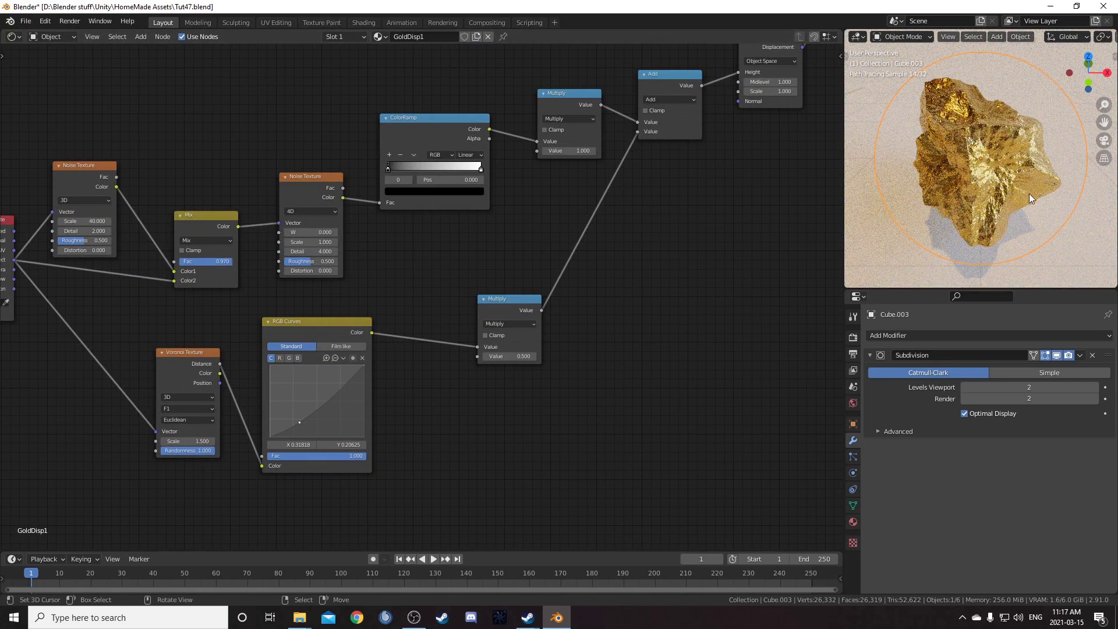
key(ctrl+z)
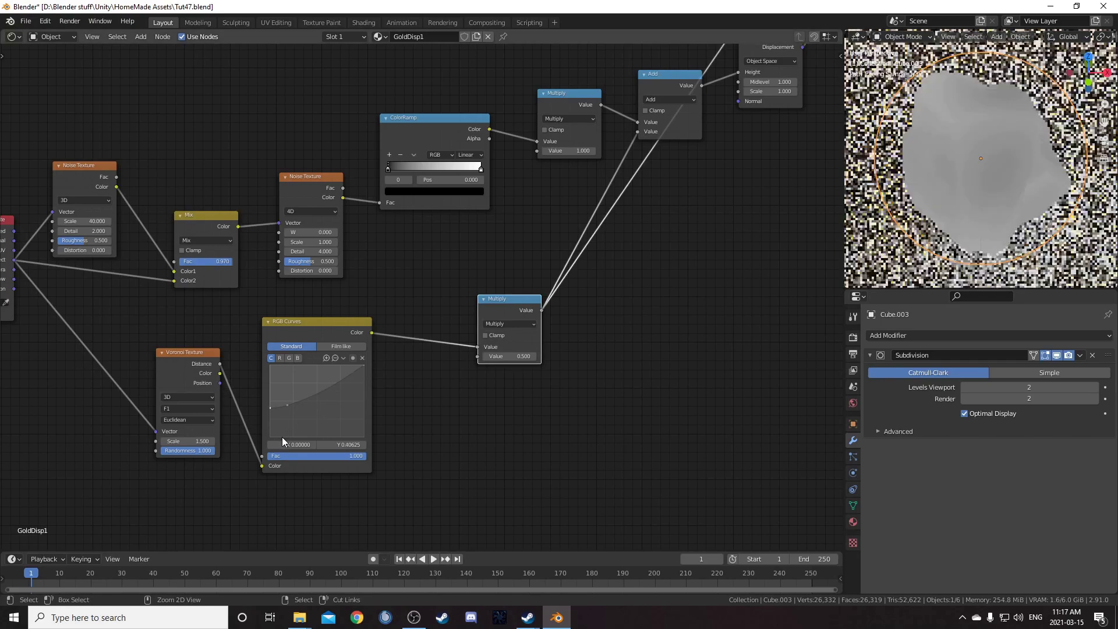
Step: Reconnect the Principled BSDF to the Material Output's Surface and nudge the RGB Curves node slightly
scroll(587, 293, down, 6)
middle_drag(608, 165, 478, 333)
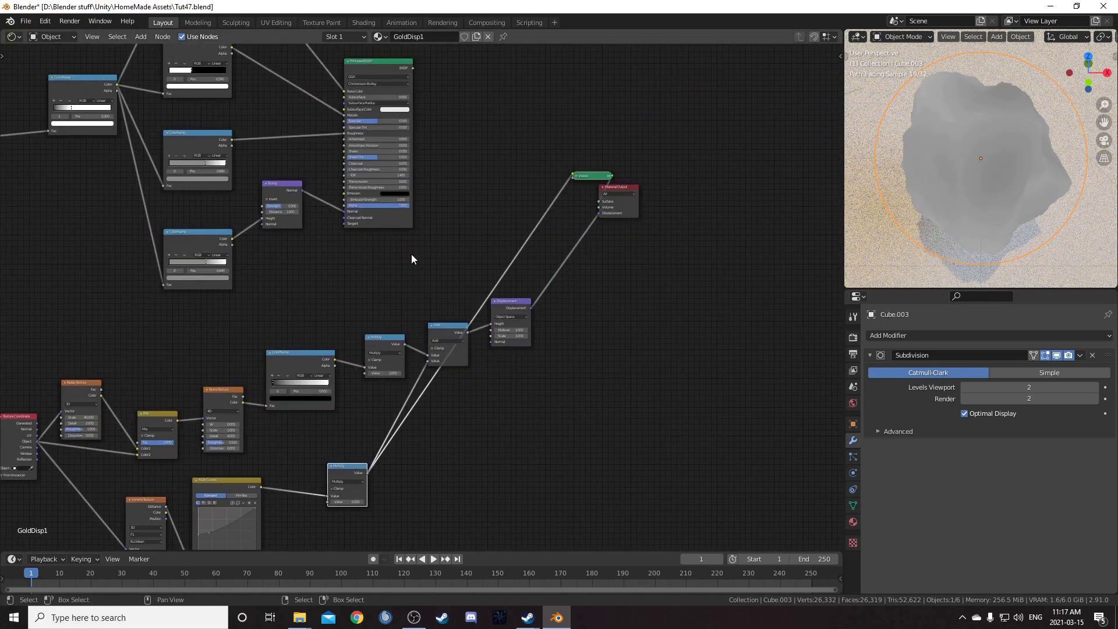
ctrl+shift+click(400, 225)
middle_drag(395, 359, 519, 166)
scroll(411, 311, up, 5)
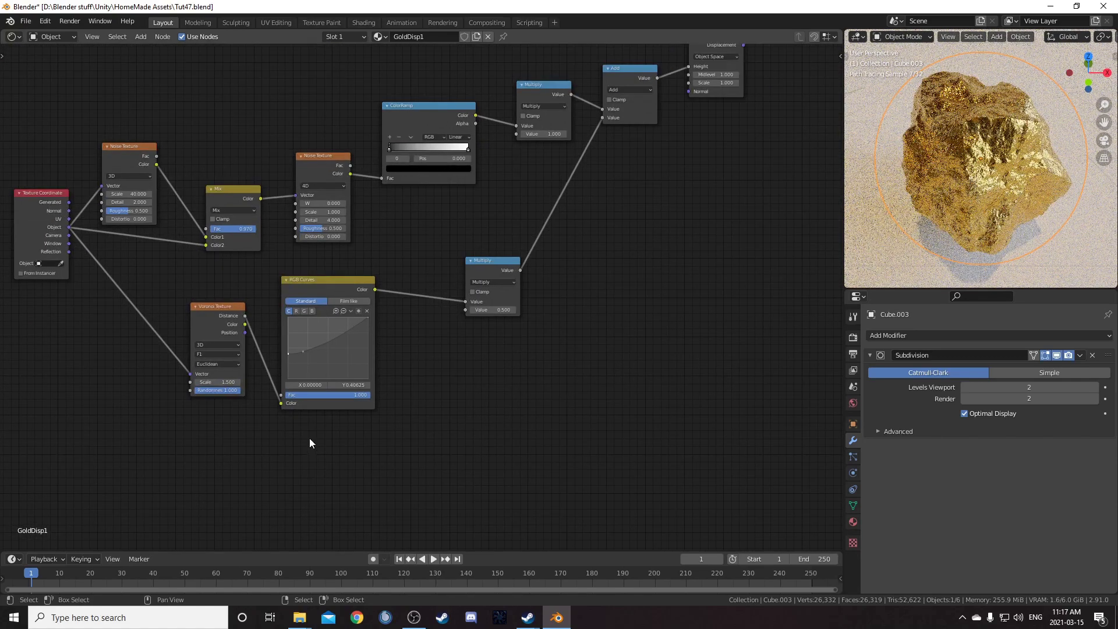
middle_drag(329, 390, 361, 345)
scroll(361, 344, up, 2)
drag(323, 209, 341, 202)
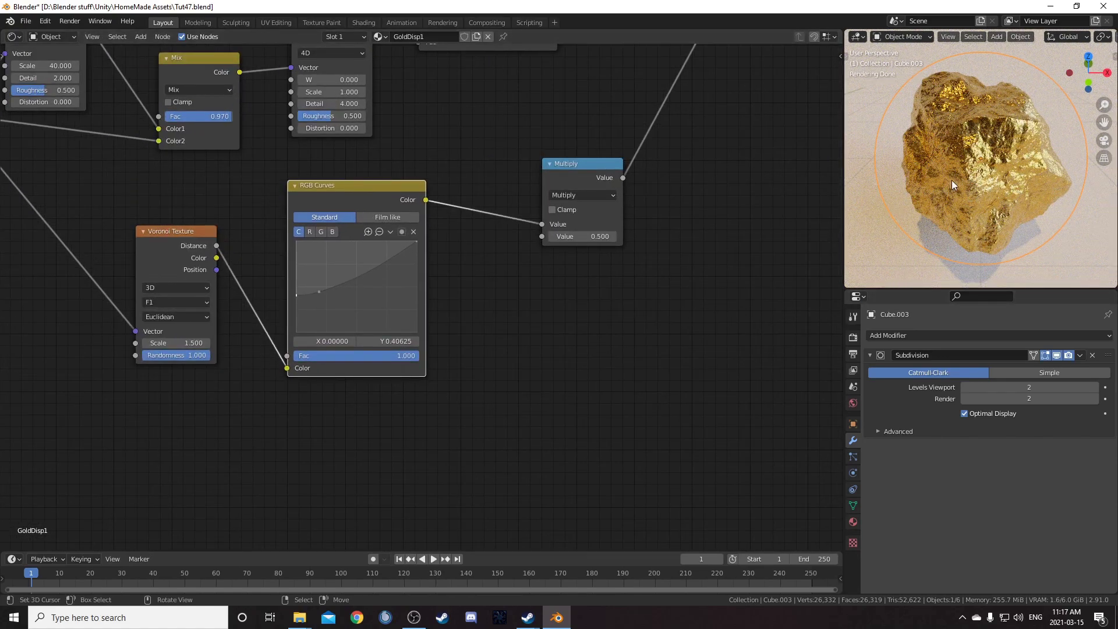
Step: Set the Displacement node's Midlevel to 0.900, checking the displaced object in the viewport
scroll(425, 322, up, 2)
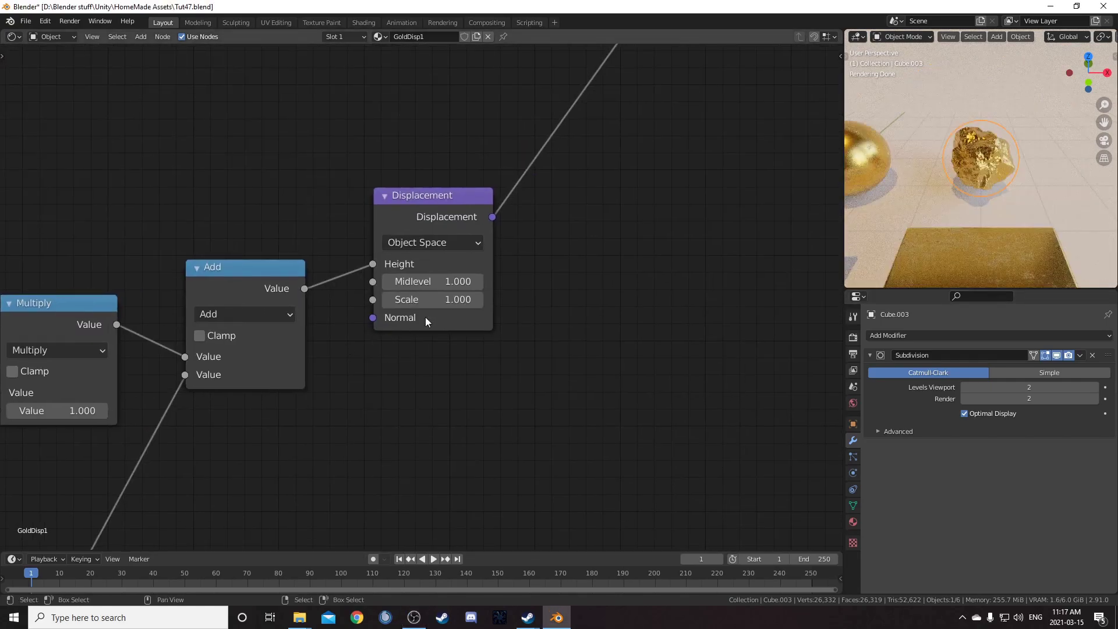
click(388, 282)
click(388, 281)
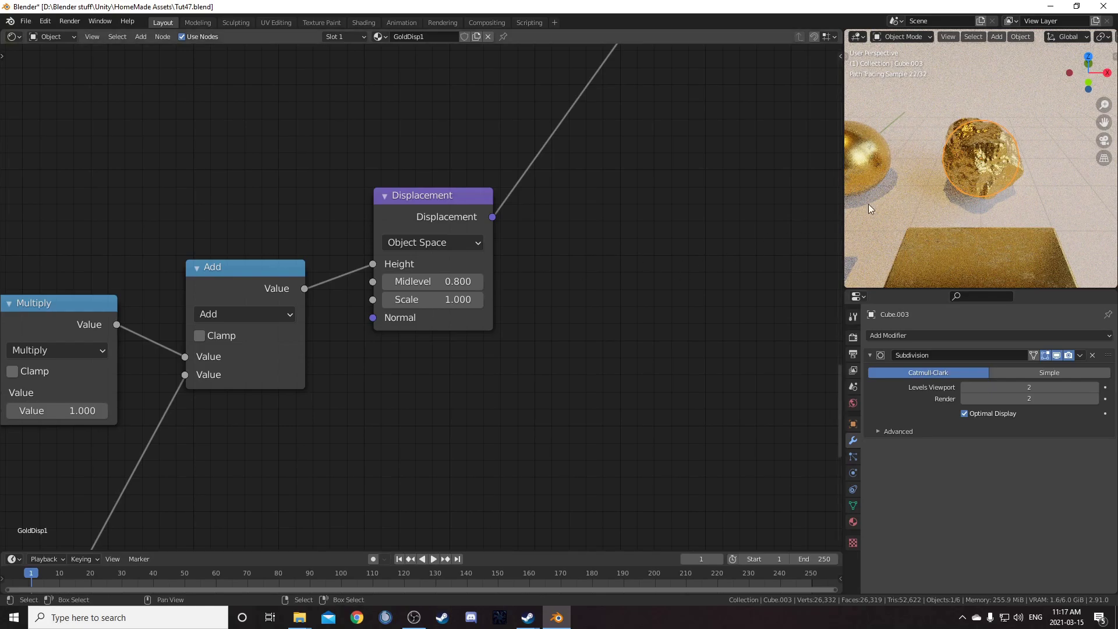
scroll(962, 177, down, 3)
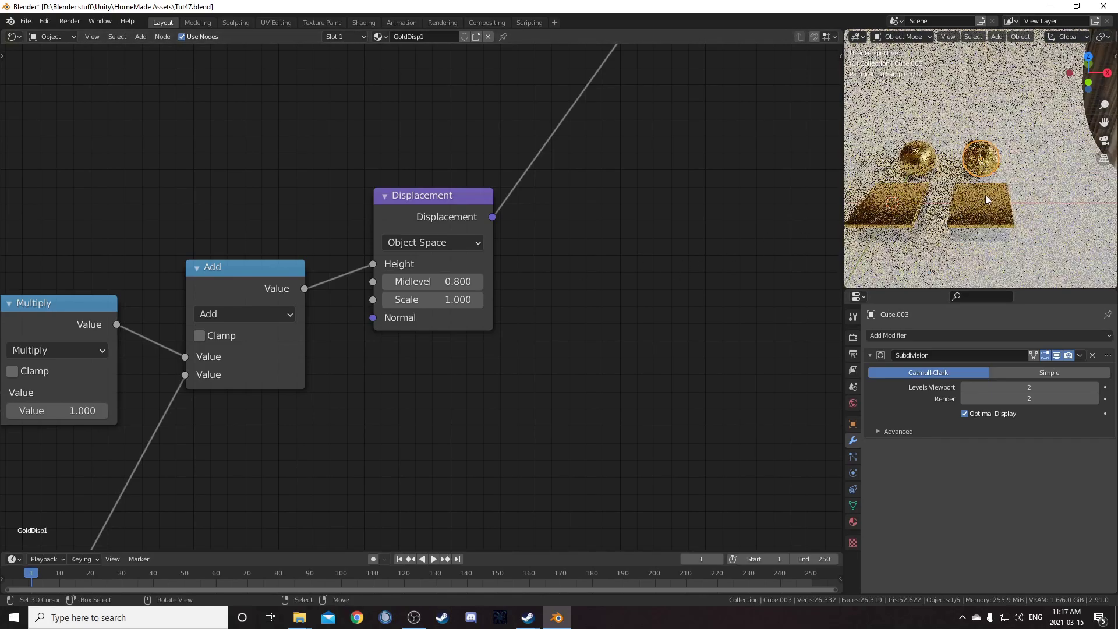
click(478, 282)
scroll(979, 157, up, 3)
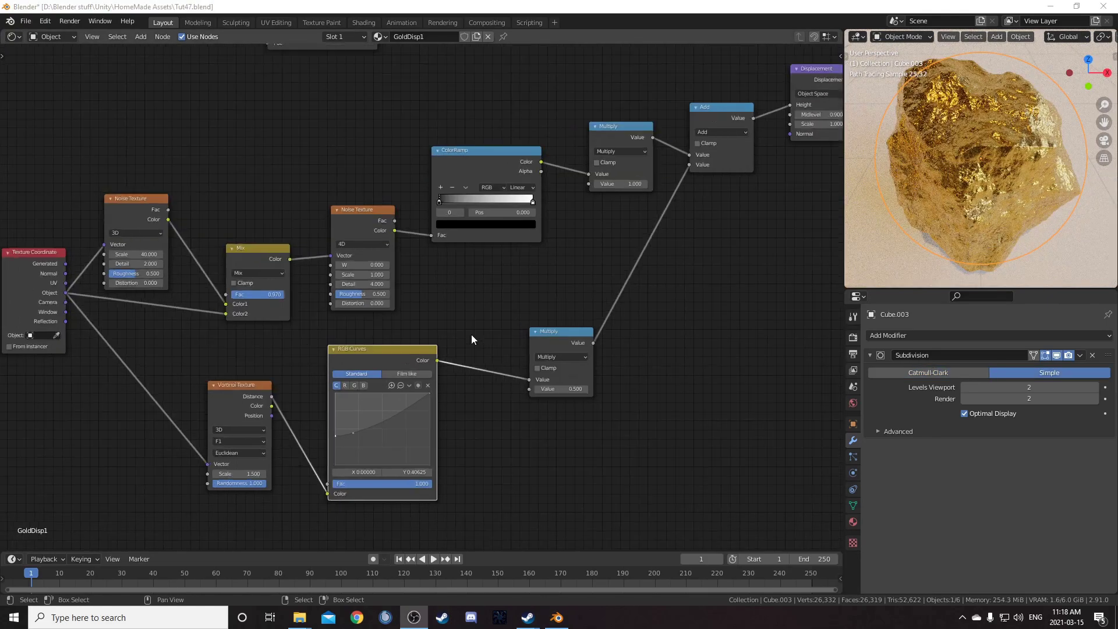
Step: Move the 4D Noise Texture up slightly and set its W to 3.800
scroll(361, 349, up, 2)
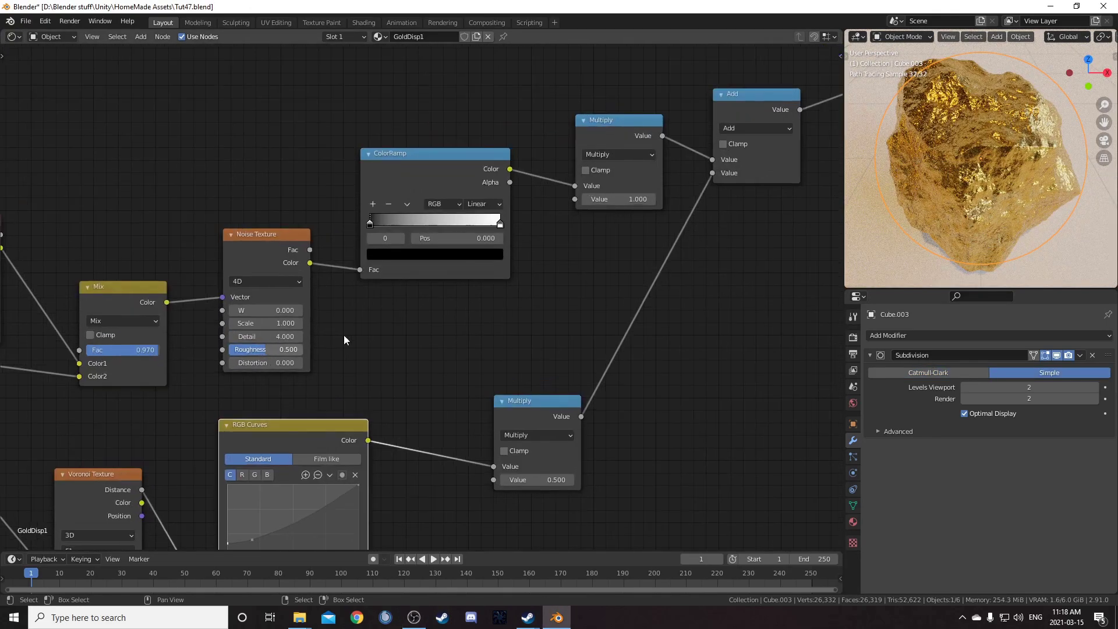
drag(274, 236, 272, 217)
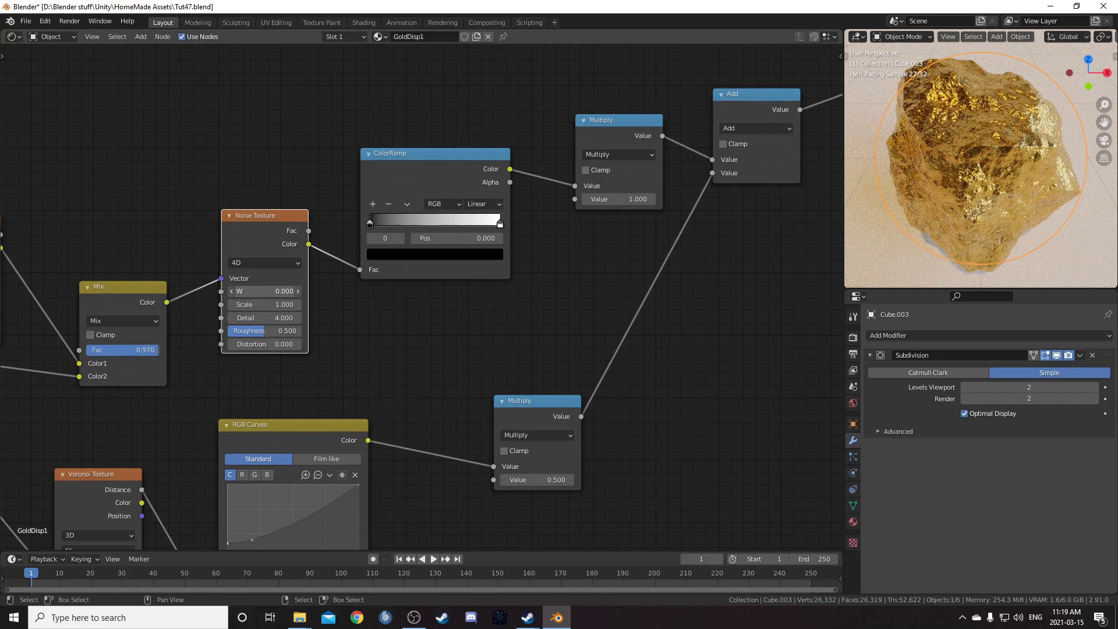
drag(265, 291, 317, 291)
scroll(403, 373, down, 2)
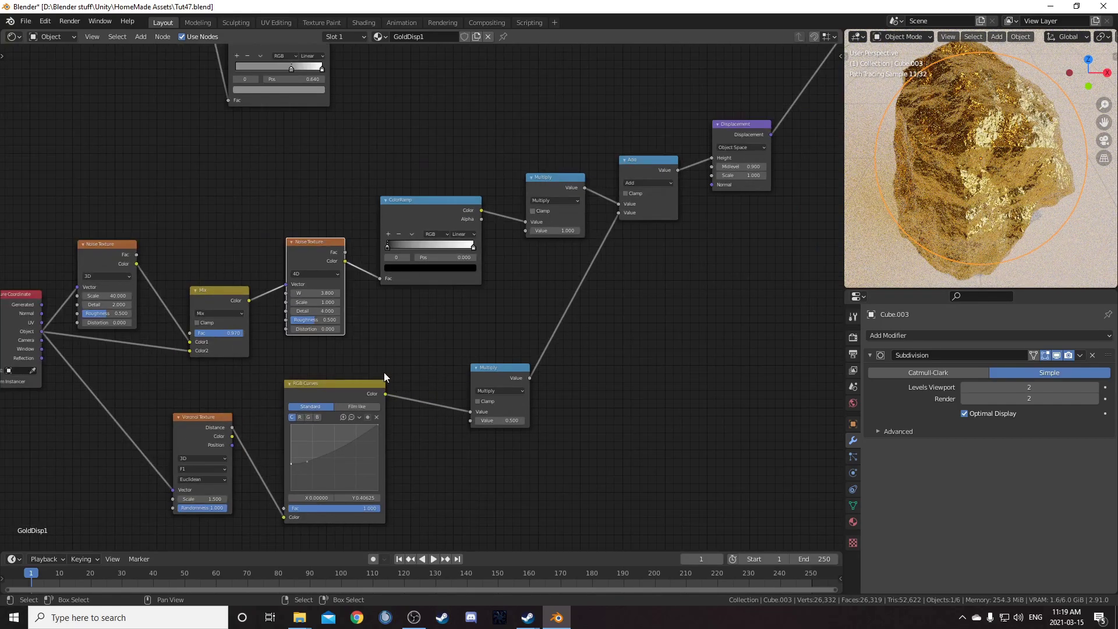
Step: Switch the Voronoi Texture to 4D and set its W to 5.200
scroll(384, 355, up, 2)
click(343, 325)
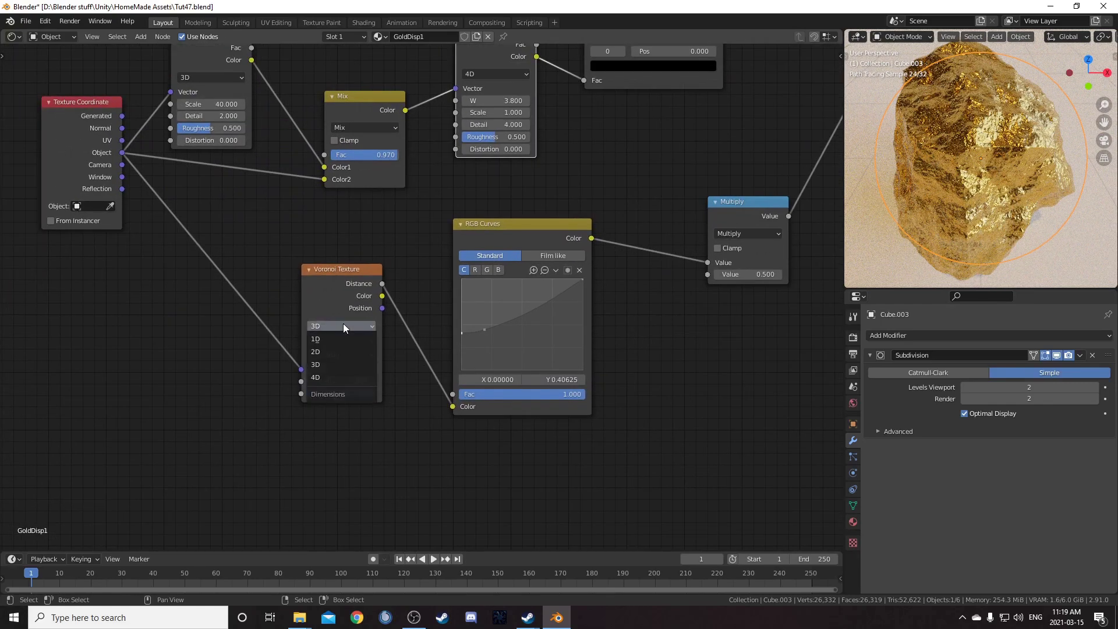
click(329, 375)
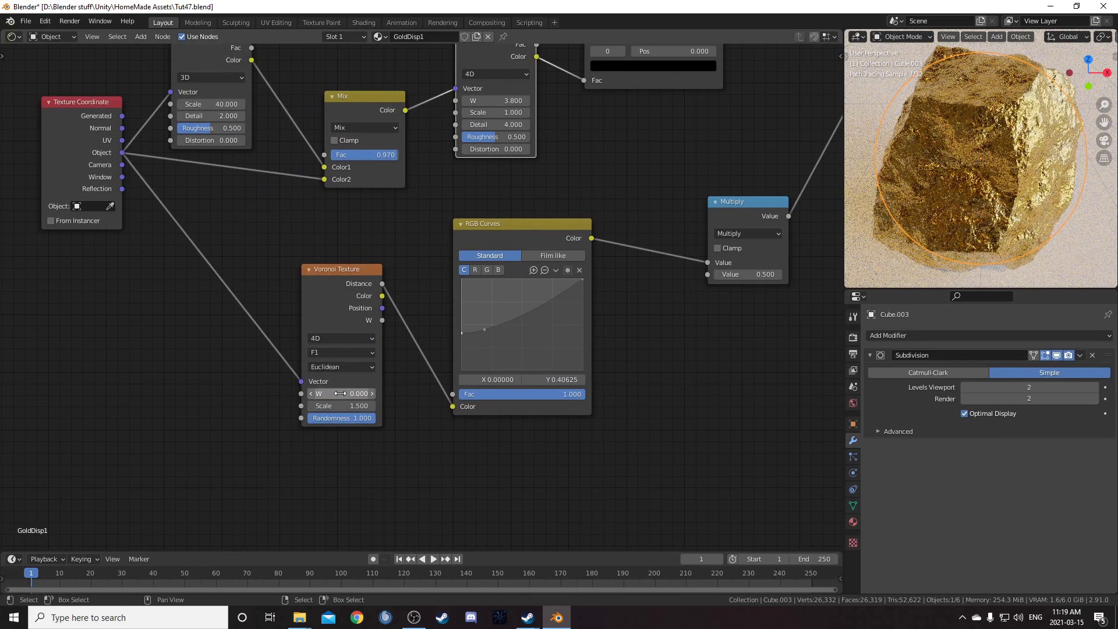
drag(340, 394, 373, 393)
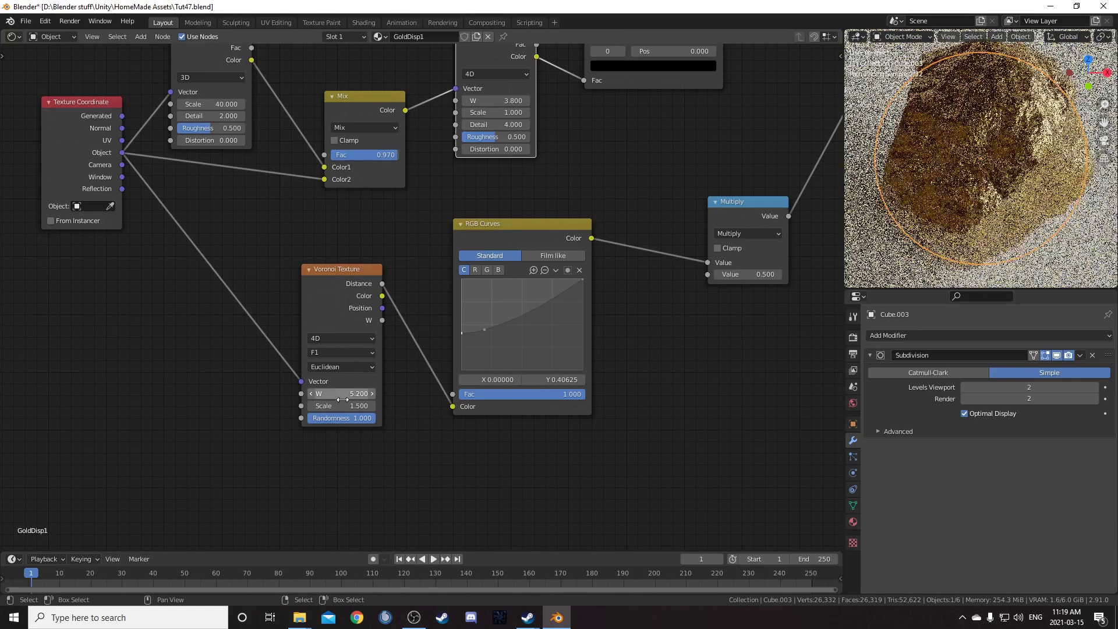
Step: Add a Texture Coordinate node in the empty area below the existing nodes of the bevelled slab's GoldDisp2 material
scroll(396, 373, down, 2)
scroll(955, 153, down, 4)
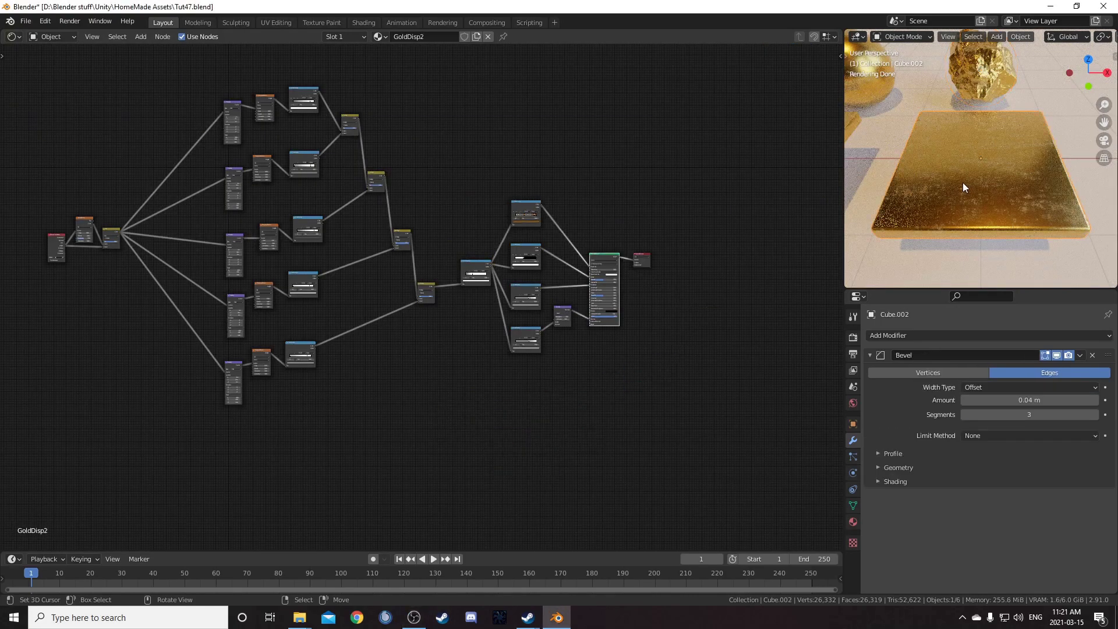
scroll(507, 351, up, 4)
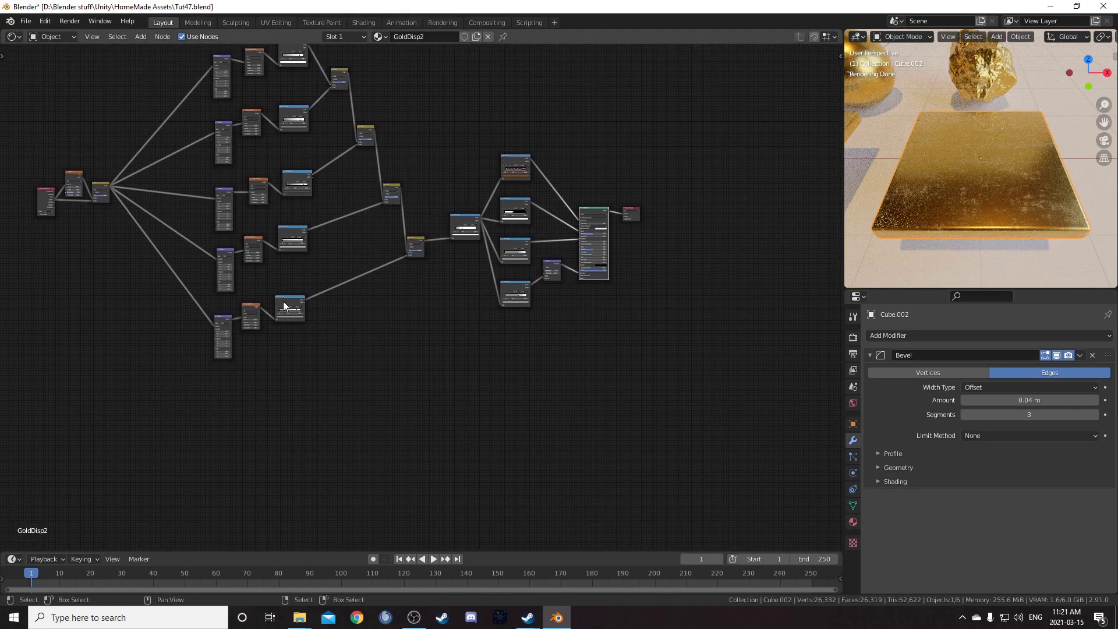
middle_drag(507, 352, 453, 291)
scroll(453, 292, up, 2)
middle_drag(414, 348, 414, 302)
key(shift+a)
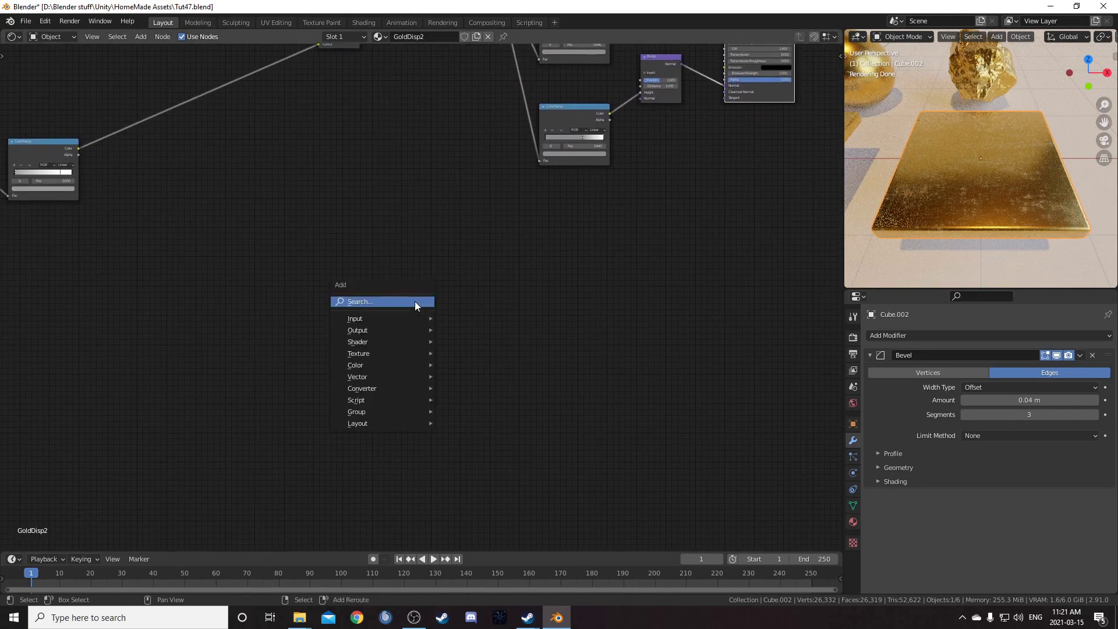
click(415, 301)
text(te)
key(Return)
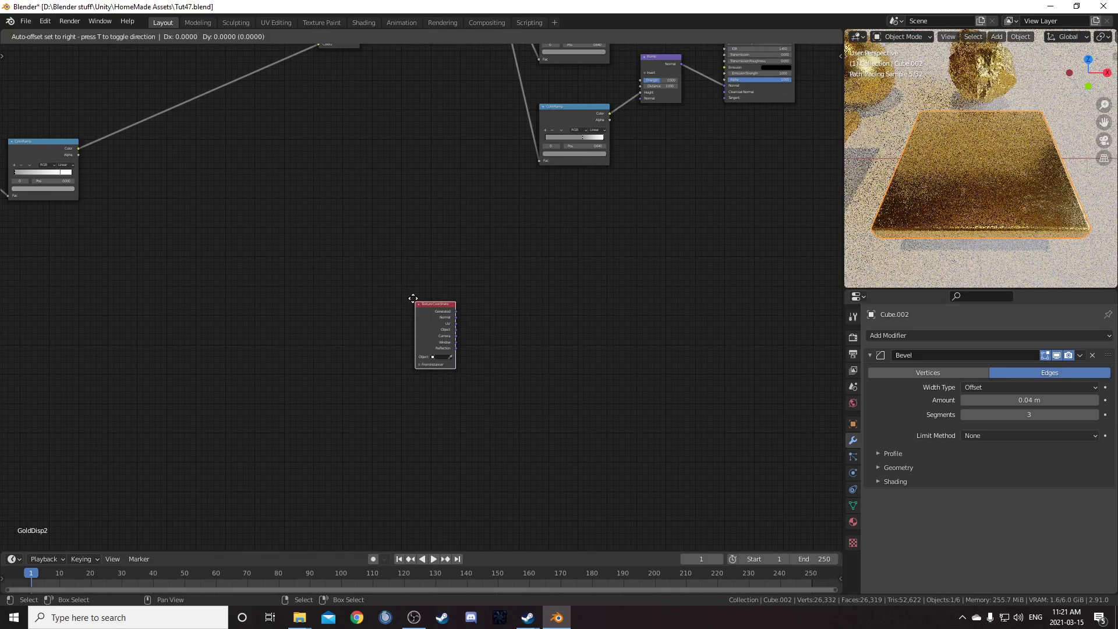
click(381, 274)
Step: Cycle the preview through the new Texture Coordinate node's outputs, ending on Object
ctrl+shift+click(381, 270)
ctrl+shift+click(383, 270)
ctrl+shift+click(384, 270)
ctrl+shift+click(384, 271)
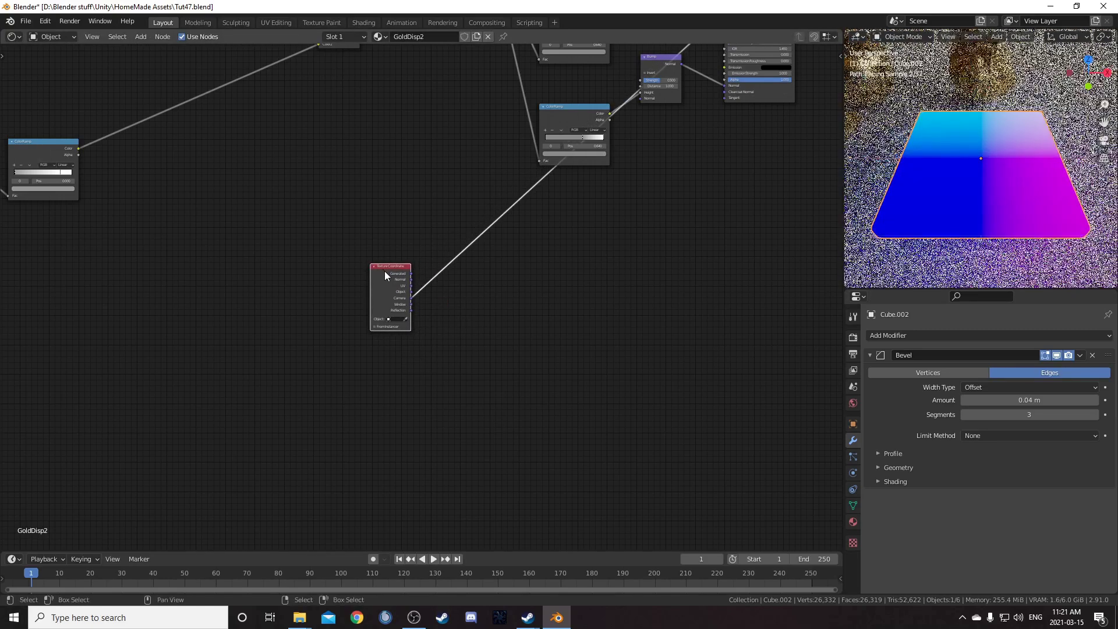
ctrl+shift+click(394, 271)
ctrl+shift+click(394, 271)
ctrl+shift+click(395, 271)
ctrl+shift+click(395, 271)
ctrl+shift+click(395, 270)
ctrl+shift+click(394, 269)
ctrl+shift+click(394, 268)
Step: Insert a Noise Texture on the previewed link from the Texture Coordinate's Object output
key(shift+a)
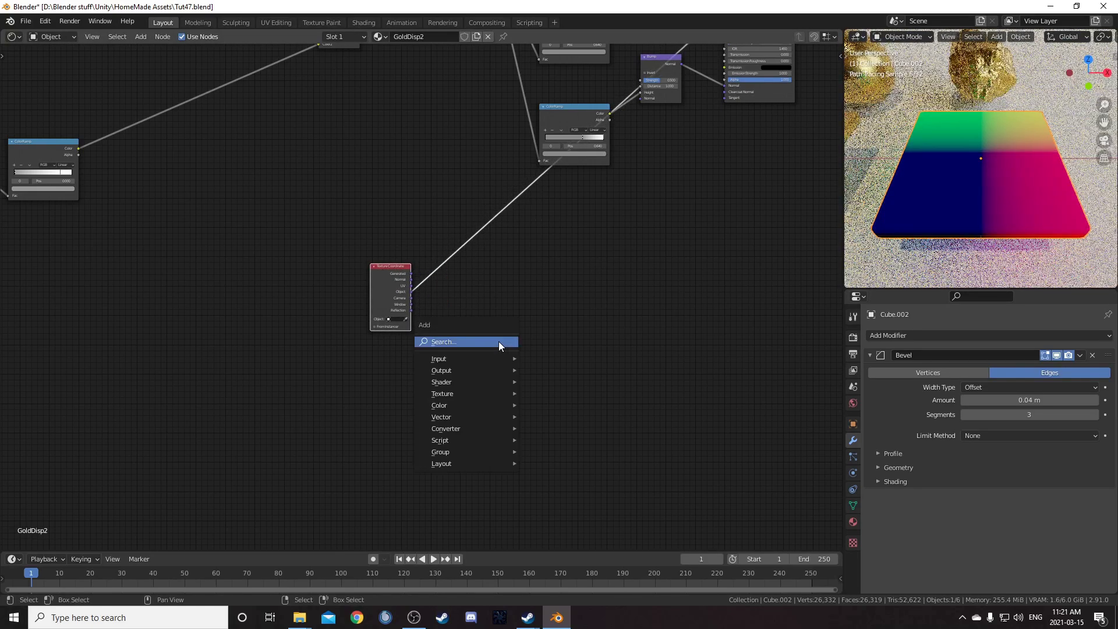
click(498, 341)
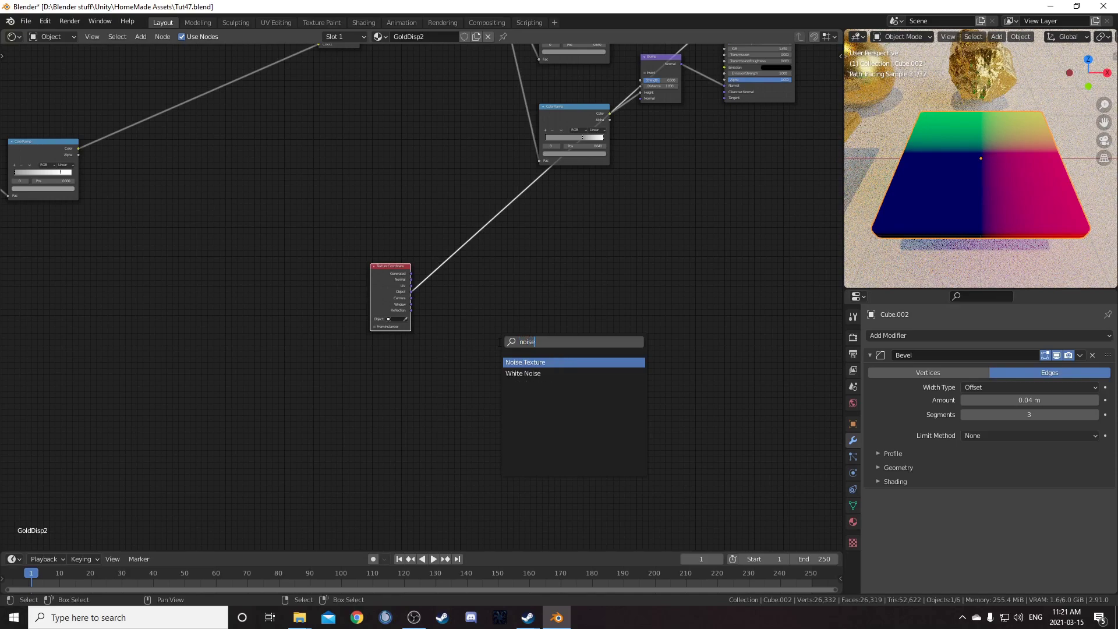
text(noise)
key(Return)
click(442, 248)
scroll(473, 301, up, 2)
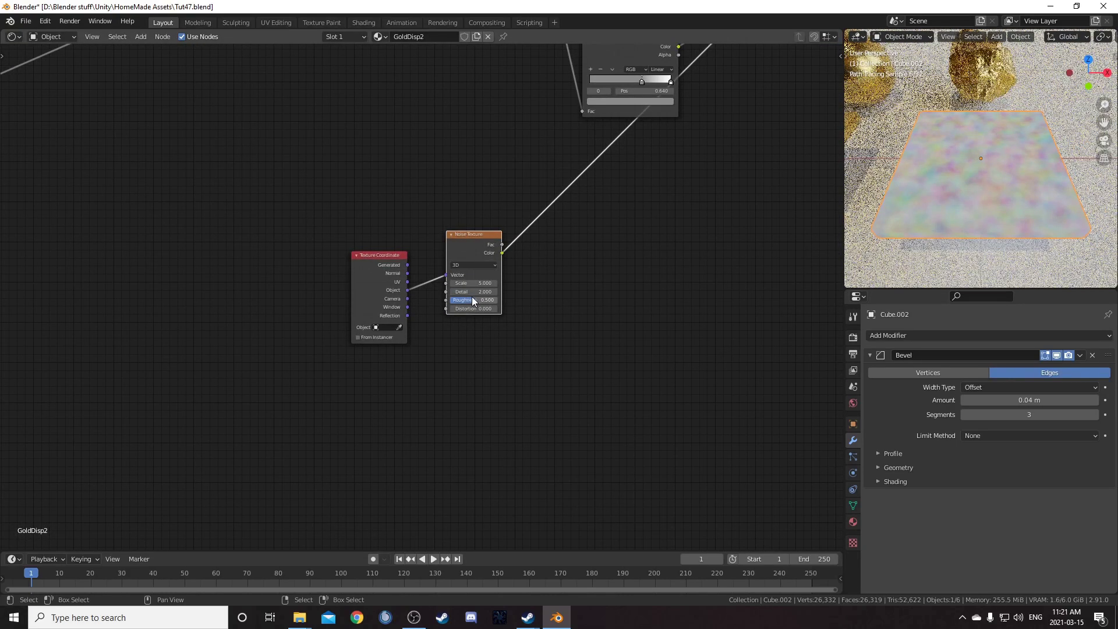
Step: Switch the new Noise Texture to 4D and set its Scale to 2 and Detail to 6
scroll(473, 301, up, 1)
click(491, 256)
click(488, 301)
scroll(489, 300, up, 1)
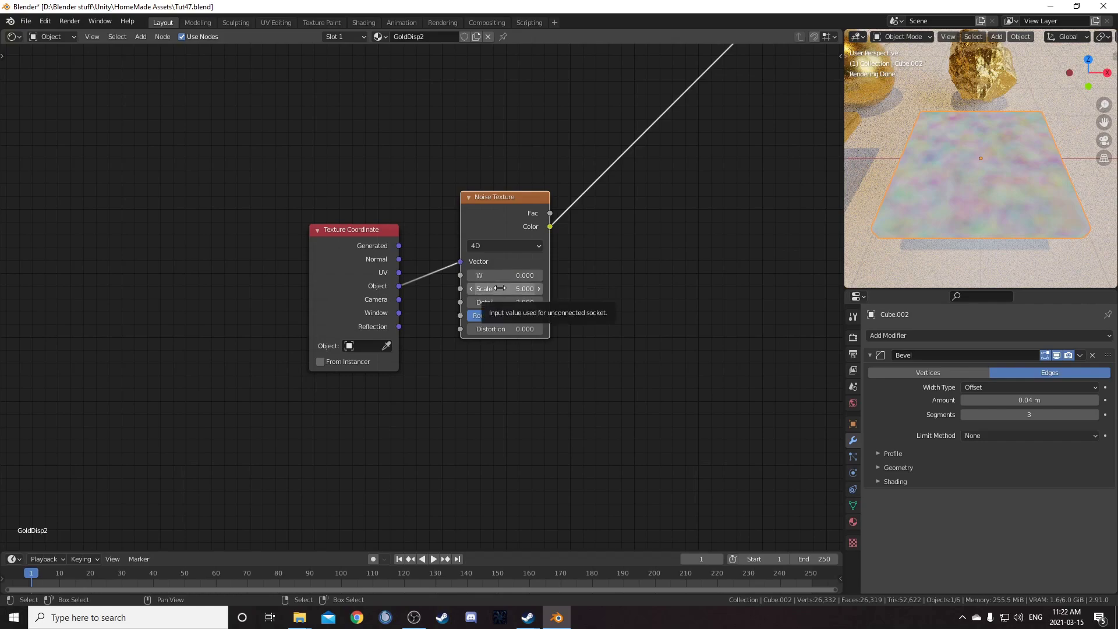
click(500, 289)
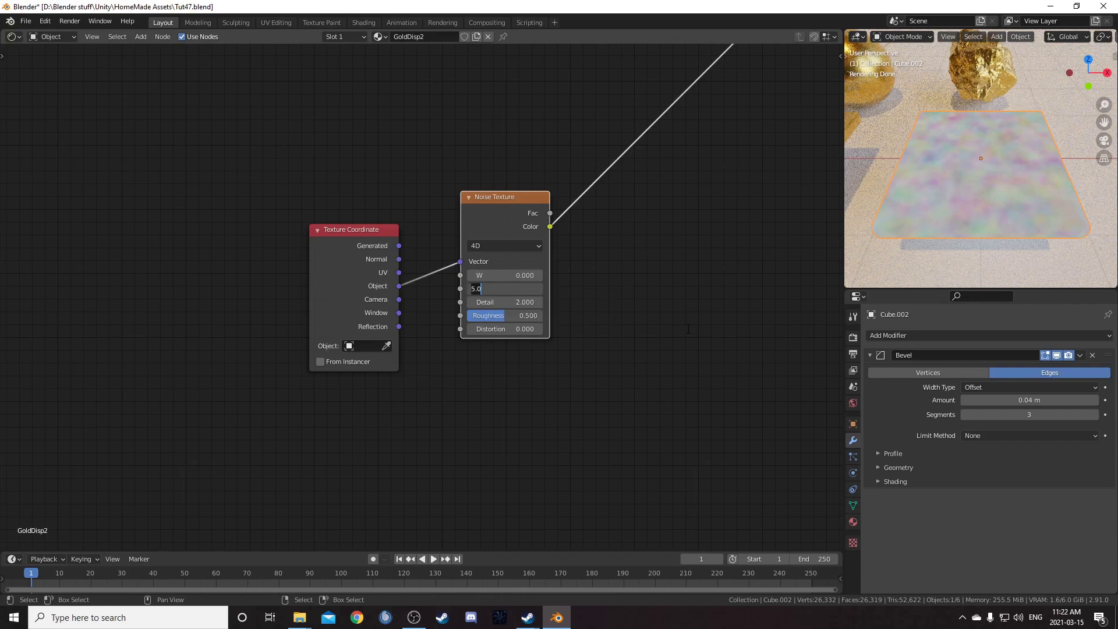
key(Tab)
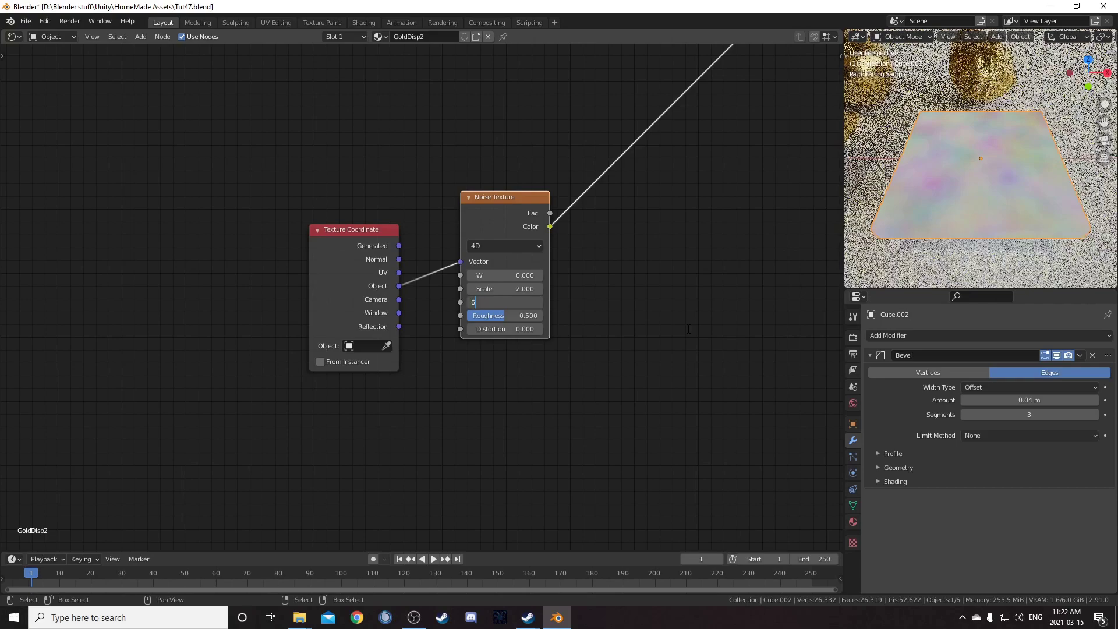
text(6)
key(Return)
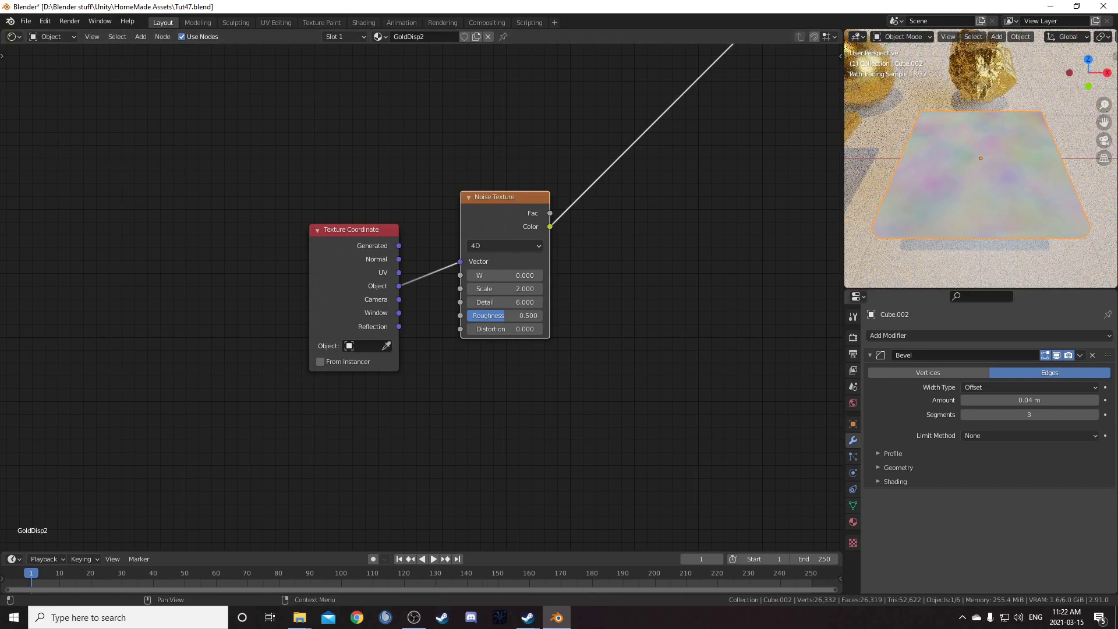
Step: Insert a ColorRamp on the previewed link from the Noise Texture's Color output
middle_drag(611, 354, 536, 397)
key(shift+a)
text(s)
text(colo)
key(Down)
key(Return)
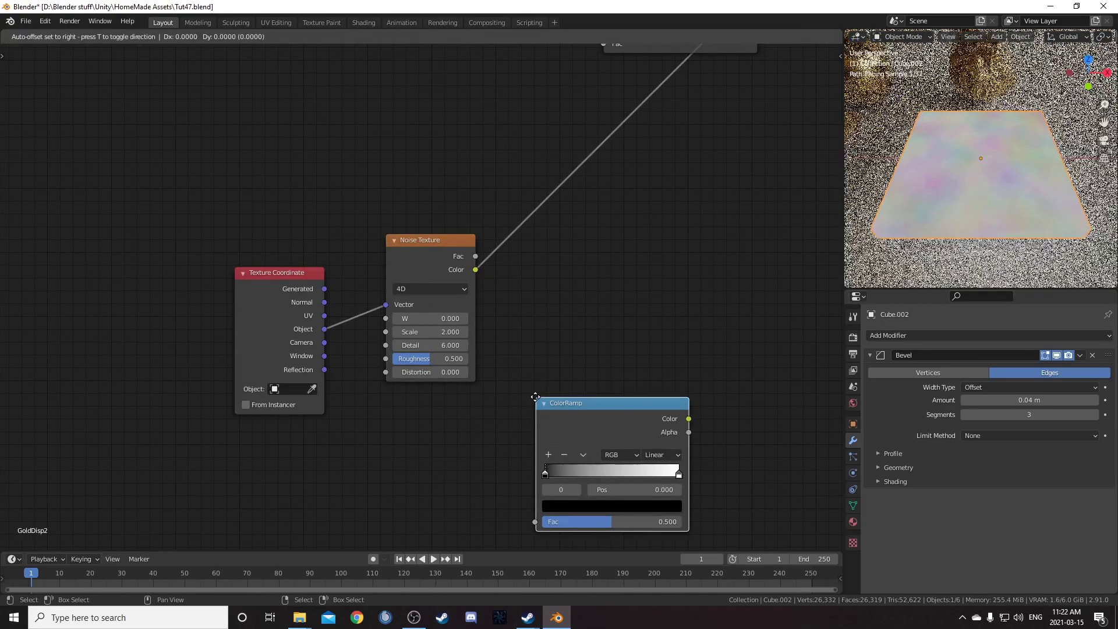
click(525, 231)
middle_drag(628, 340, 589, 357)
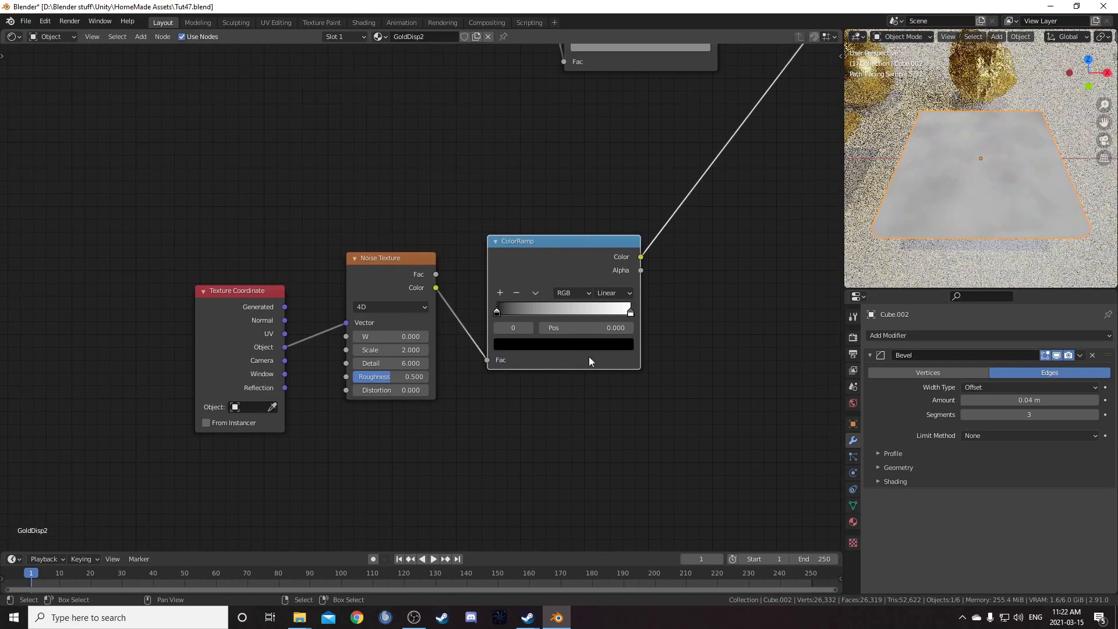
scroll(622, 392, up, 2)
scroll(621, 392, down, 2)
Step: Insert a MixRGB node after the new ColorRamp and connect the ramp's Color output to the Mix node's Fac input
middle_drag(628, 412, 415, 386)
key(shift+a)
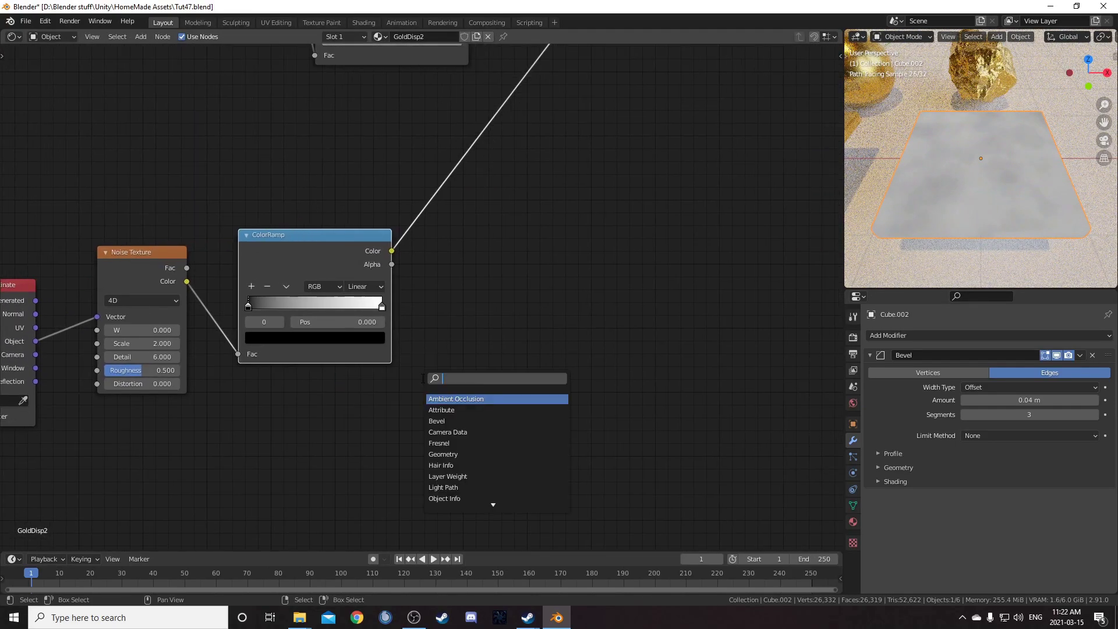
text(mix)
key(Return)
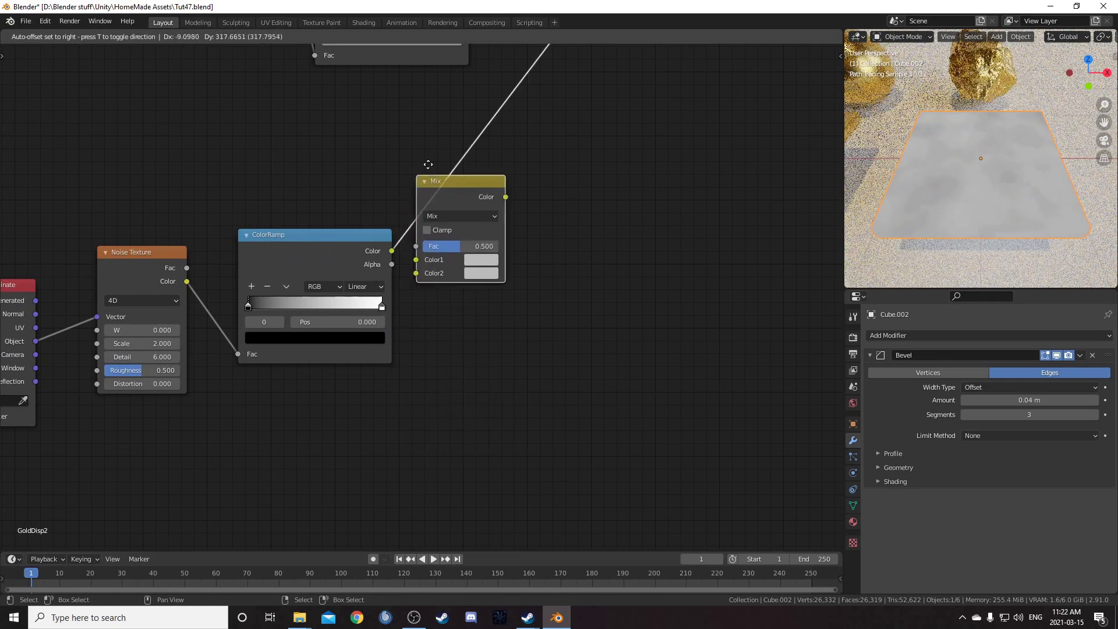
click(448, 150)
middle_drag(619, 259, 444, 391)
drag(323, 281, 364, 329)
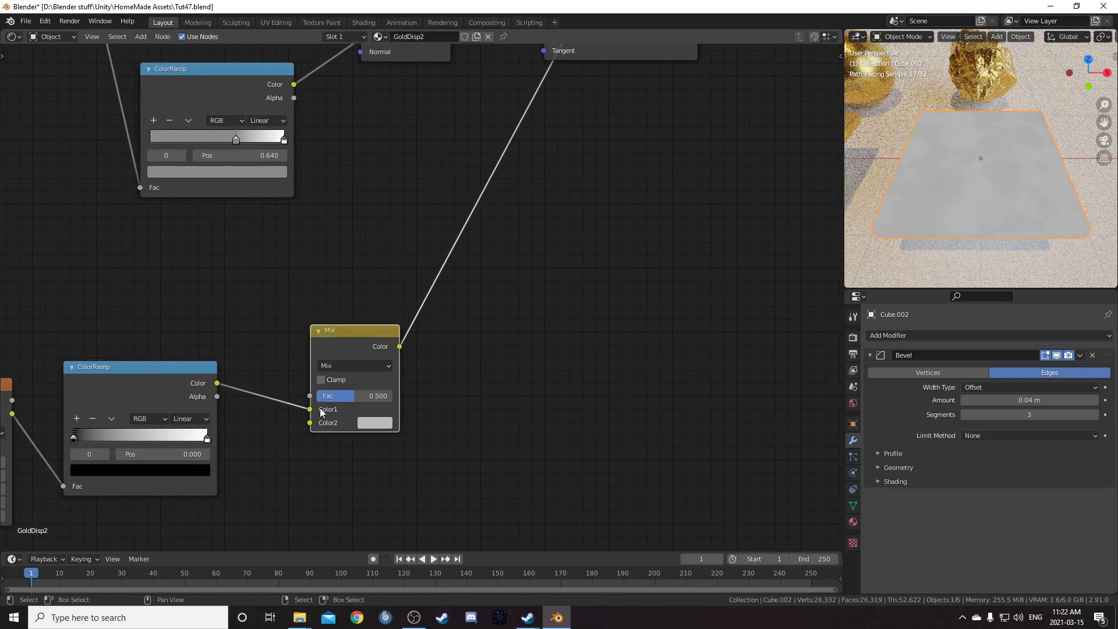
drag(311, 408, 310, 395)
Step: Insert a Displacement node on the link leaving the Mix node's Color output
scroll(473, 399, down, 2)
middle_drag(462, 415, 476, 410)
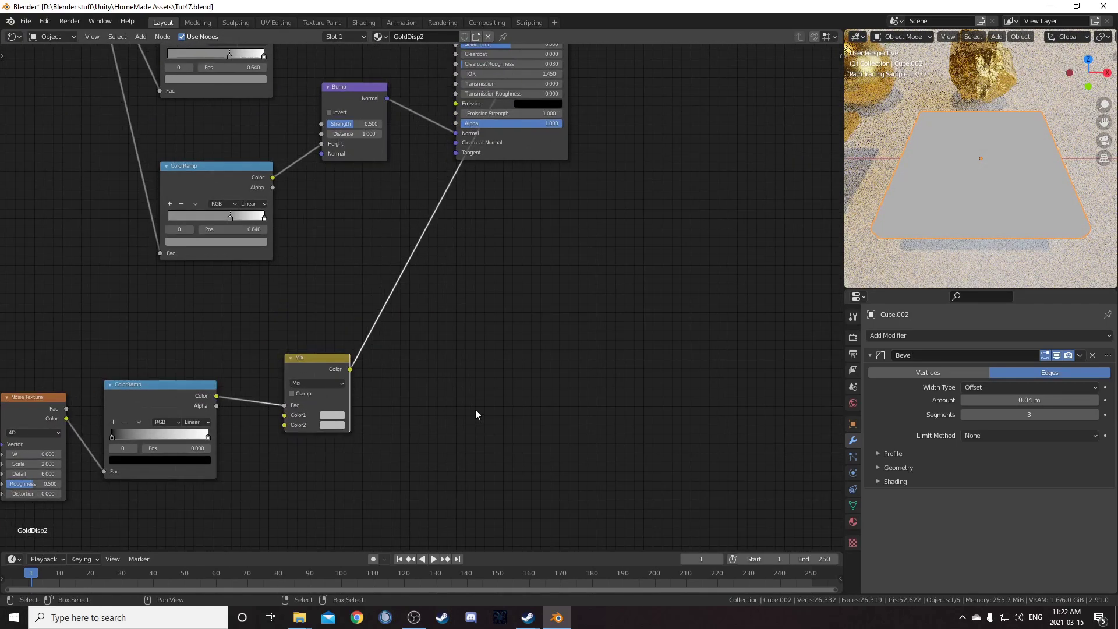
key(shift+a)
text(c)
key(Return)
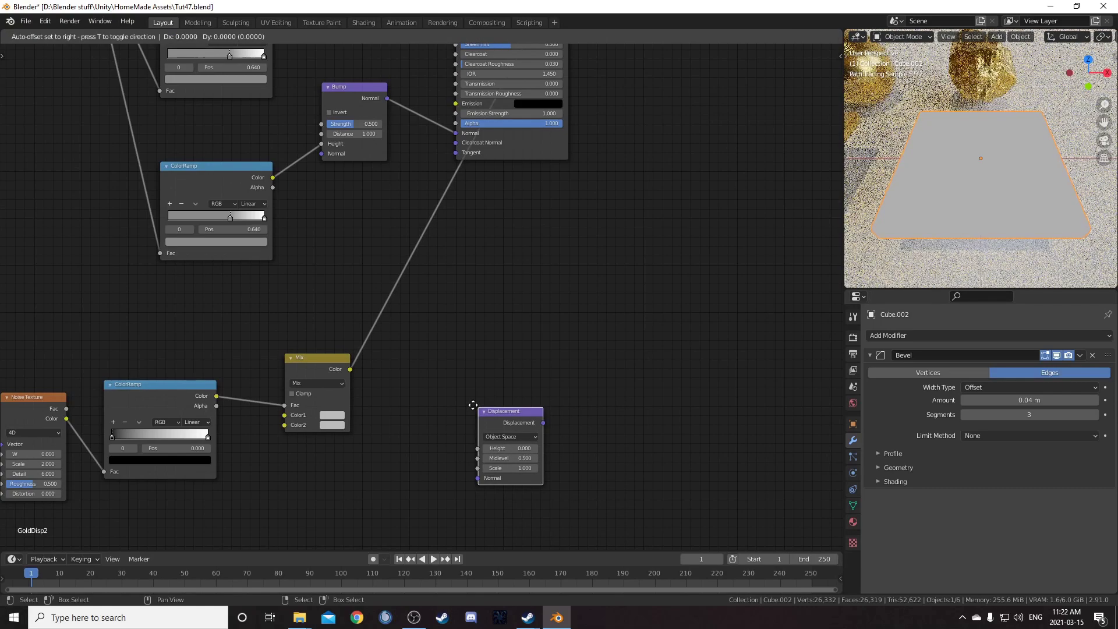
click(429, 305)
Step: Move the Viewer and Material Output nodes down beside the Displacement node
scroll(430, 305, down, 3)
middle_drag(546, 199, 536, 240)
drag(525, 83, 585, 183)
key(g)
click(620, 379)
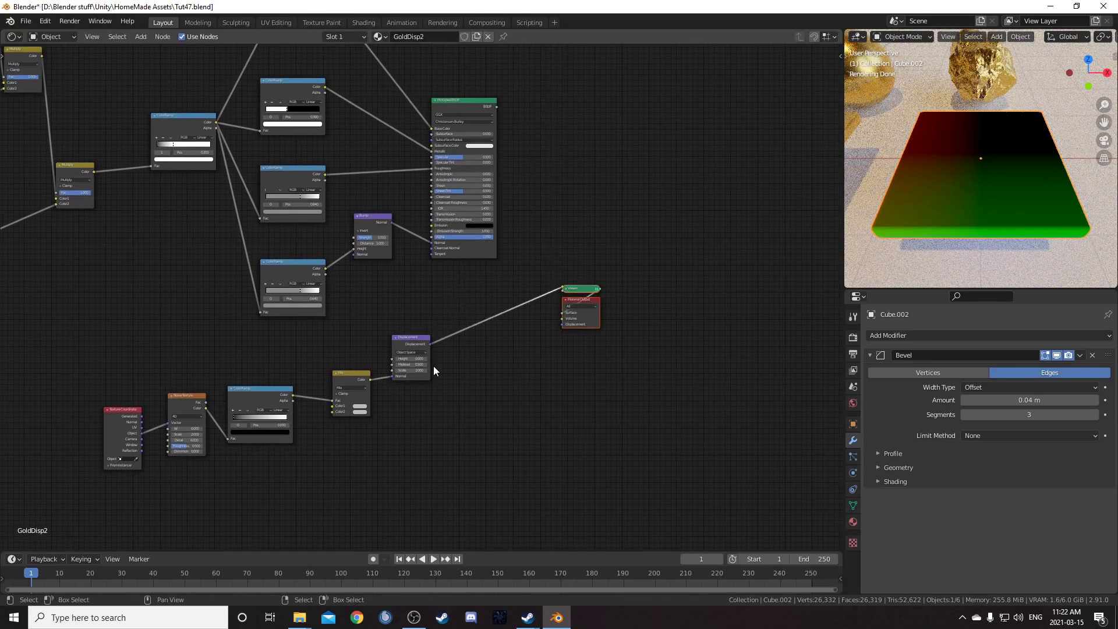
Step: Reconnect the Mix color to the Displacement node's Height and link its output to the Material Output's Displacement input
scroll(434, 366, up, 2)
click(382, 411)
drag(379, 389, 378, 389)
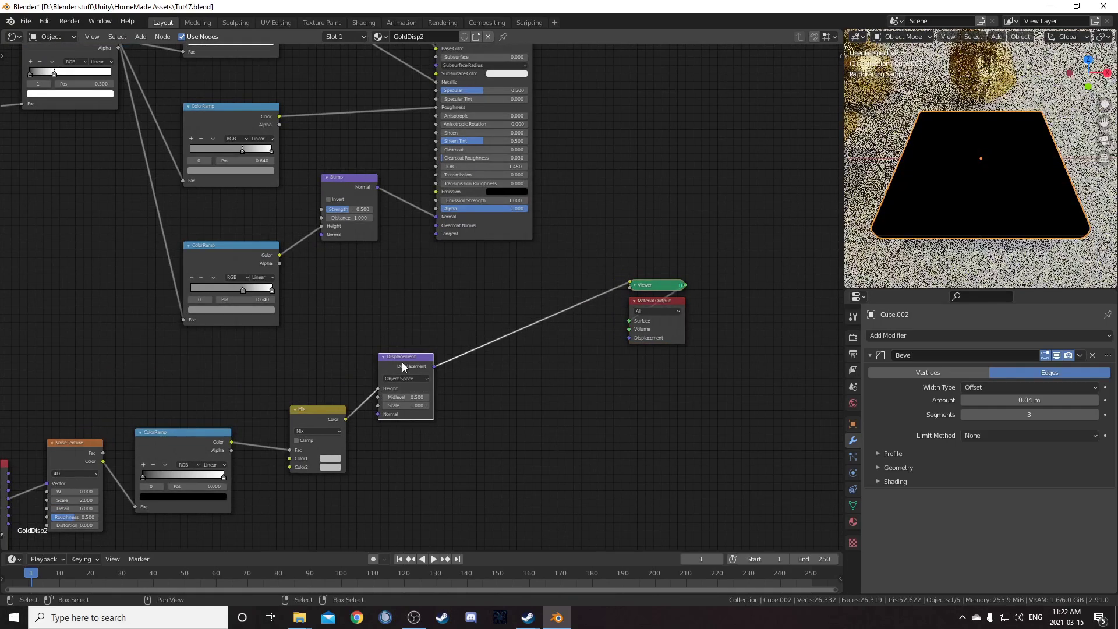
scroll(375, 419, up, 3)
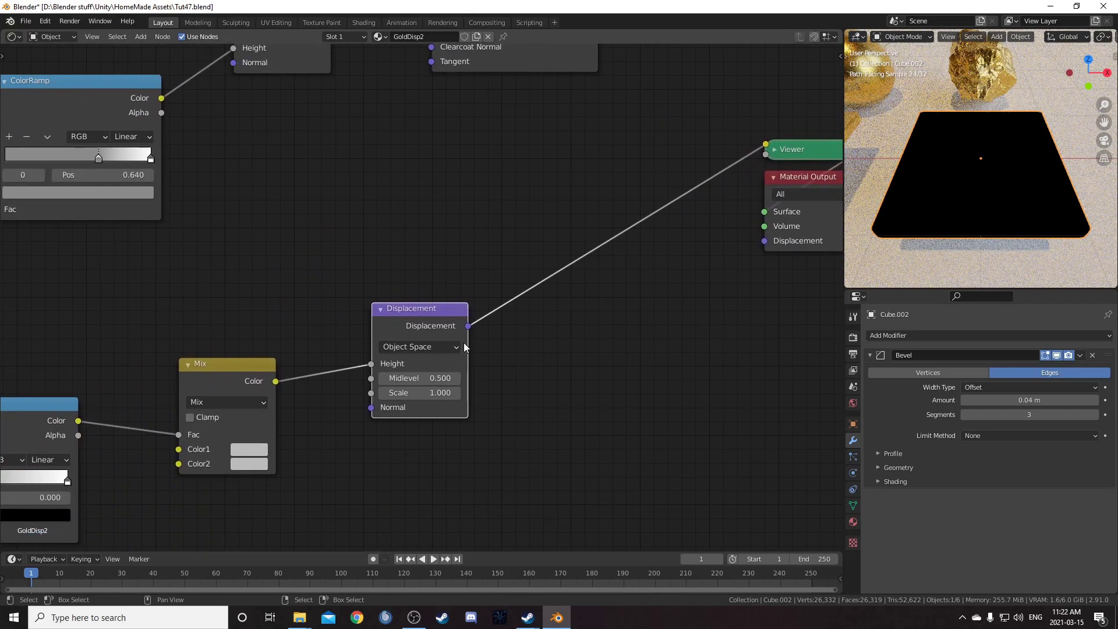
drag(472, 325, 764, 241)
Step: Switch the preview back to the Principled BSDF so it feeds the Material Output's Surface input
scroll(699, 351, down, 3)
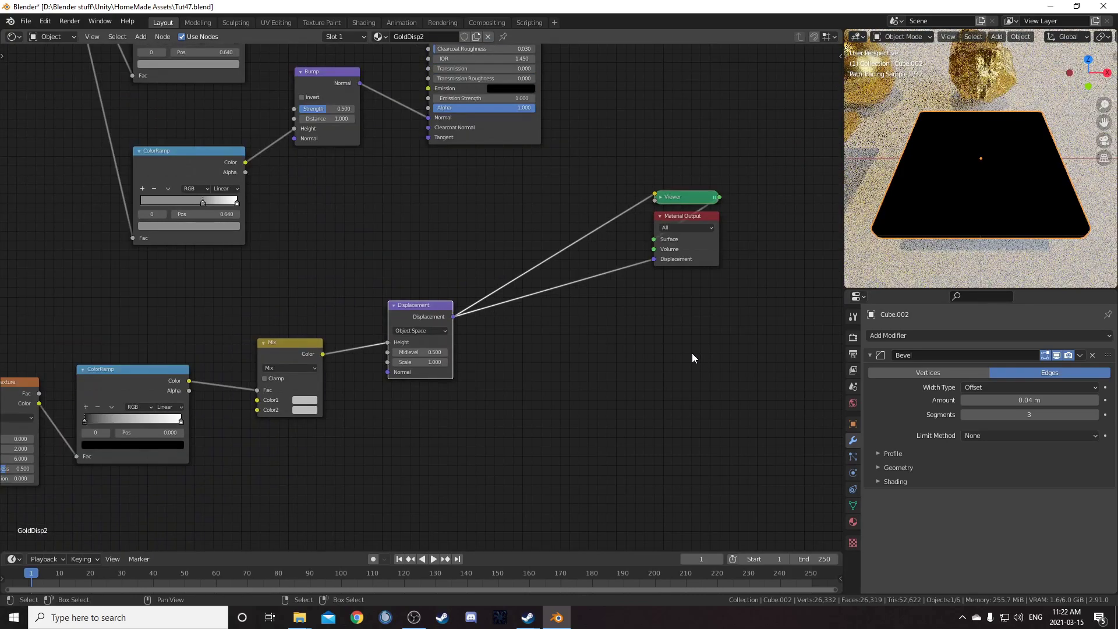
middle_drag(654, 333, 587, 420)
ctrl+shift+click(421, 253)
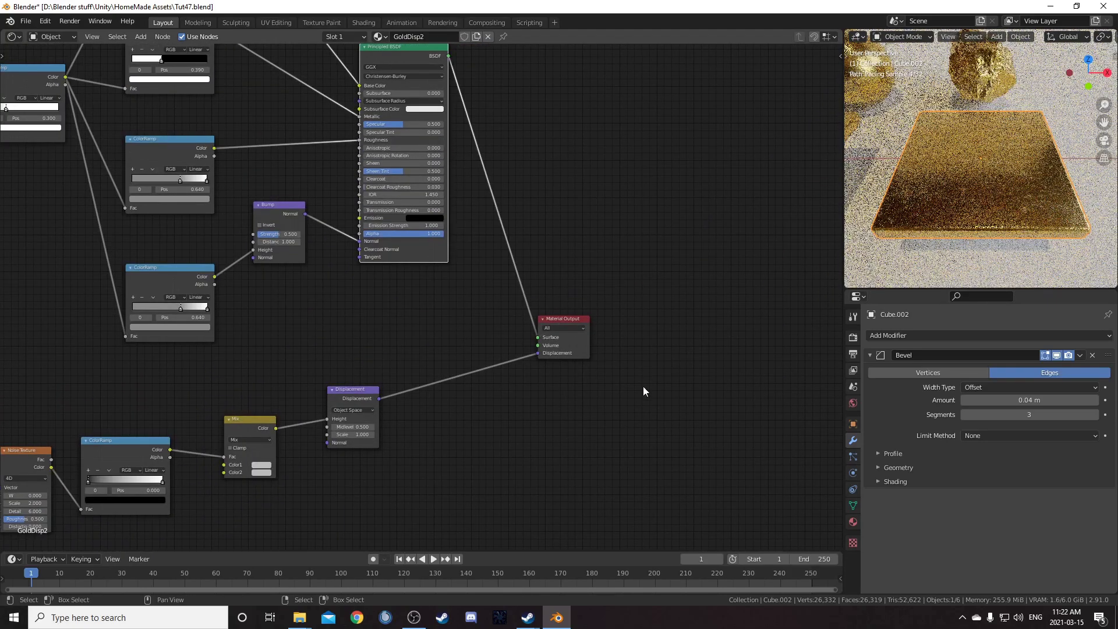
Step: Change GoldDisp2's displacement method in the material settings to Displacement and Bump
middle_drag(668, 436, 669, 359)
scroll(669, 359, up, 3)
click(854, 523)
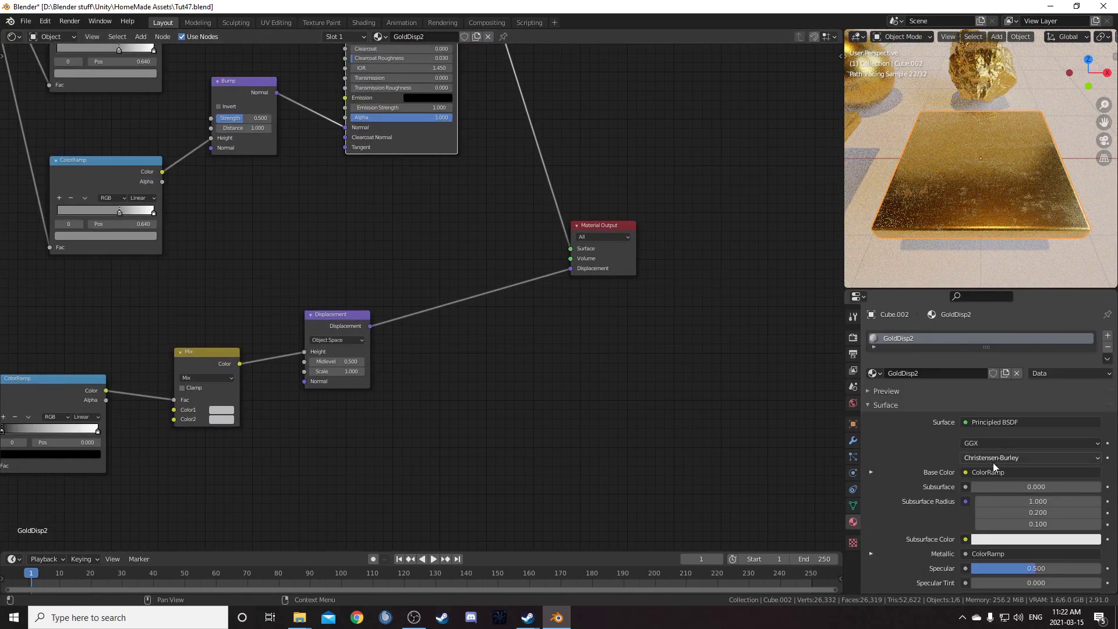
scroll(924, 526, down, 10)
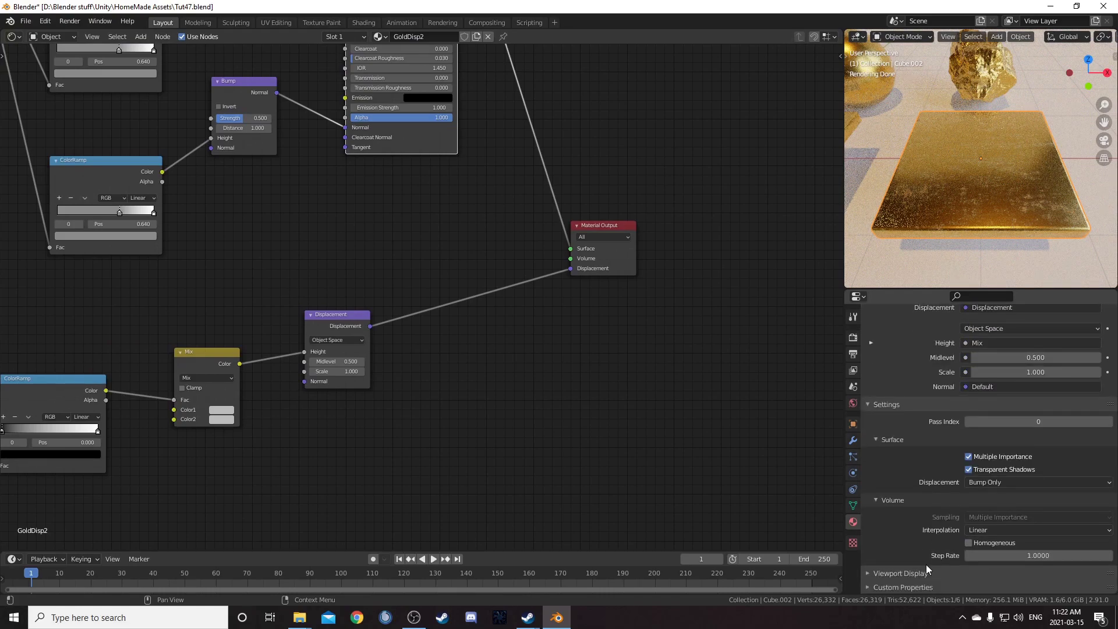
click(1005, 483)
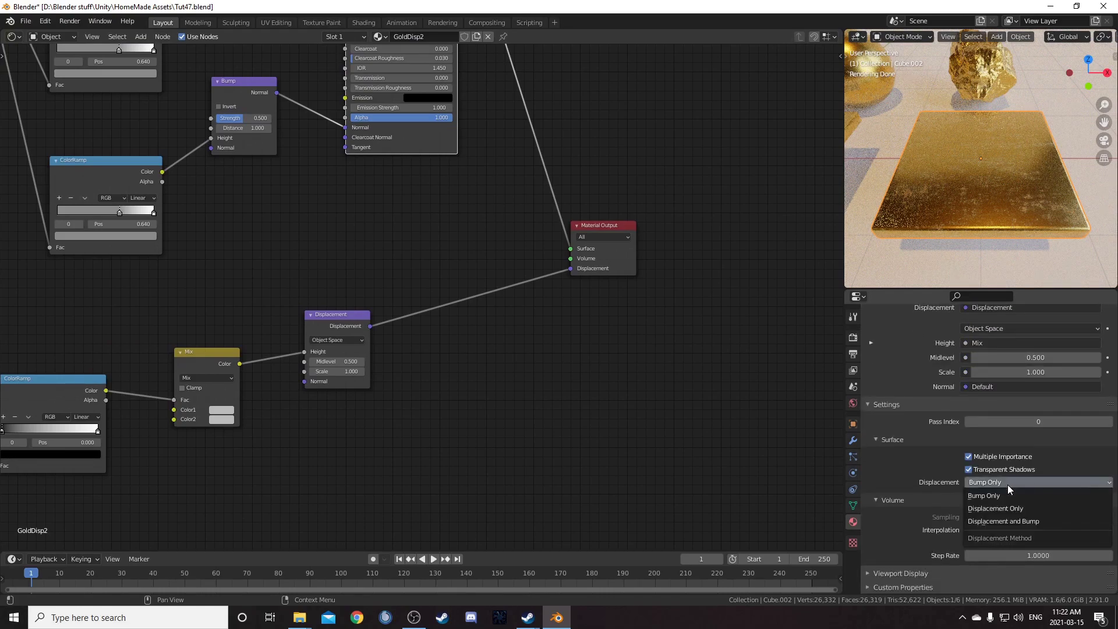
click(1007, 520)
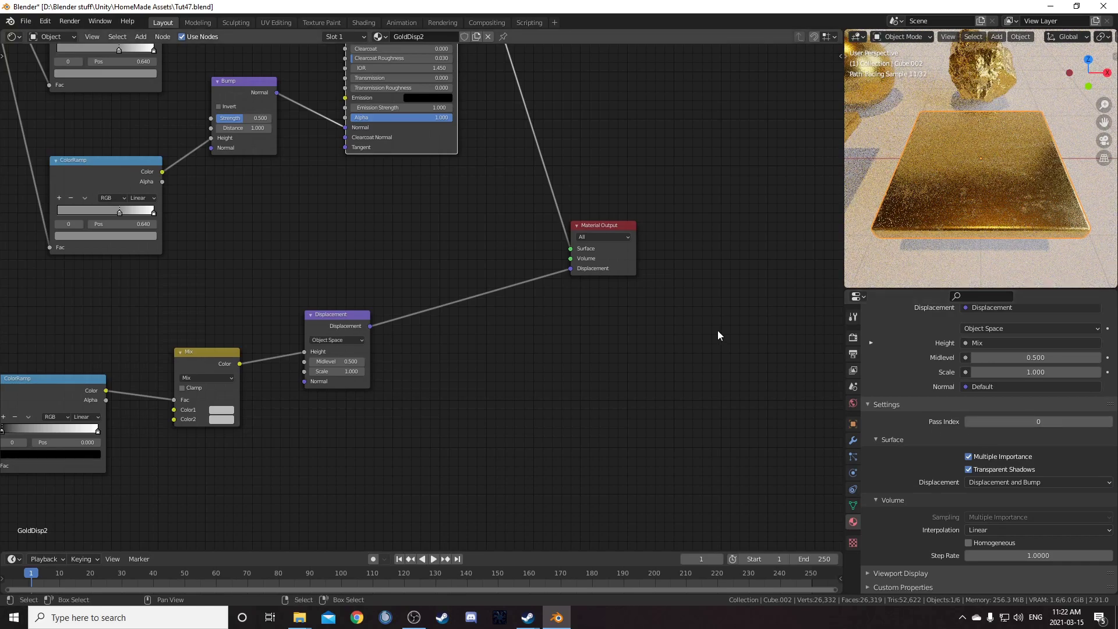
Step: Apply the slab's Bevel modifier and add a Subdivision Surface modifier with its viewport level set to 2
click(853, 441)
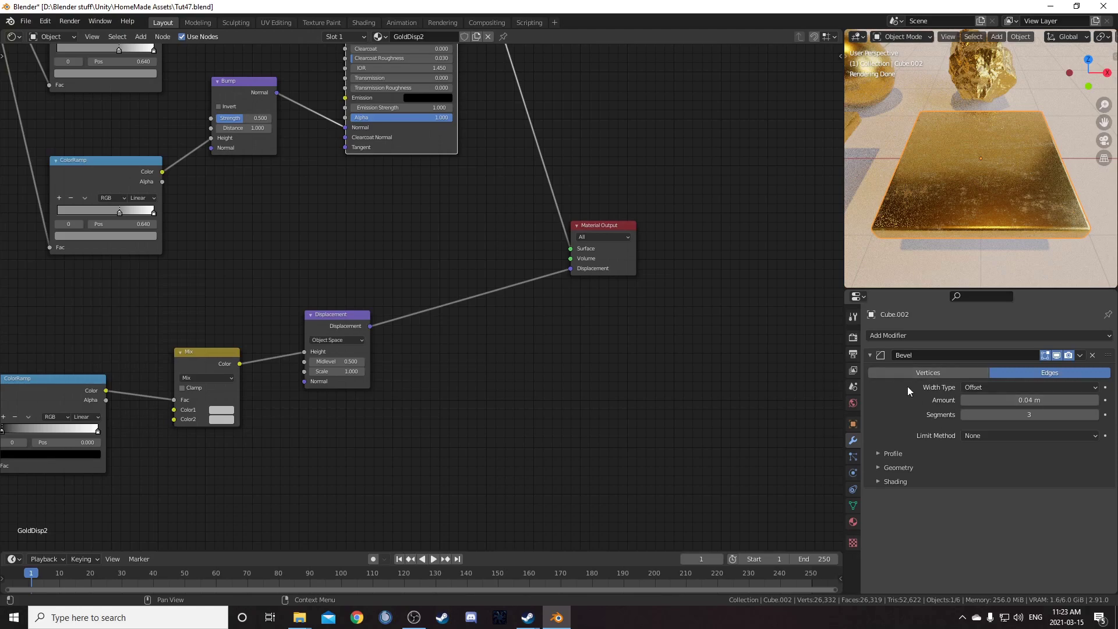
key(ctrl+a)
click(916, 336)
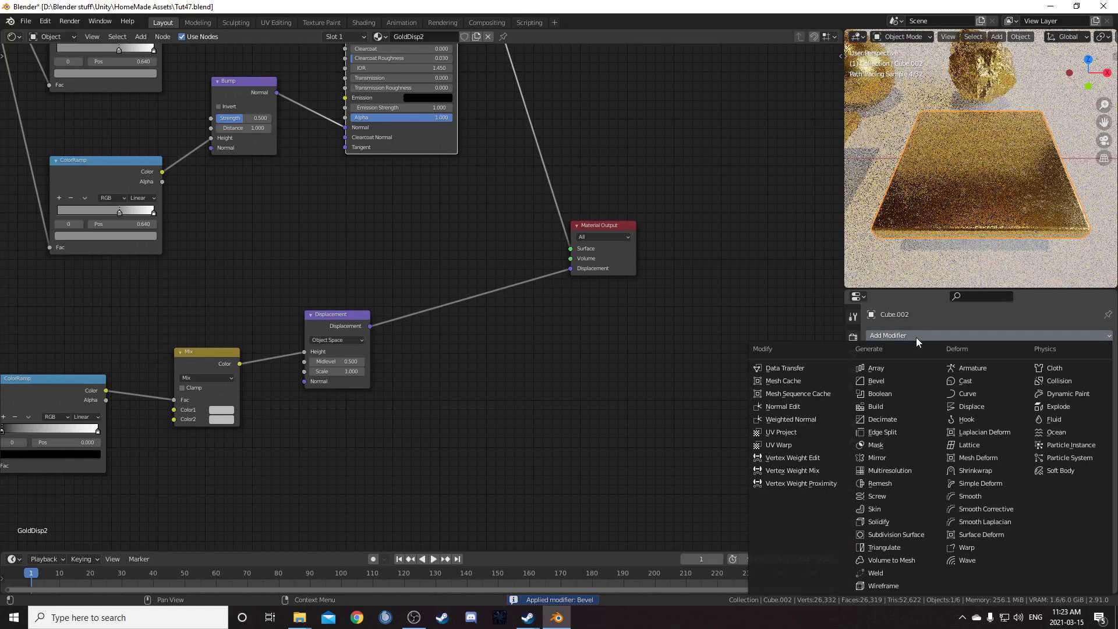
click(896, 534)
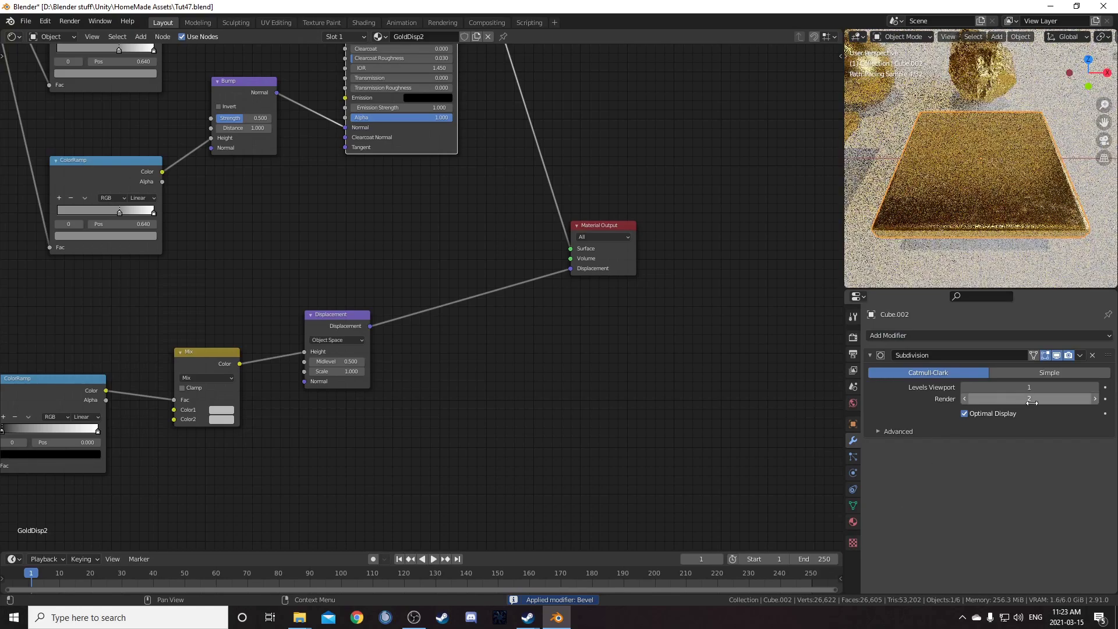
click(1095, 387)
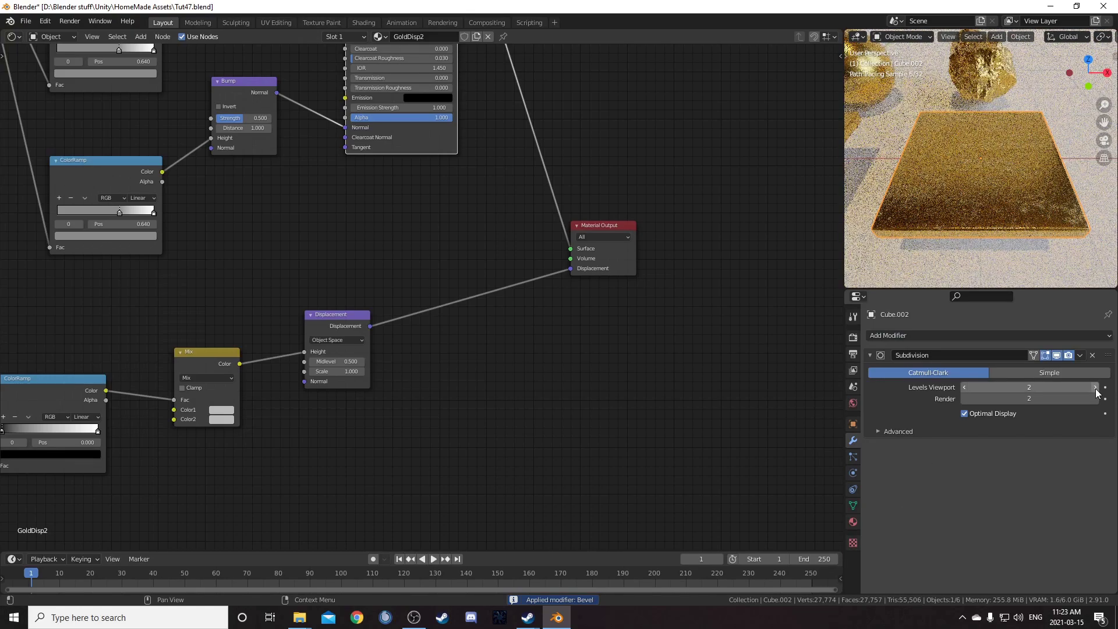
Step: Set the Mix node's Color1 to black
middle_drag(489, 294, 606, 252)
scroll(387, 376, up, 2)
middle_drag(275, 401, 414, 334)
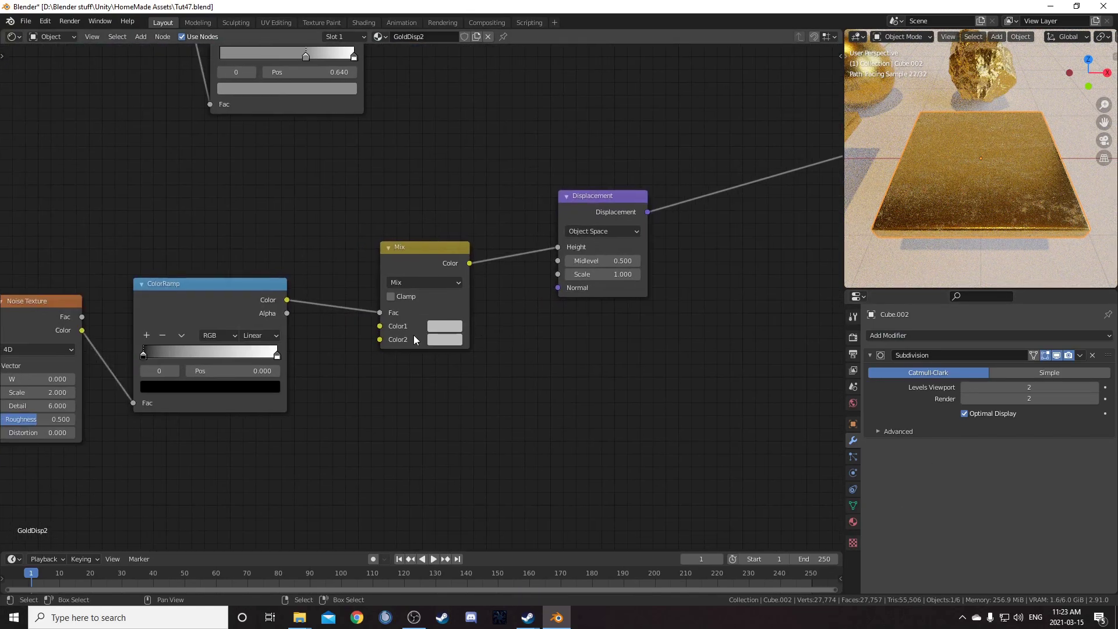
click(446, 325)
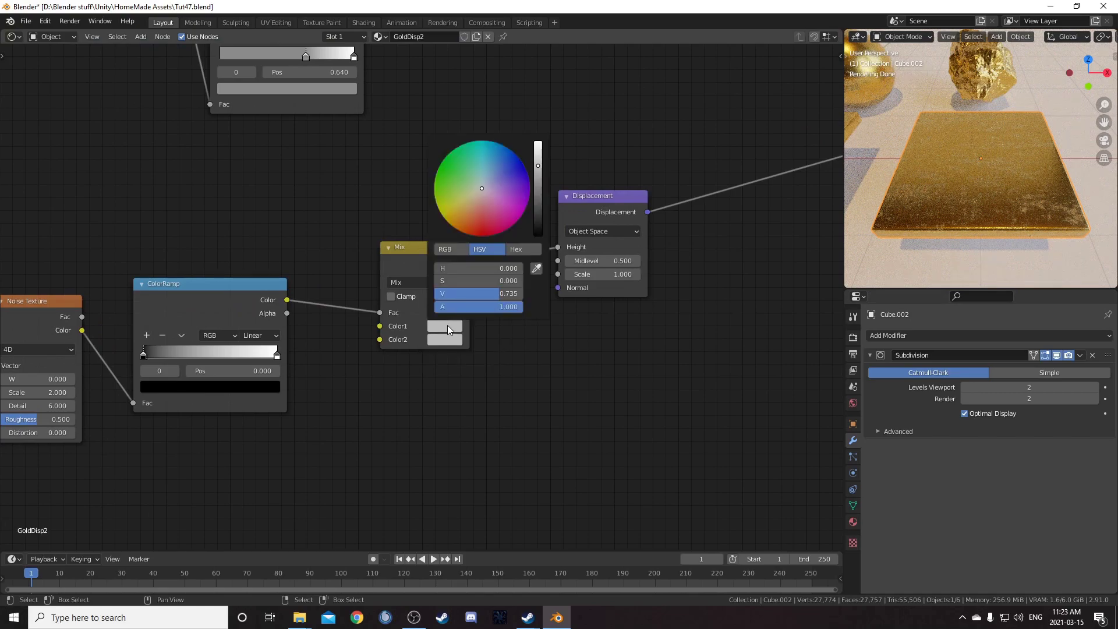
scroll(465, 200, down, 10)
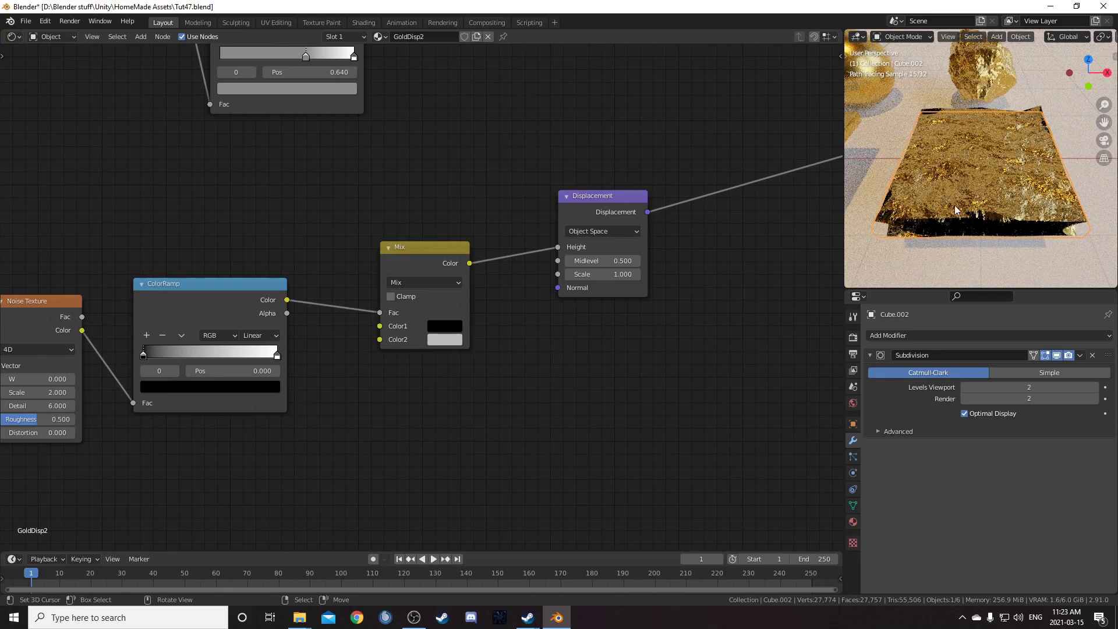
Step: Narrow the displacement ColorRamp's gradient and flip it, placing the white stop at about 0.591 and the black stop at about 0.782
drag(143, 354, 211, 354)
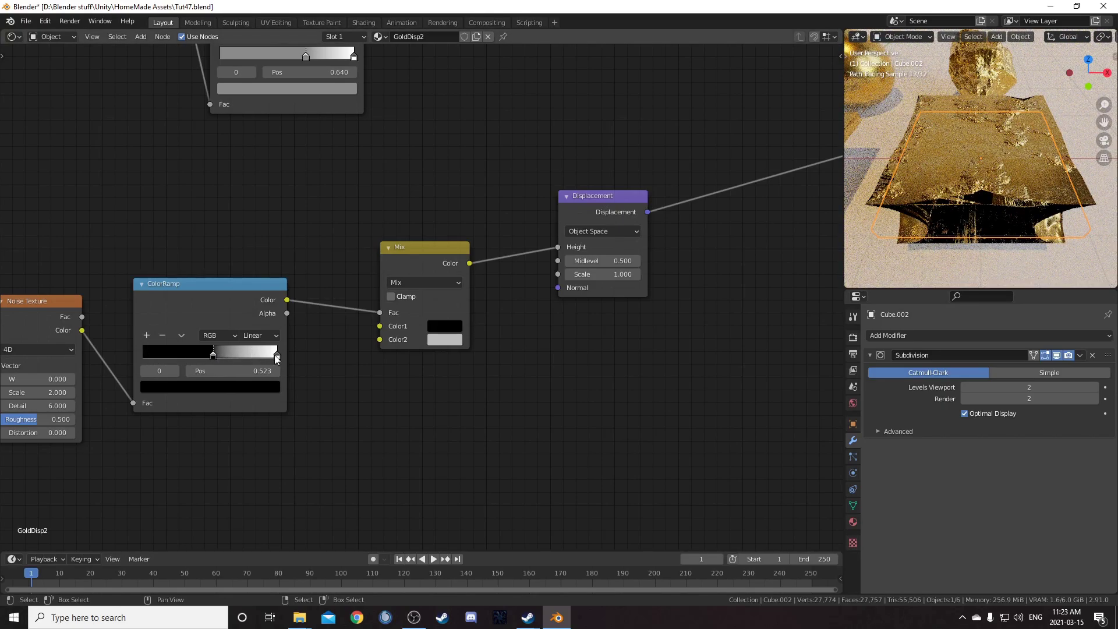
drag(274, 354, 222, 356)
scroll(804, 217, up, 1)
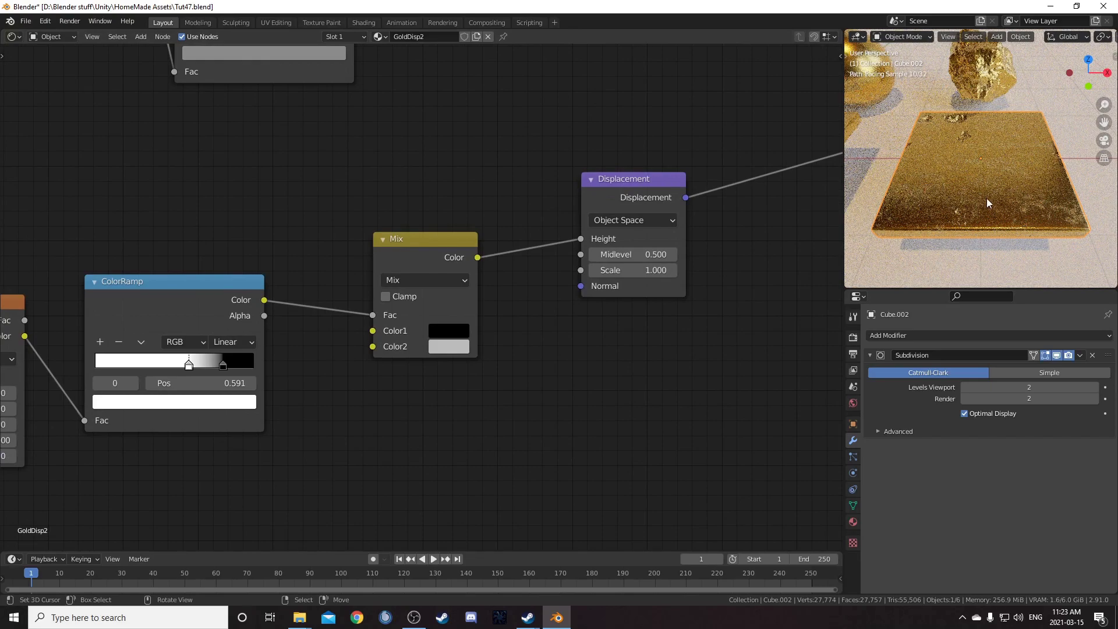
middle_drag(195, 376, 219, 323)
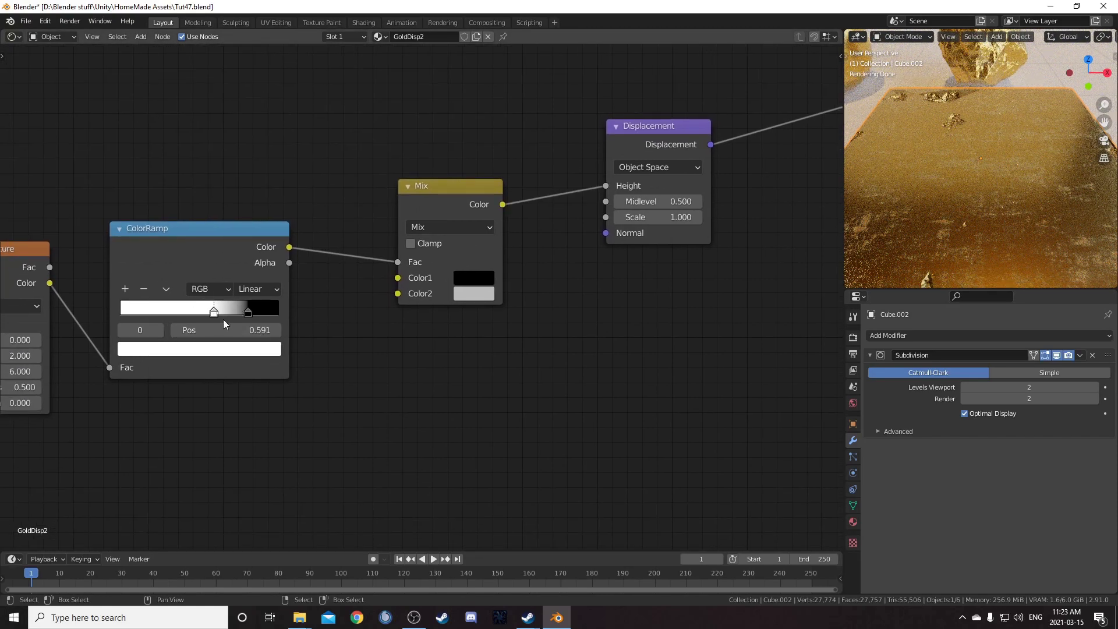
Step: Set the displacement ColorRamp's white stop to position 0.59 and its black stop to 0.8
drag(213, 313, 244, 314)
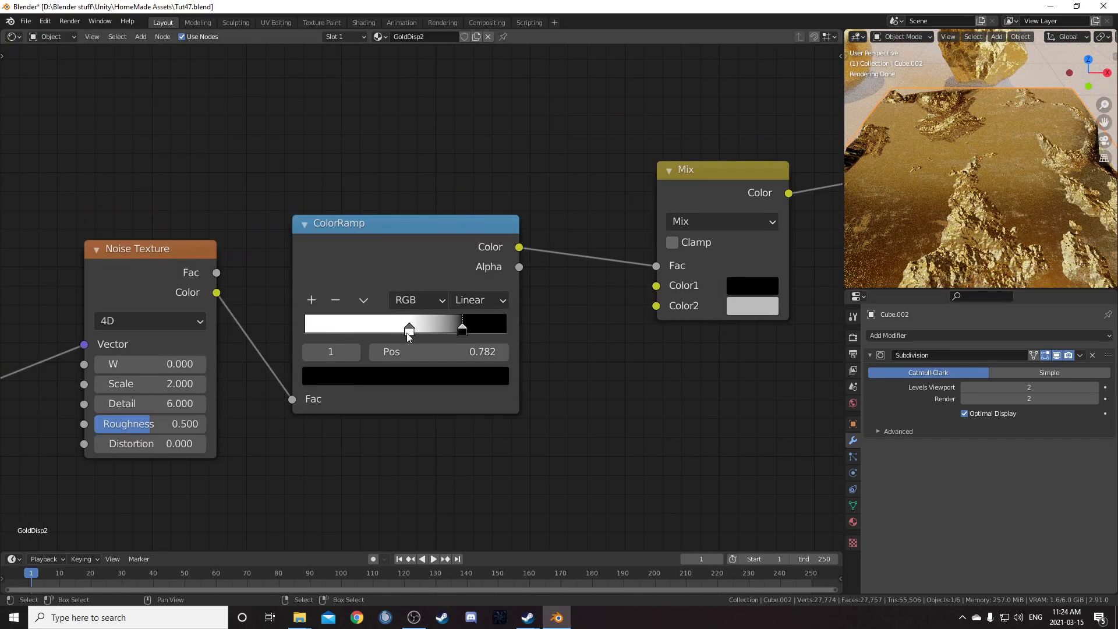
click(409, 337)
click(442, 360)
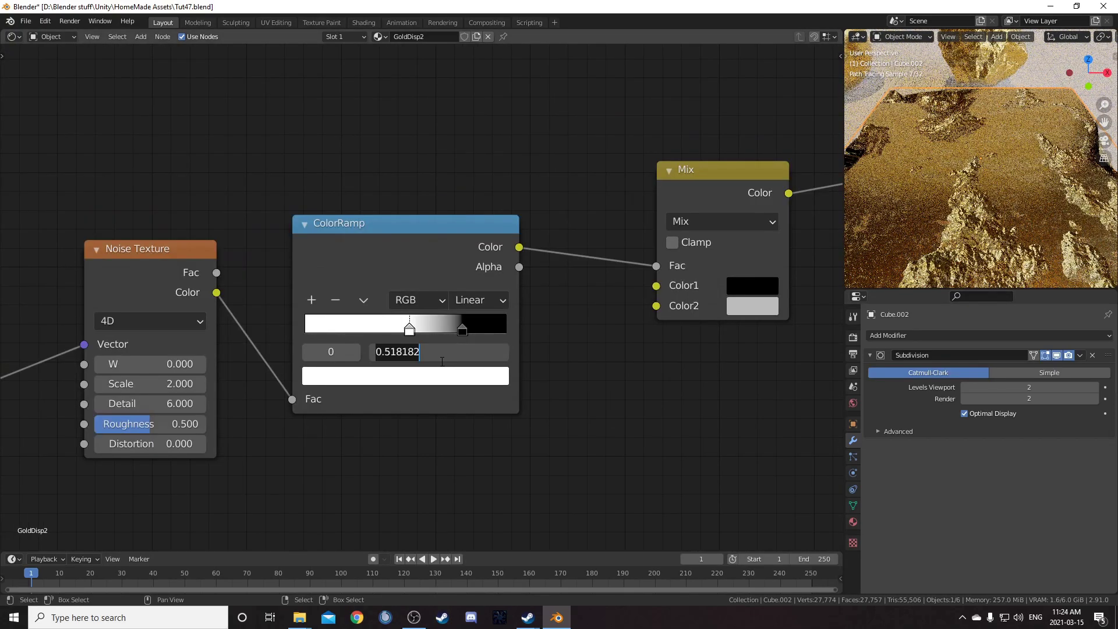
text(.59)
key(Return)
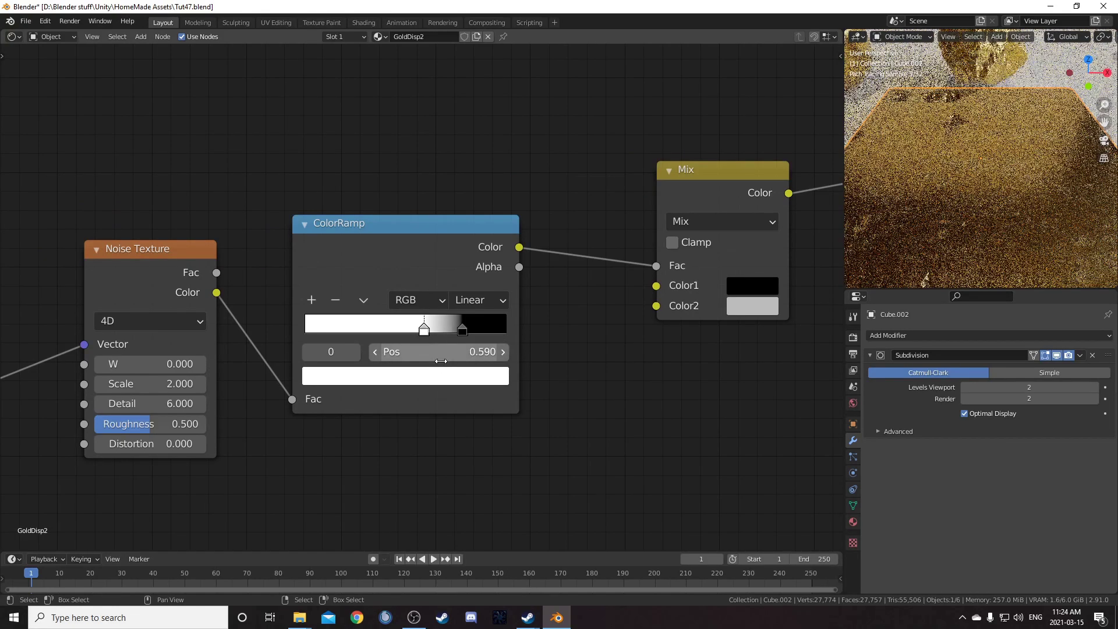
click(463, 328)
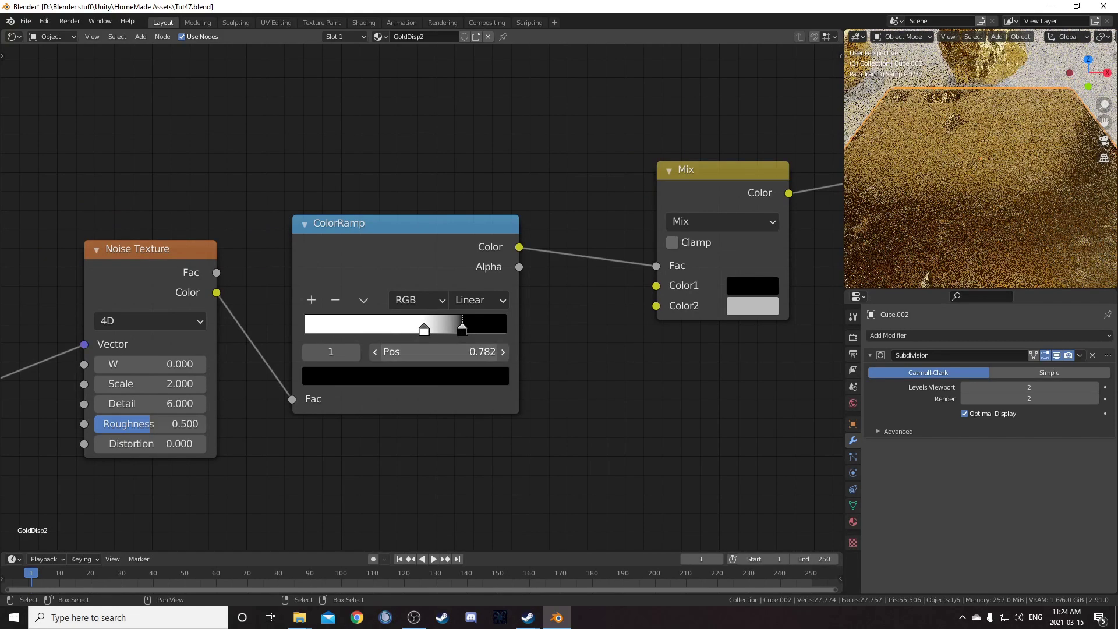
click(470, 354)
text(.8)
key(Return)
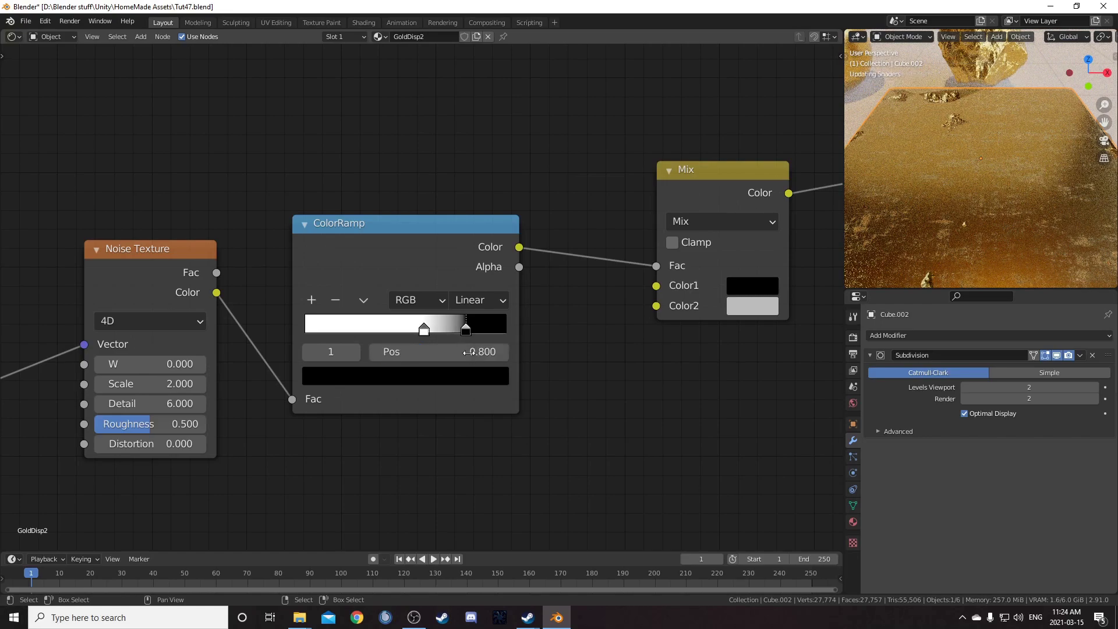
Step: Lighten the displacement ColorRamp's black stop at position 0.8 to grey with an HSV value of 0.75
click(443, 378)
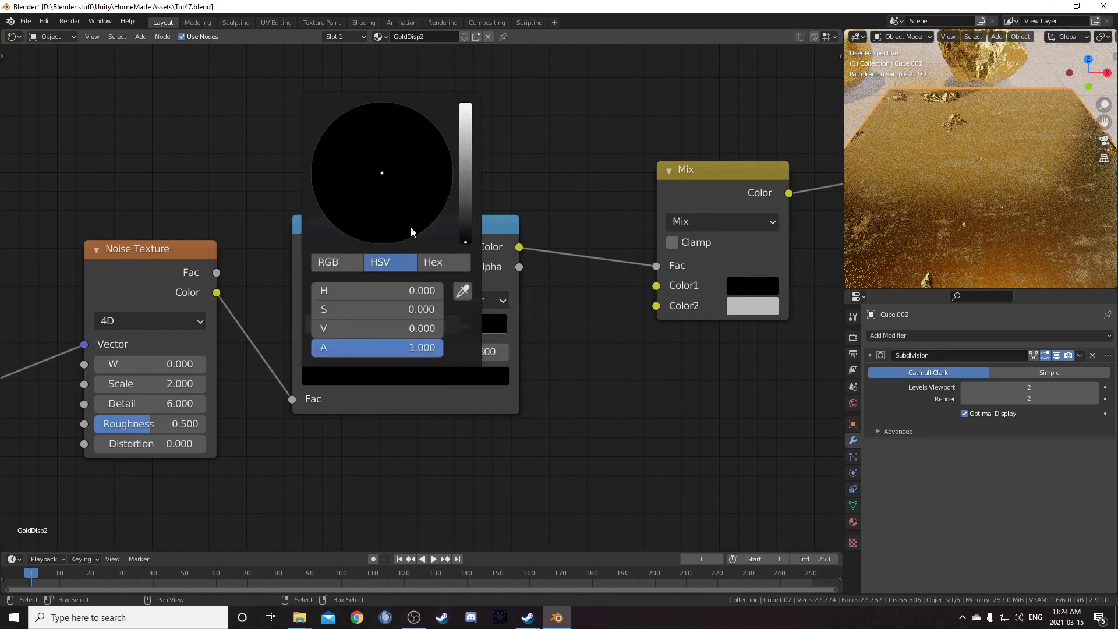
click(390, 326)
text(.75)
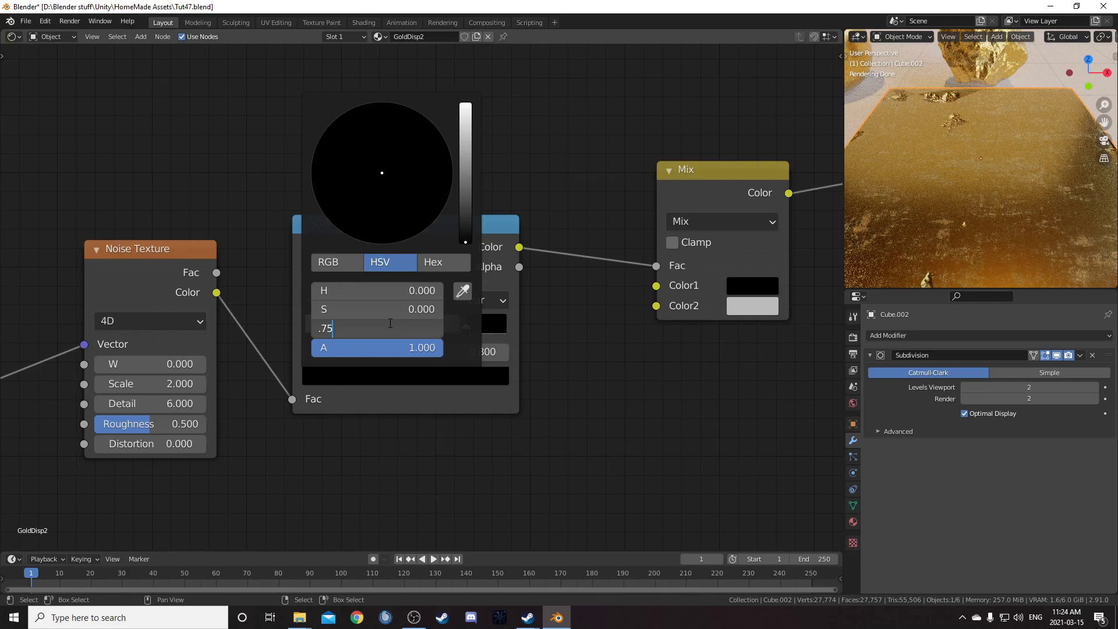
key(Return)
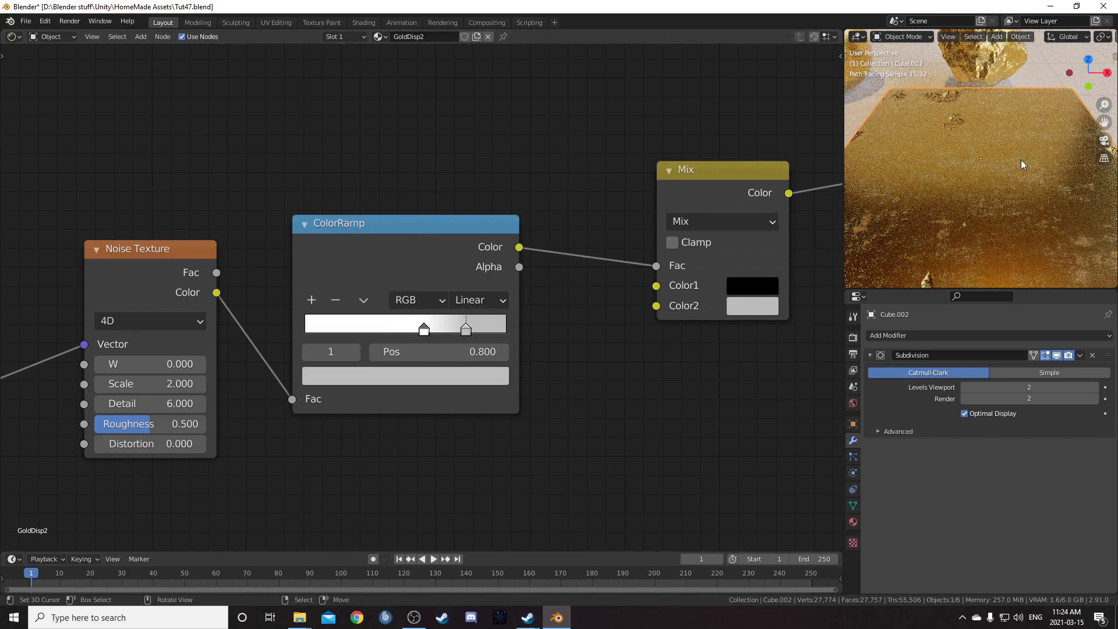
Step: Drive the displacement ColorRamp from the Noise Texture's Fac output instead of its Color output
middle_drag(278, 316, 553, 294)
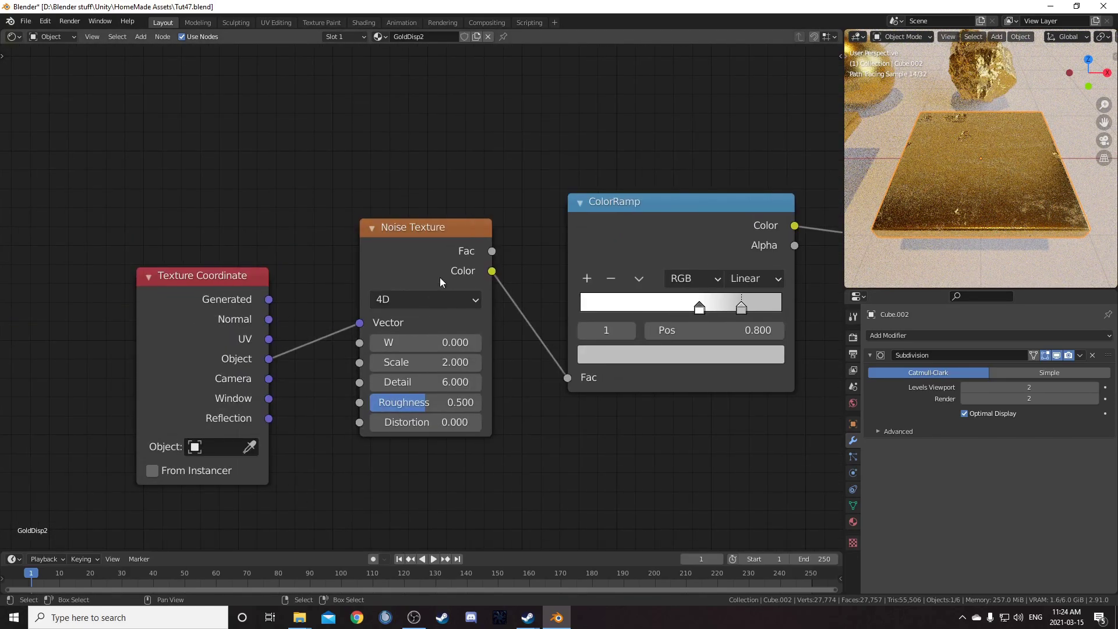
drag(492, 251, 564, 373)
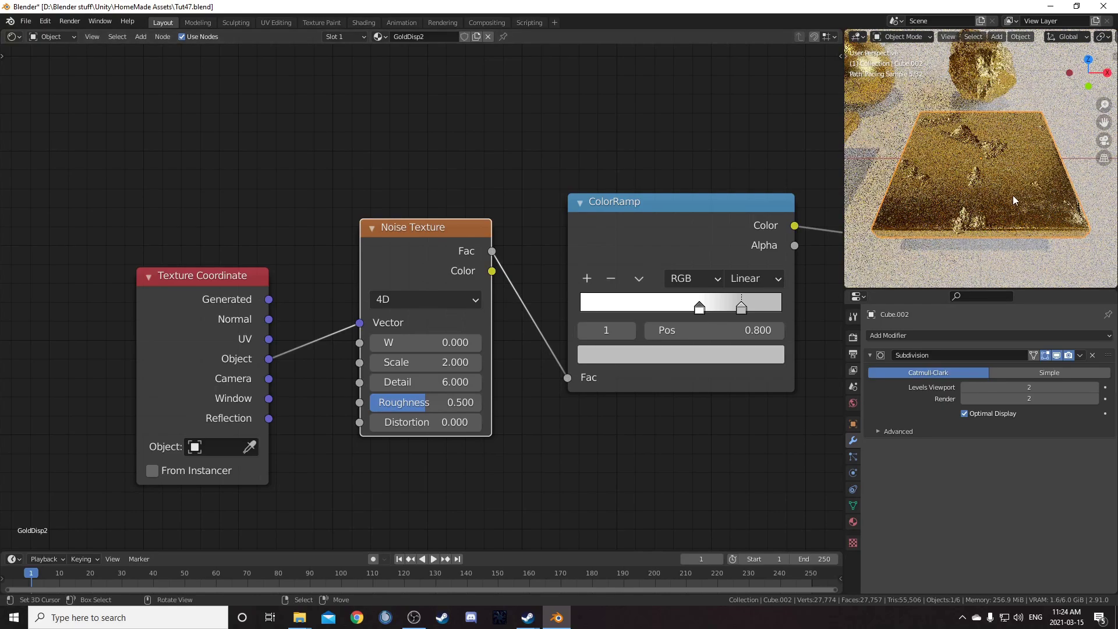
scroll(1010, 198, up, 3)
scroll(1008, 205, down, 3)
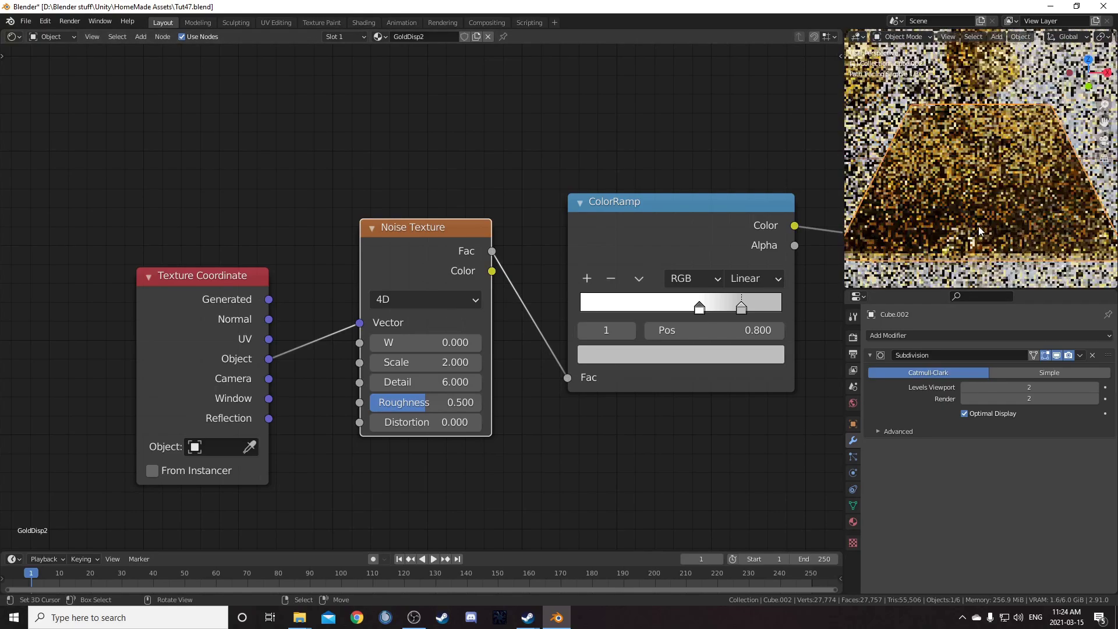
Step: Try raising the Noise Texture's W in 0.1 increments to 0.7, and reset it to 0
middle_drag(477, 346, 410, 328)
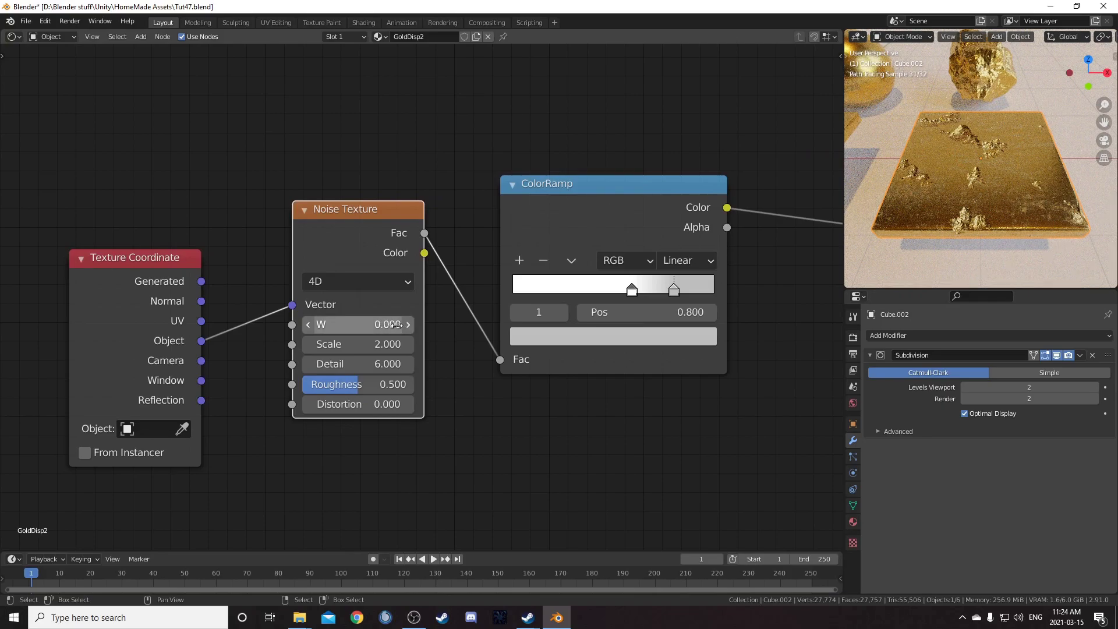
click(407, 325)
click(409, 325)
click(408, 326)
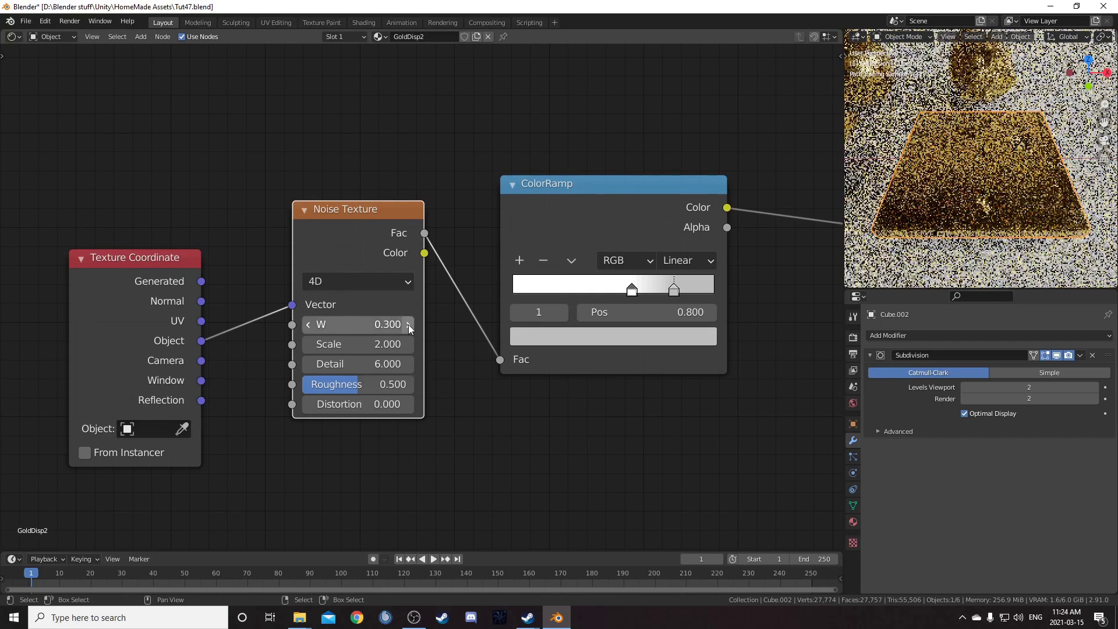
click(409, 326)
click(409, 326)
click(408, 327)
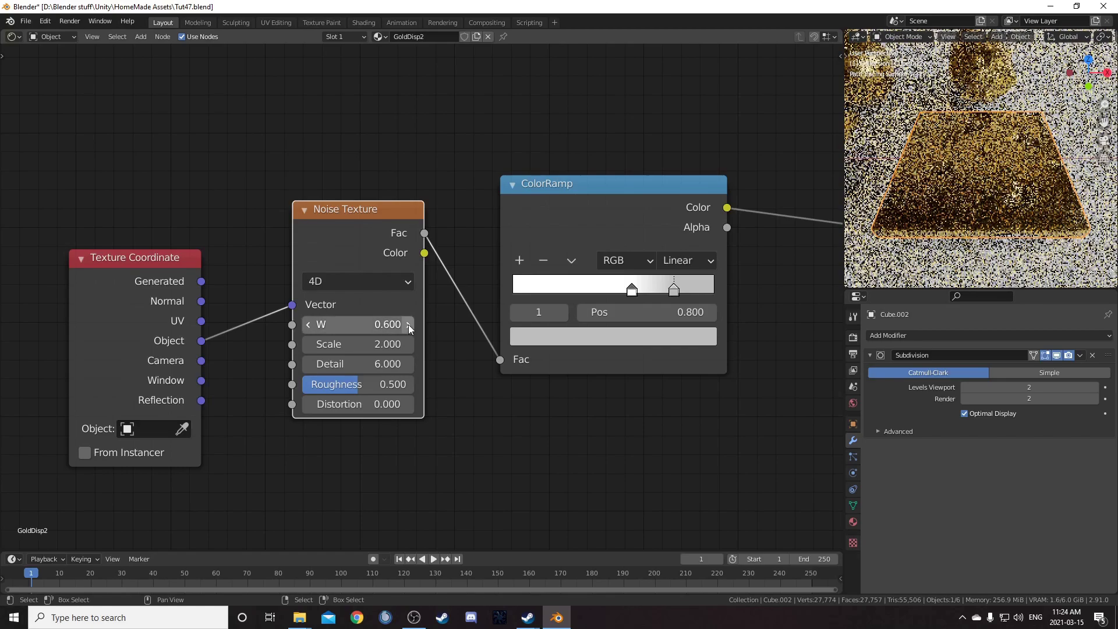
click(408, 327)
click(374, 318)
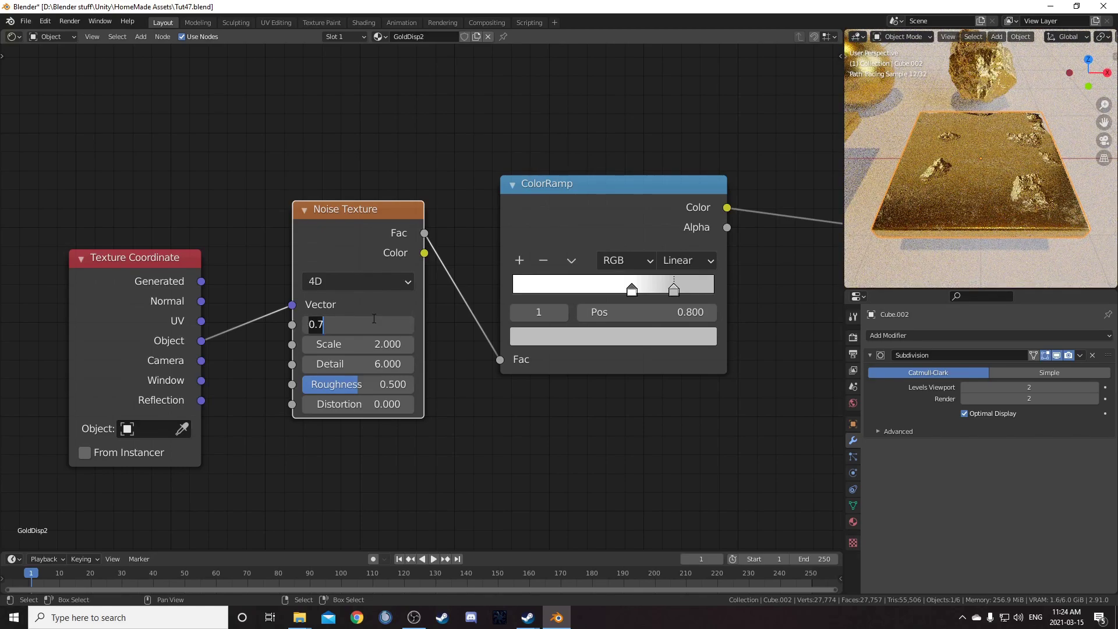
text(0)
key(Return)
Step: Set the Displacement node's Scale to 0.7
scroll(382, 285, down, 4)
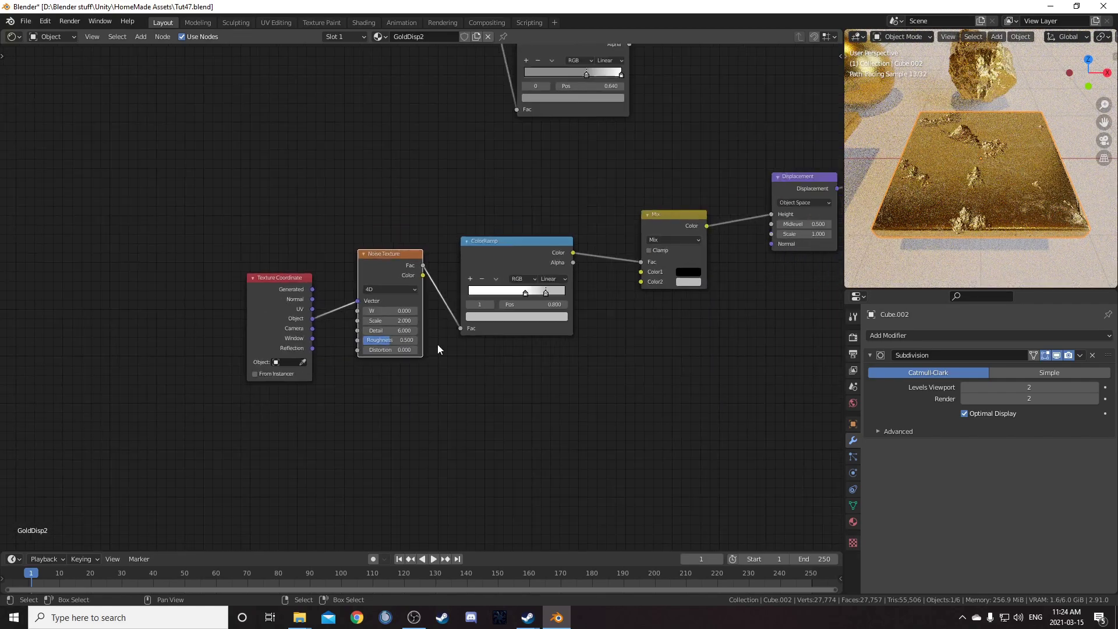
middle_drag(547, 316, 231, 316)
scroll(421, 291, up, 6)
middle_drag(562, 259, 442, 349)
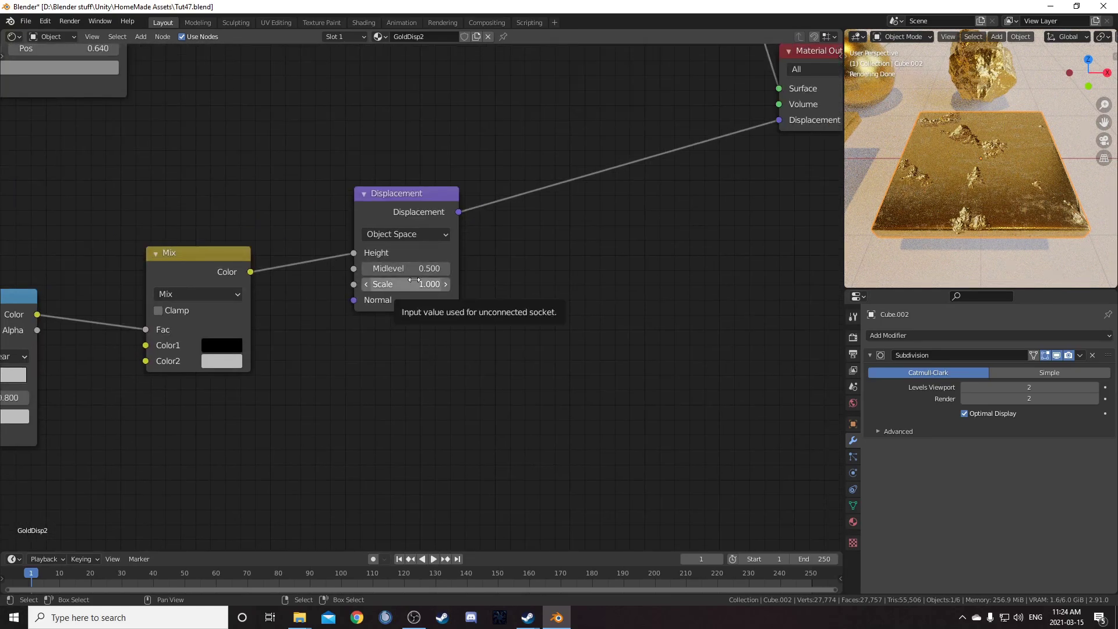
click(413, 284)
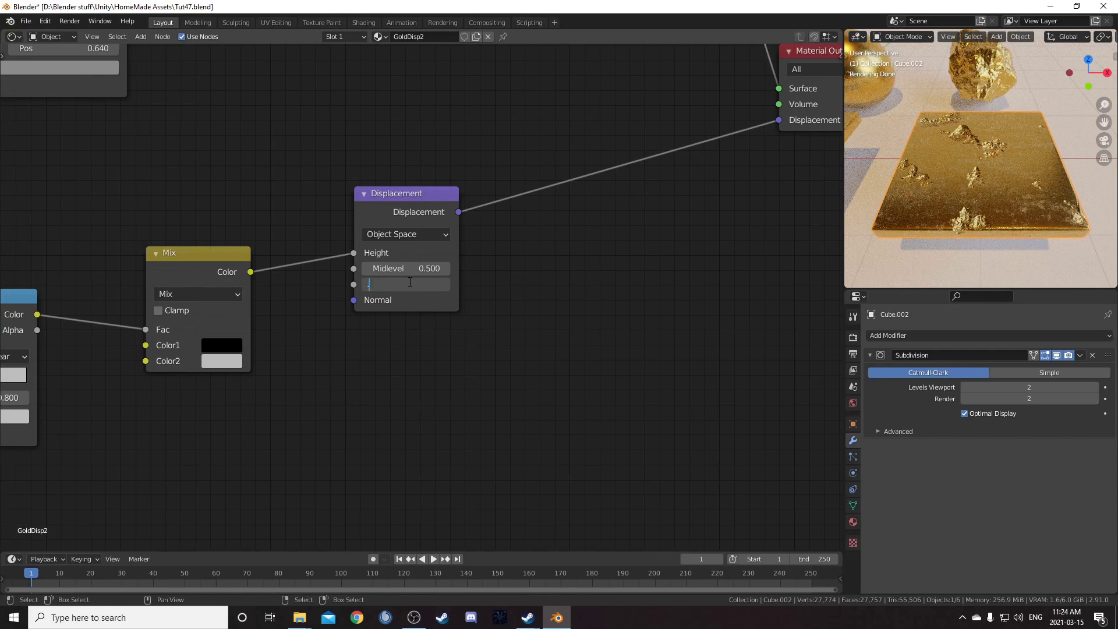
key(Return)
Step: Set the HSV value of the Mix node's Color2 to 0.75
scroll(340, 362, up, 4)
middle_drag(343, 361, 545, 328)
click(376, 330)
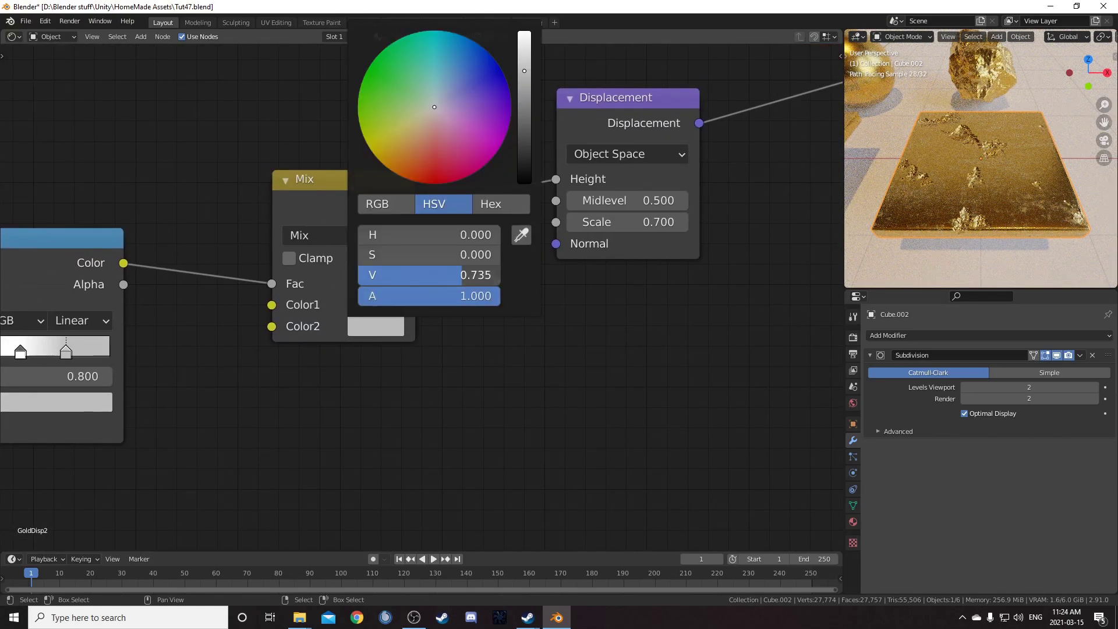
click(422, 275)
text(.7)
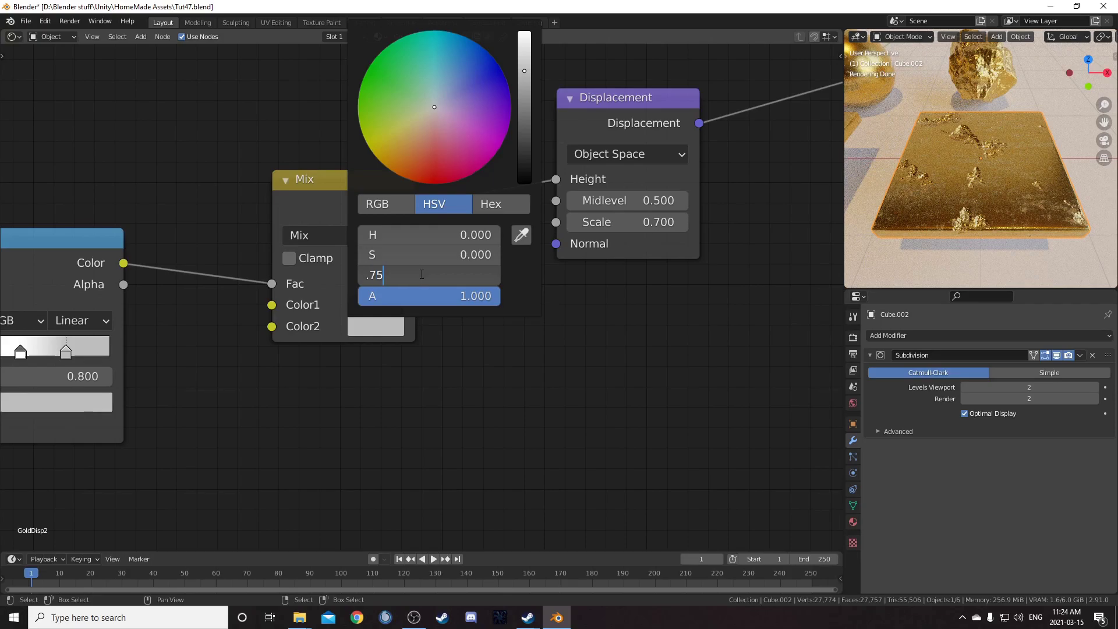
text(5)
key(Return)
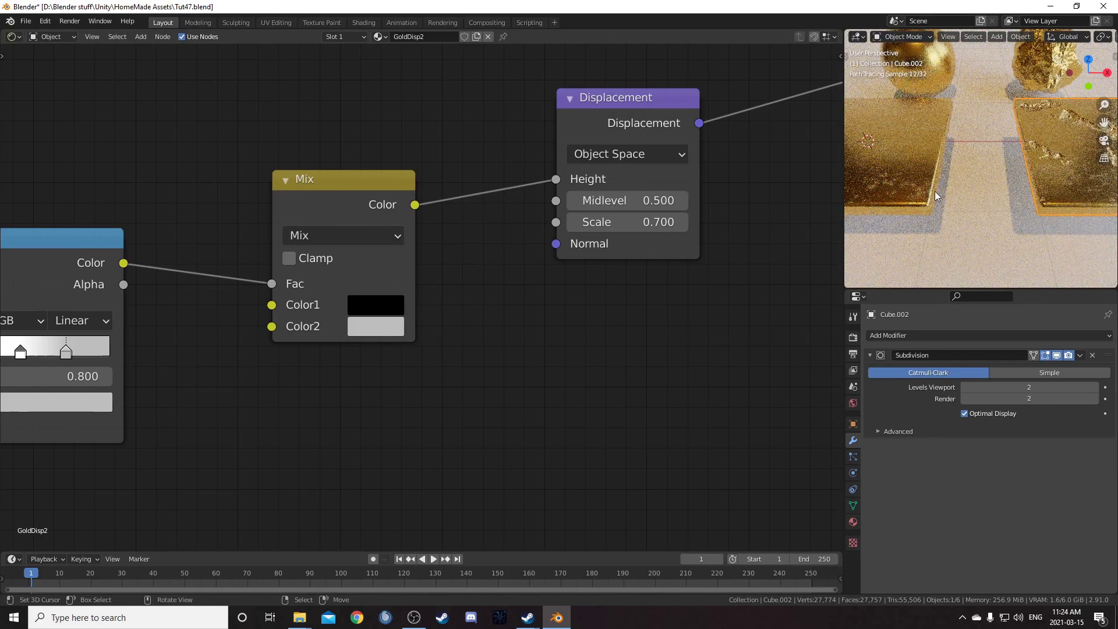
Step: Try an HSV value of 0.735 for the Mix node's Color2, and restore it to 0.75
click(378, 317)
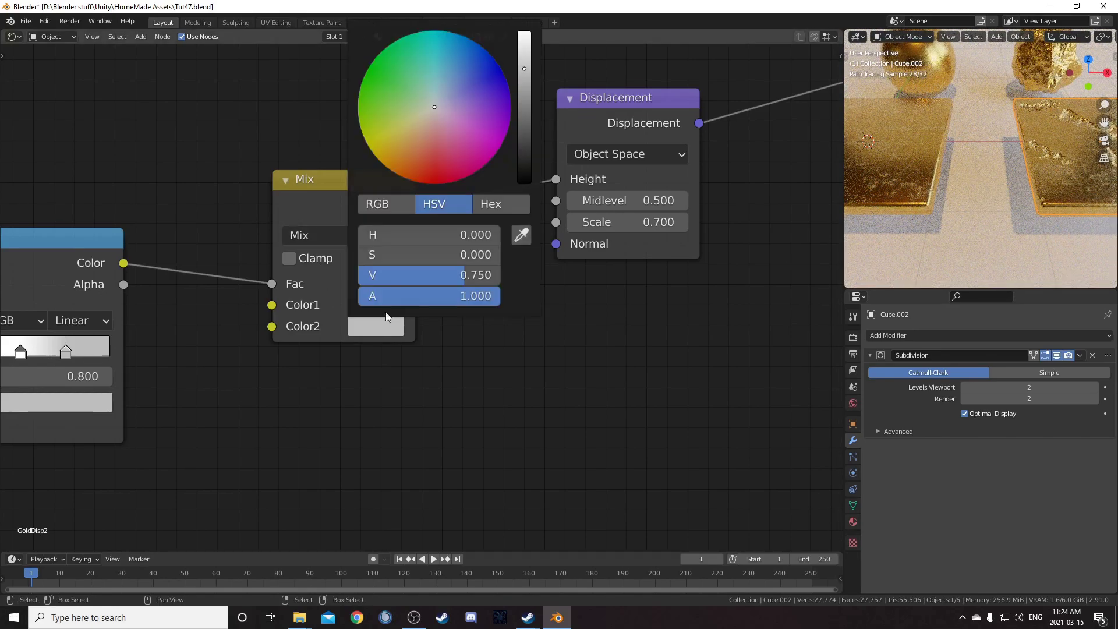
click(422, 274)
text(.)
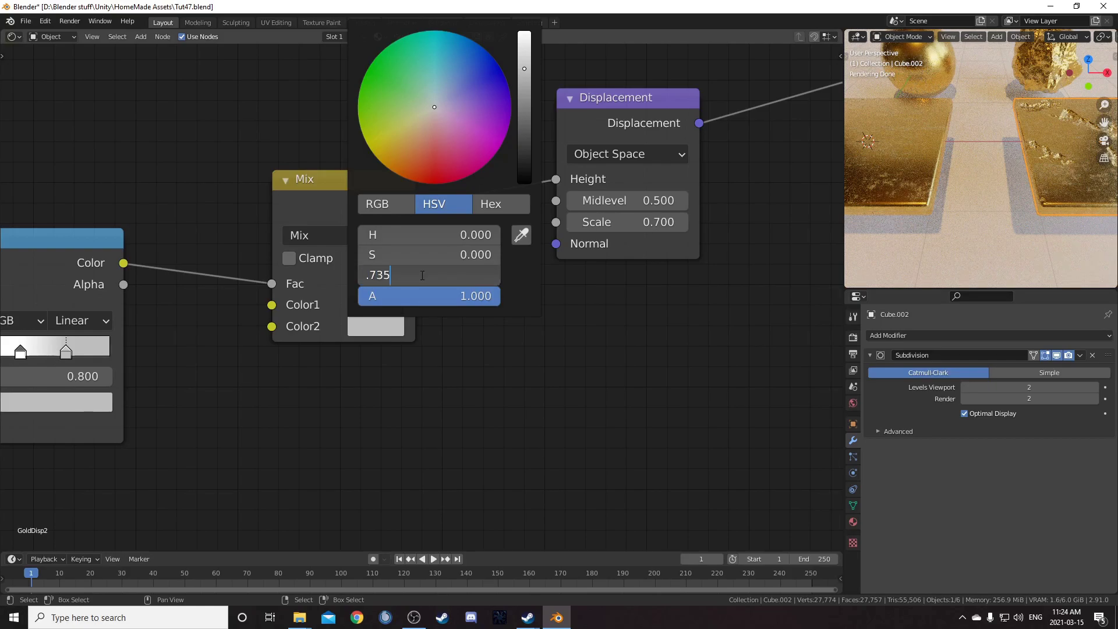
key(Return)
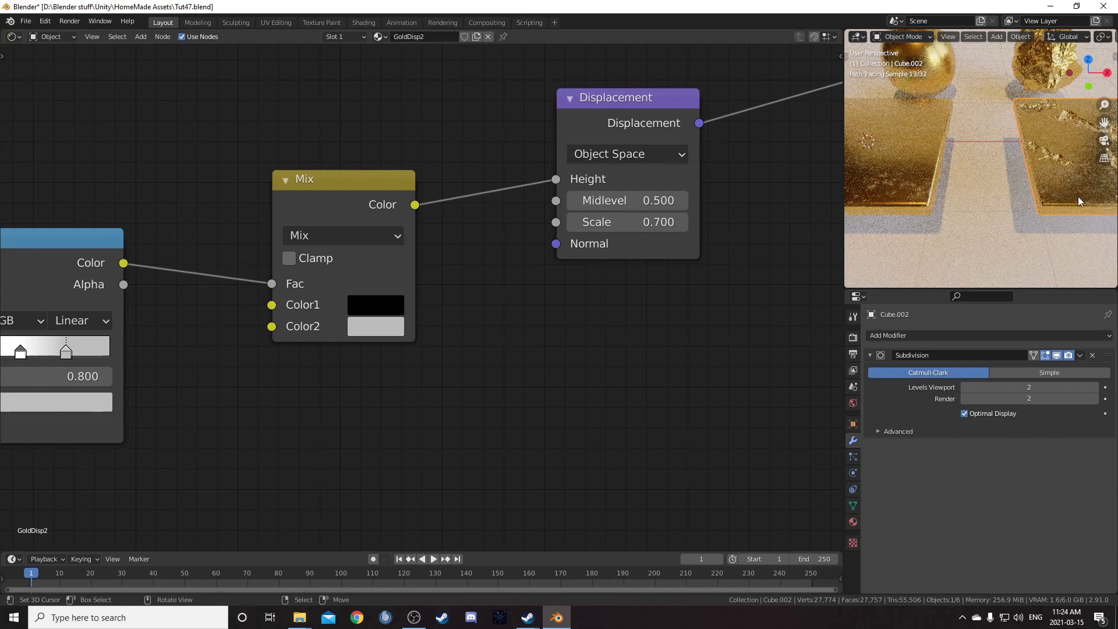
click(361, 324)
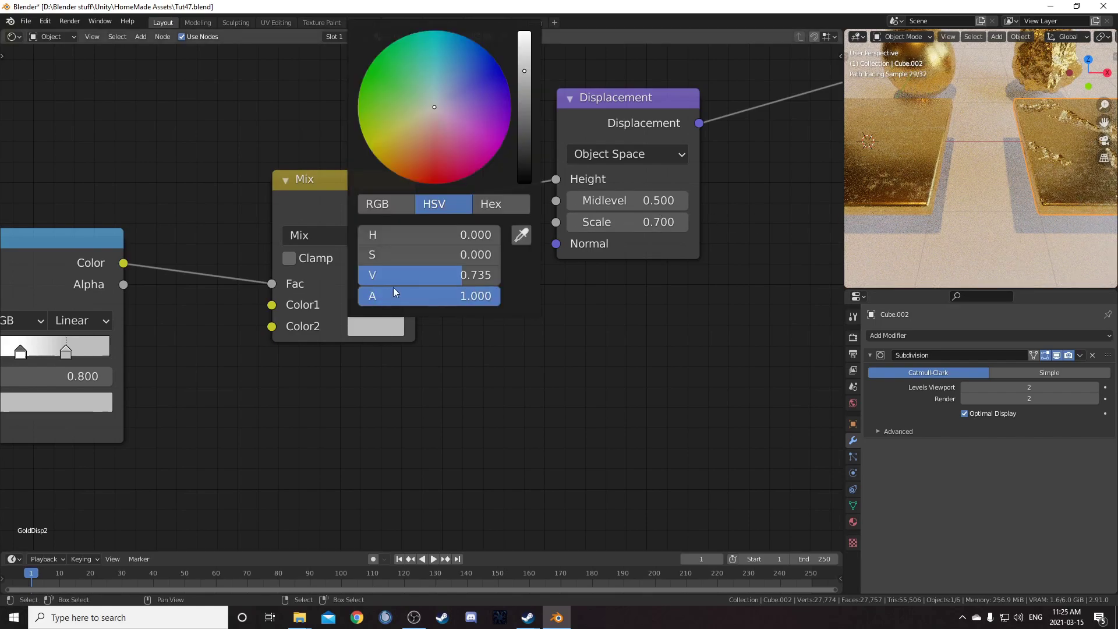
click(431, 273)
text(.75)
key(Return)
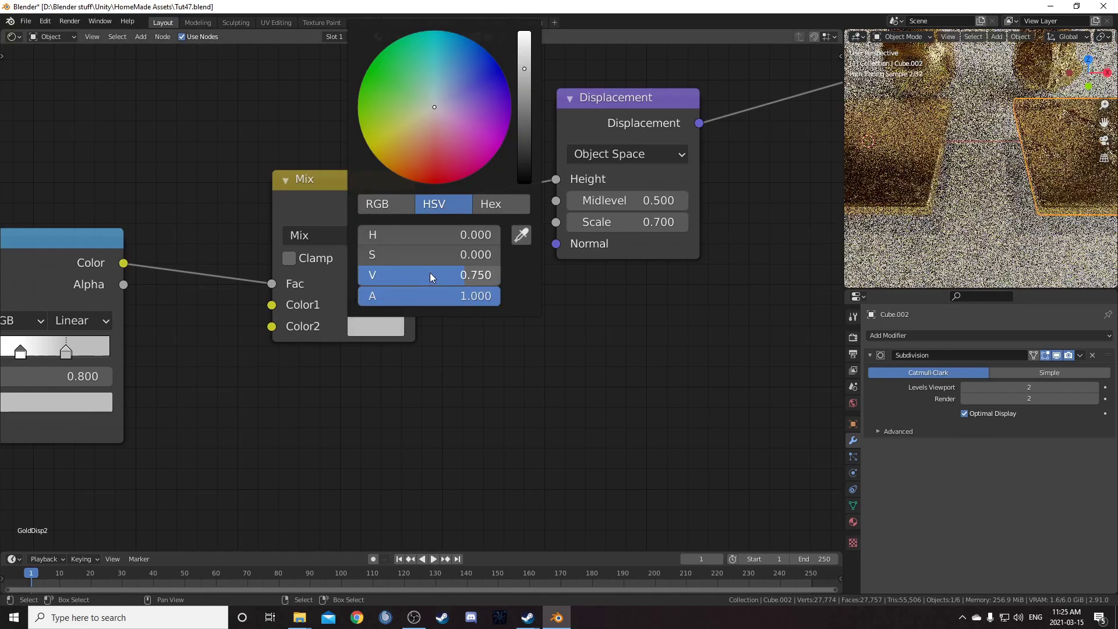